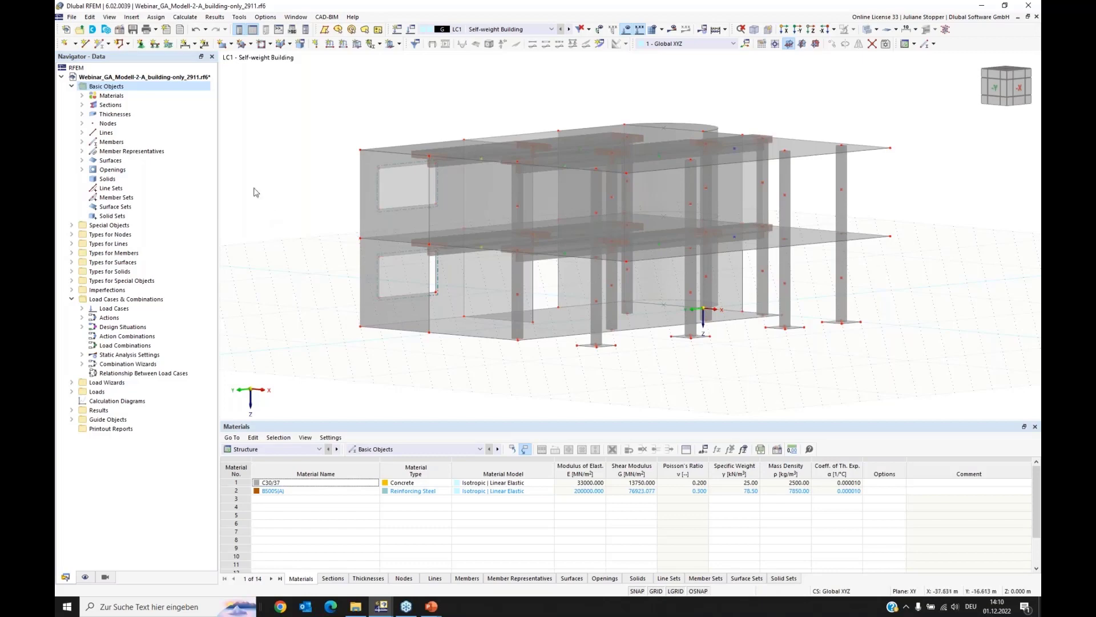
Step: Activate the Construction Stages Analysis (CSA) add-on in the model's base data
right_click(106, 87)
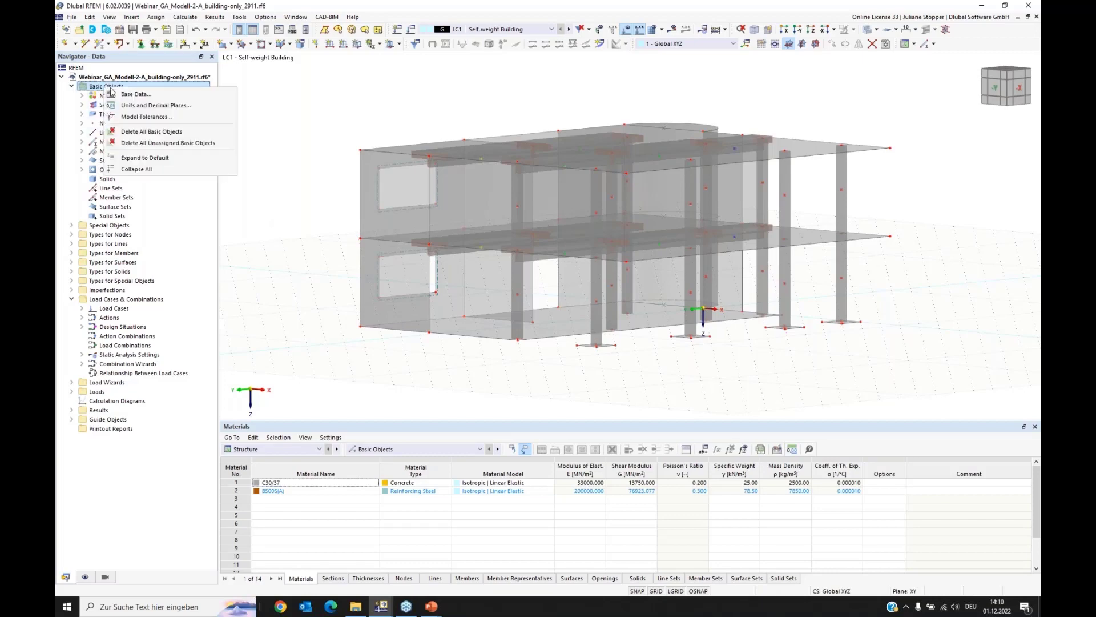
click(131, 94)
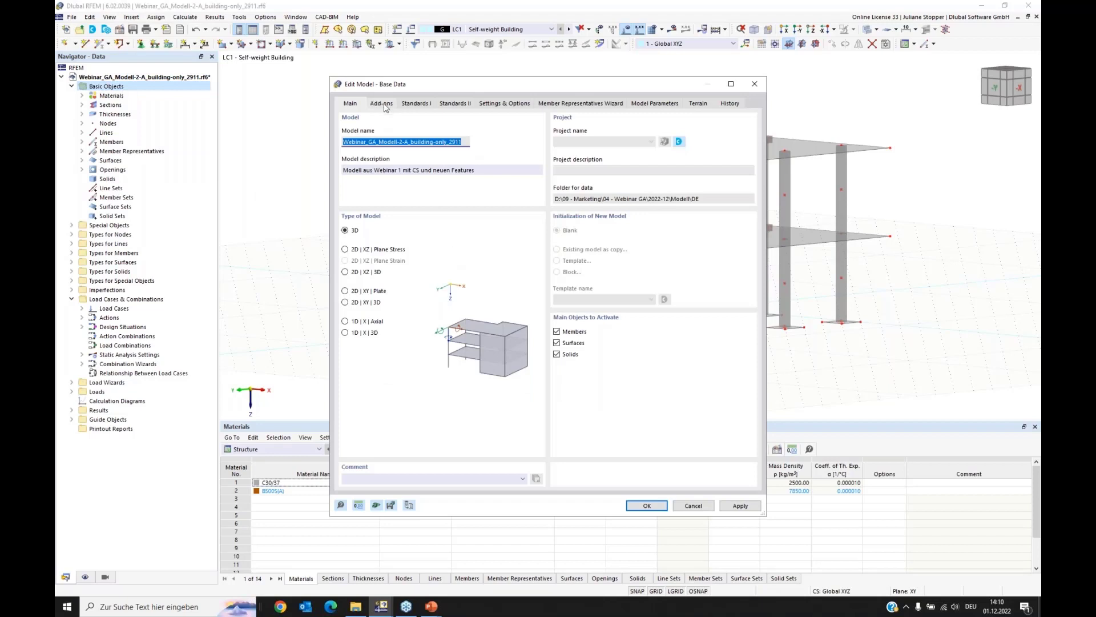
click(385, 108)
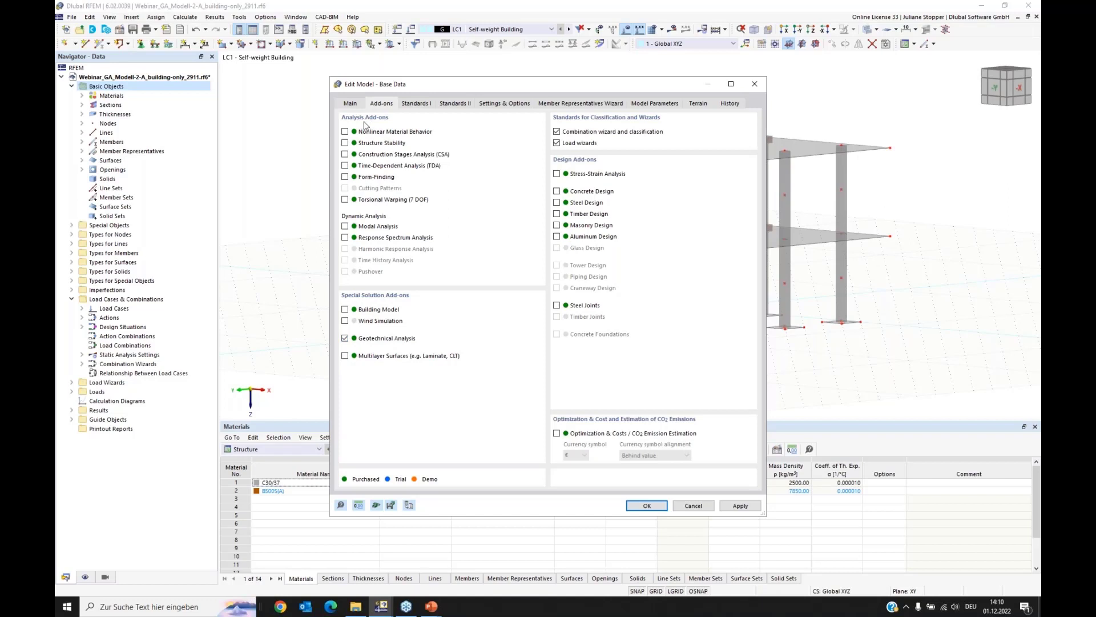
click(345, 154)
click(643, 505)
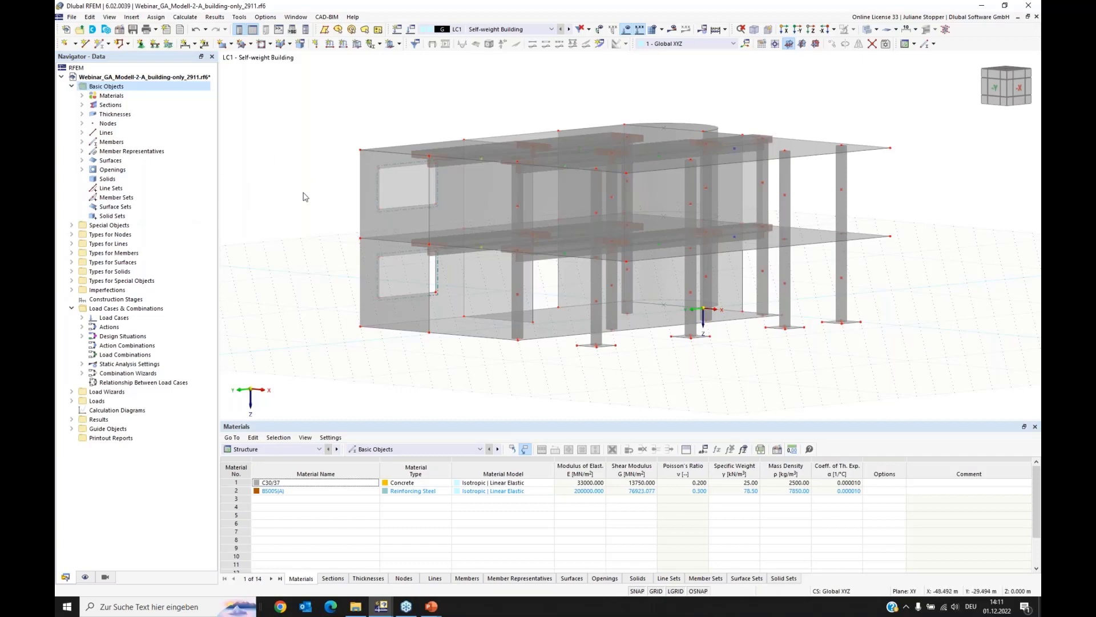
Step: Create a new material named "Fill, sandy" in the material list
ctrl+middle_drag(317, 250, 326, 229)
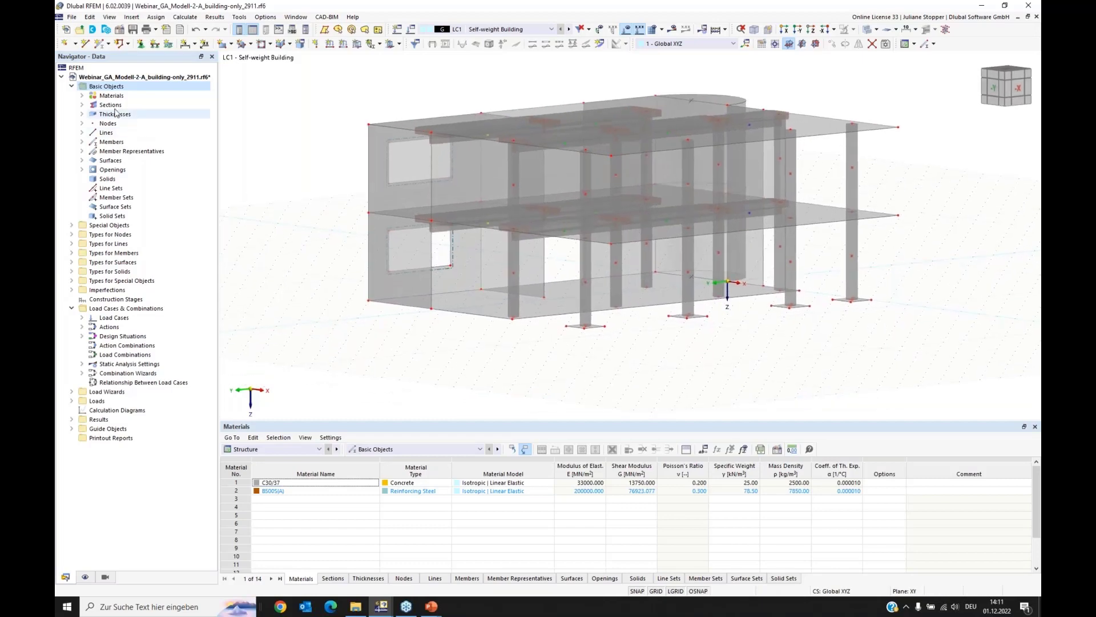
click(82, 95)
right_click(110, 98)
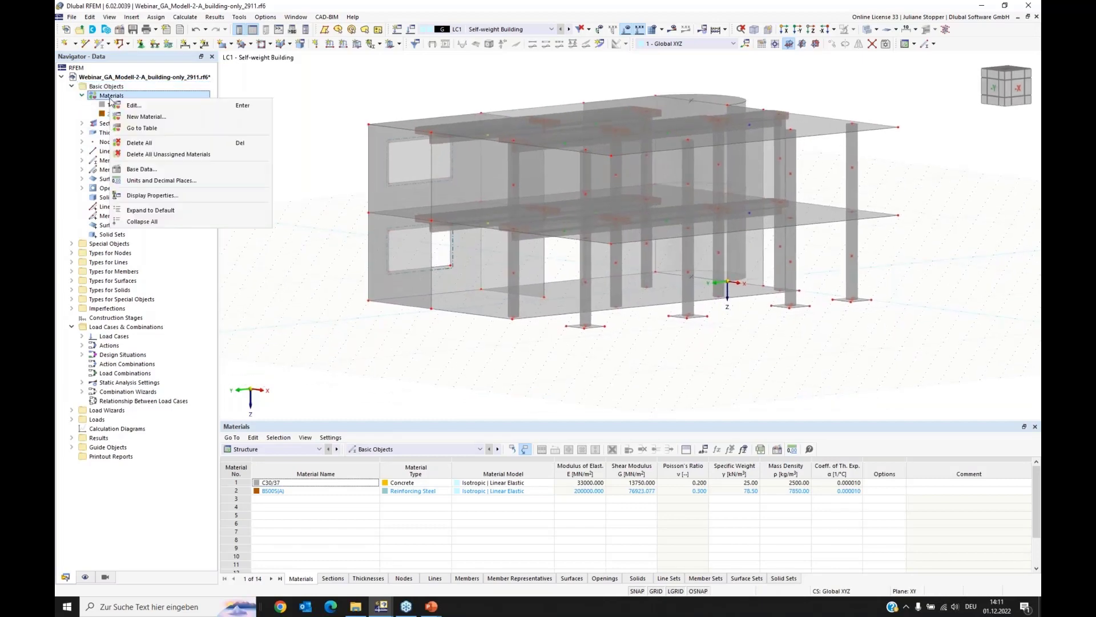
click(138, 106)
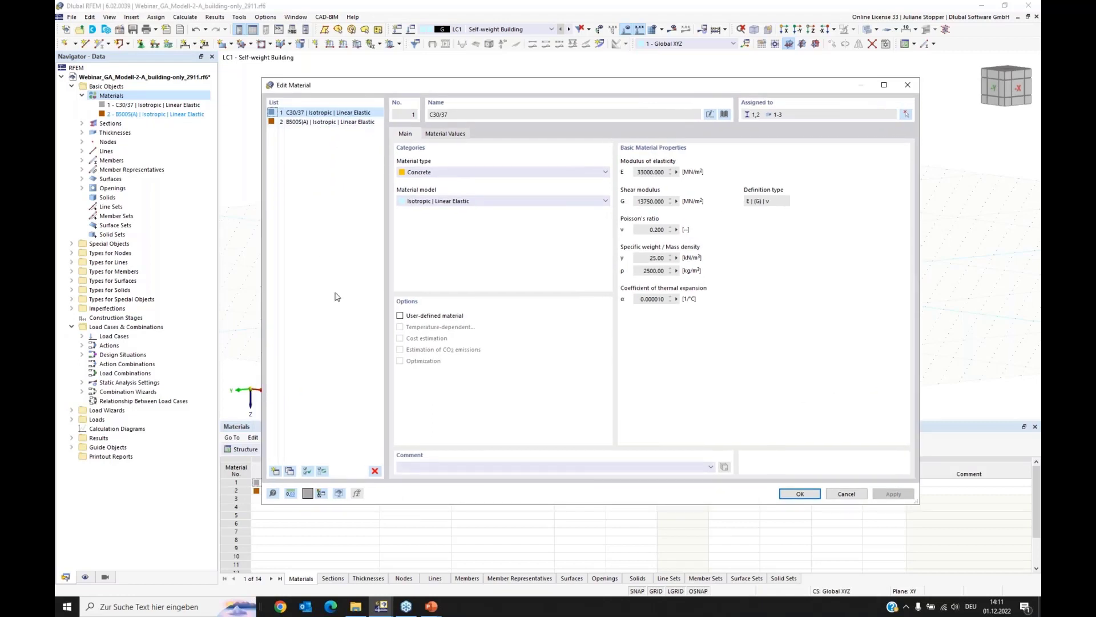
click(275, 471)
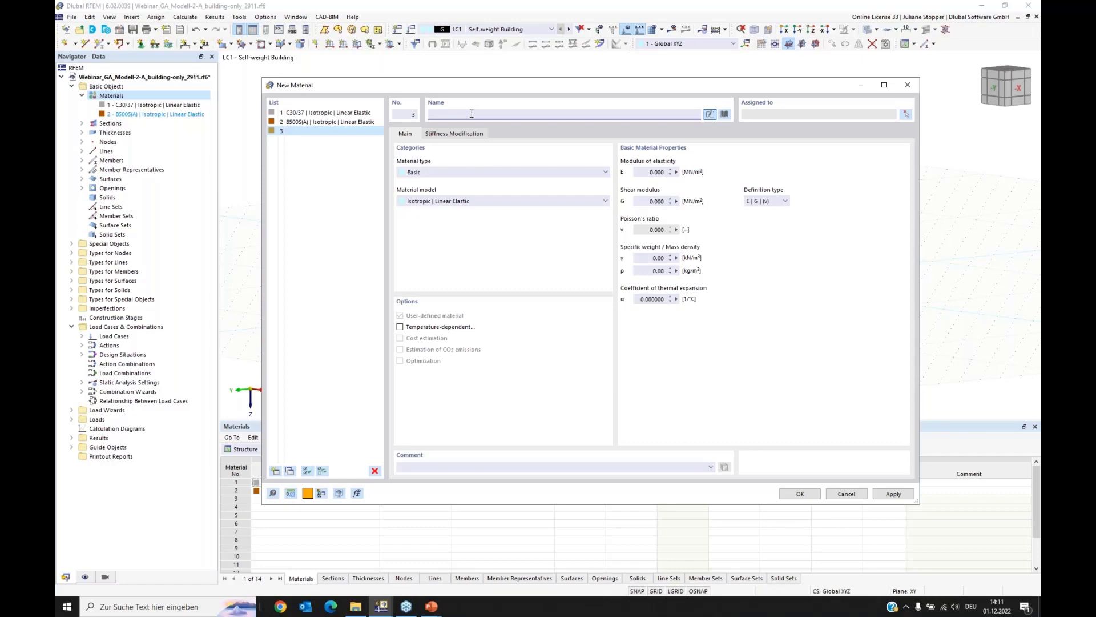
text(Fill, sandy)
click(343, 159)
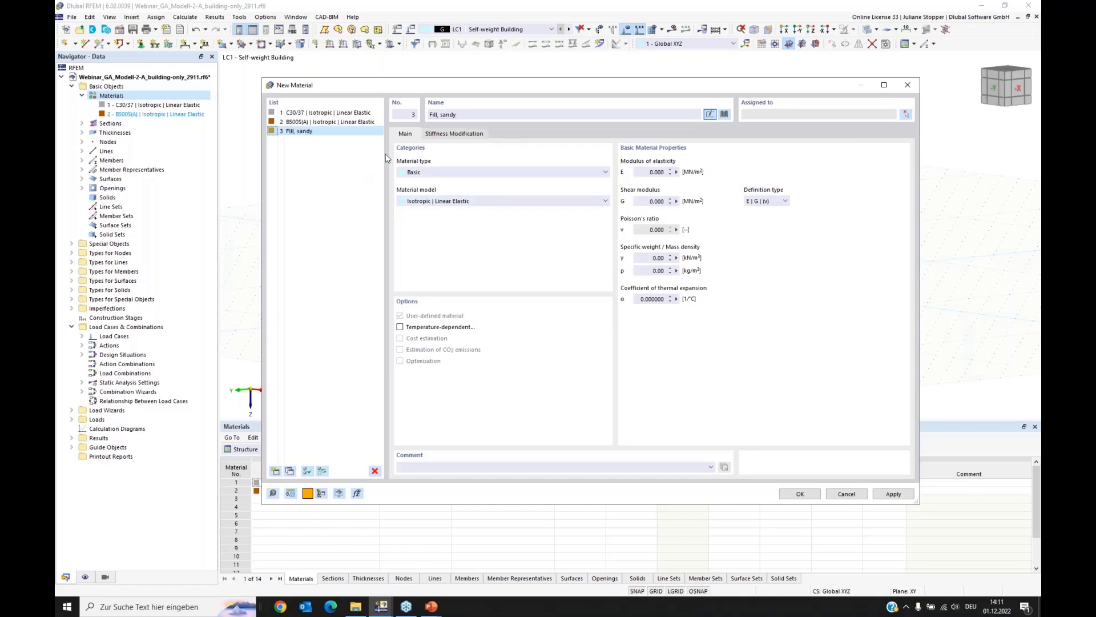
Step: Set the sandy fill's material type to Soil and its material model to Isotropic | Soil | Nonlinear Elastic (Solids)
click(432, 172)
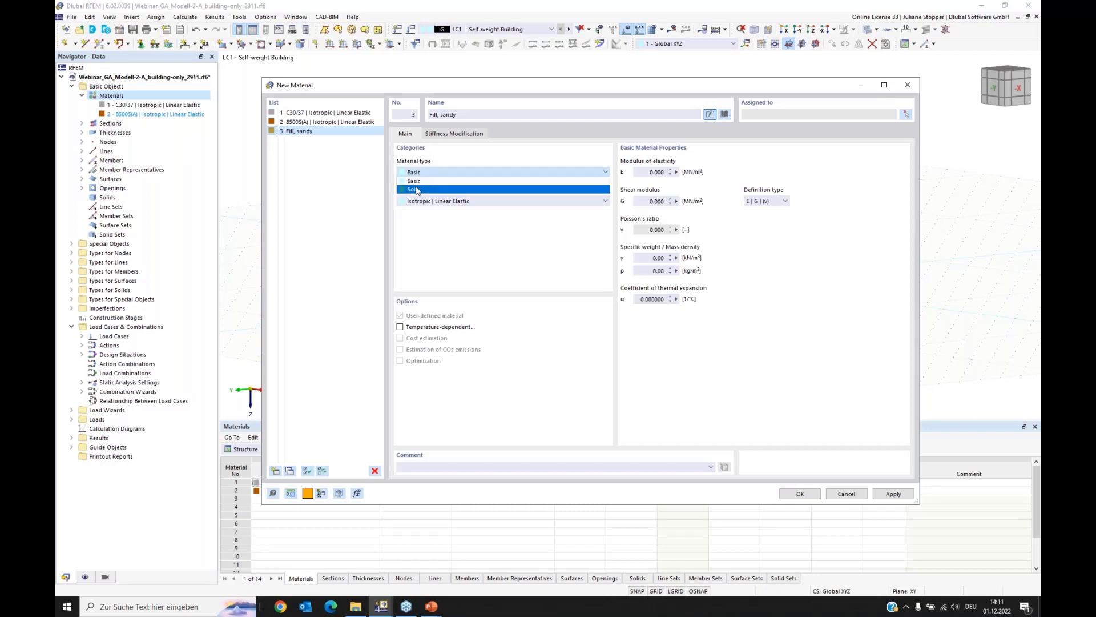
click(410, 191)
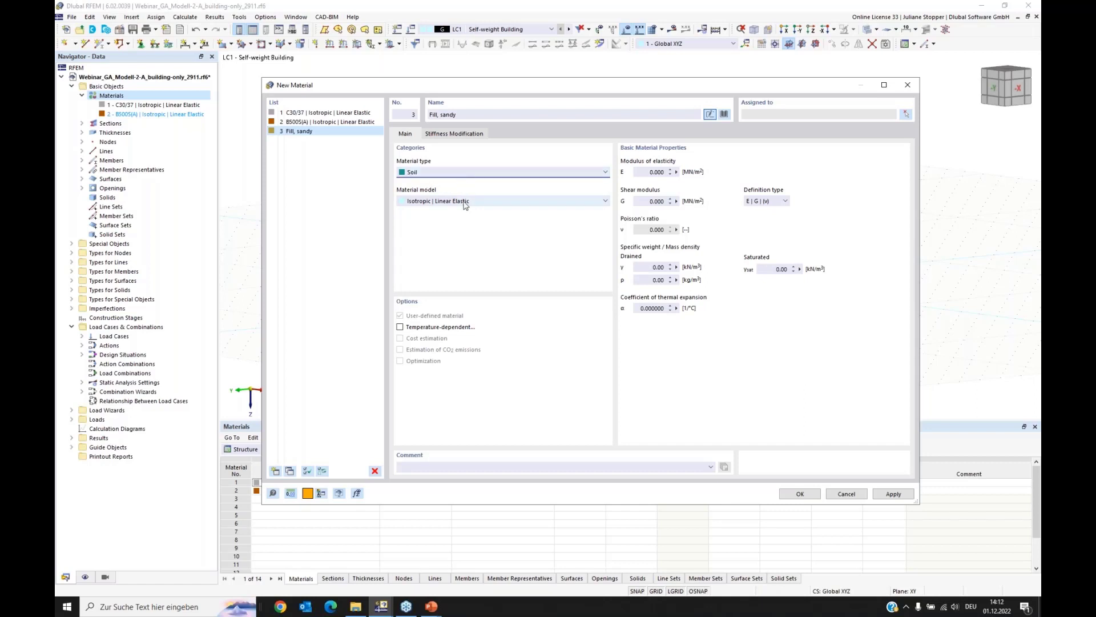
click(496, 202)
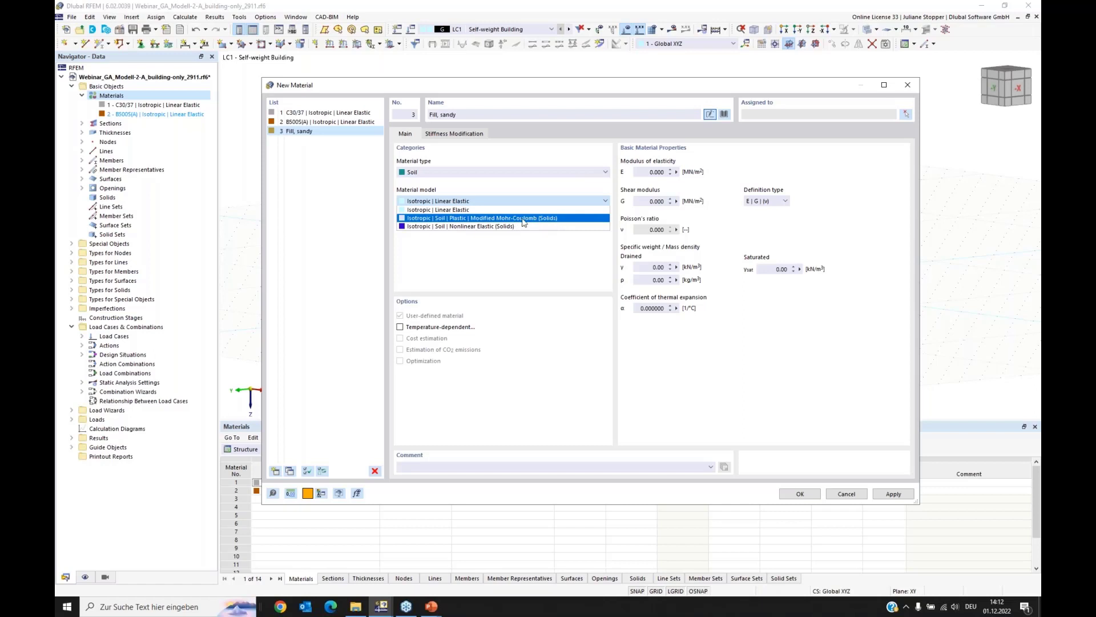
click(473, 227)
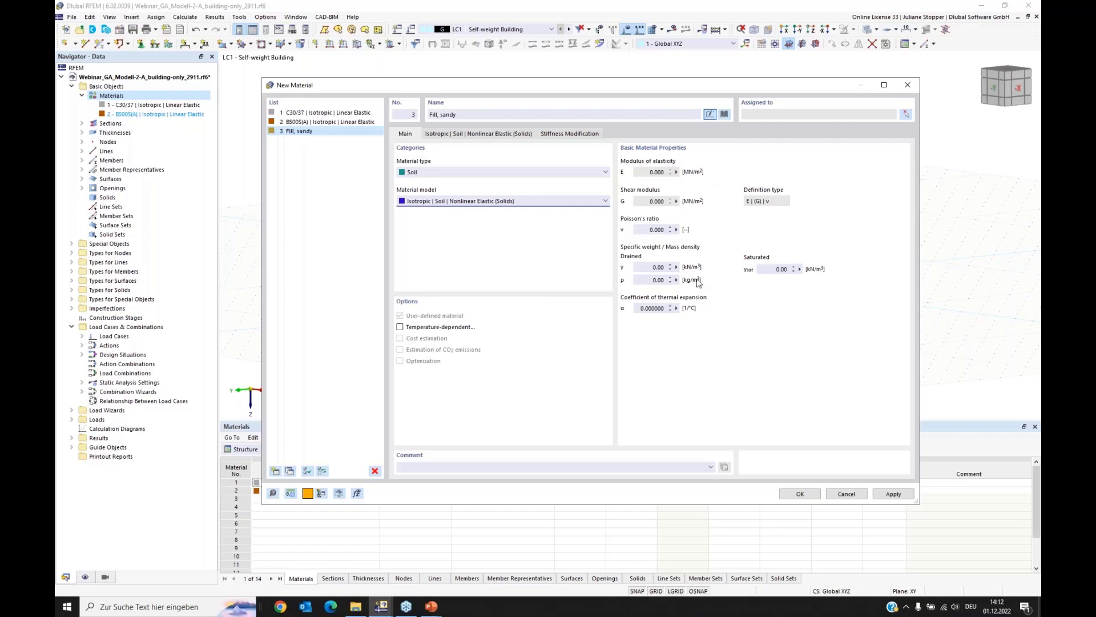
Step: Examine the sandy fill's Poisson's ratio and its drained and saturated specific weight inputs, and open its nonlinear elastic soil parameters
click(653, 230)
click(650, 267)
click(779, 271)
drag(774, 270, 811, 273)
click(661, 267)
click(461, 135)
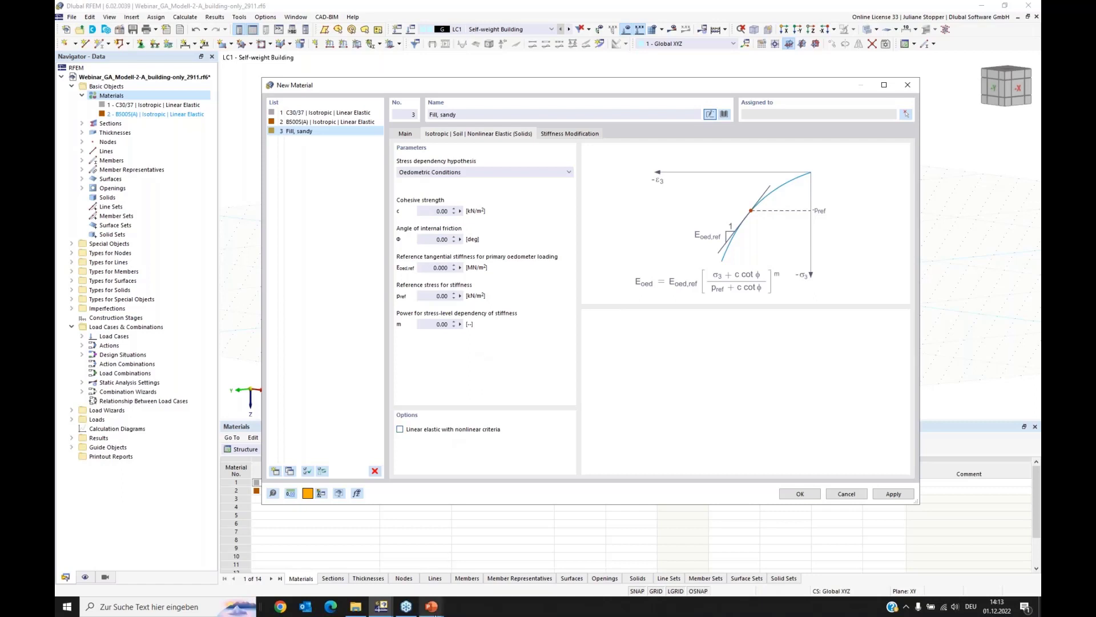
Step: Switch to the PowerPoint slide show and advance to the Parameters slide on input for the nonlinear elastic model
mouse_move(430, 611)
click(413, 571)
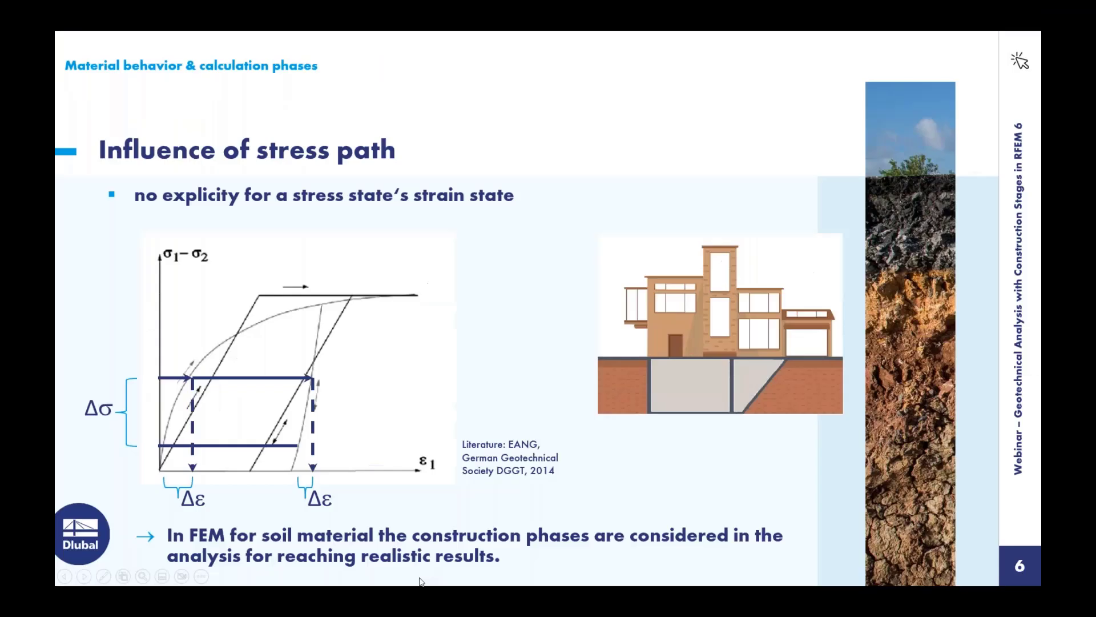
click(84, 576)
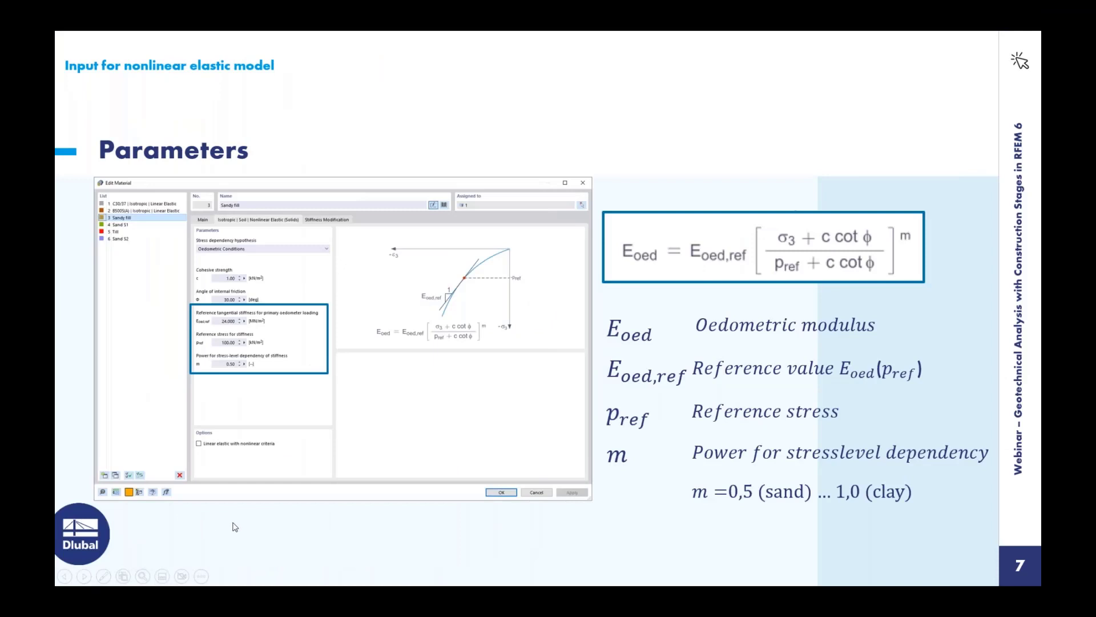
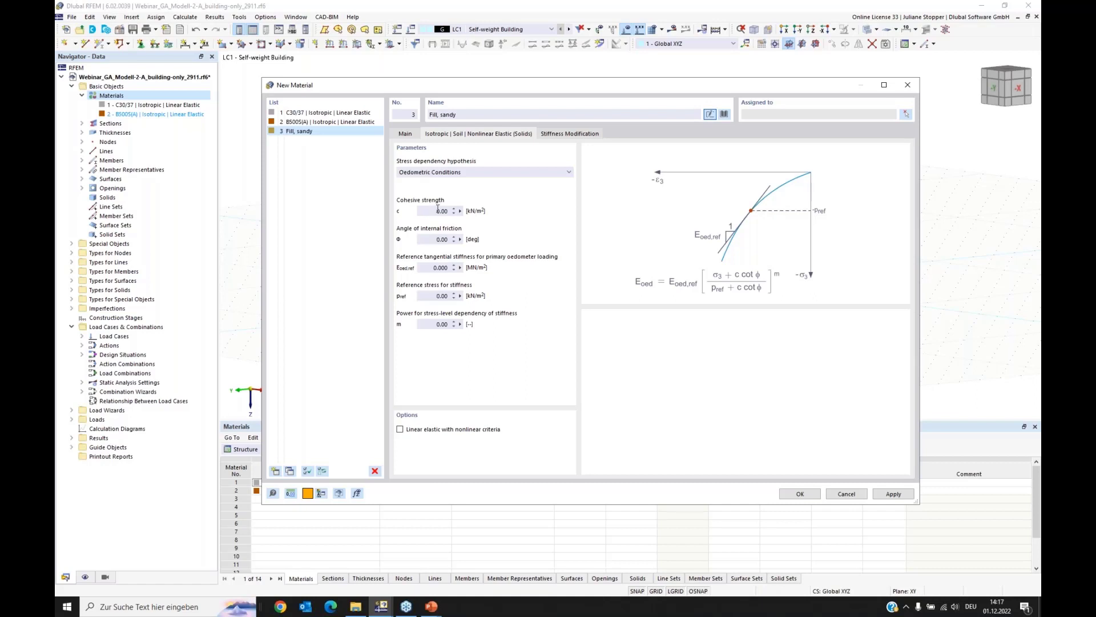
Step: Set the sandy fill's cohesive strength to 1 kN/m² and check the soil values on the Parameters slide
click(429, 211)
text(1)
click(429, 240)
mouse_move(431, 605)
click(437, 534)
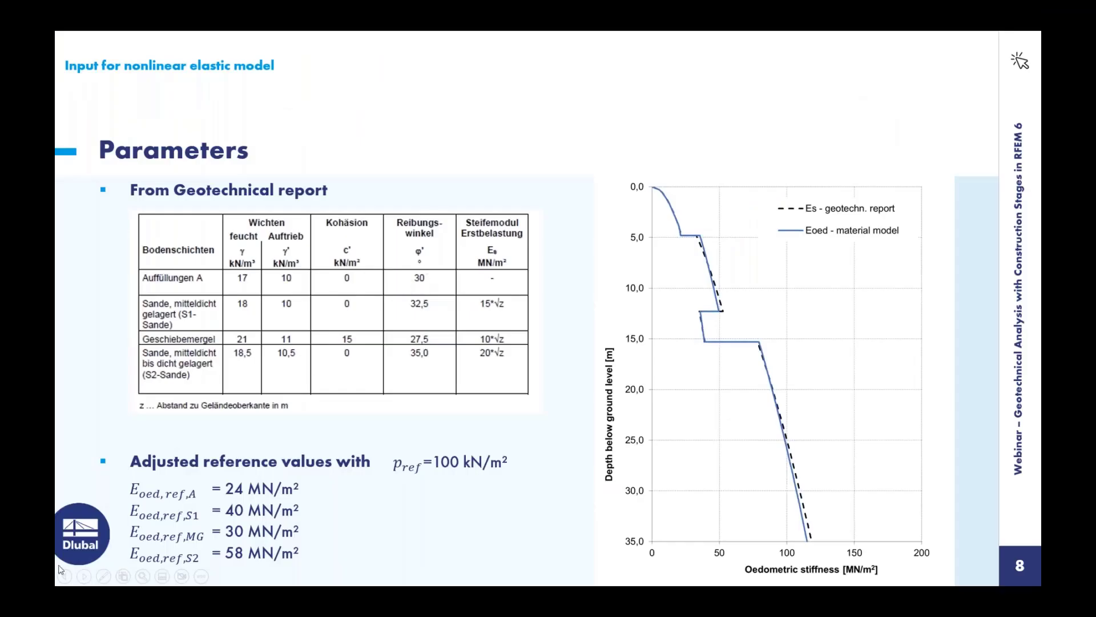
key(alt+Tab)
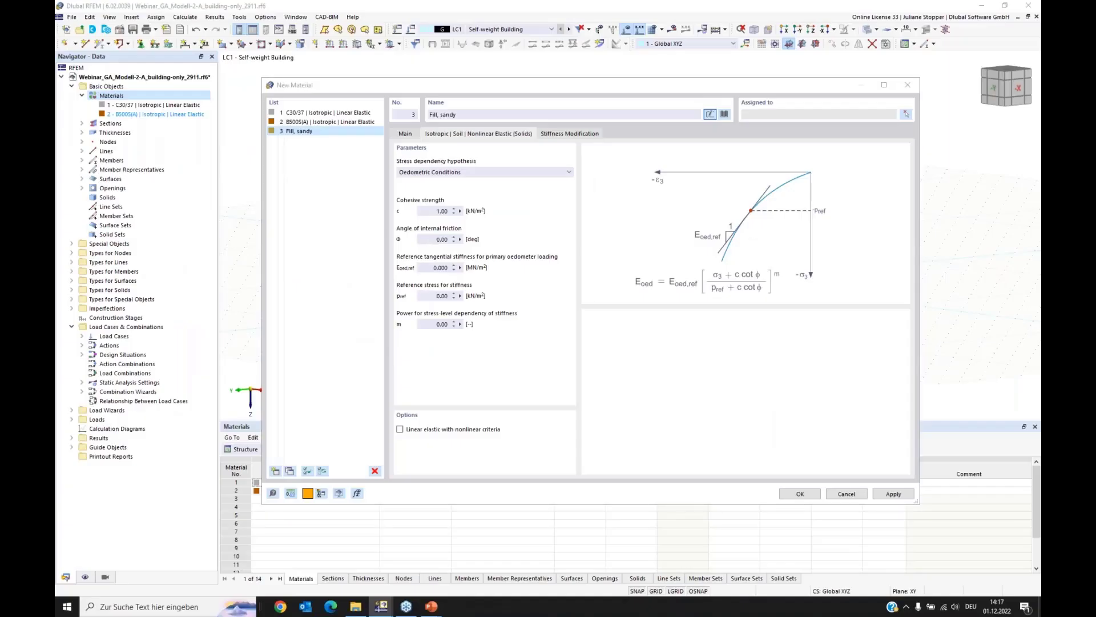
Step: Set the sandy fill's friction angle to 30°, reference oedometric stiffness to 24 MN/m², reference stress to 100 kN/m² and stiffness power to 0.5, and apply
click(481, 239)
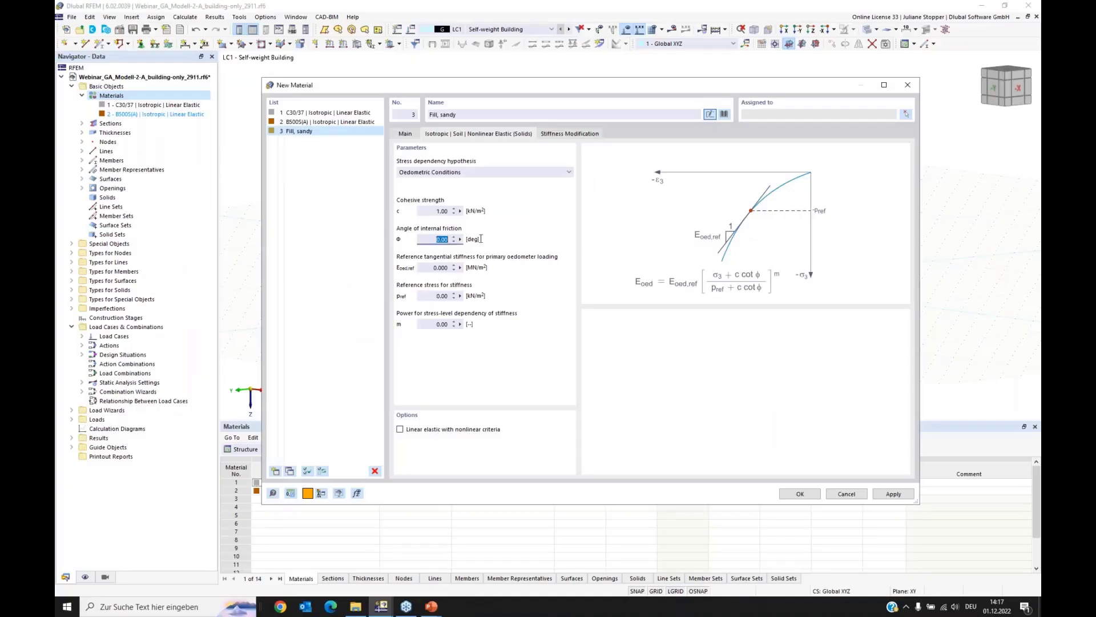
text(30)
click(483, 268)
text(24)
key(Tab)
text(10)
key(Tab)
text(0,)
click(907, 497)
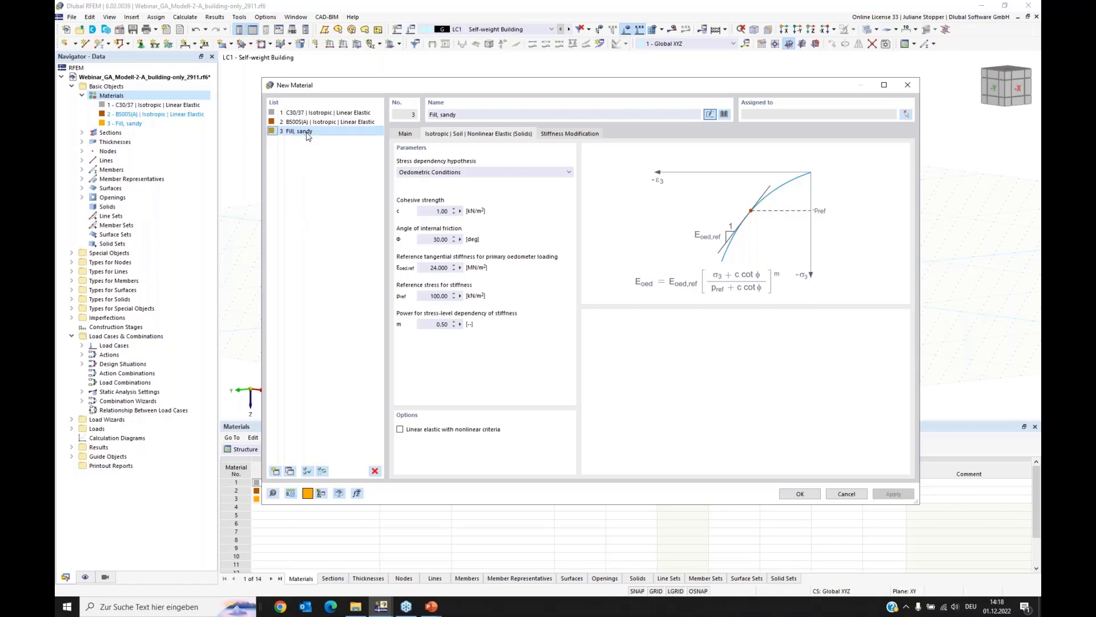
Step: Copy the "Fill, sandy" material three times and rename material 4 as "Sand S1"
click(289, 471)
click(290, 471)
click(290, 472)
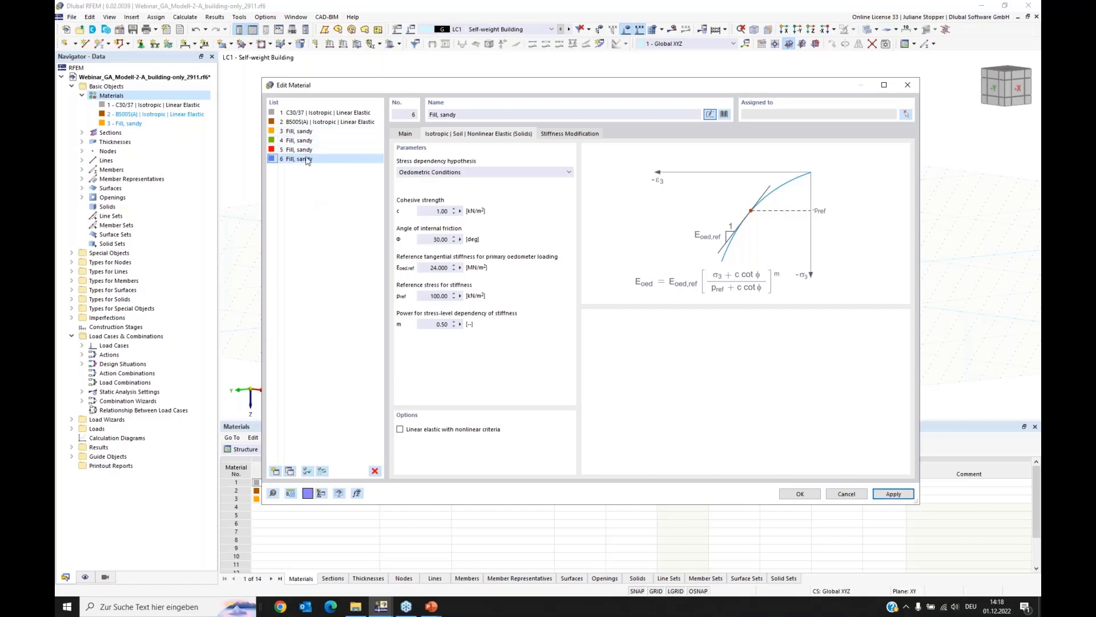
click(295, 141)
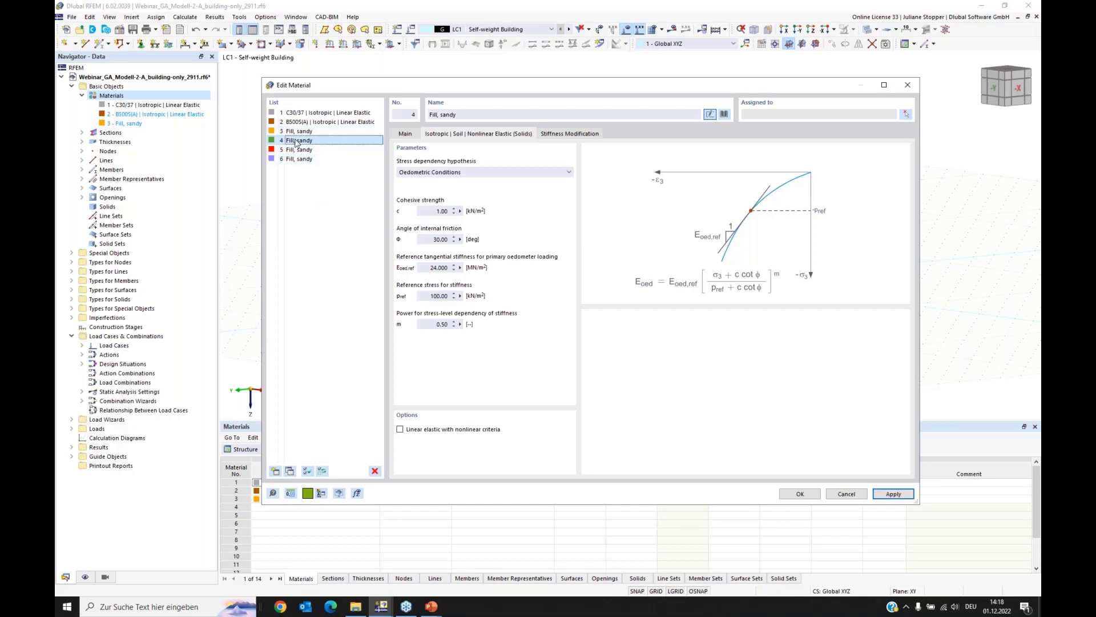
triple_click(482, 115)
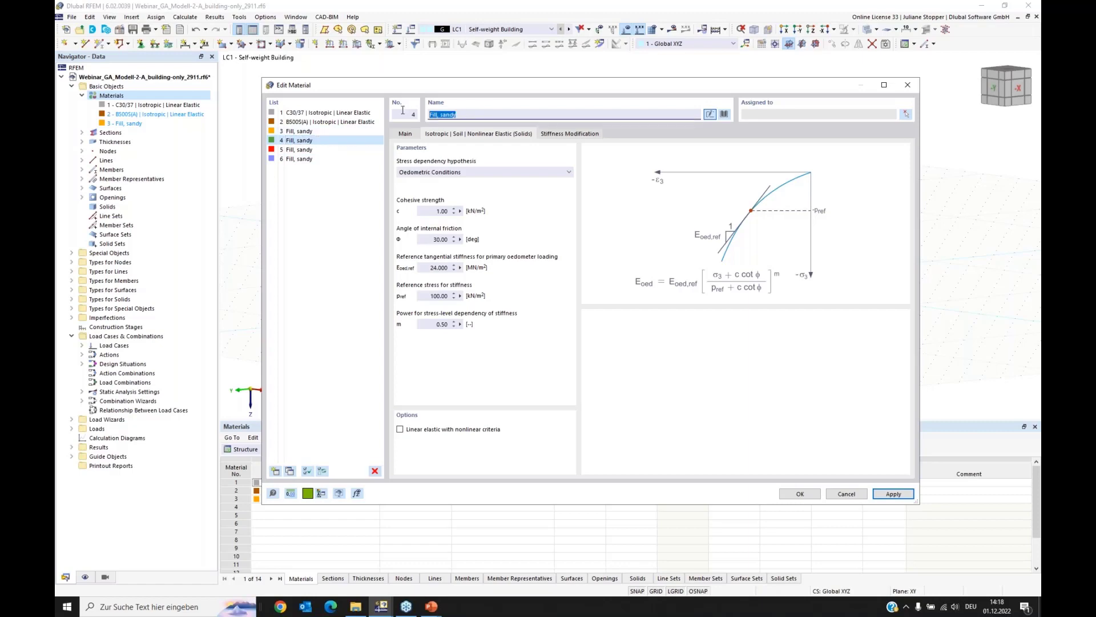
text(Sand)
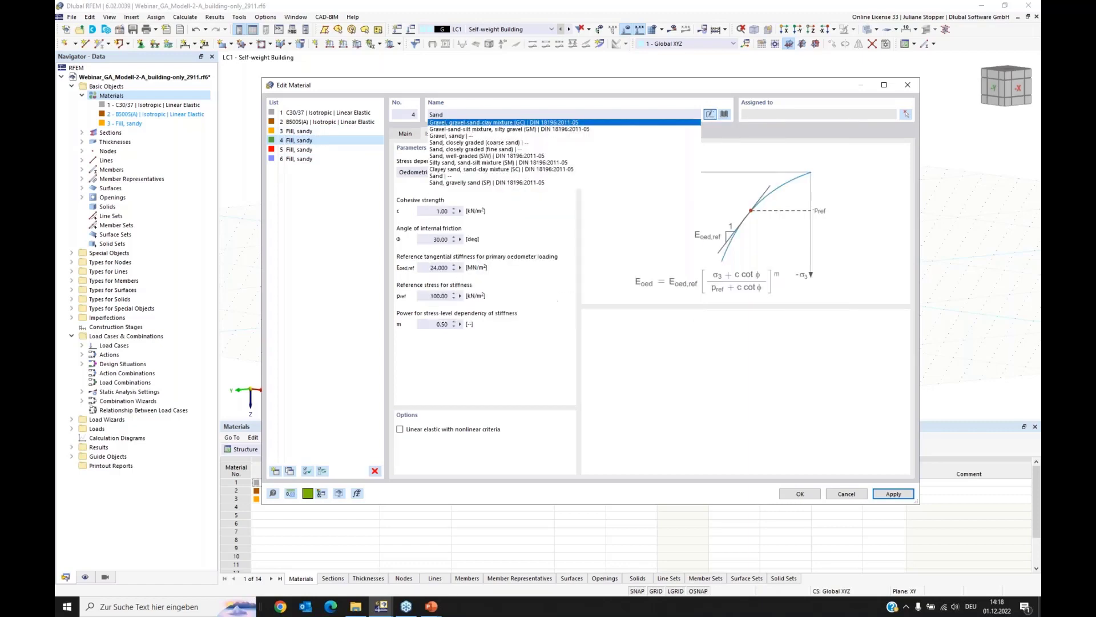
text( S1)
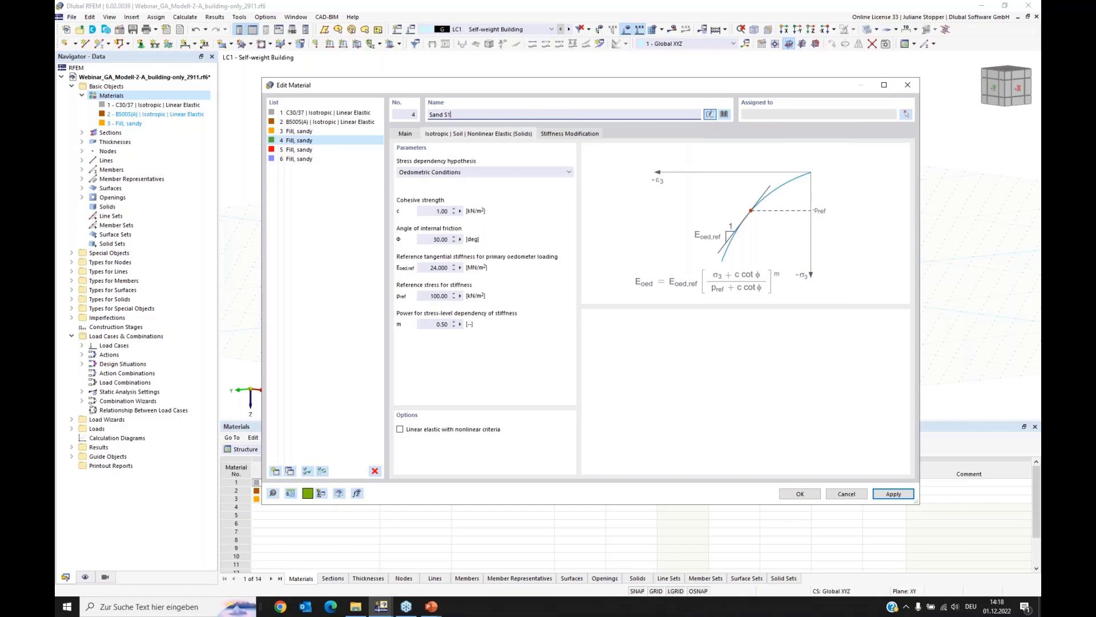
Step: Rename material 5 as "Till" and material 6 as "Sand S2"
click(299, 149)
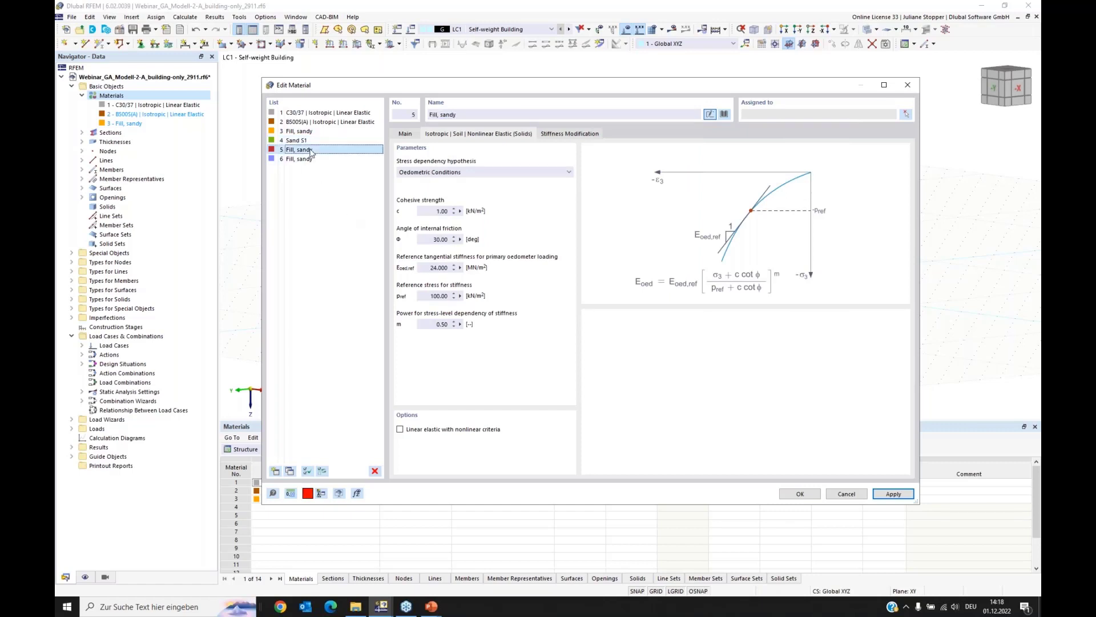
drag(459, 116, 422, 107)
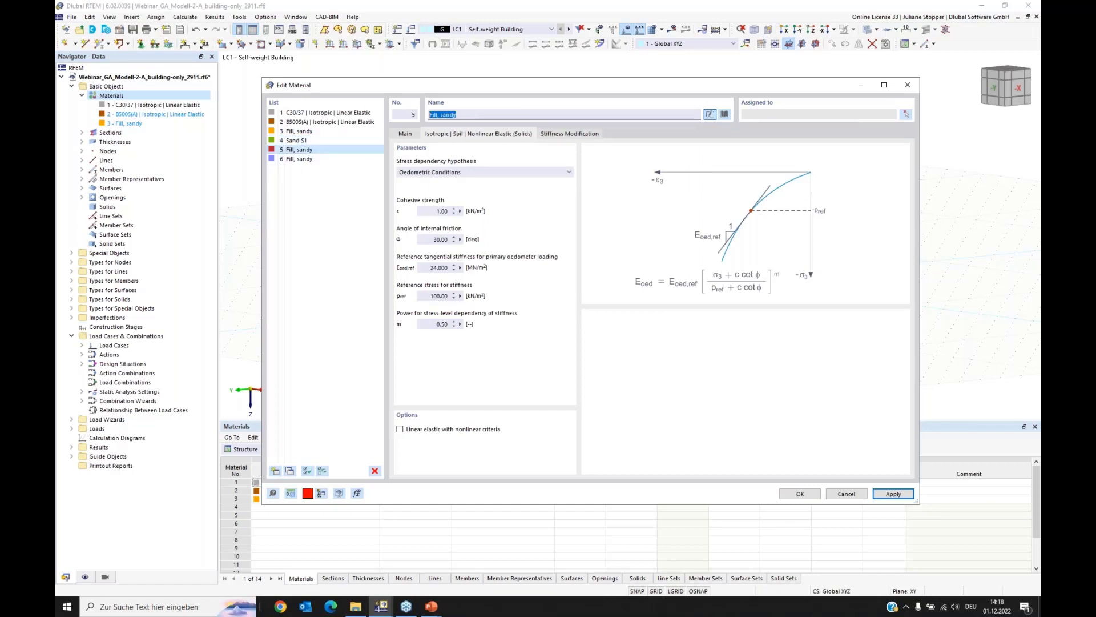
text(Till)
click(329, 230)
click(302, 159)
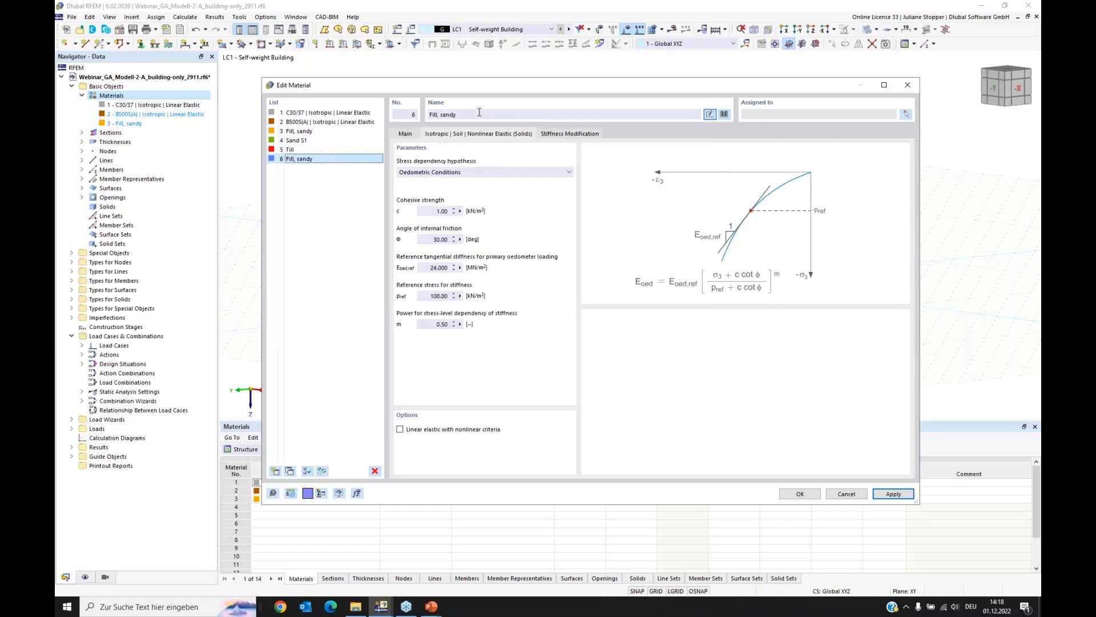
drag(463, 115, 404, 118)
text(San)
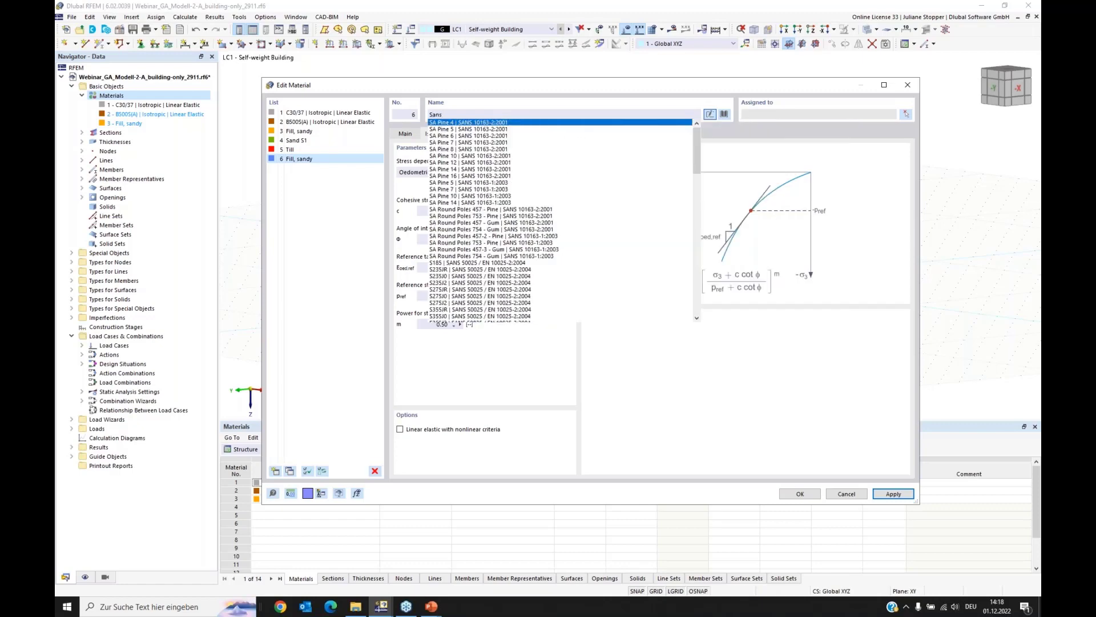
text(d S)
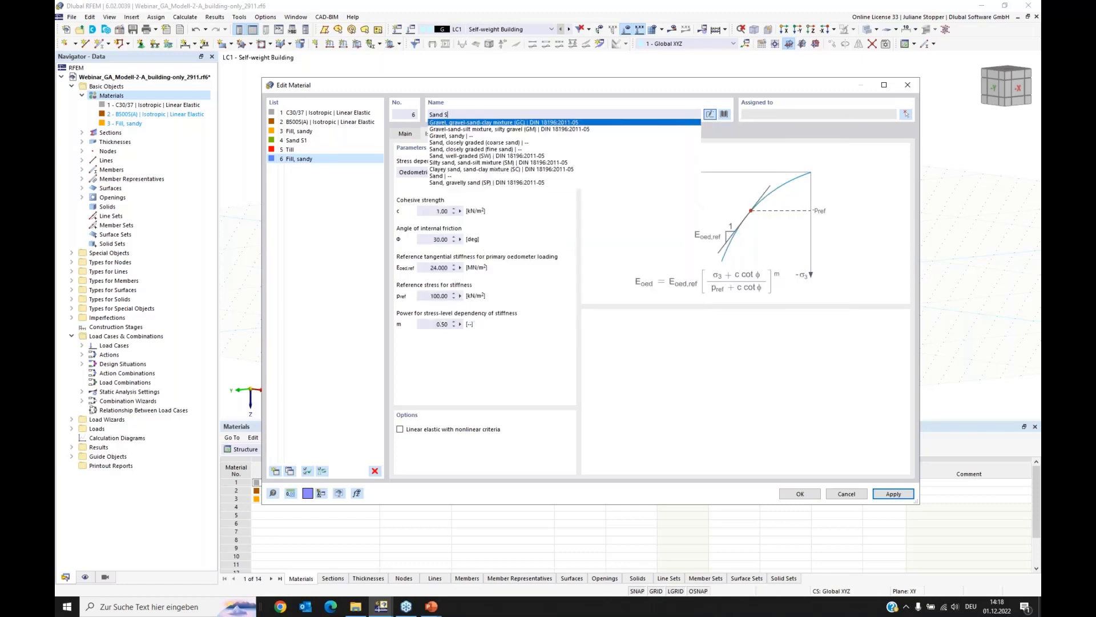
text(2)
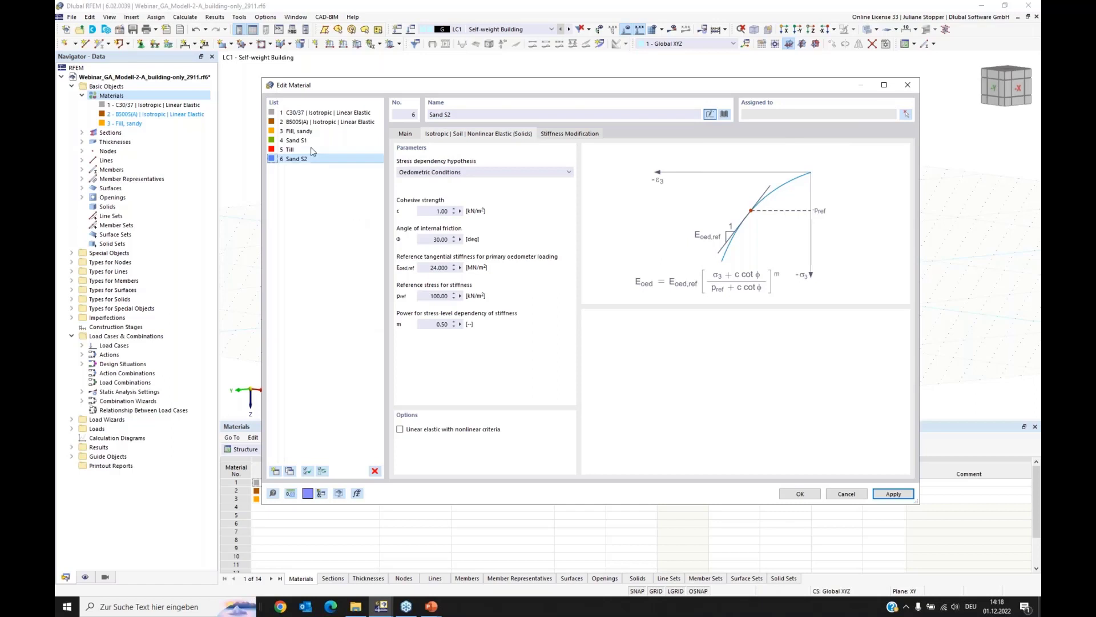
Step: Set the drained specific weight of Sand S1 to 18 kN/m³
click(294, 140)
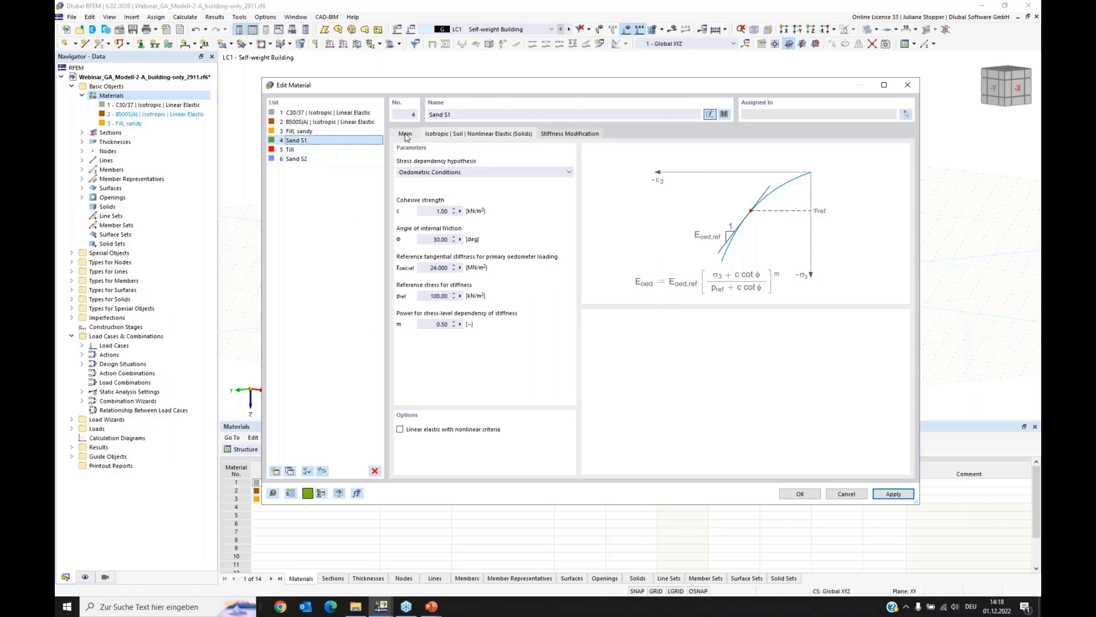
click(405, 133)
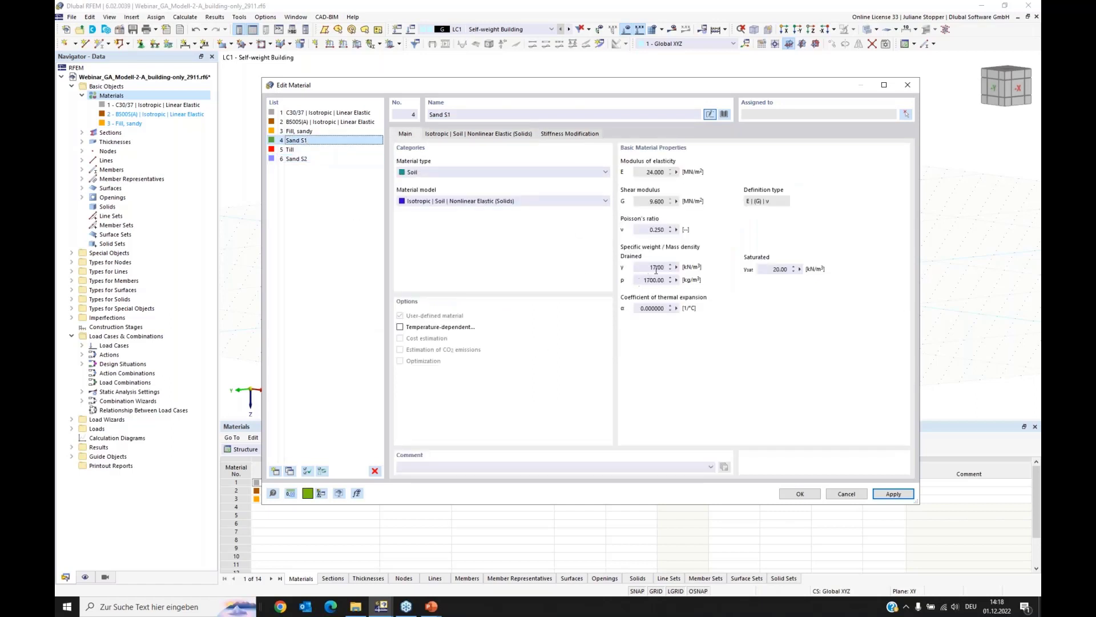
drag(647, 266, 677, 264)
text(1)
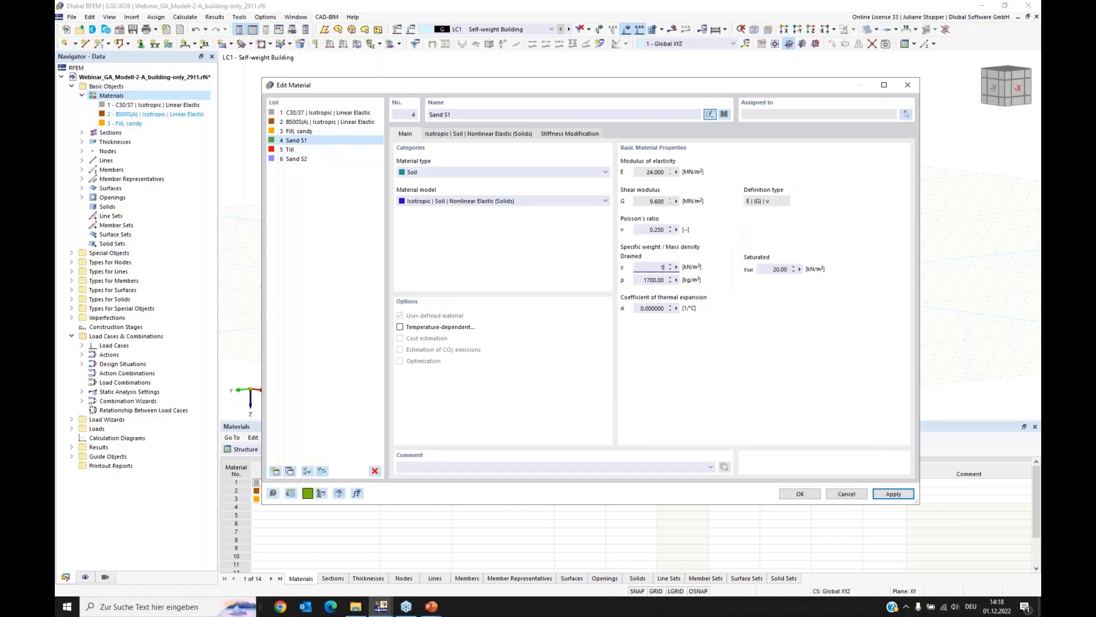
text(8)
click(654, 280)
Step: Set the internal friction angle of Sand S1 to 32.5° and its reference tangential stiffness to 40 MN/m², and apply the changes
click(460, 135)
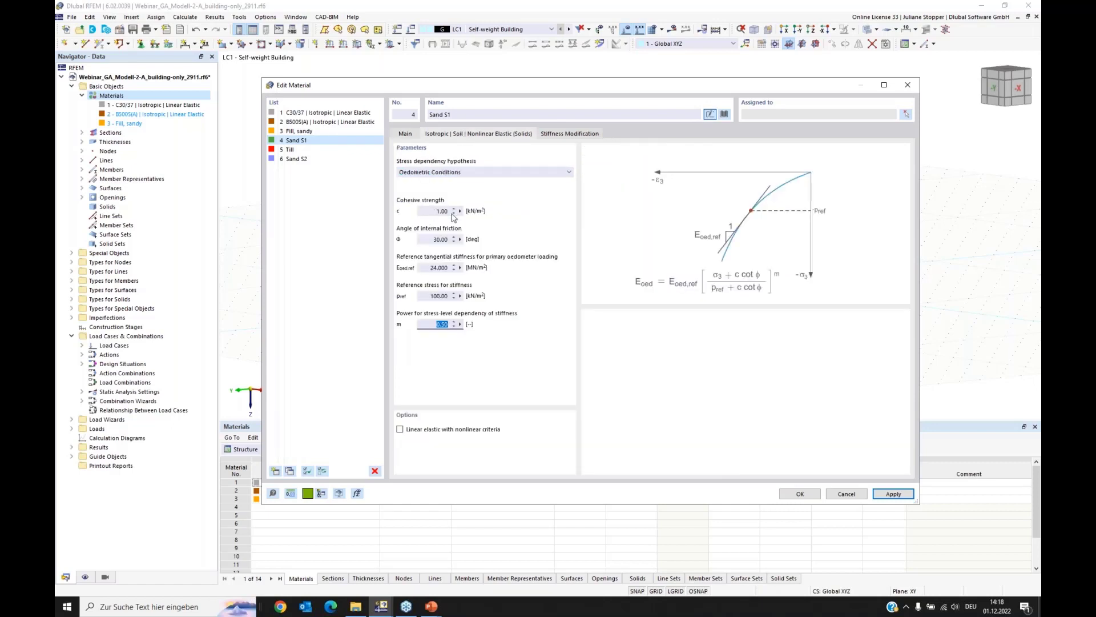
click(429, 239)
text(32,5)
click(425, 270)
text(40)
click(425, 296)
click(893, 494)
Step: Set both the drained and the saturated specific weight of the Till material to 21 kN/m³
click(289, 149)
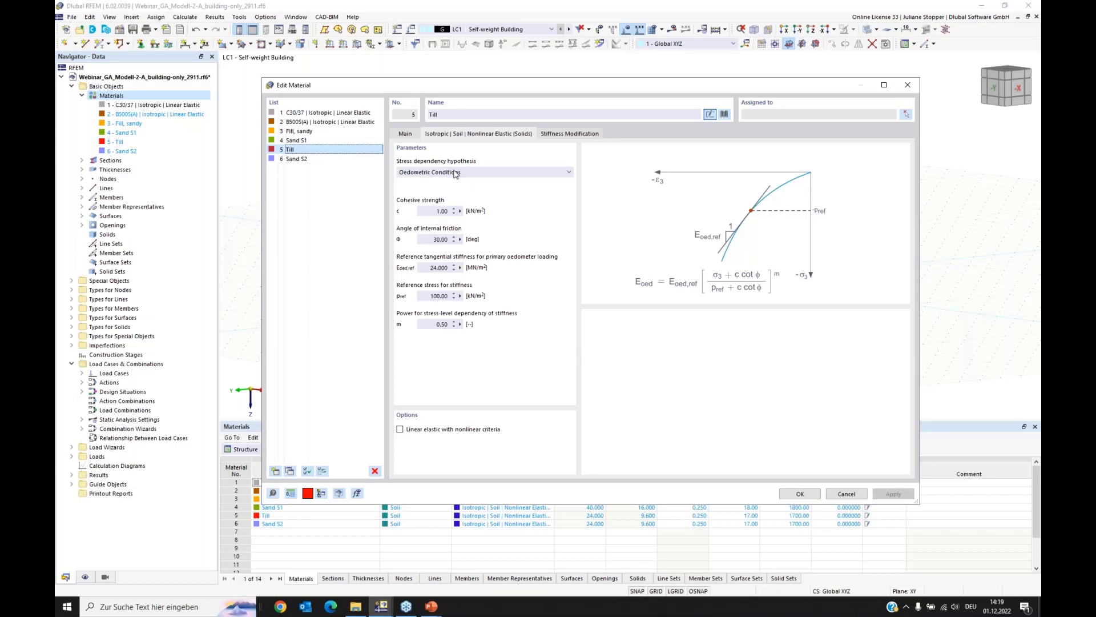
click(414, 135)
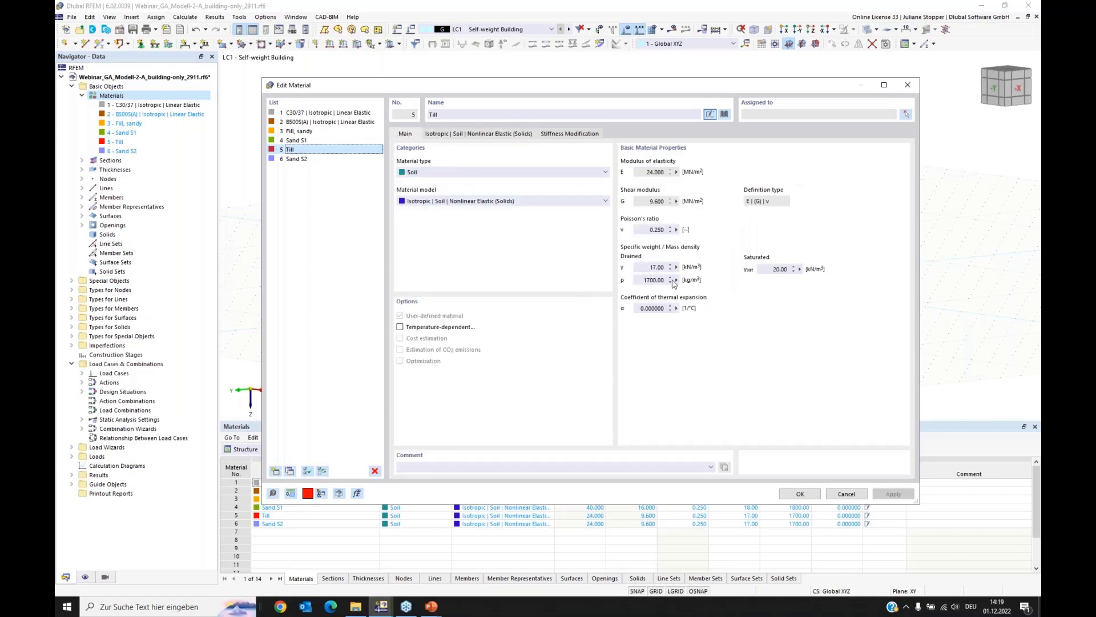
drag(647, 267, 704, 270)
text(21)
key(Tab)
text(21)
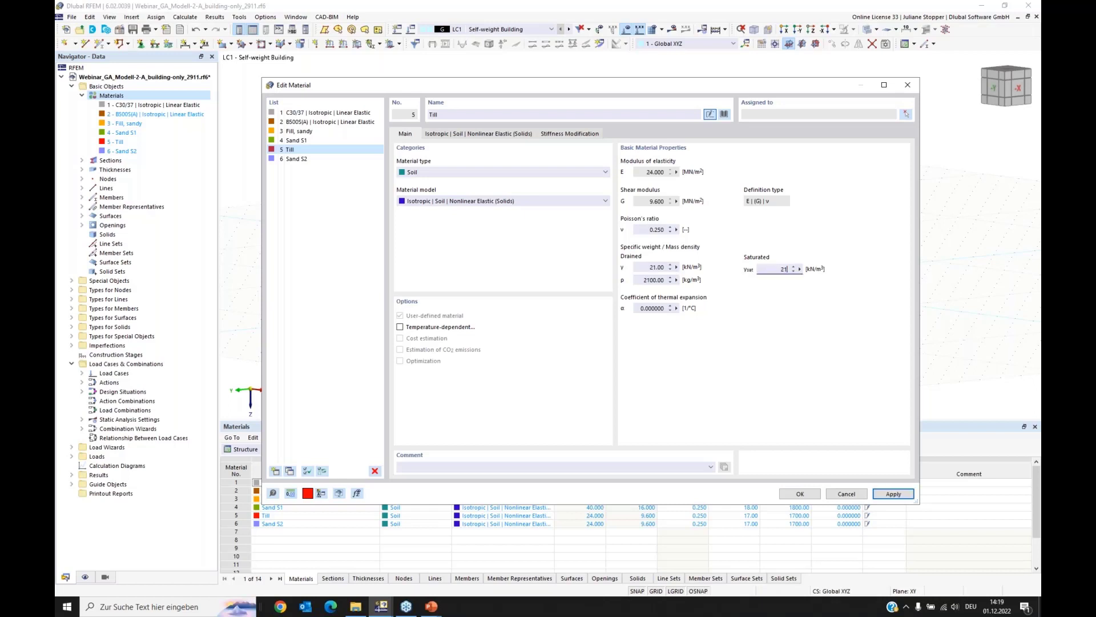
click(650, 280)
Step: Set the Till's internal friction angle to 27.5° and its reference tangential stiffness to 30 MN/m², and apply the changes
click(475, 136)
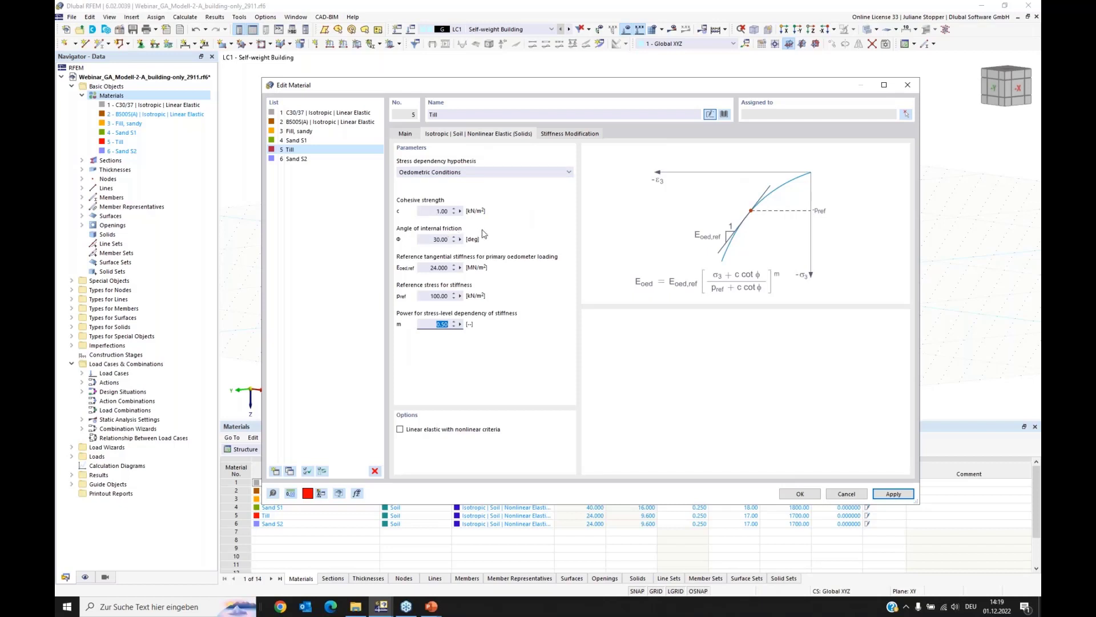
click(433, 239)
text(27,5)
click(440, 267)
text(30)
click(893, 493)
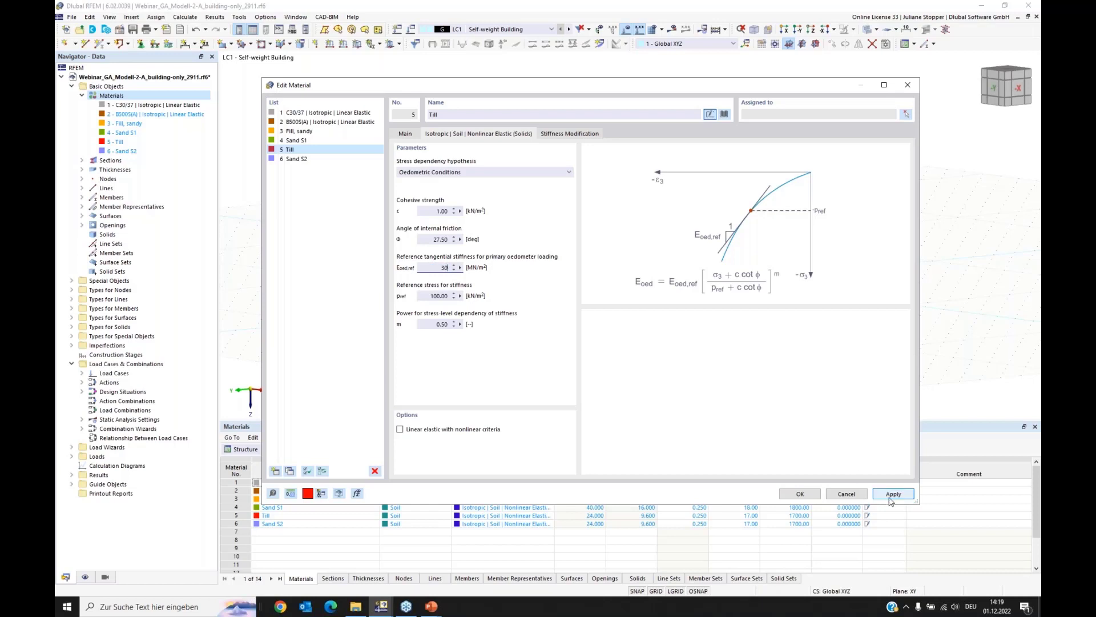
Step: Set the drained specific weight of Sand S2 to 18.5 kN/m³ and its saturated specific weight to 20.5 kN/m³
click(298, 159)
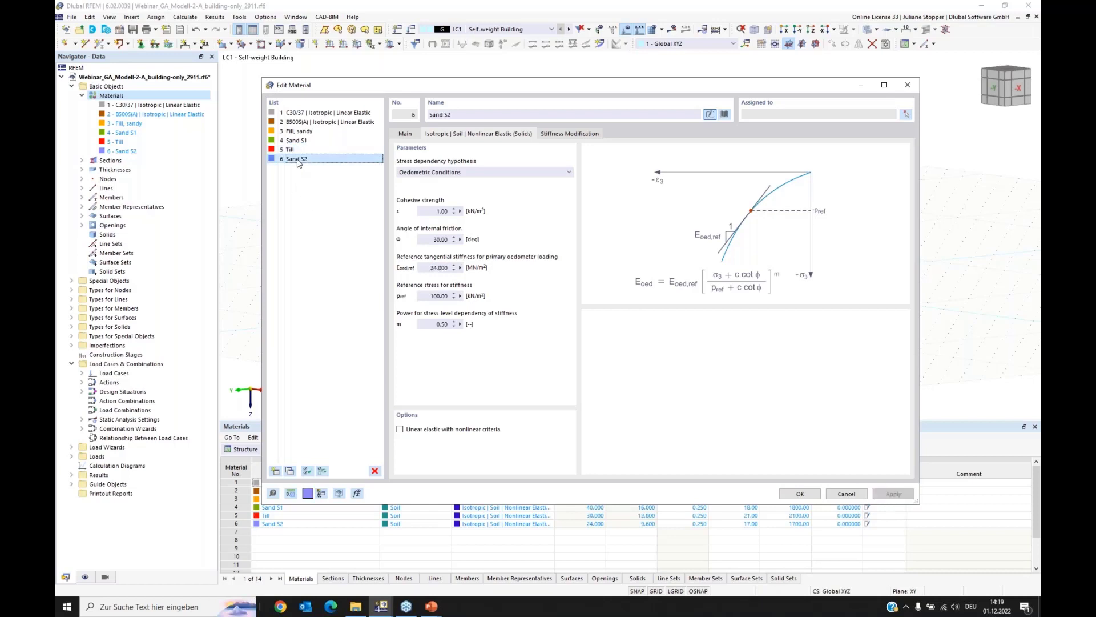
click(403, 135)
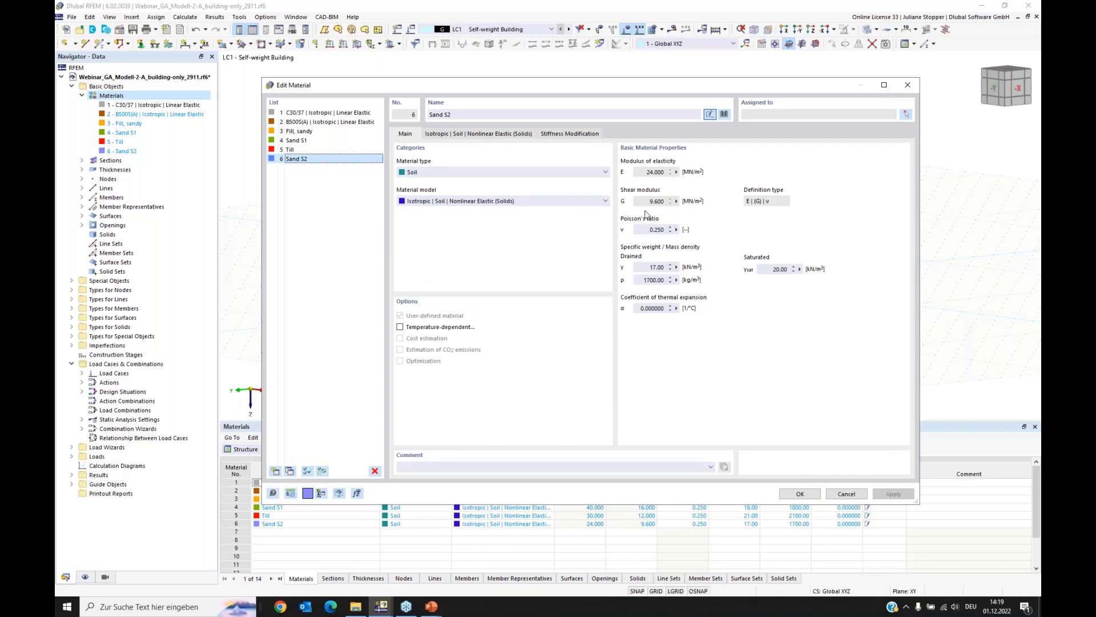
double_click(653, 267)
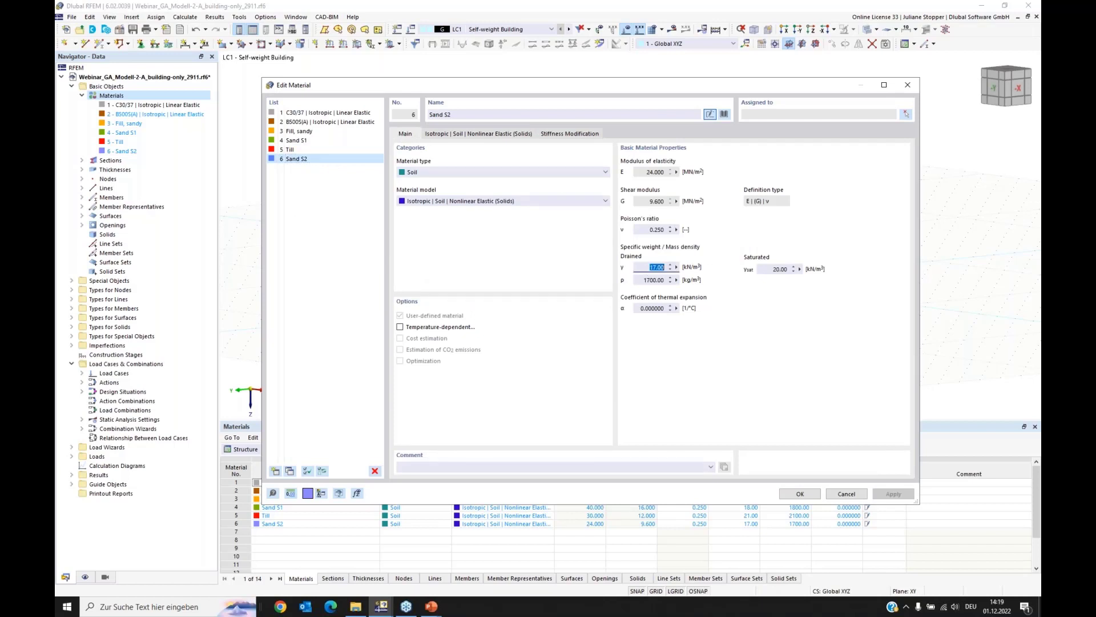
text(18,5)
drag(766, 269, 877, 277)
text(20)
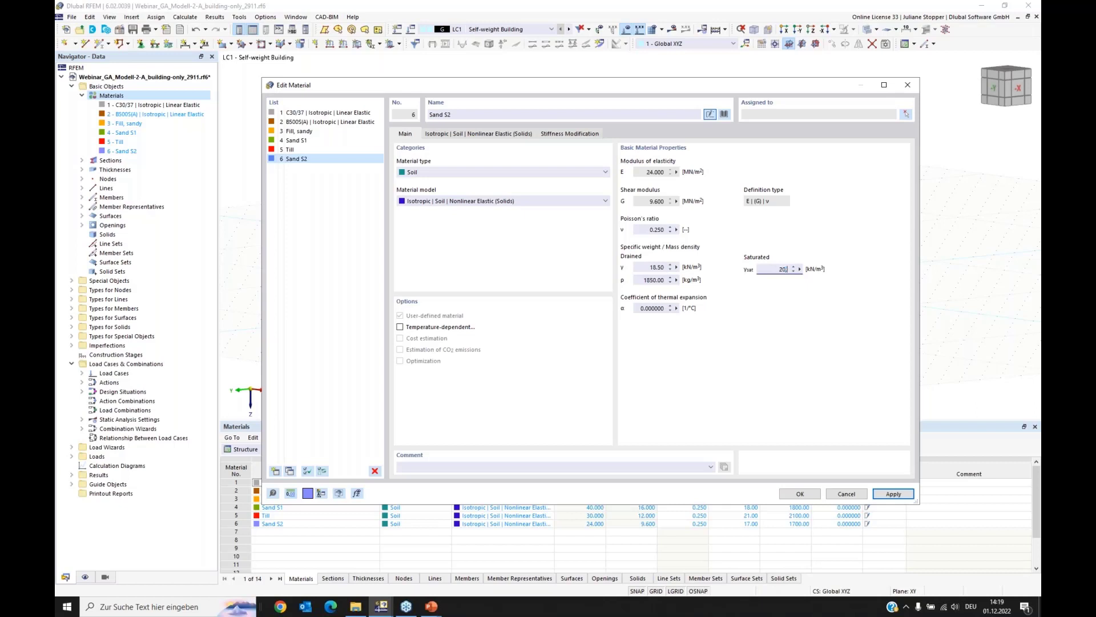
text(,5)
click(651, 267)
Step: Set the internal friction angle of Sand S2 to 35° and its reference tangential stiffness to 58 MN/m²
click(448, 134)
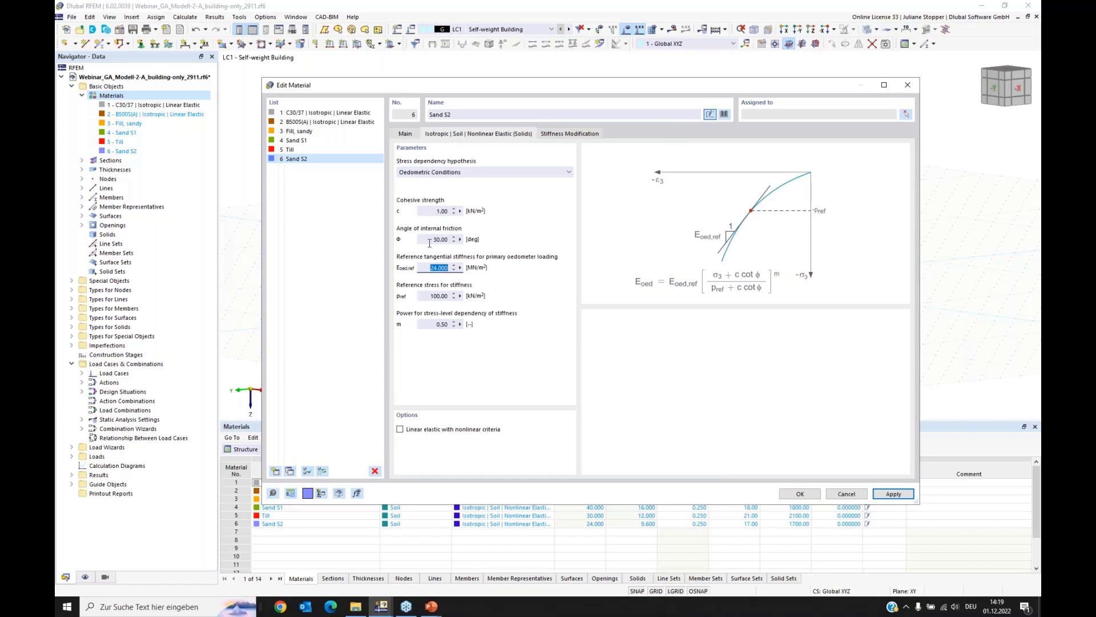
drag(432, 241, 552, 260)
text(35)
key(Tab)
text(58)
click(432, 295)
Step: Set the Till's cohesive strength to 15 kN/m² and confirm all material definitions
click(290, 149)
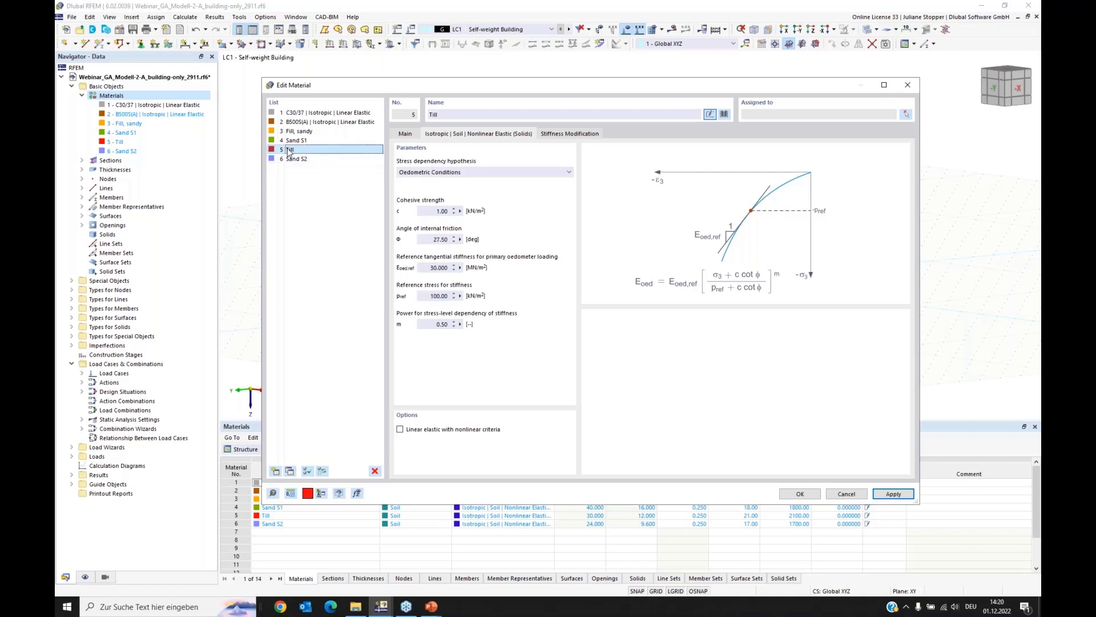
click(430, 211)
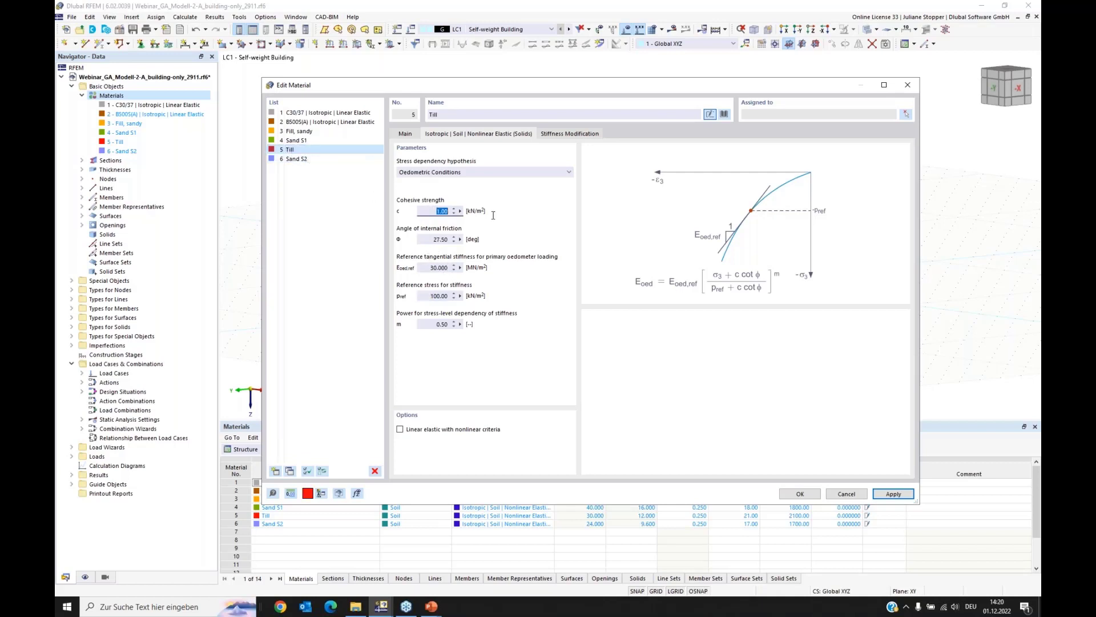
text(15)
click(432, 238)
click(895, 495)
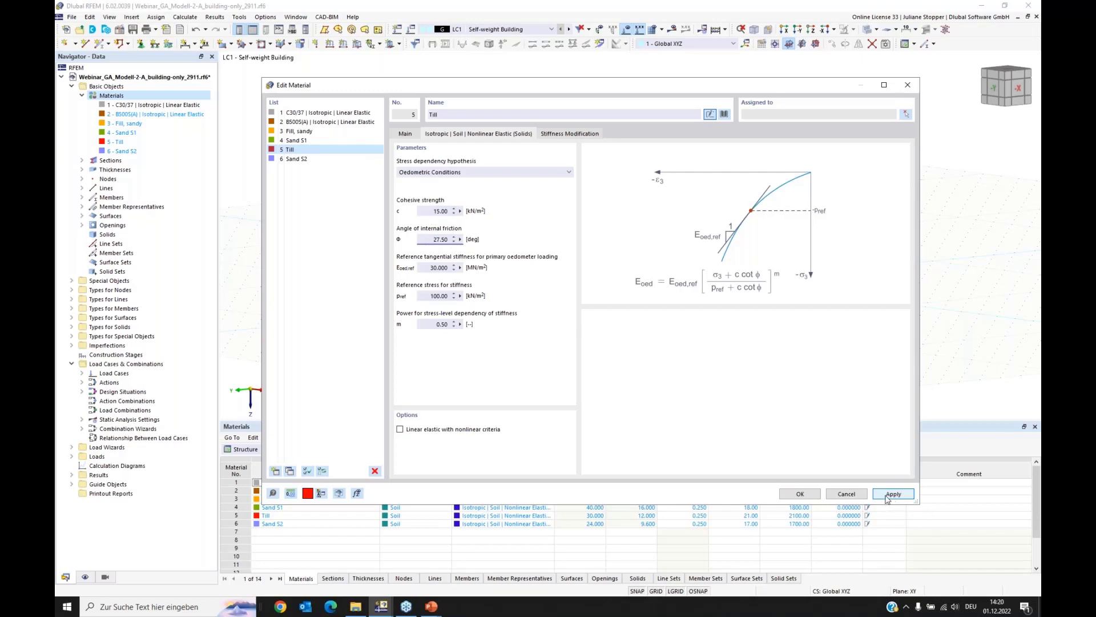
click(800, 494)
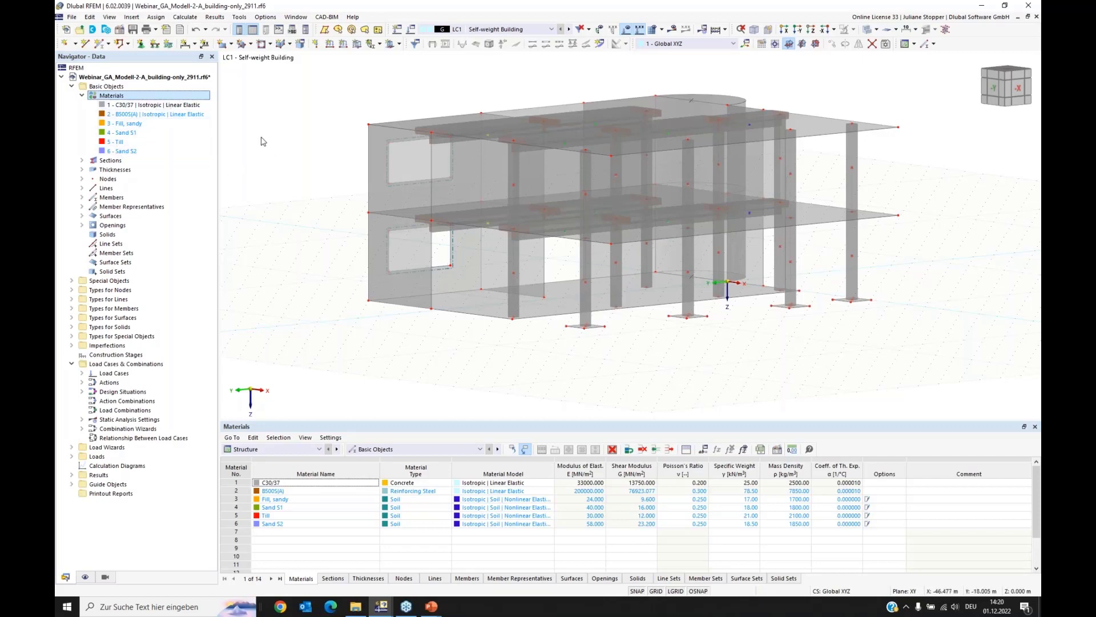
Step: Create a new borehole at the global origin and activate its groundwater ordinate at Z = 3.9 m
click(82, 96)
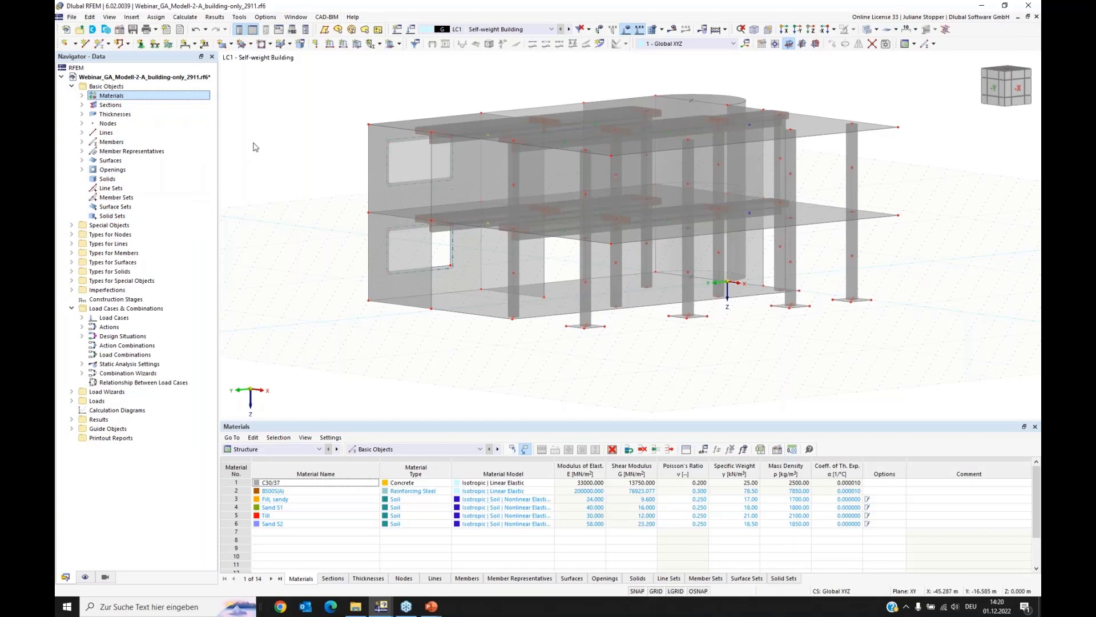
click(72, 226)
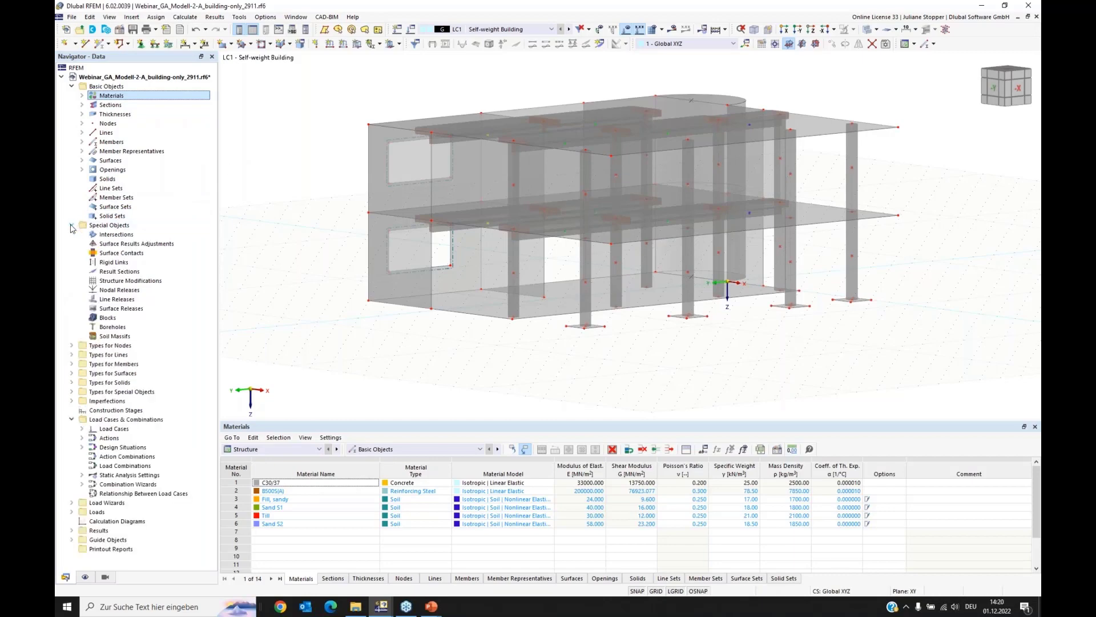
right_click(112, 329)
click(143, 346)
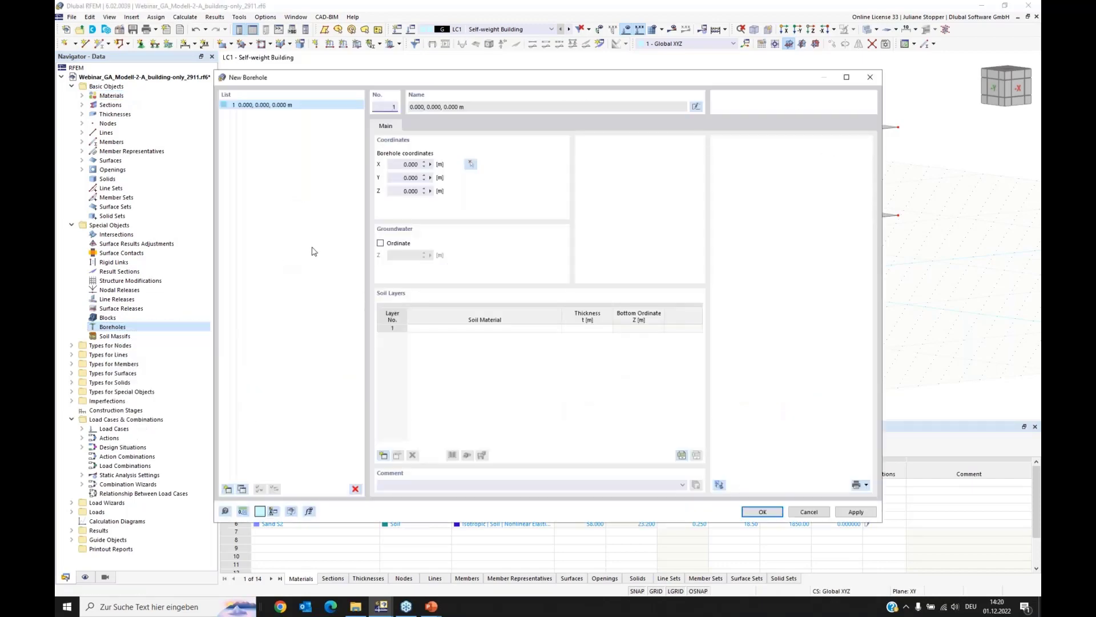
drag(312, 83, 347, 117)
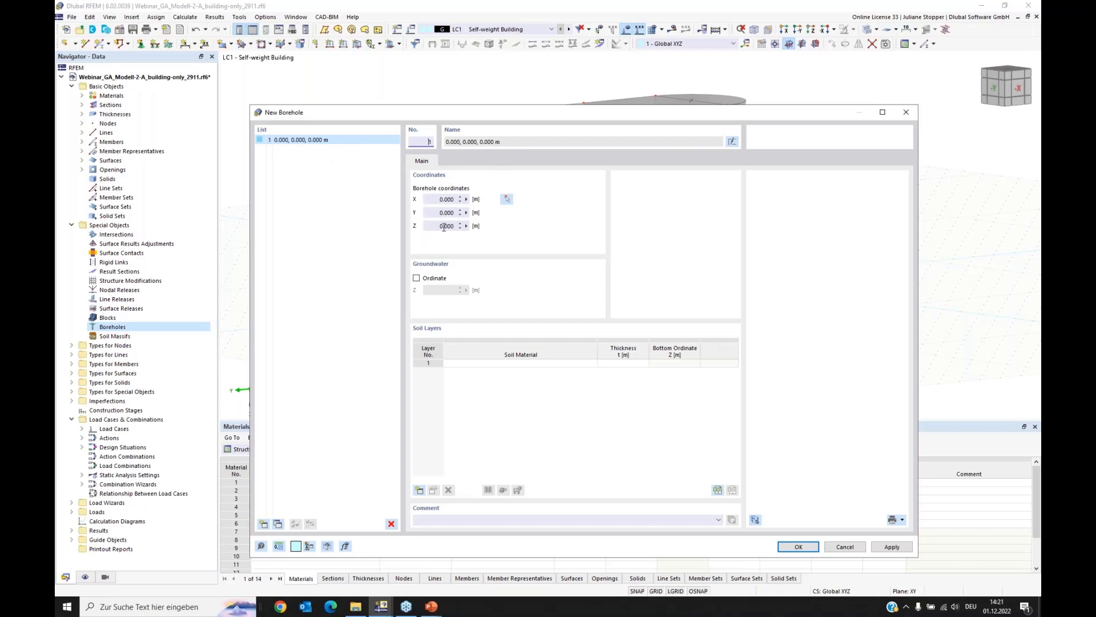
click(416, 279)
click(432, 290)
text(3.9)
Step: Assign the borehole's four soil layers in order: Fill, sandy; Sand S1; Till; and Sand S2
click(489, 364)
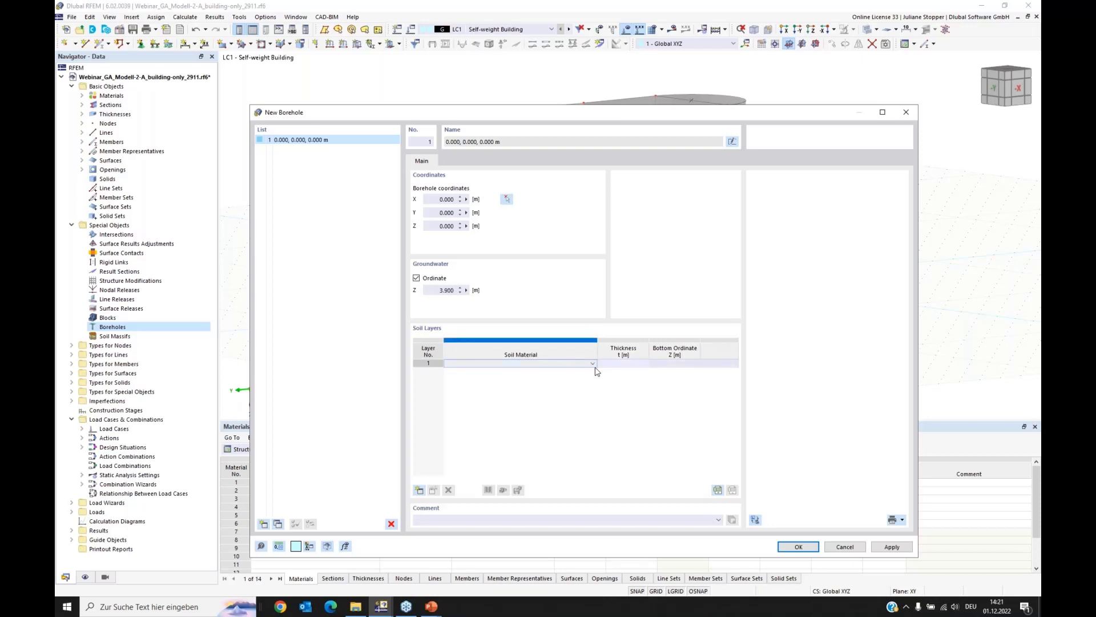
click(594, 366)
click(581, 375)
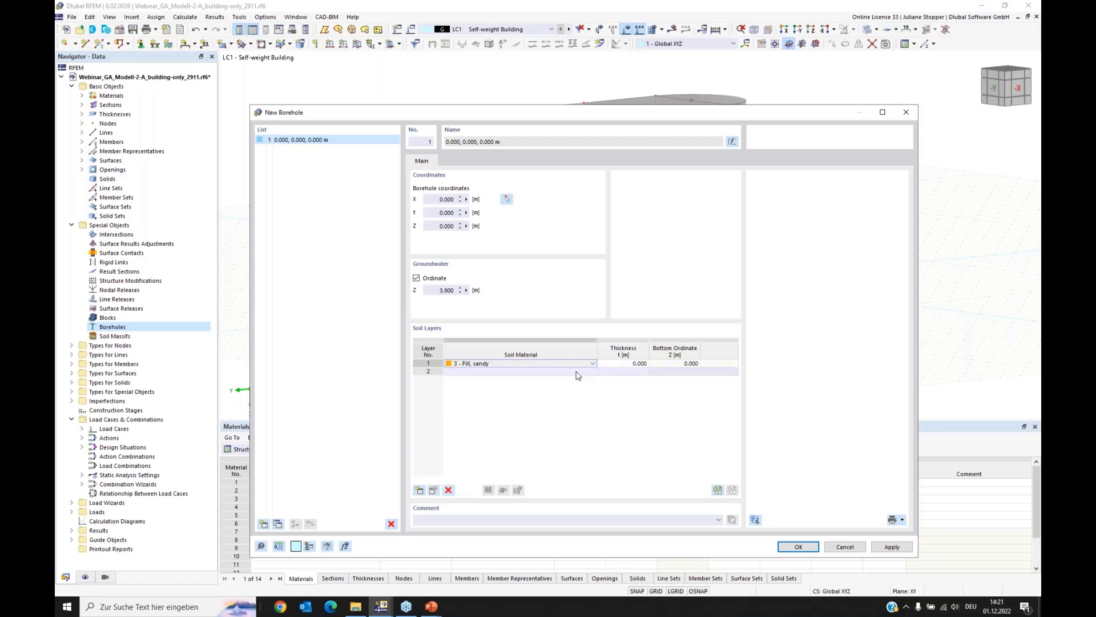
click(589, 374)
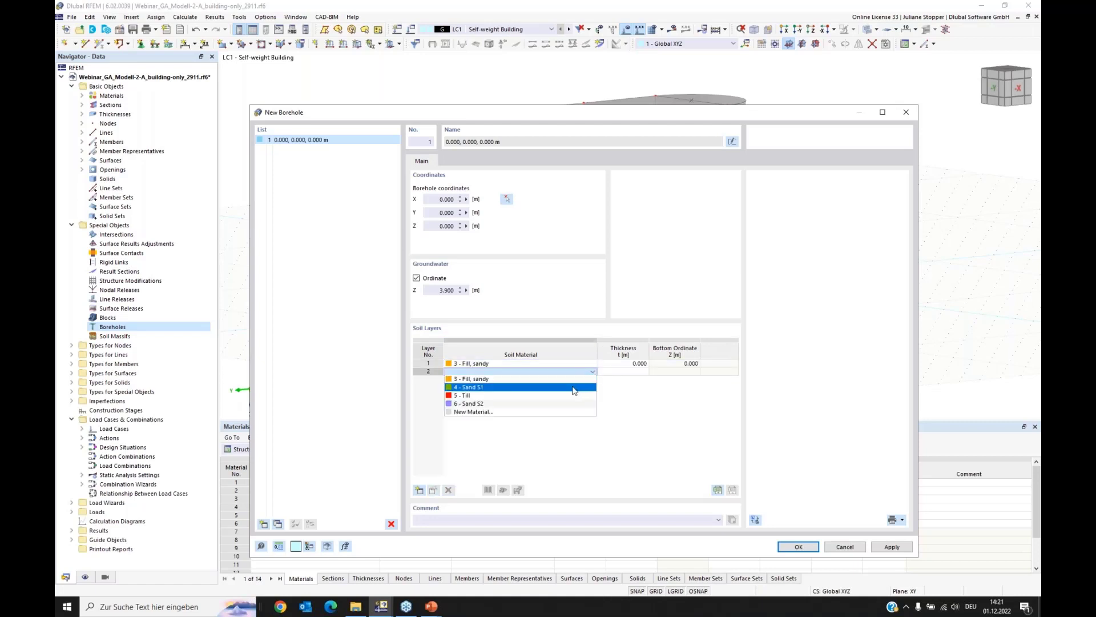
click(588, 384)
click(593, 379)
click(594, 380)
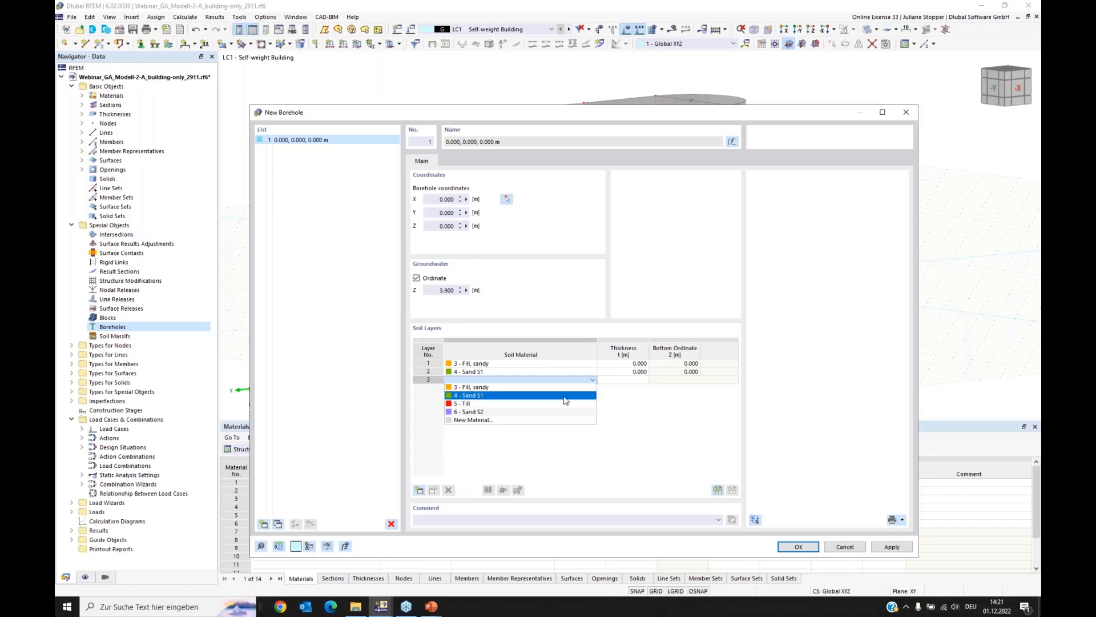
click(588, 404)
click(594, 387)
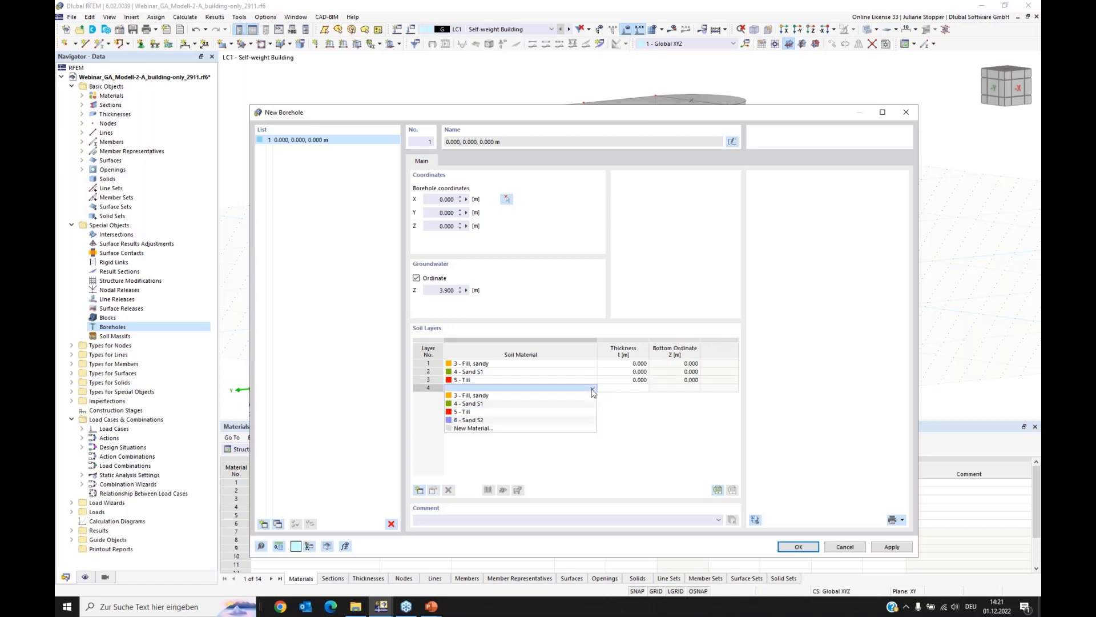
click(588, 420)
Step: Set the layer thicknesses to 4.8 m for the fill, 7.5 m for Sand S1, 3 m for Till and 15 m for Sand S2, and confirm the borehole
click(626, 364)
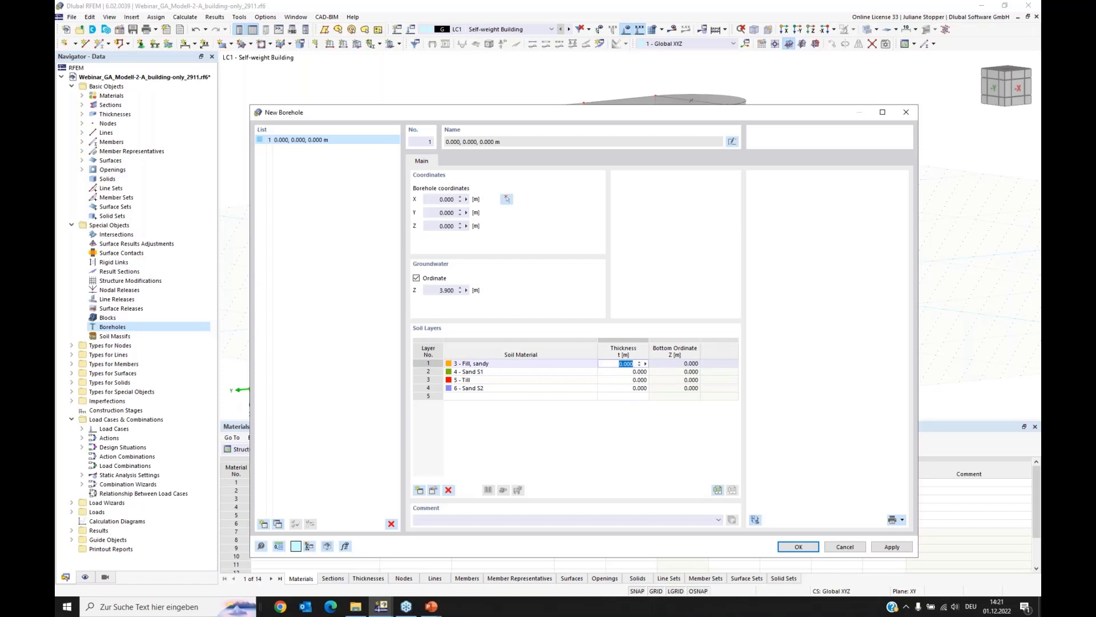
text(4.8)
key(Return)
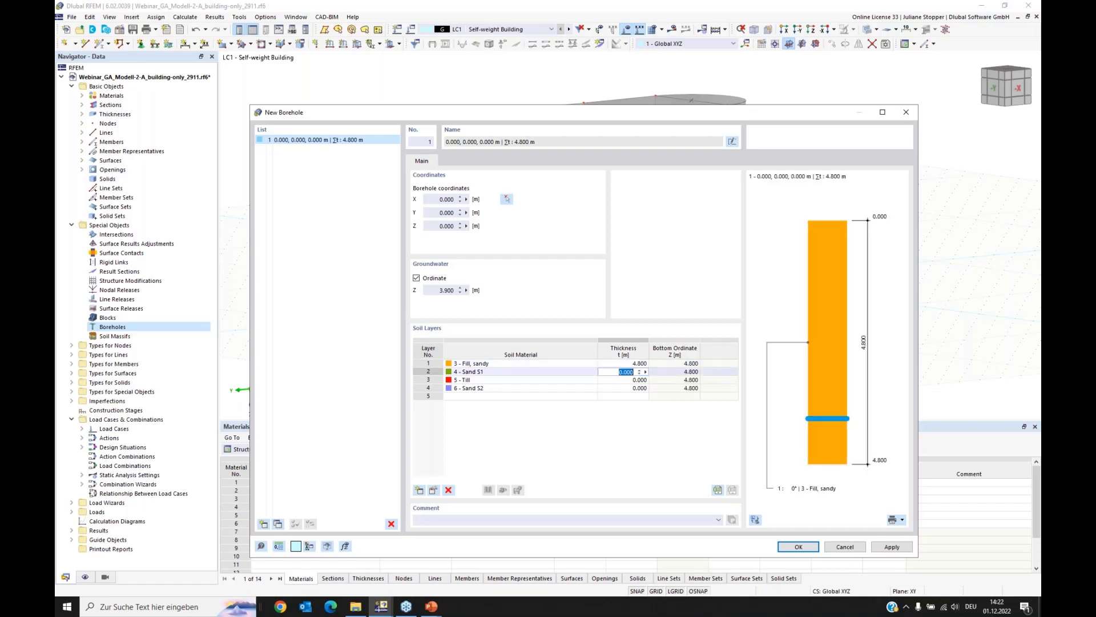
text(7,5)
key(Return)
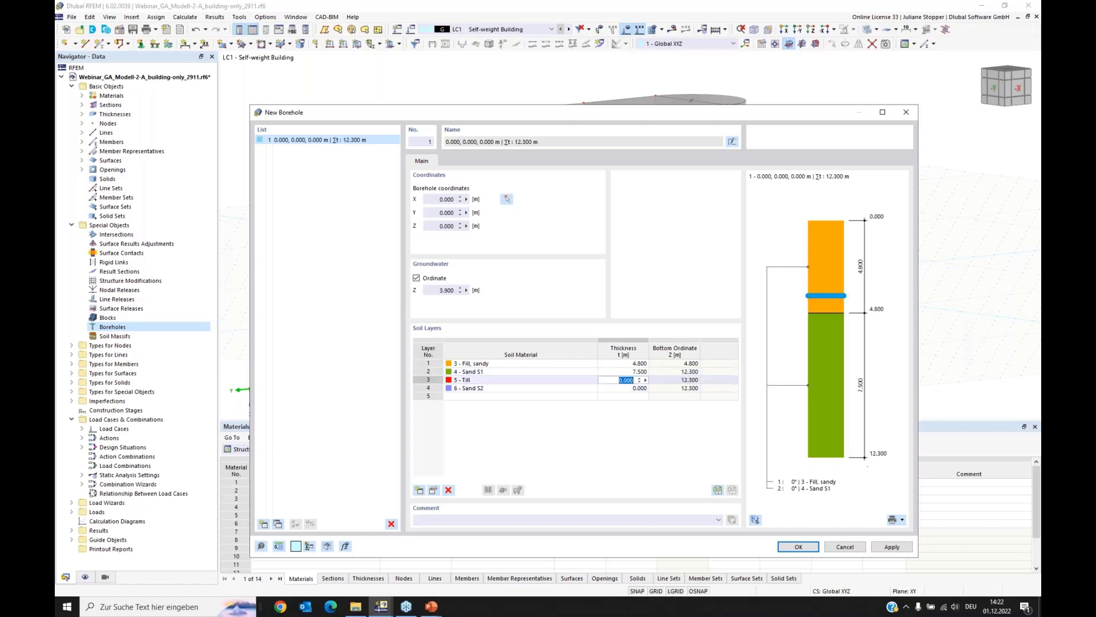
text(3)
key(Return)
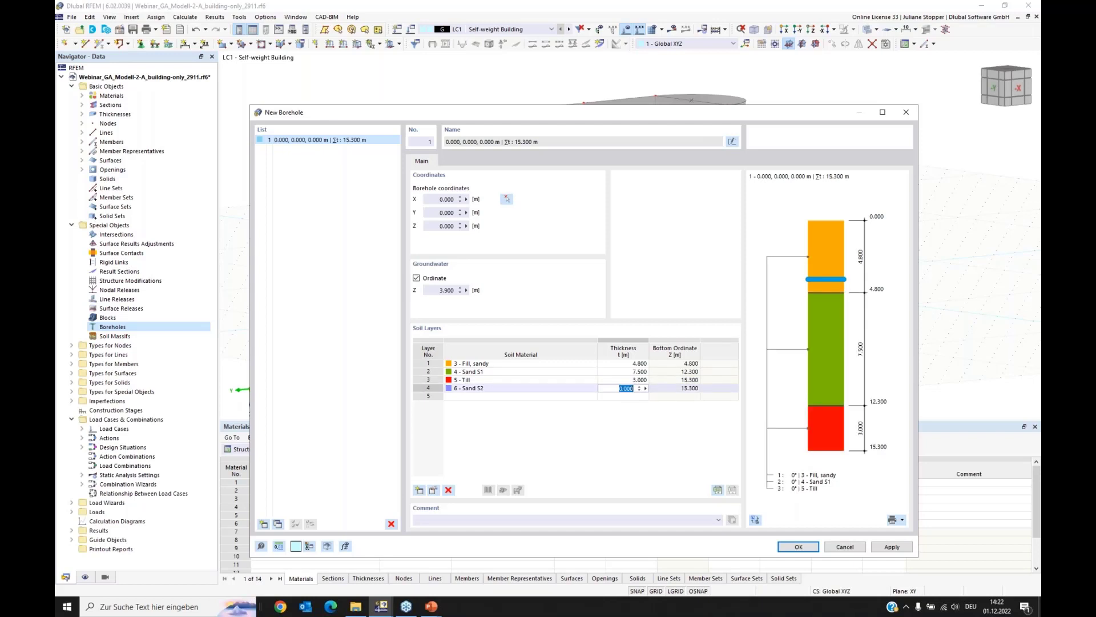
text(15)
click(628, 381)
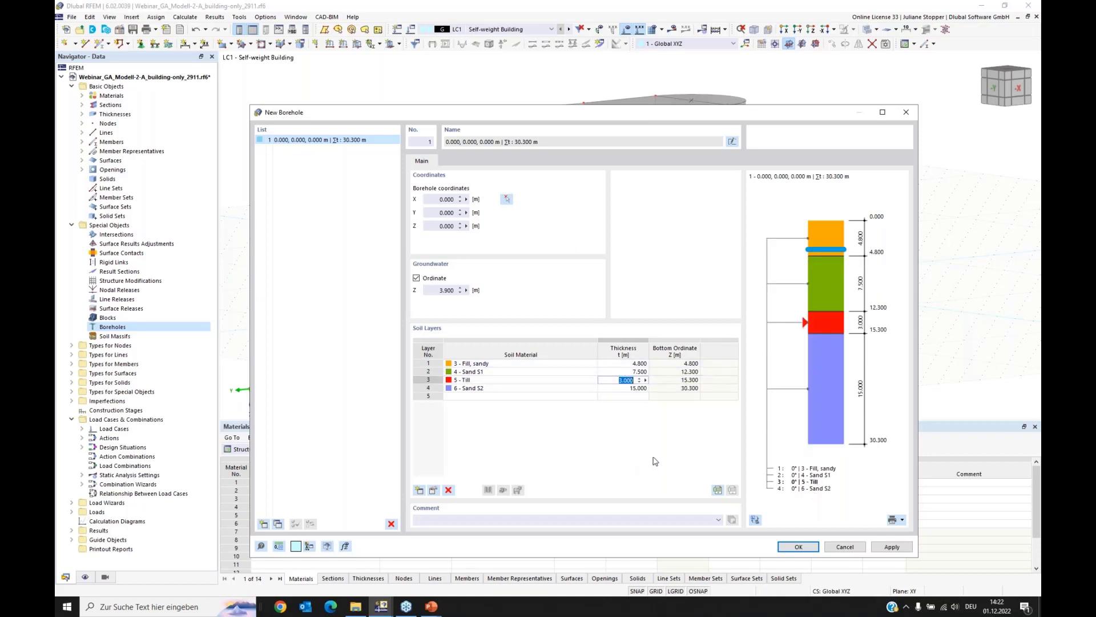
click(799, 547)
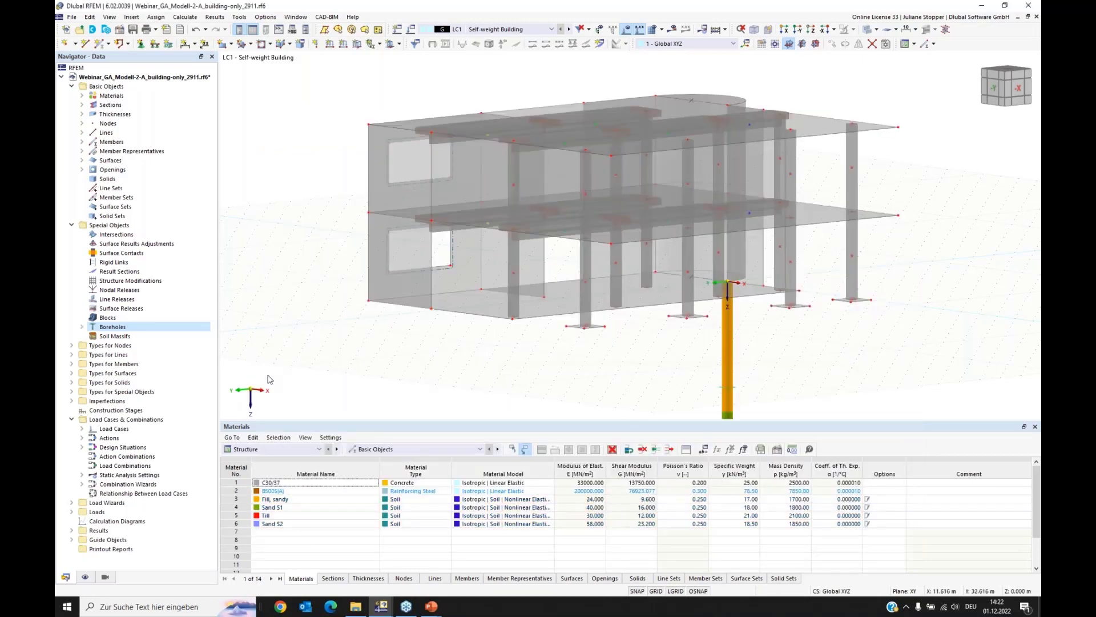
Step: Hide the work plane grid around the building and borehole
scroll(484, 109, down, 2)
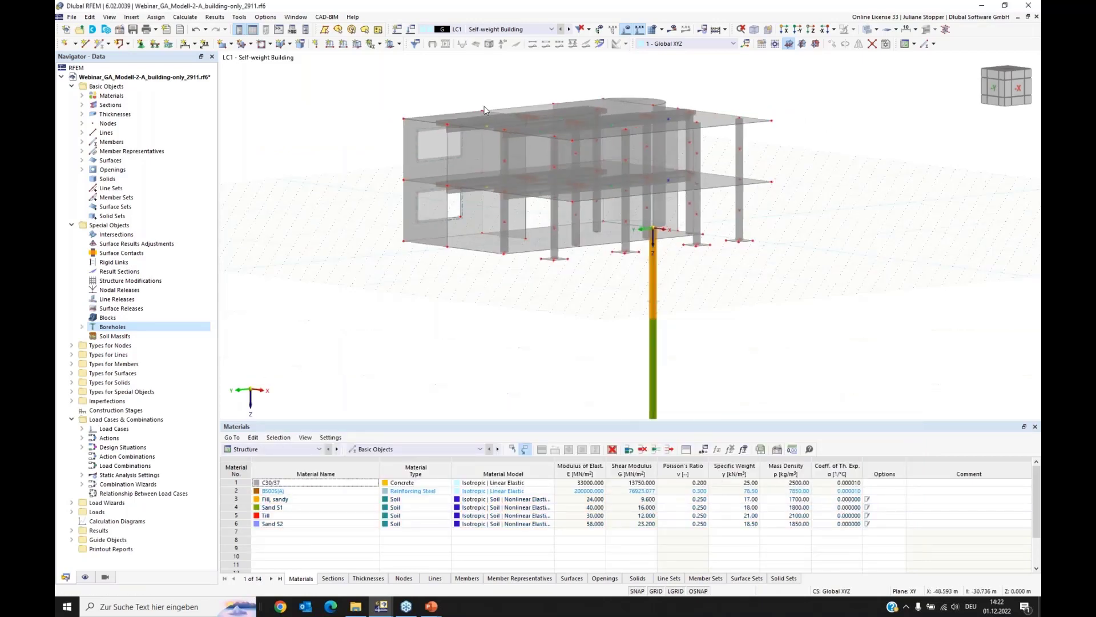
scroll(491, 112, down, 2)
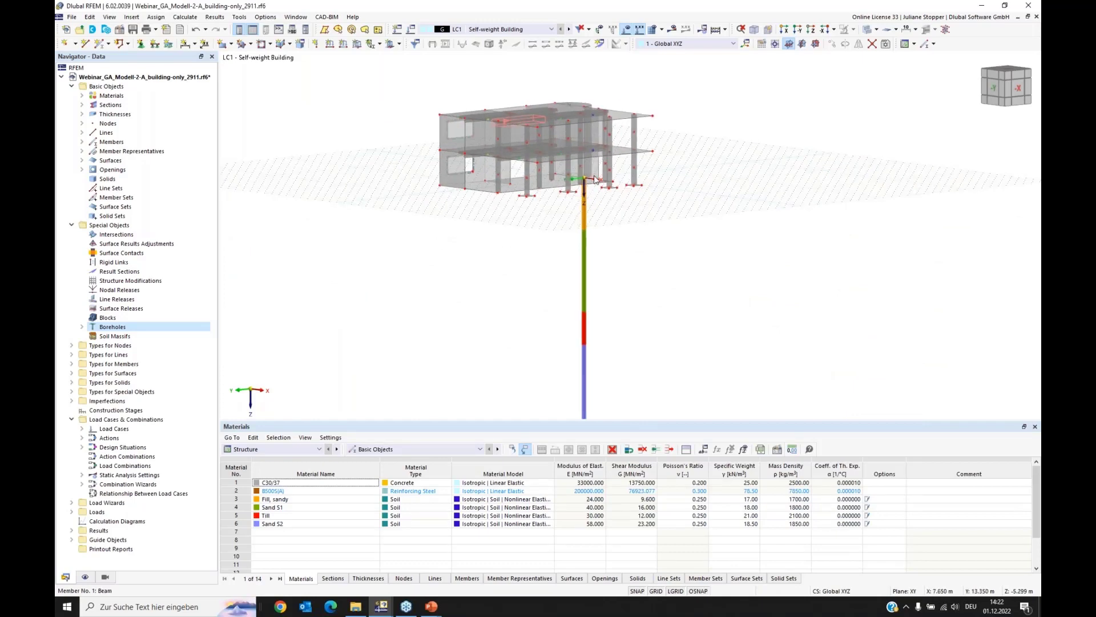
scroll(518, 300, up, 2)
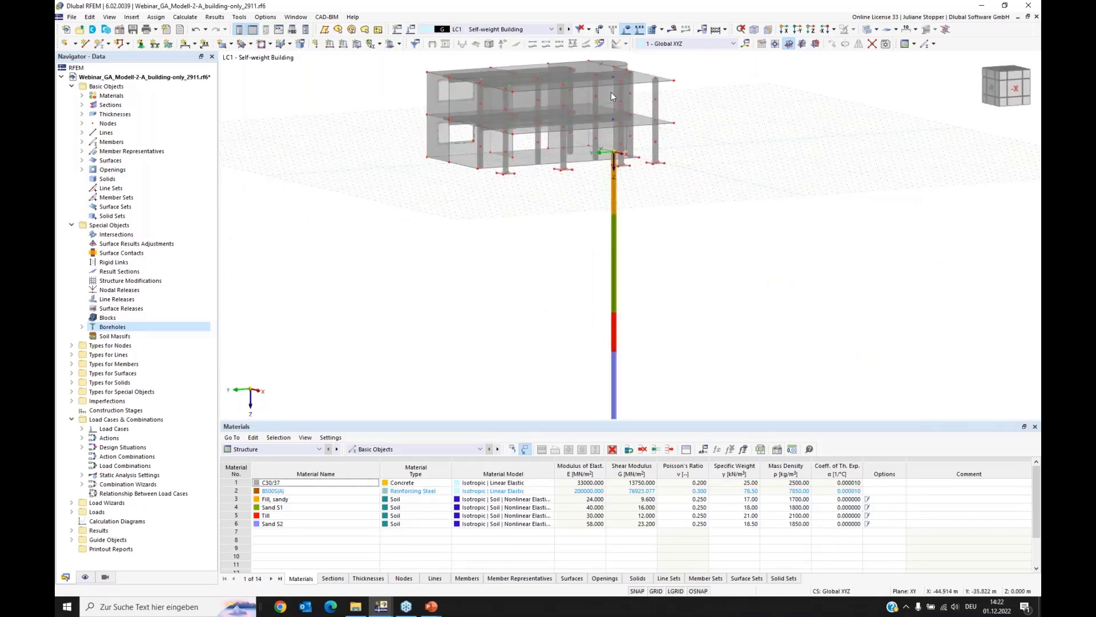
click(762, 45)
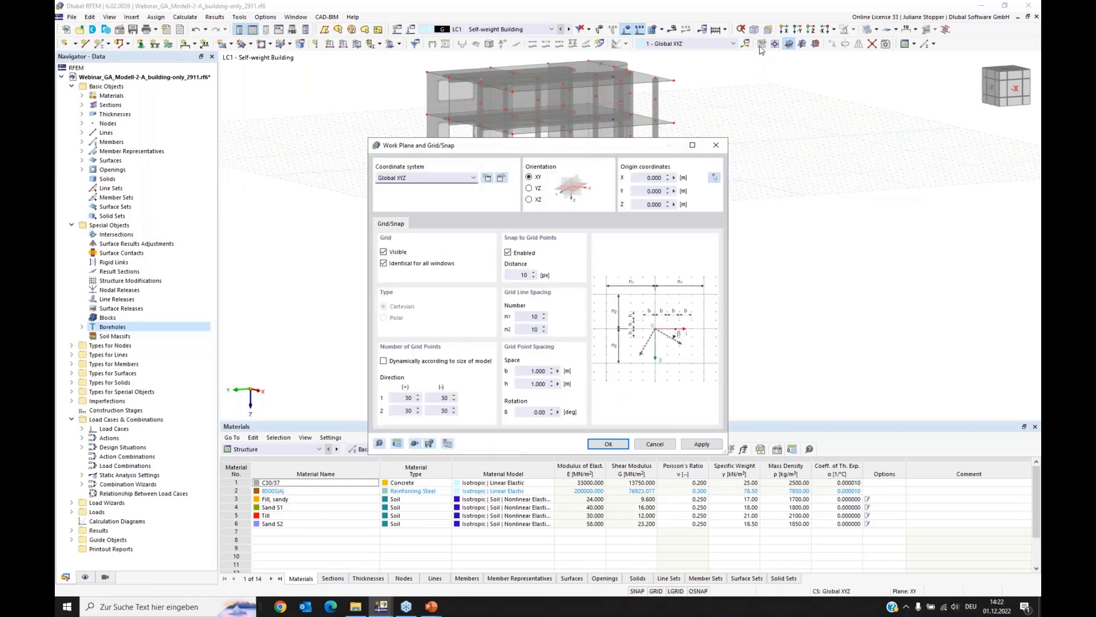
click(383, 253)
click(608, 443)
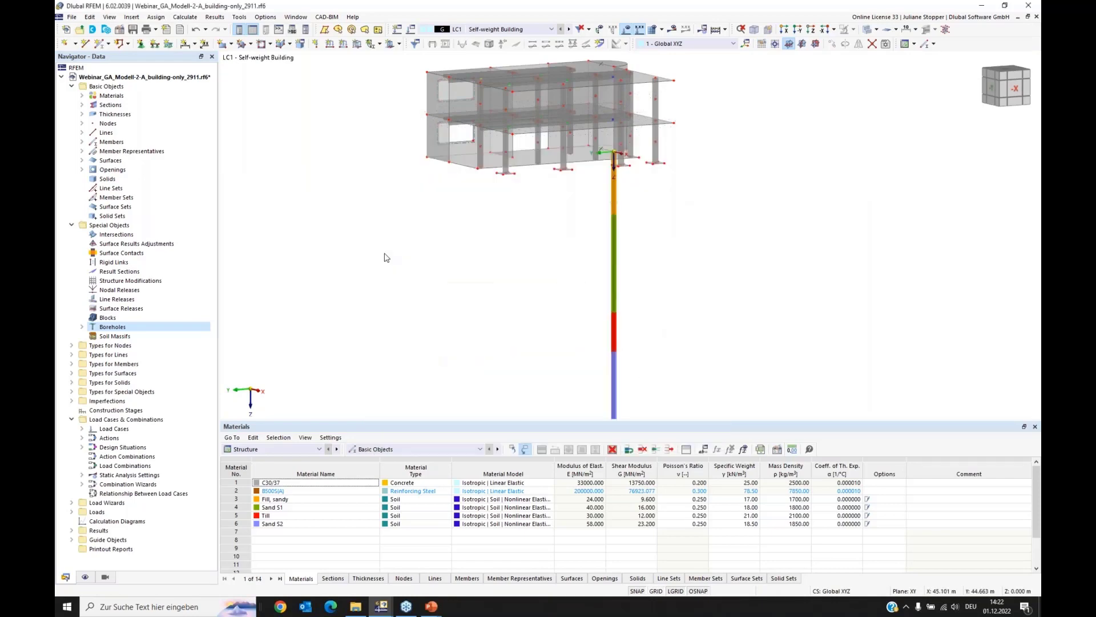
ctrl+middle_drag(380, 242, 382, 362)
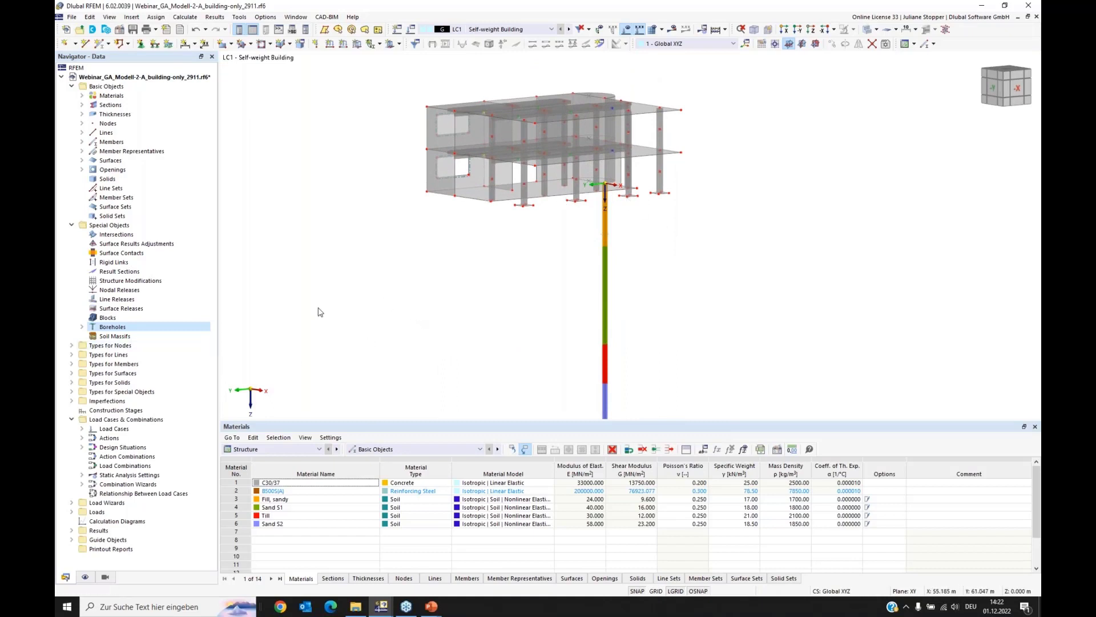
Step: Start a new rectangular soil massif generated from boreholes and assign the borehole under the building to it
right_click(117, 335)
click(141, 354)
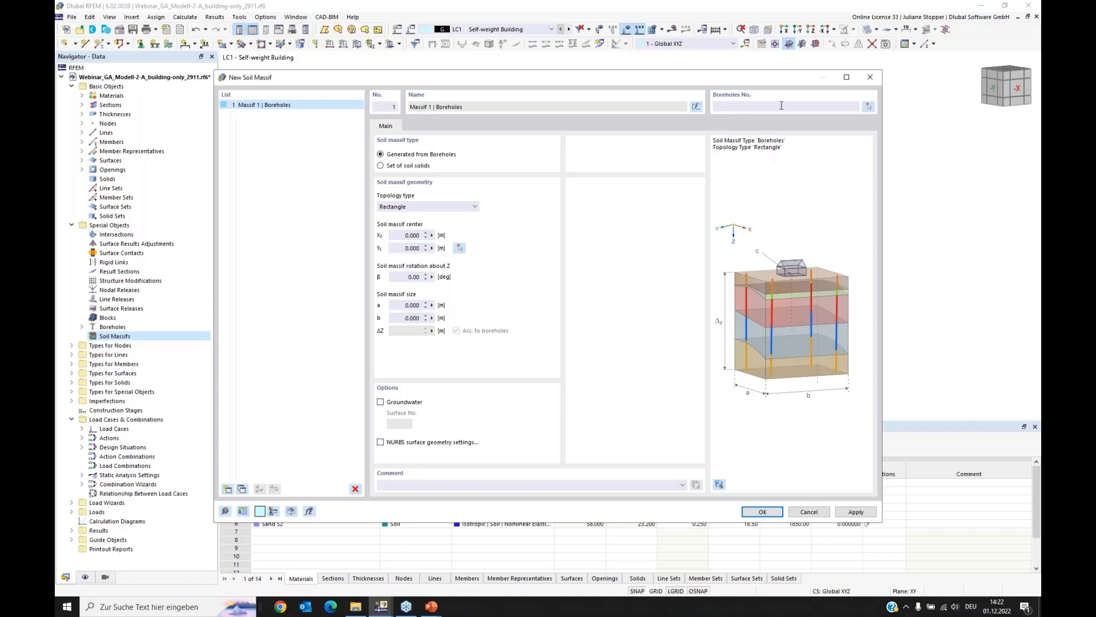
click(869, 106)
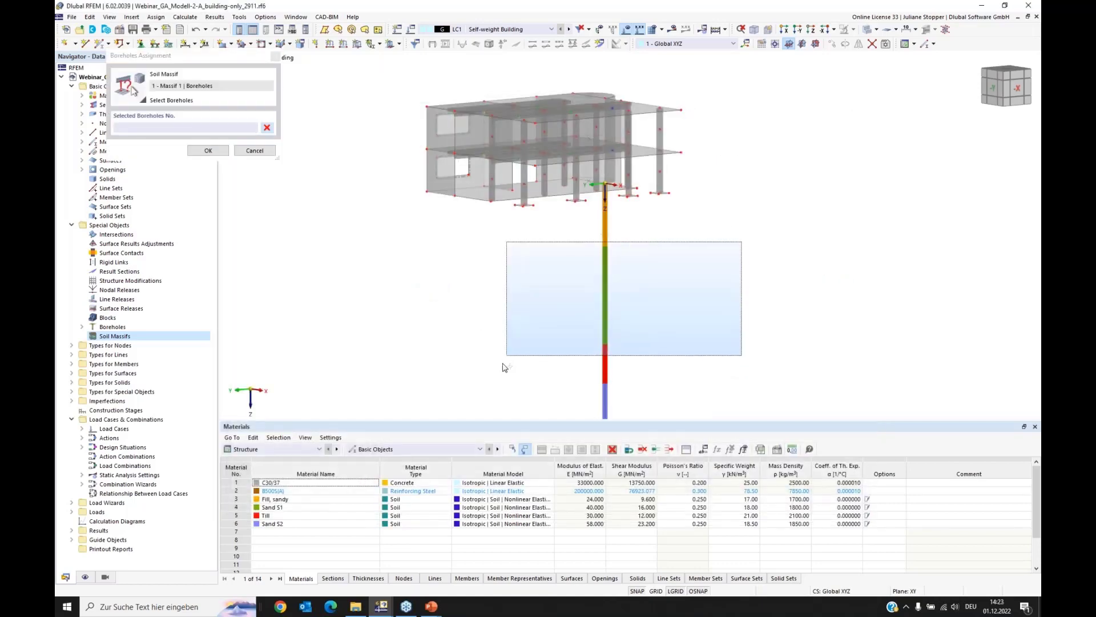
click(208, 150)
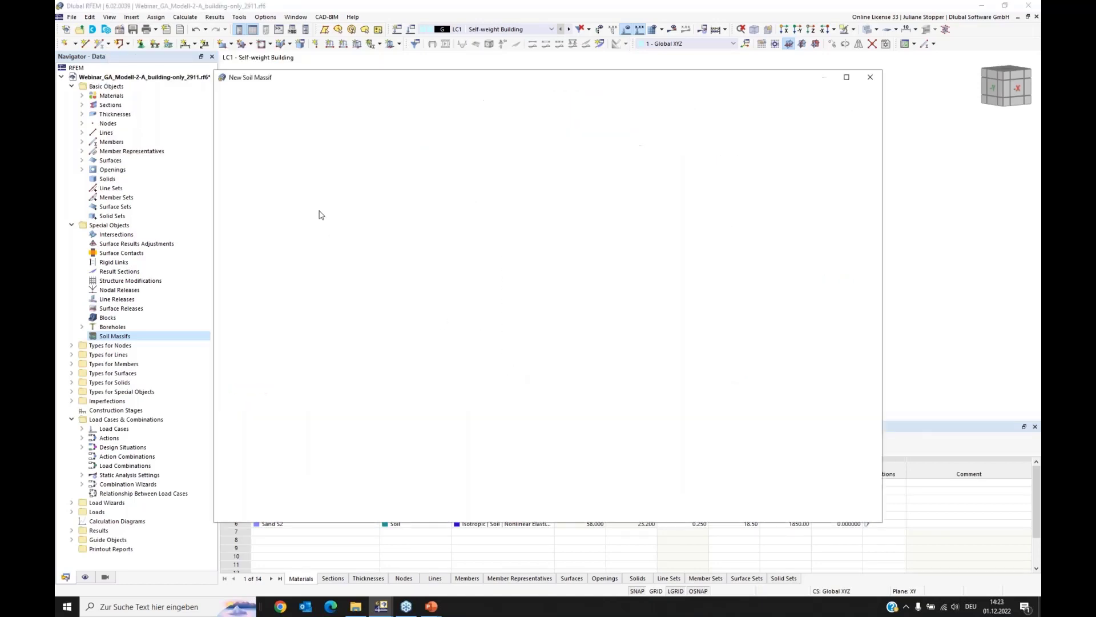
Step: Set the soil massif's centre to X 6 m and Y 8 m
click(407, 234)
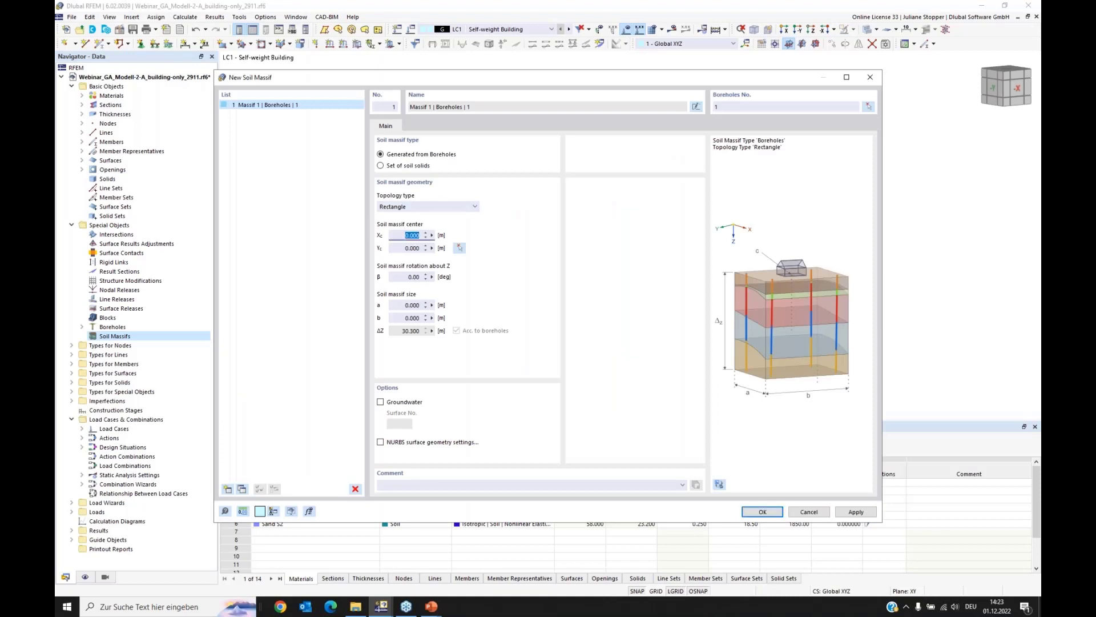
text(6)
key(Tab)
text(8)
Step: Set the soil massif's size to 48 m by 48 m, include groundwater, and confirm the massif
click(410, 305)
text(48)
key(Tab)
text(48)
click(400, 307)
click(380, 402)
click(761, 512)
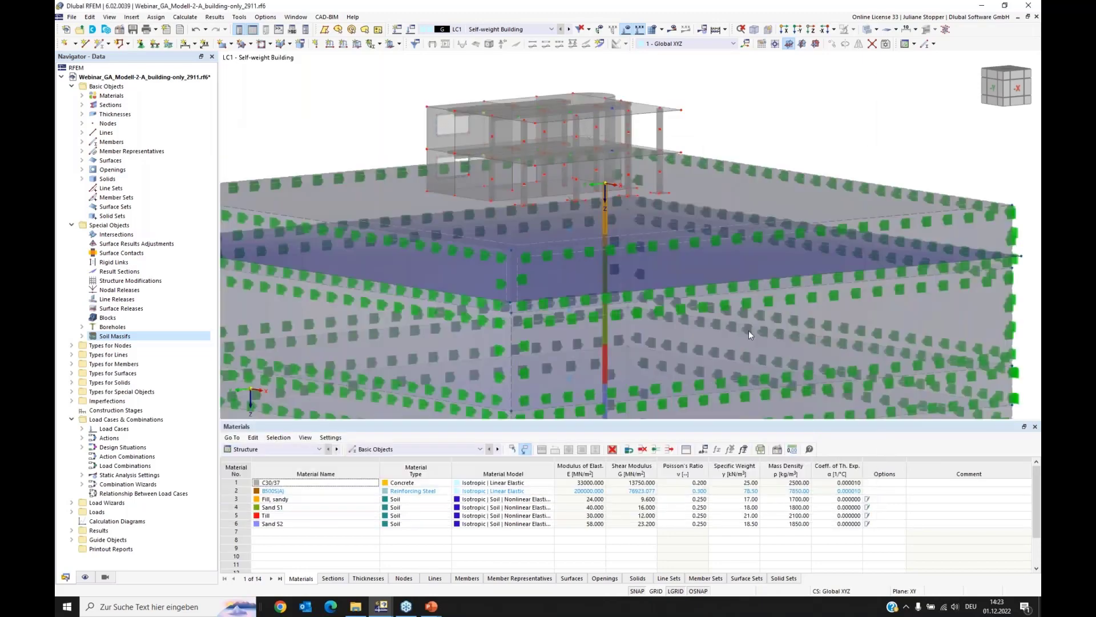
Step: Display the building and soil massif as a solid model
scroll(602, 219, down, 4)
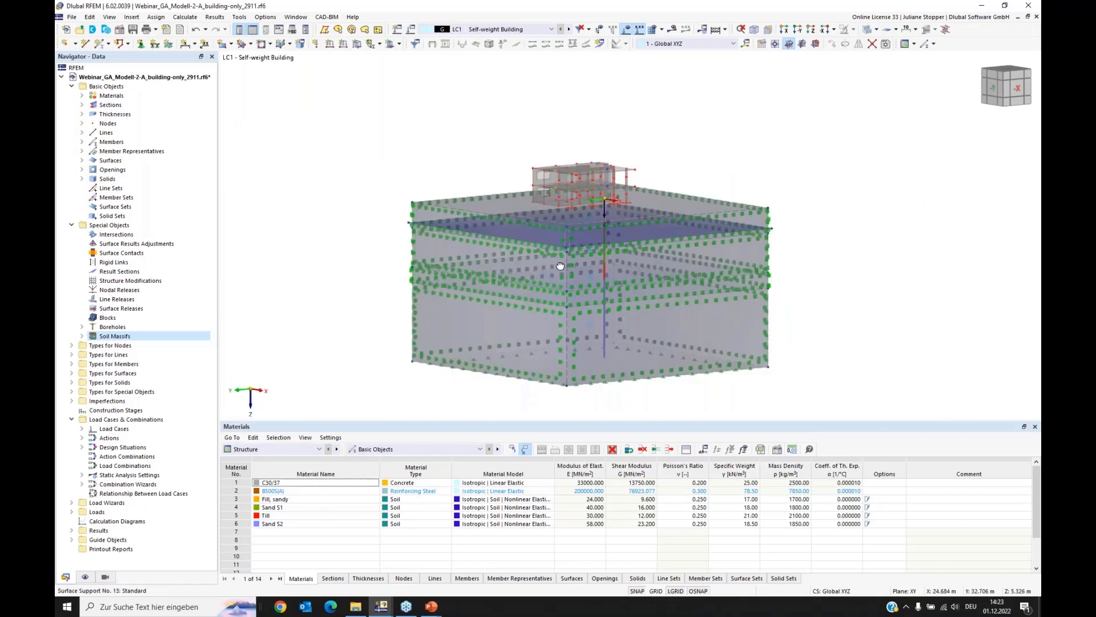
ctrl+middle_drag(560, 265, 530, 249)
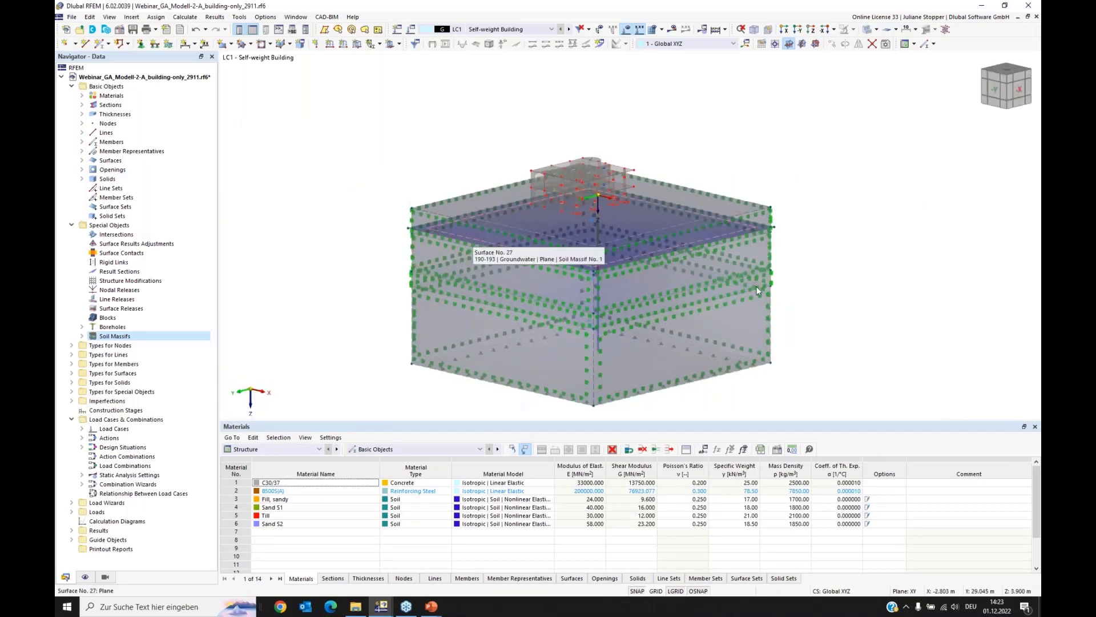
ctrl+middle_drag(832, 304, 817, 286)
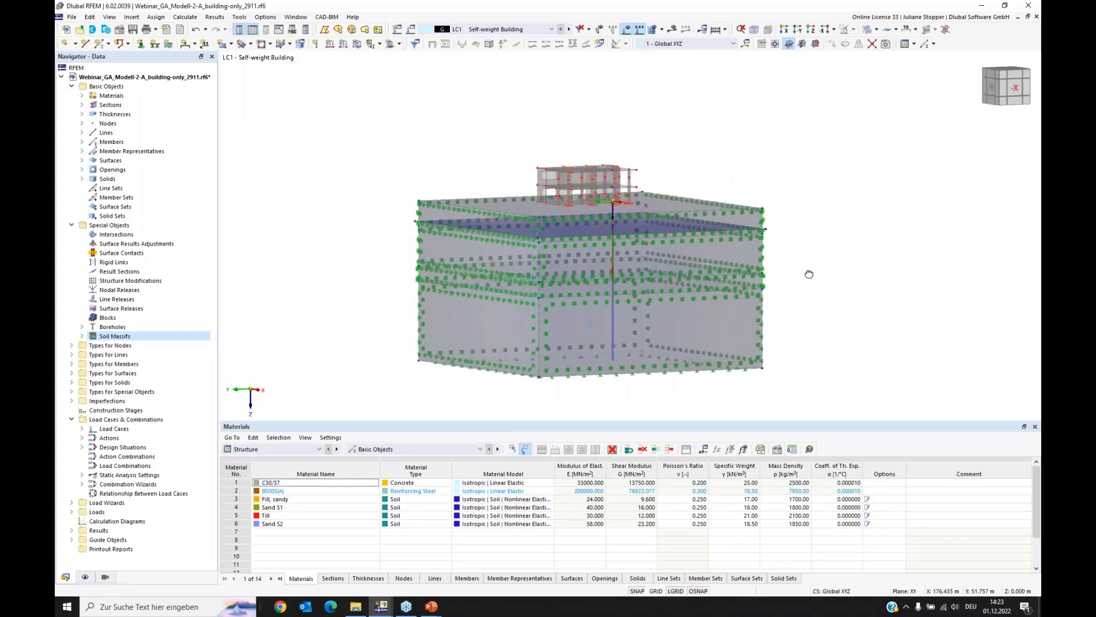
click(877, 30)
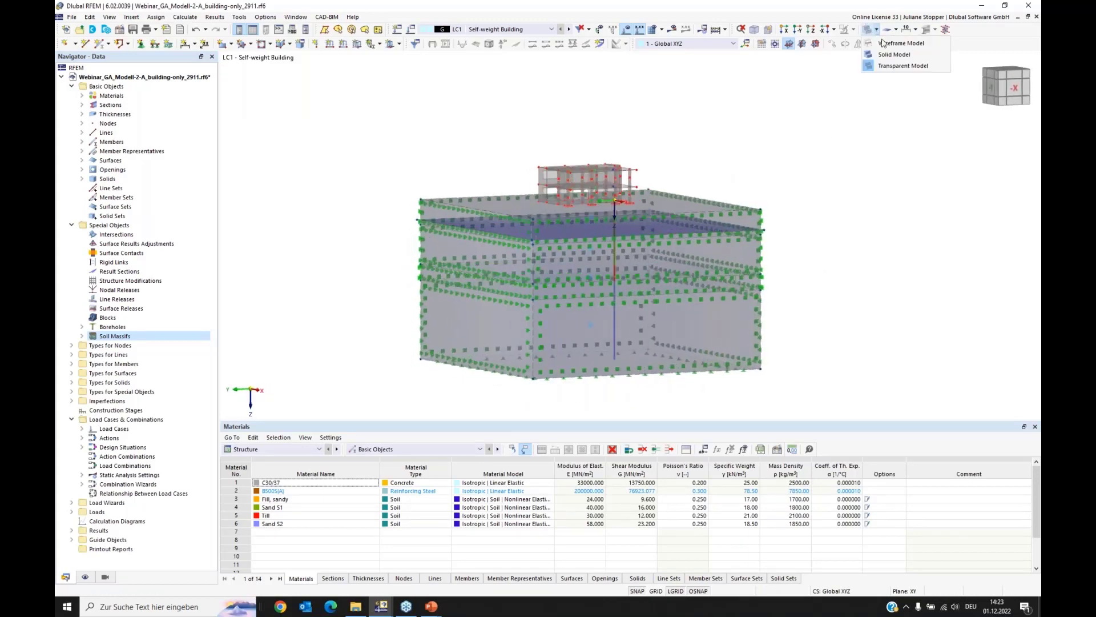
click(895, 54)
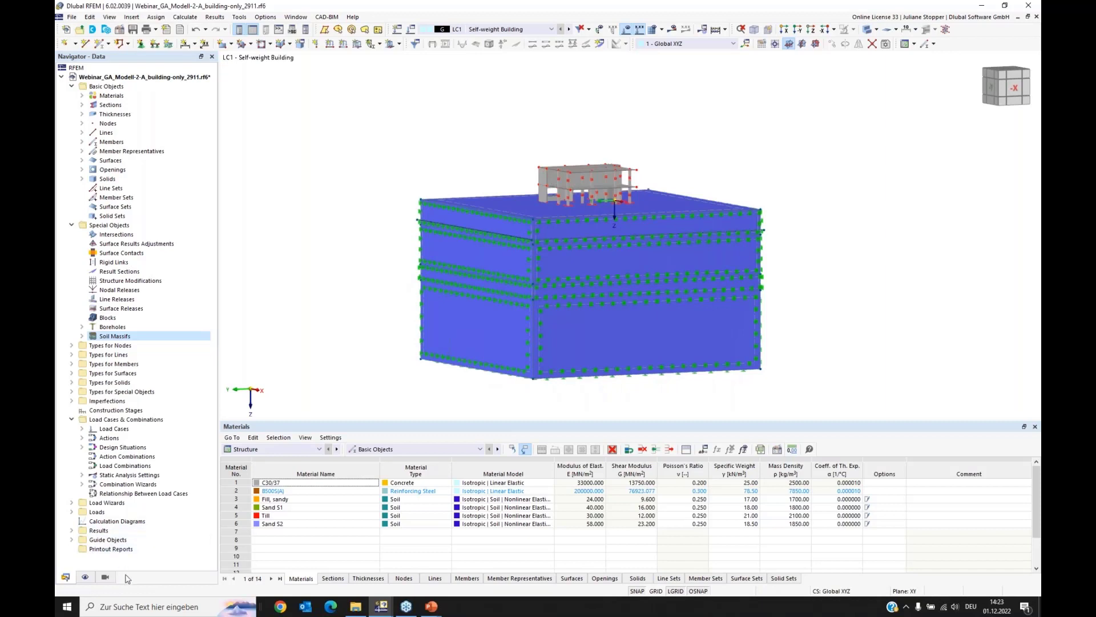
Step: Colour the rendered objects by object property so each soil layer shows its material colour
click(85, 577)
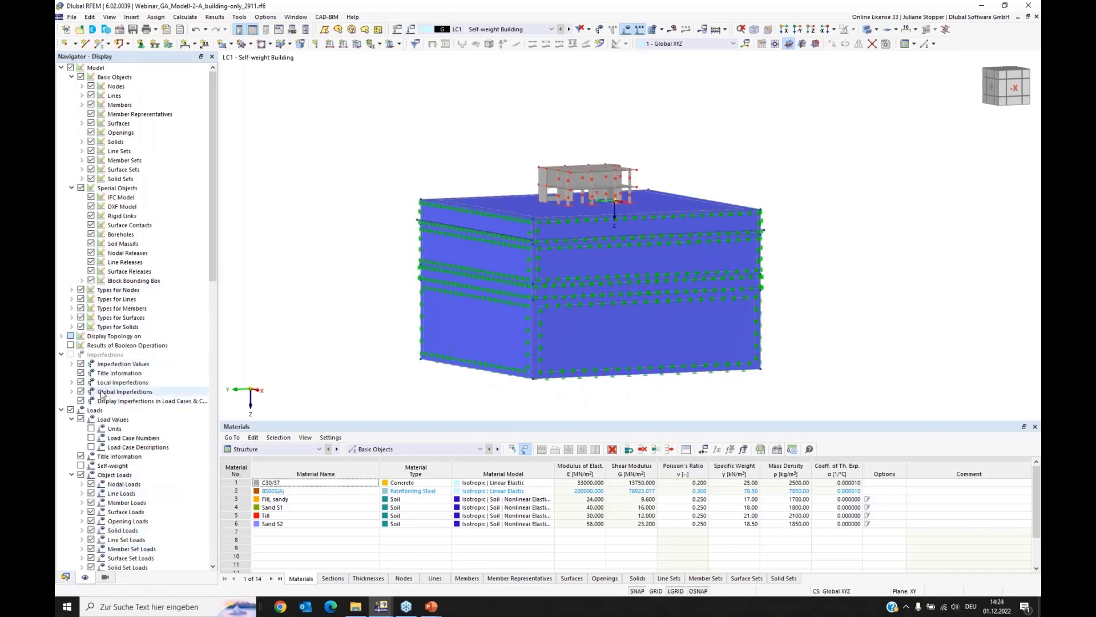
scroll(147, 386, down, 12)
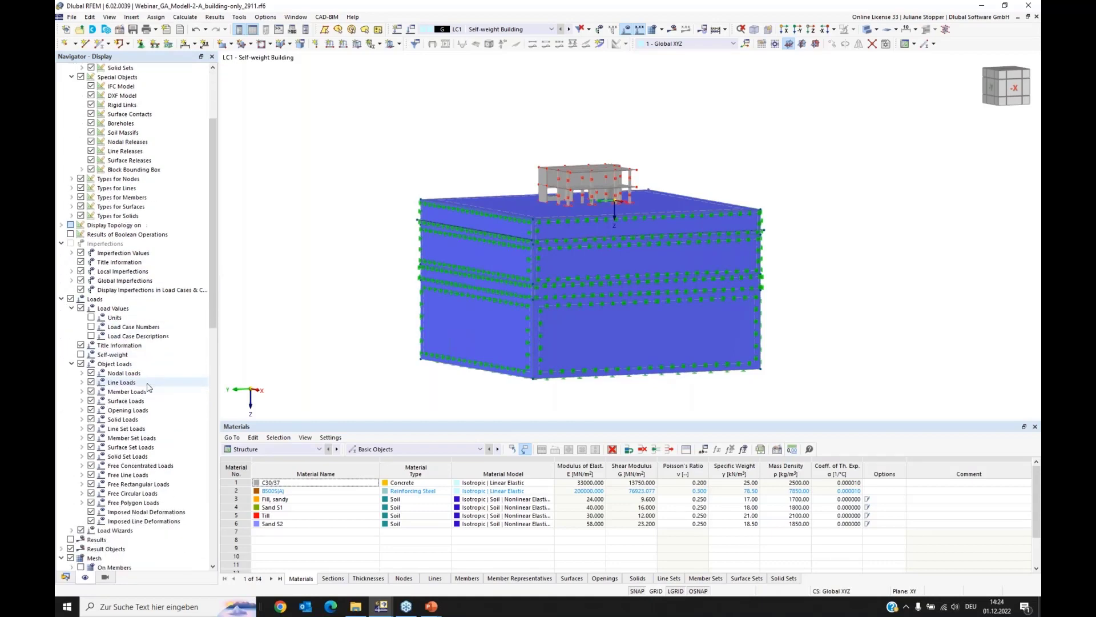
scroll(147, 387, down, 9)
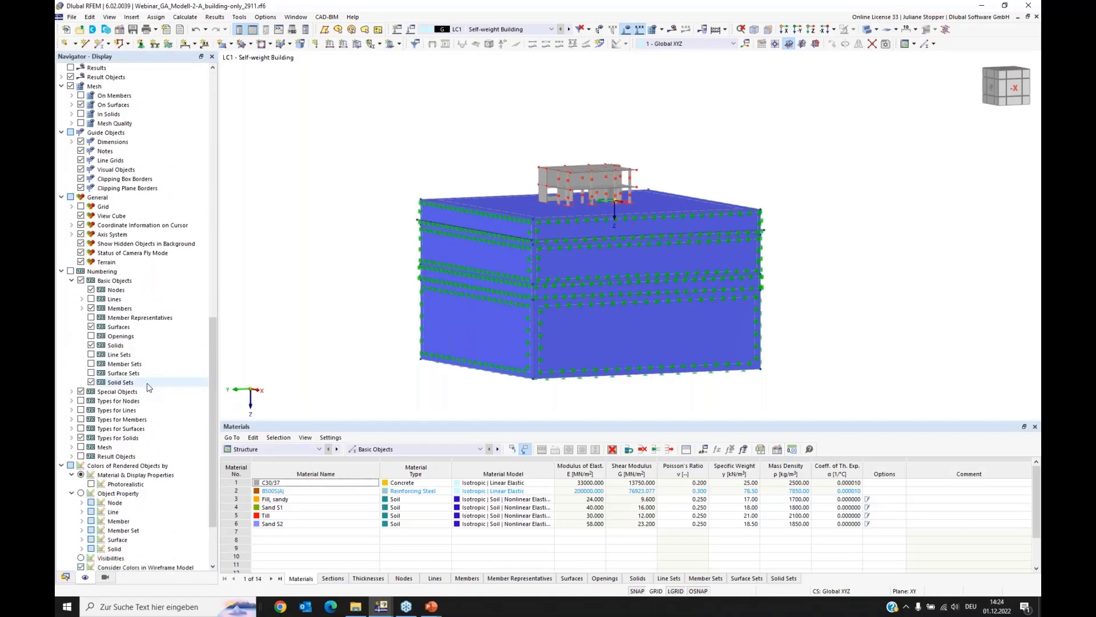
scroll(147, 388, down, 2)
click(80, 438)
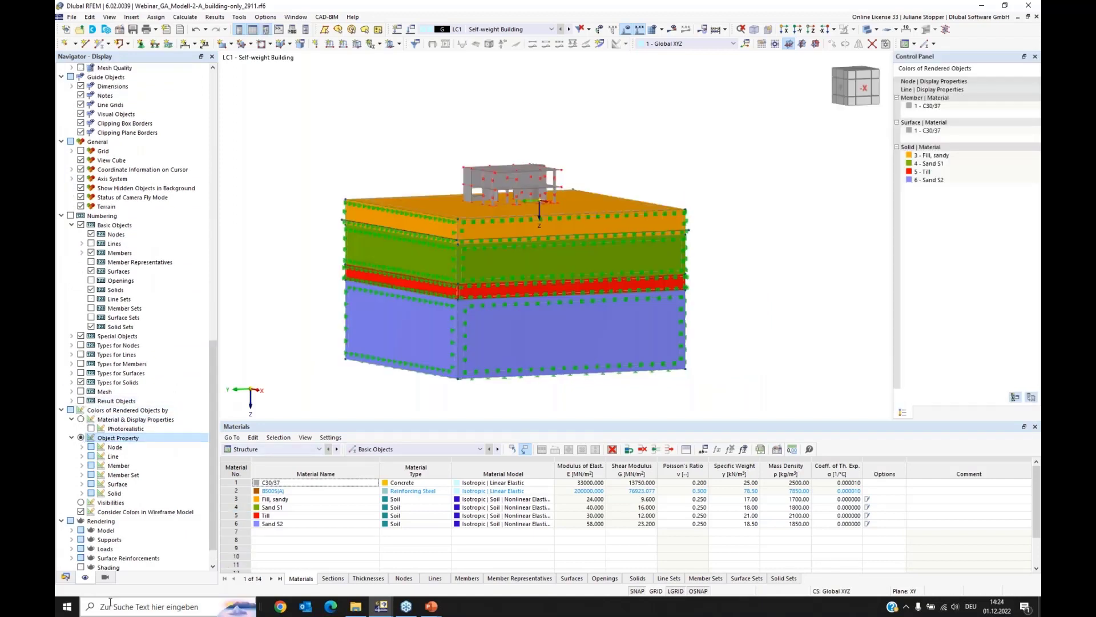
Step: List the model's solids and highlight each of the four soil layer solids to examine its position in the massif
click(65, 576)
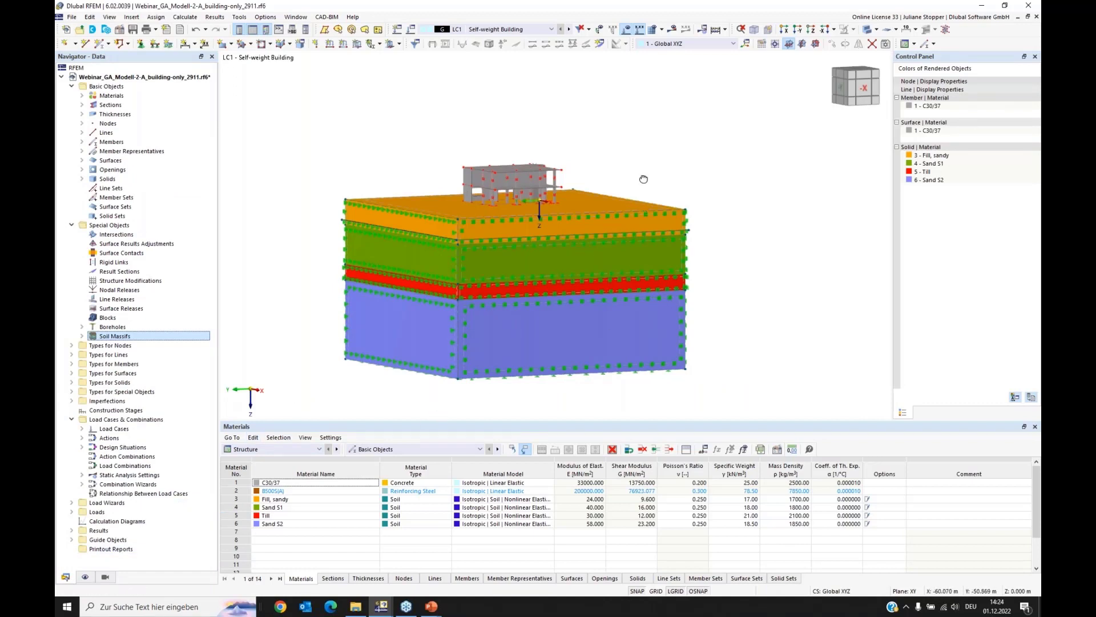
ctrl+middle_drag(644, 179, 570, 233)
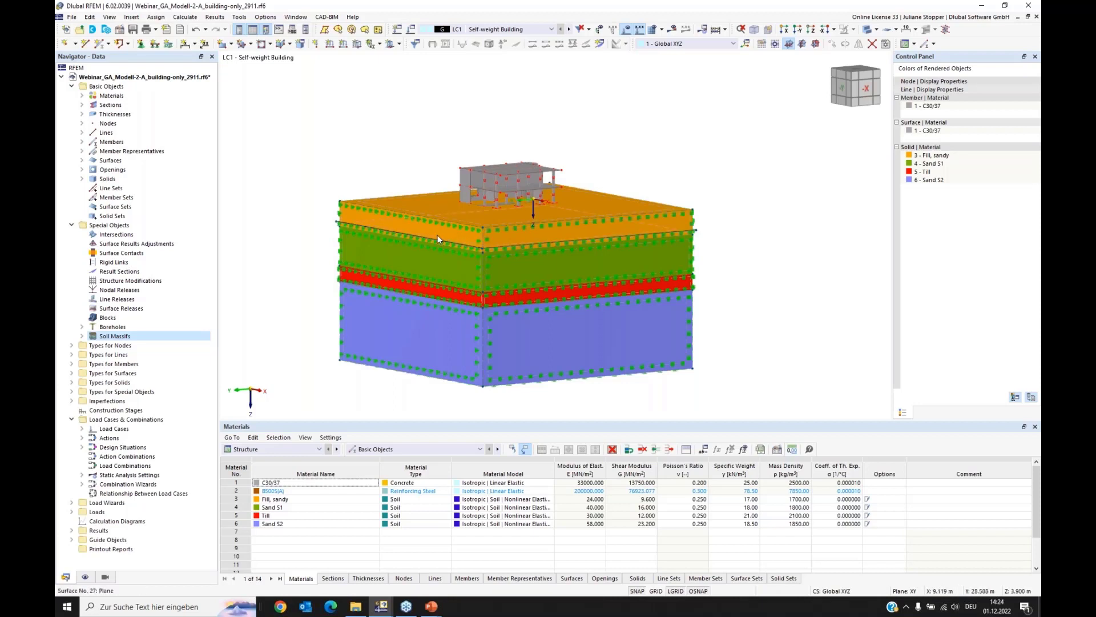
mouse_move(438, 234)
middle_drag(295, 288, 314, 250)
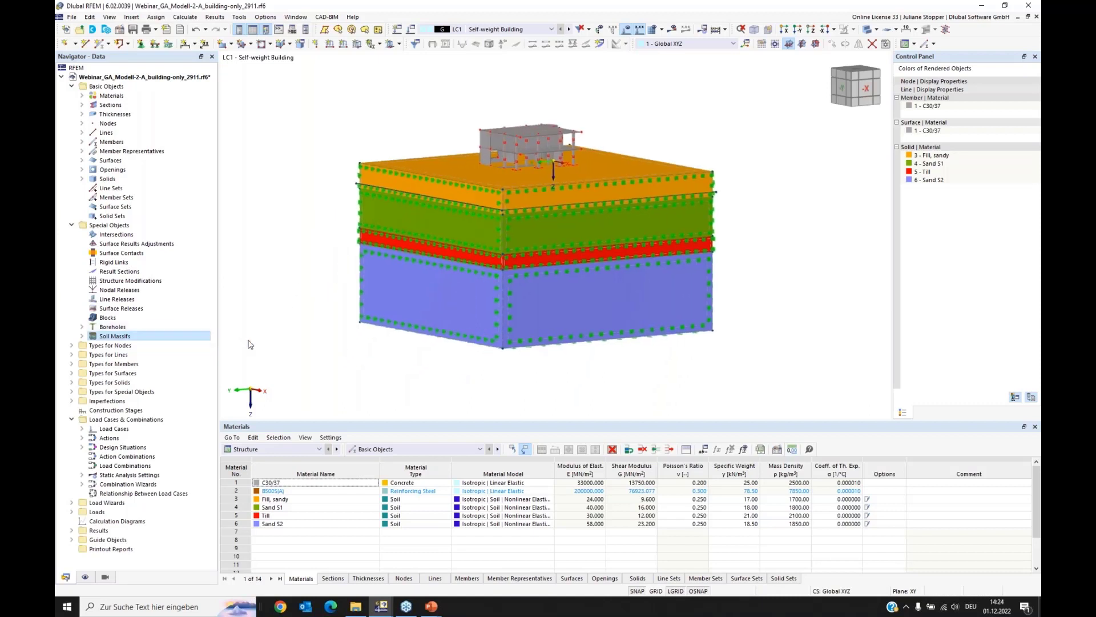
click(81, 179)
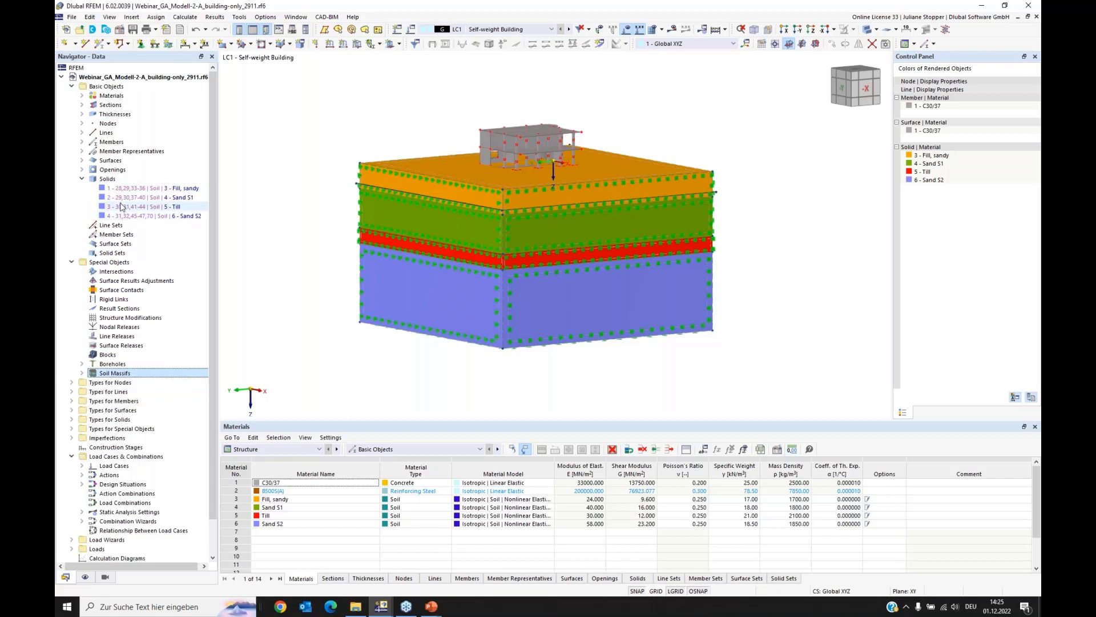
click(122, 190)
click(122, 199)
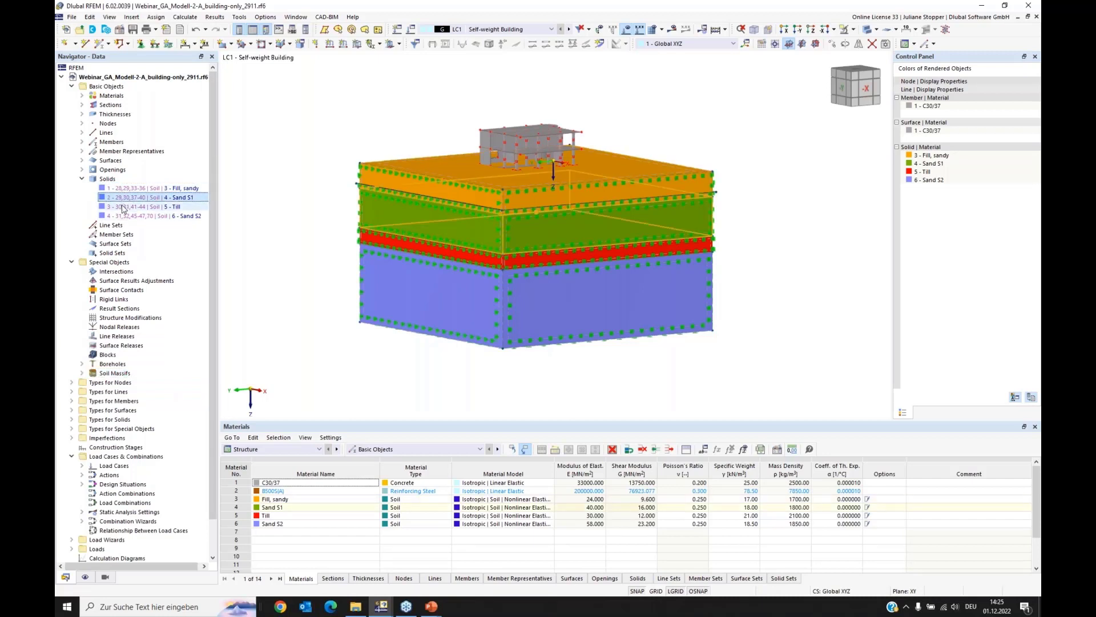
click(121, 207)
click(123, 215)
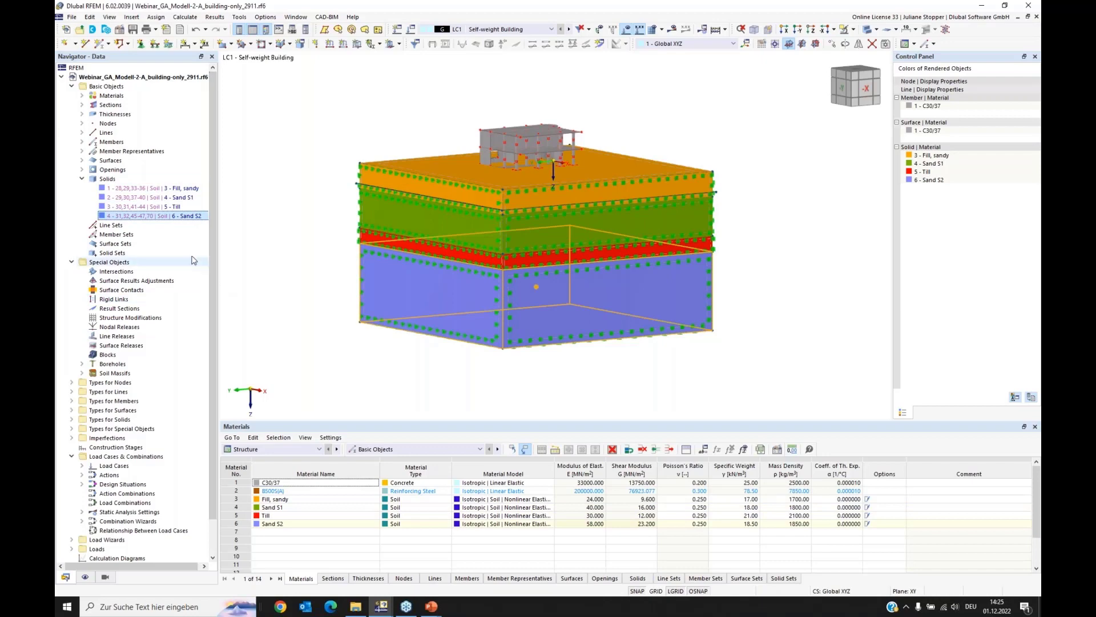
Step: Examine the model's surface list, including the groundwater surface, and collapse the surface and solid lists
click(83, 160)
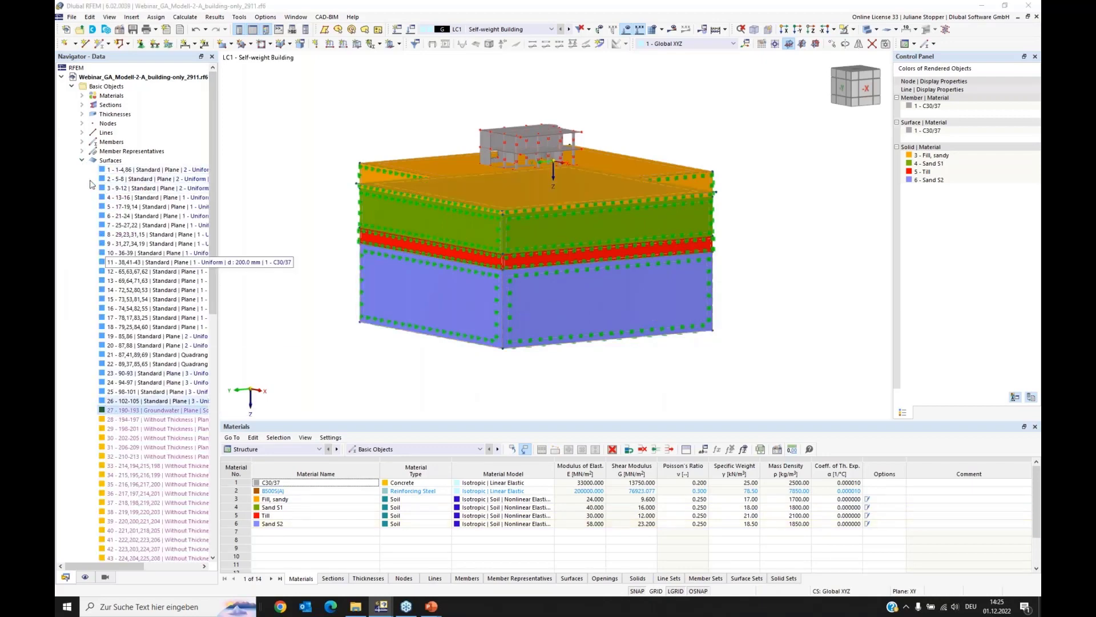
click(82, 161)
click(81, 179)
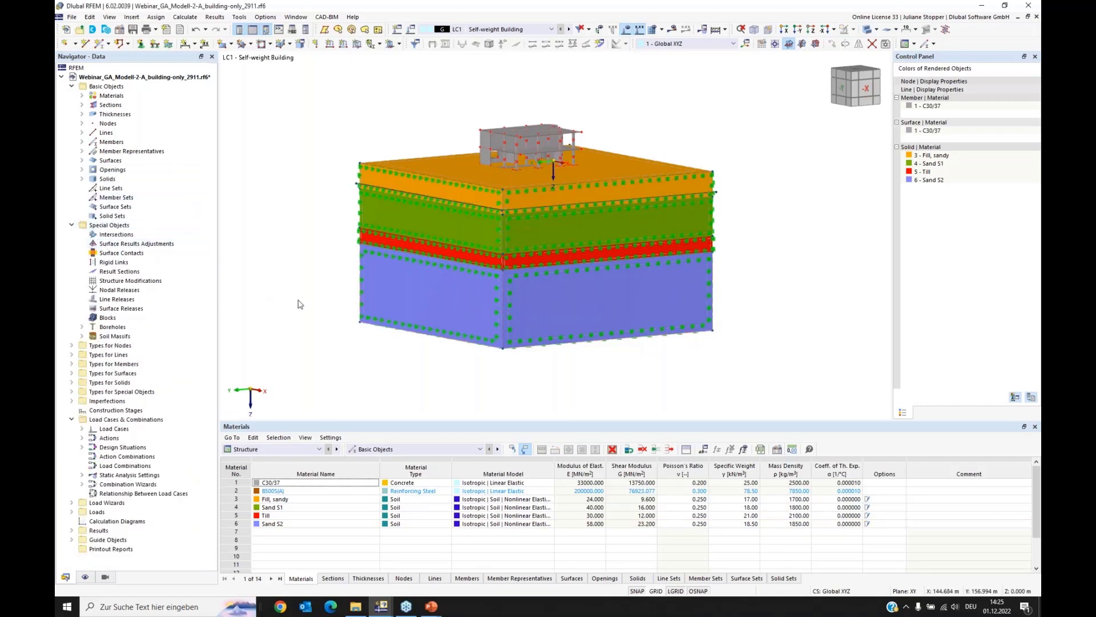
Step: Delete surface supports 1 to 12, keeping only the supports assigned to the soil massif
click(72, 373)
click(82, 383)
click(114, 391)
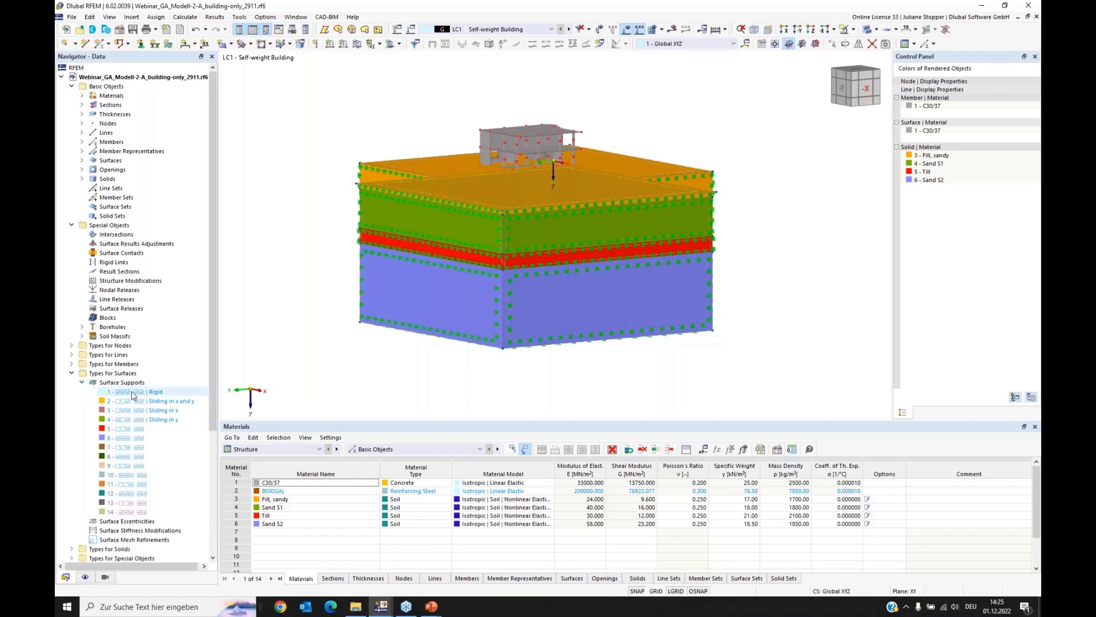
shift+click(140, 496)
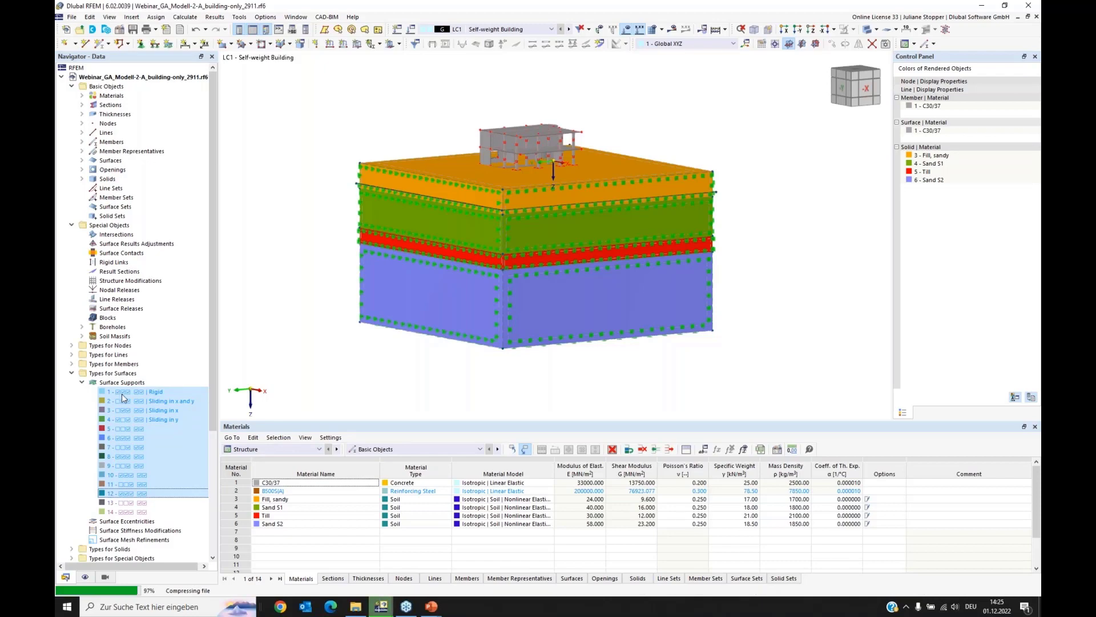
key(Delete)
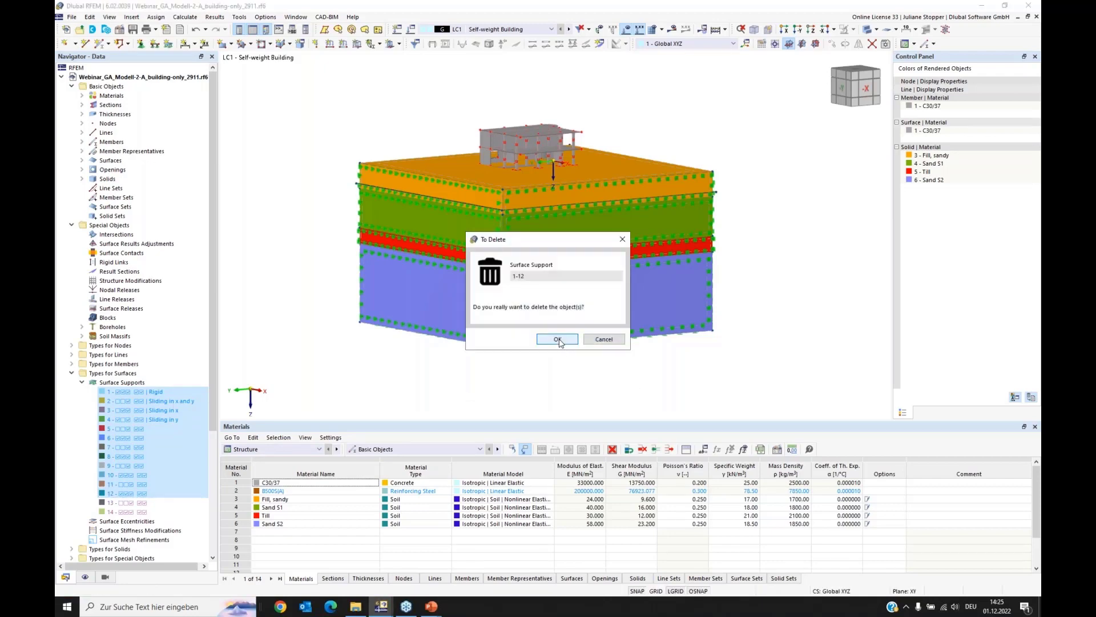
click(558, 339)
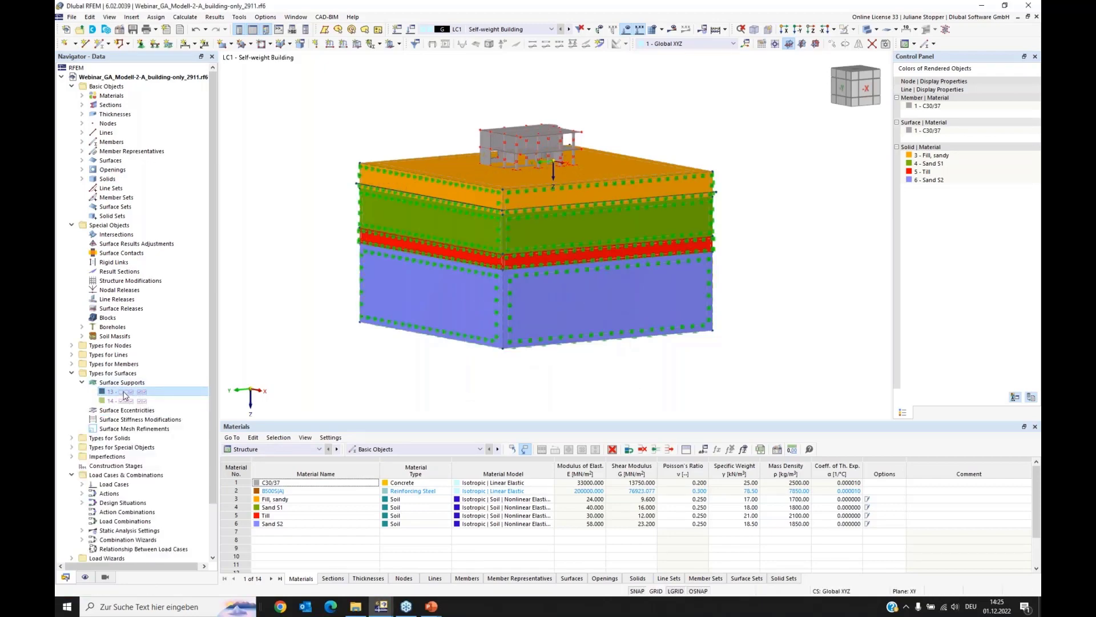
Step: Select surface supports 13 and 14 together with their related surfaces
click(124, 393)
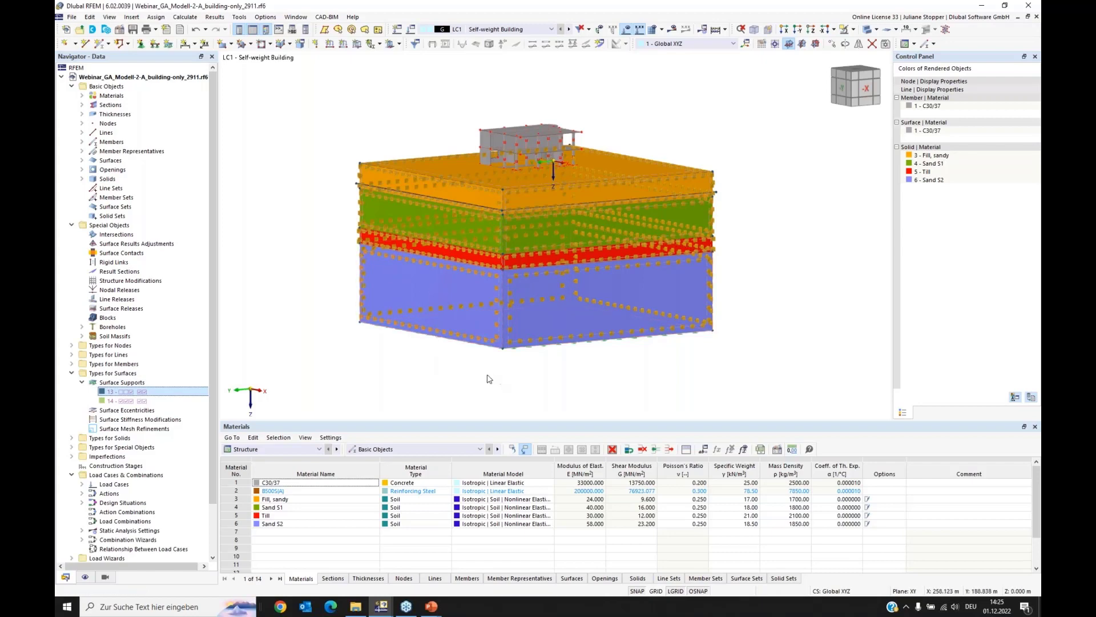
ctrl+middle_drag(482, 363, 251, 345)
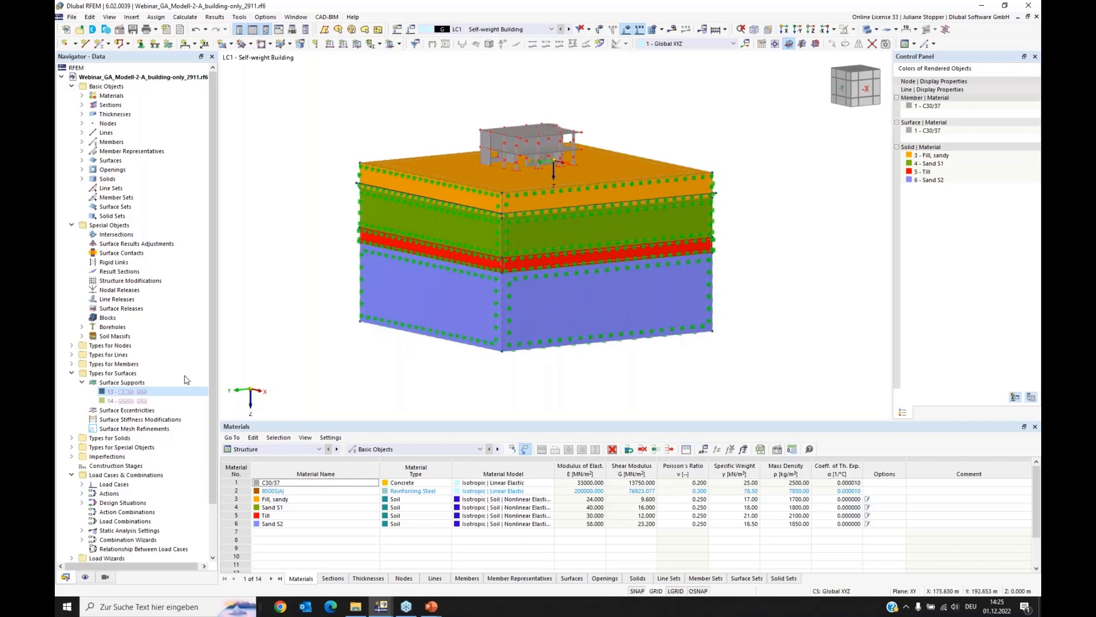
ctrl+click(133, 401)
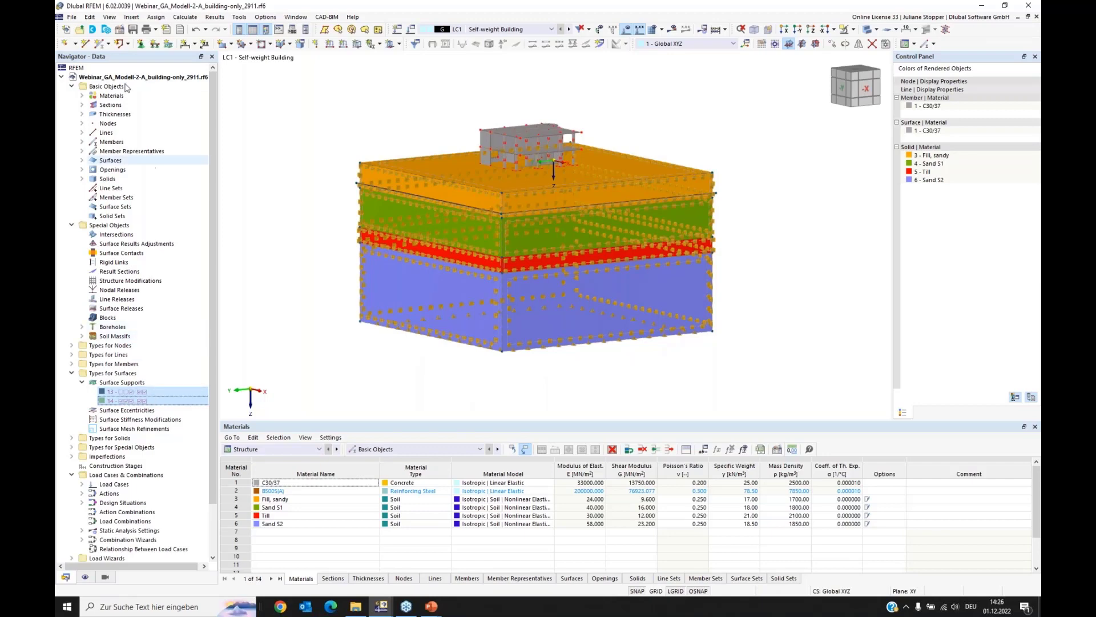
click(90, 17)
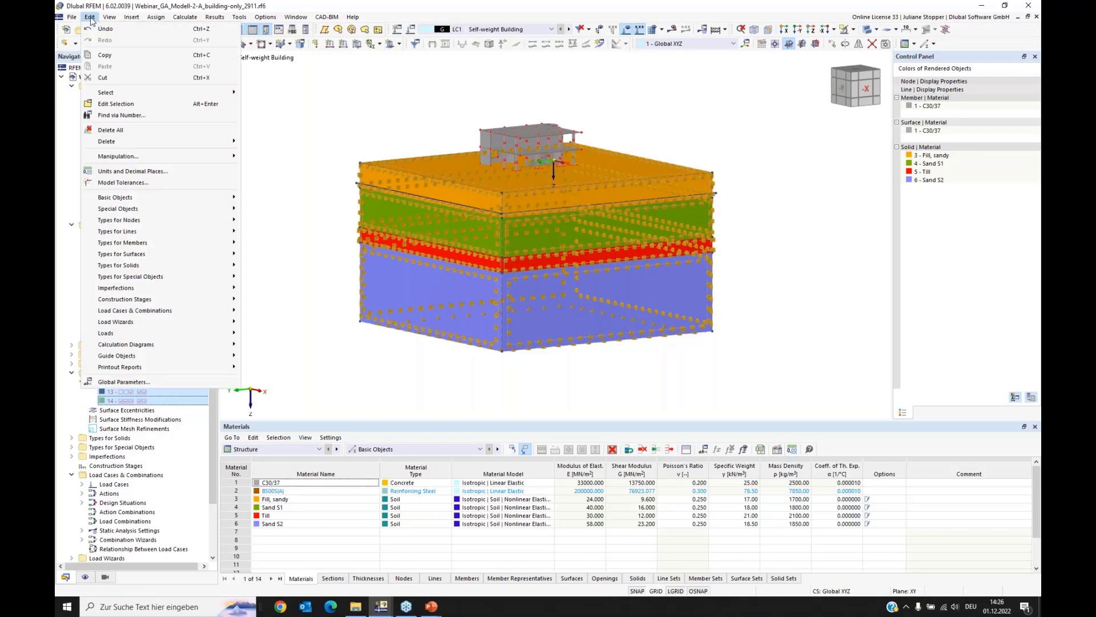
mouse_move(145, 96)
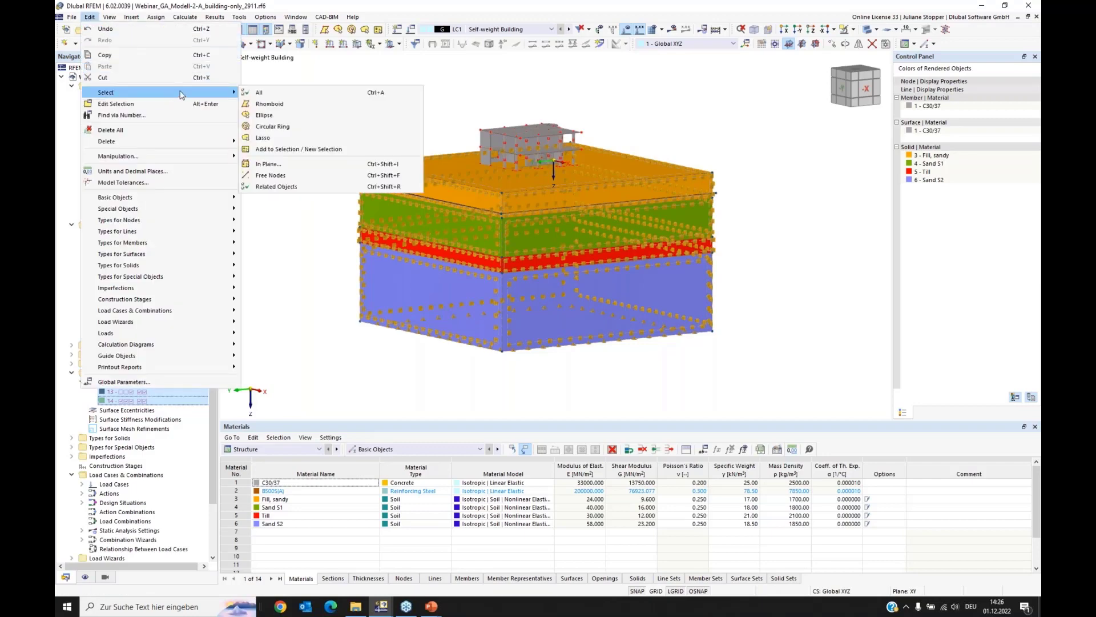
click(280, 186)
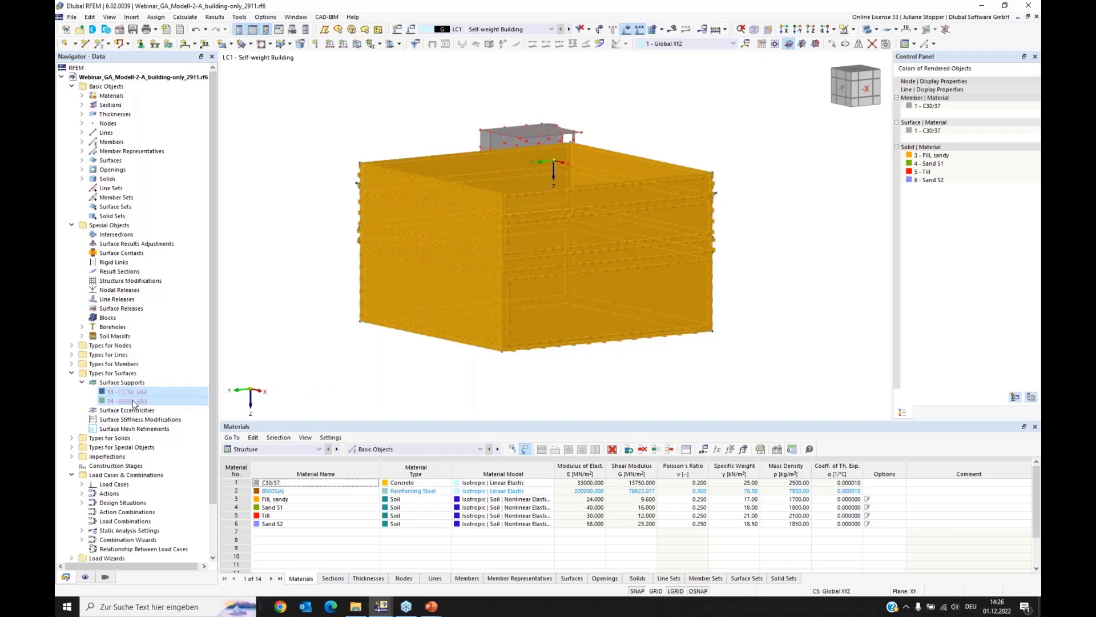
Step: Create an object selection named "Boundary surfaces" from the selected surfaces and surface supports
right_click(395, 249)
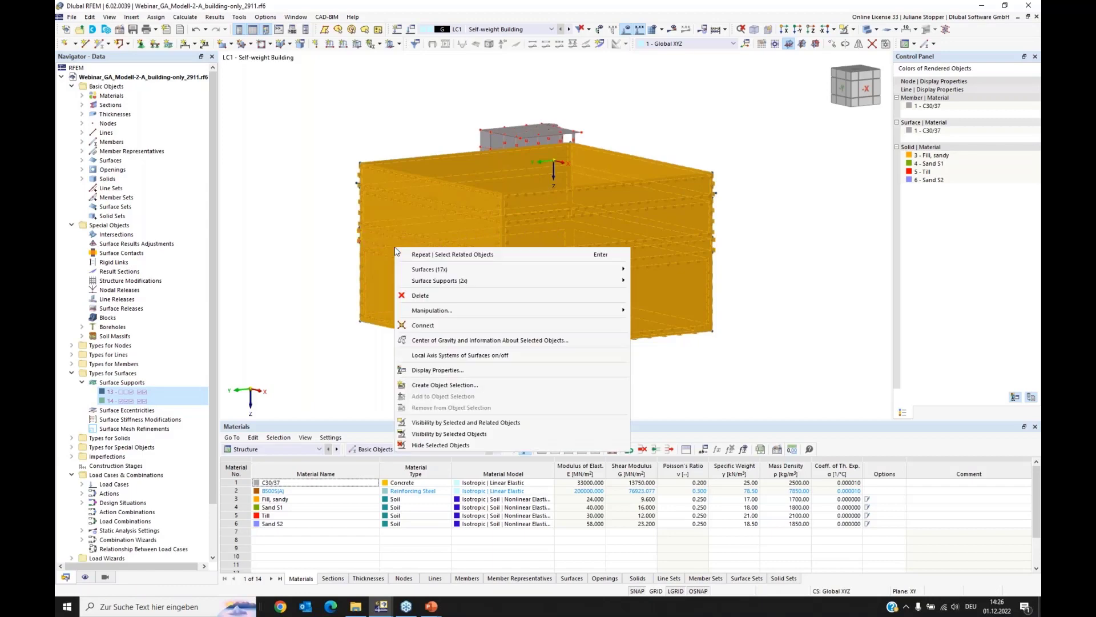
click(437, 386)
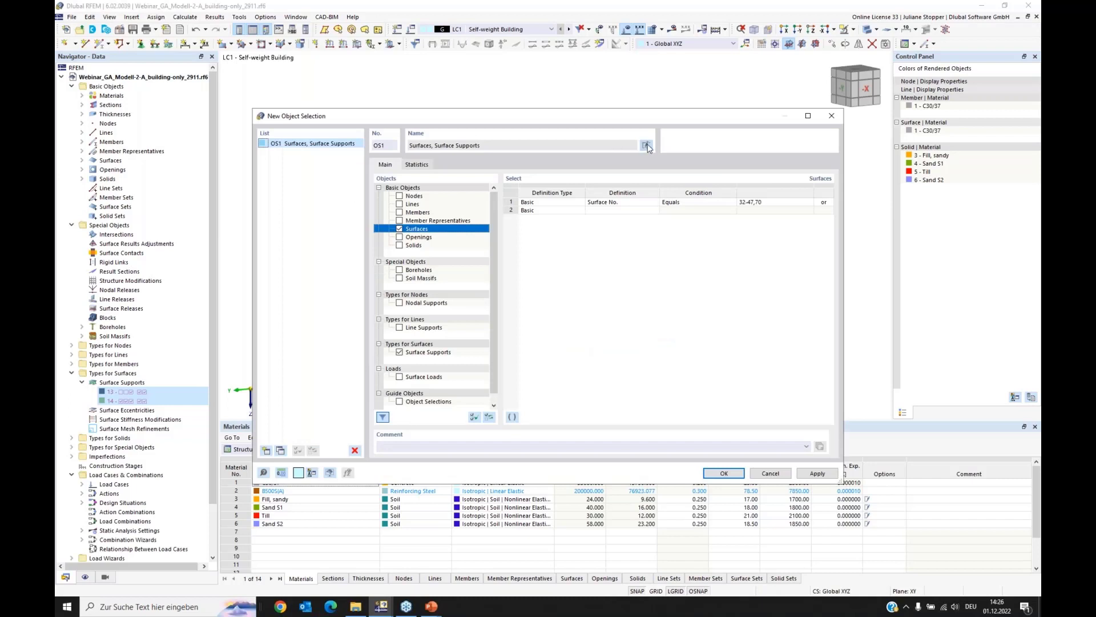
click(647, 146)
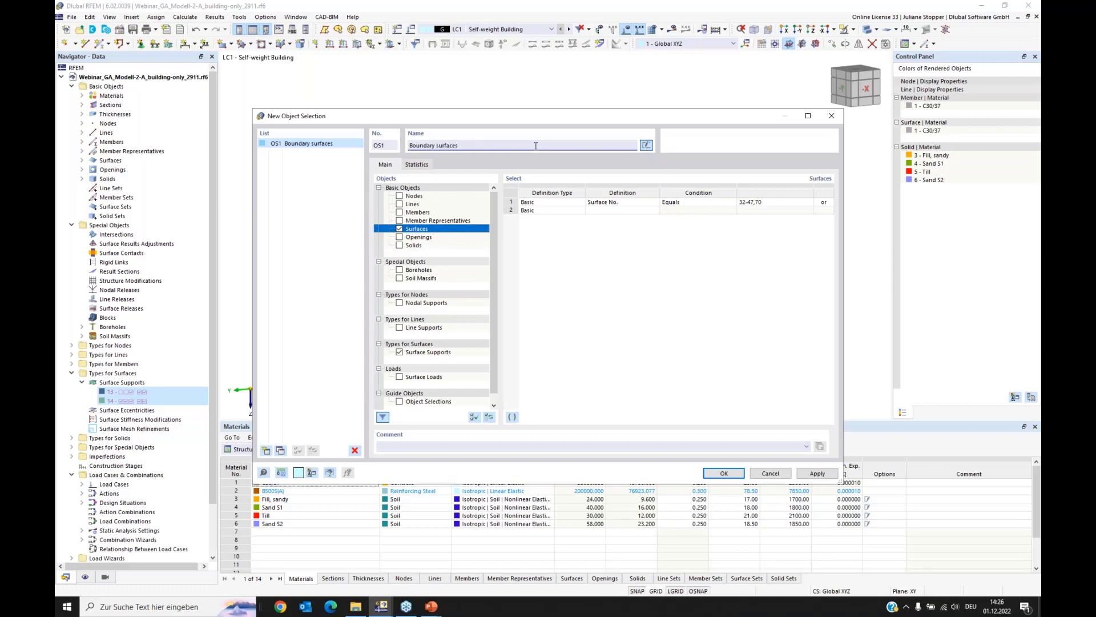
click(724, 473)
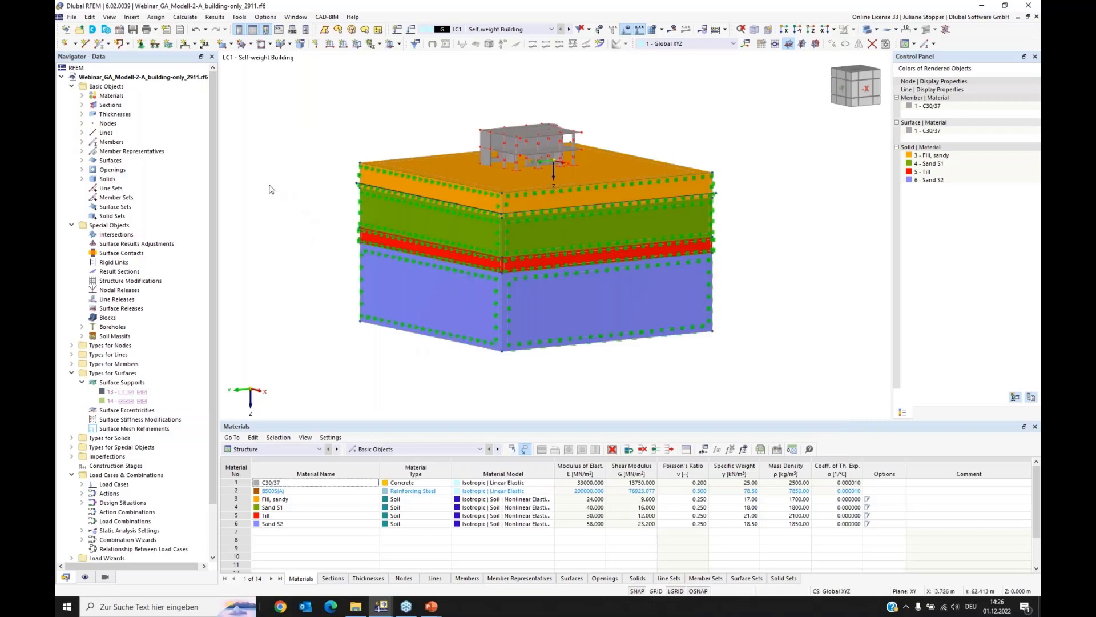
Step: Find the "Boundary surfaces" object selection among the guide objects and check which objects it highlights in the model
drag(213, 160, 216, 219)
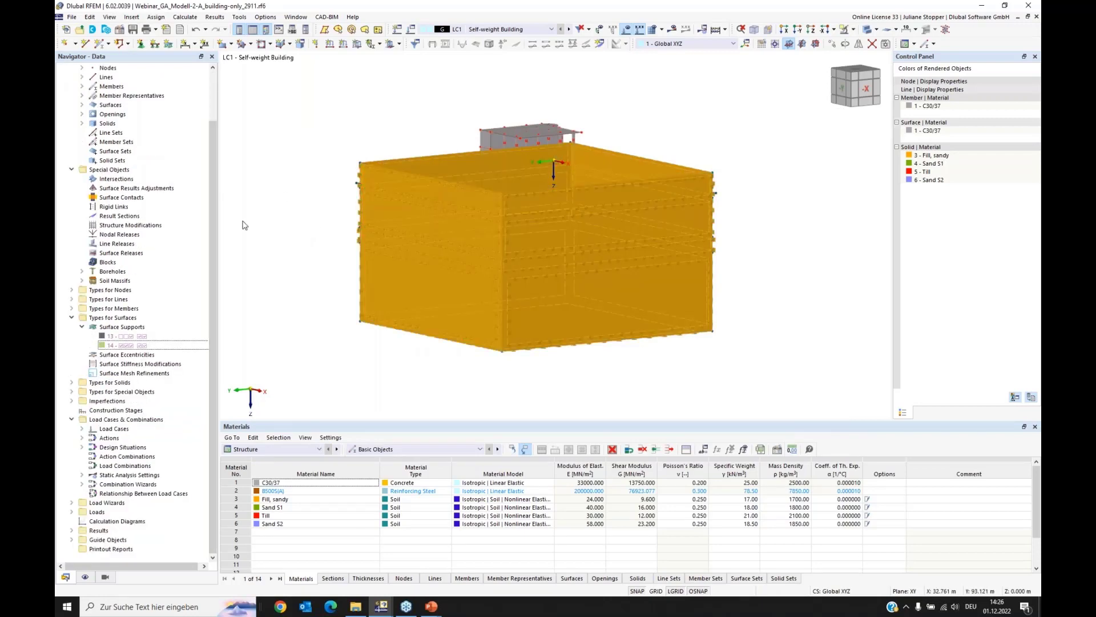
click(71, 540)
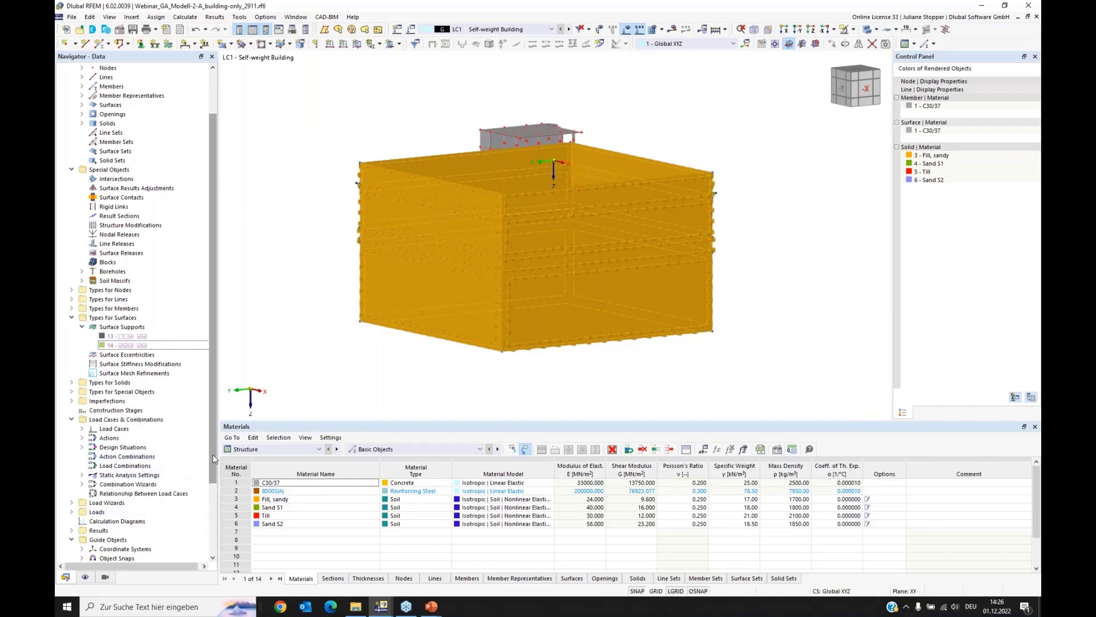
drag(213, 454, 203, 536)
click(81, 493)
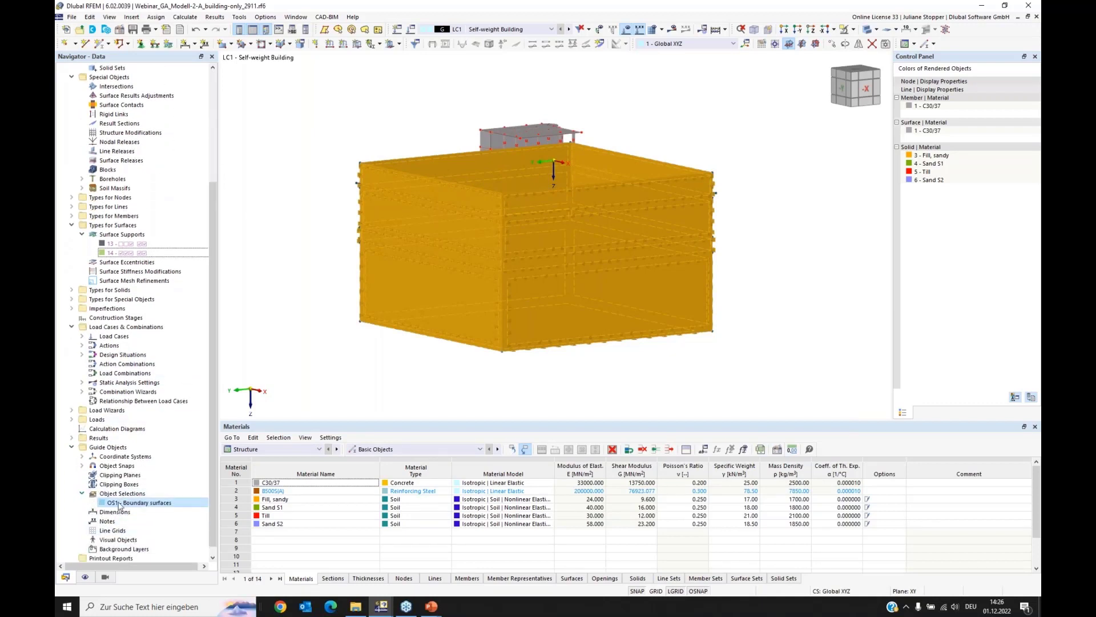
click(126, 244)
click(127, 502)
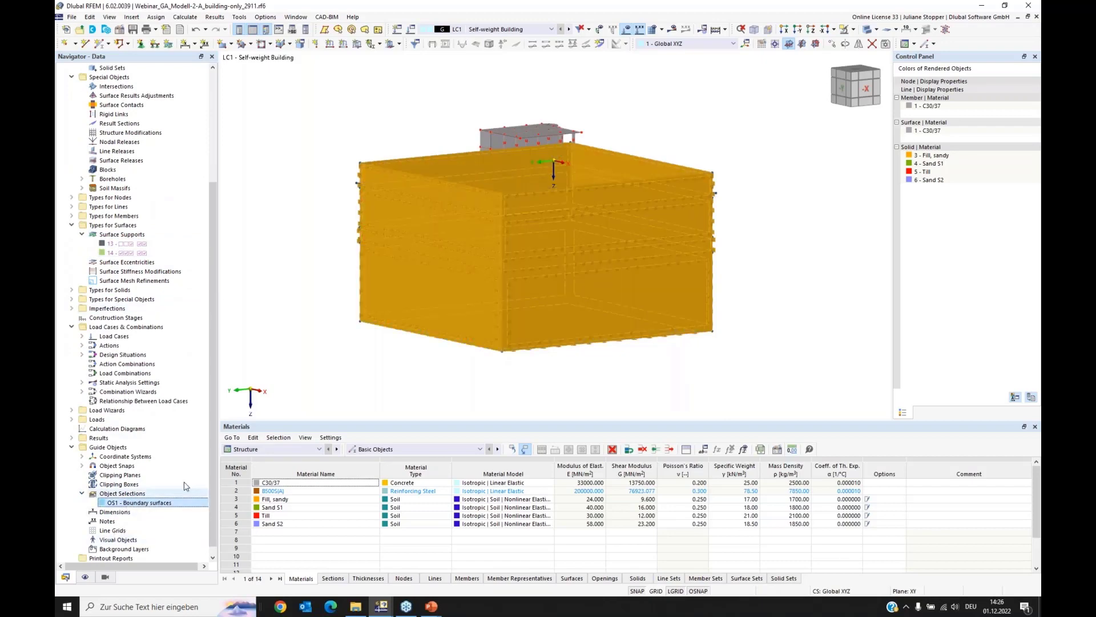
click(239, 246)
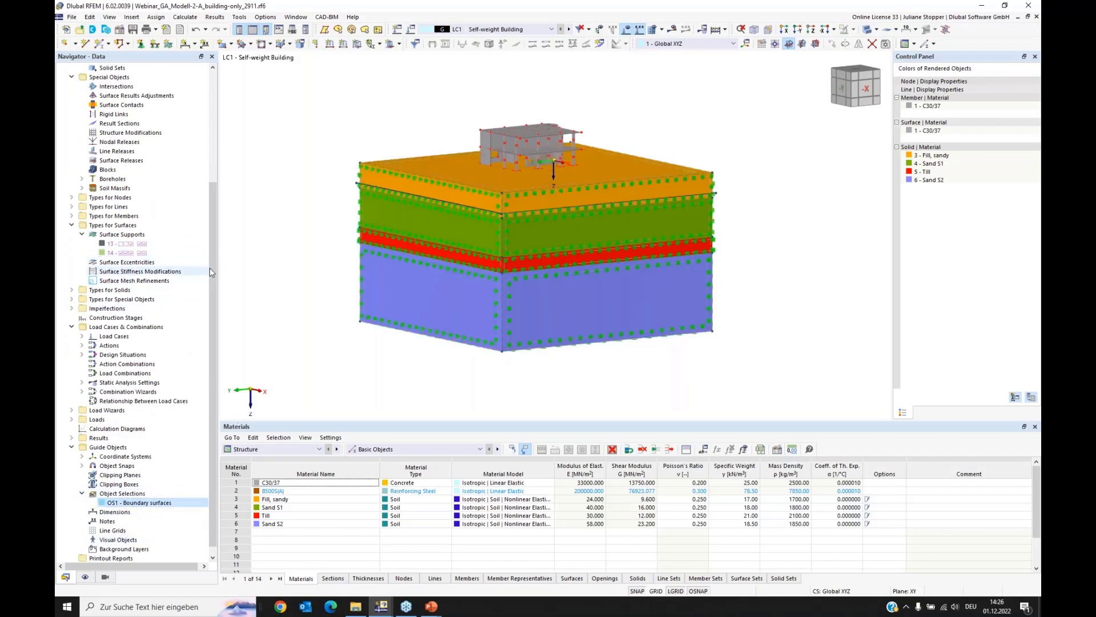
Step: Collapse the Types for Surfaces, Basic Objects and Special Objects groups and clear the selection in the model
drag(213, 265, 220, 155)
click(71, 373)
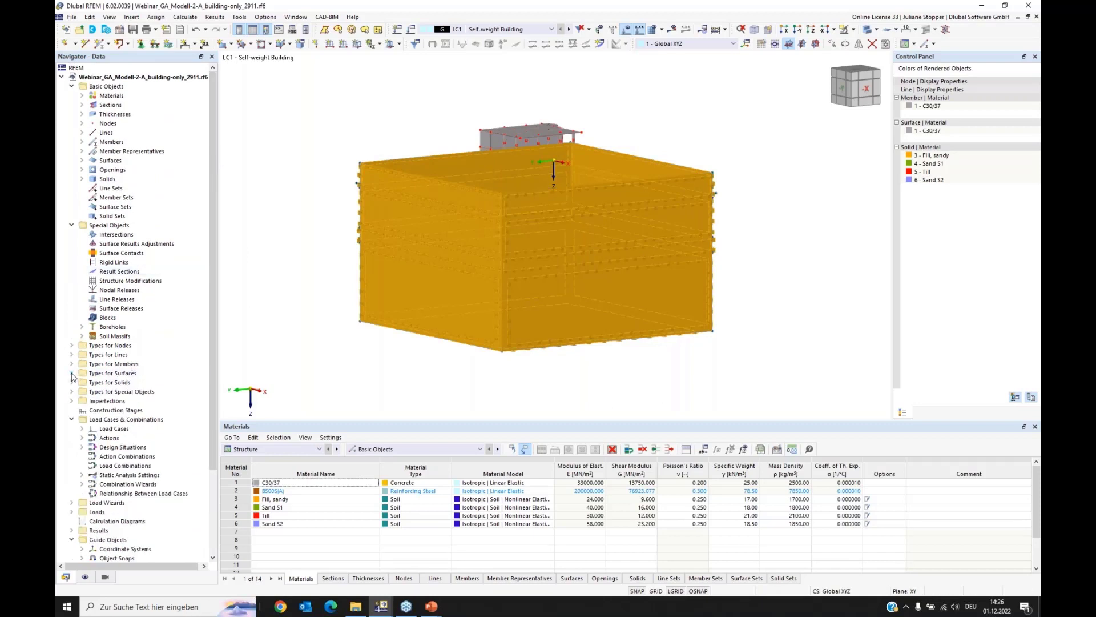
click(72, 87)
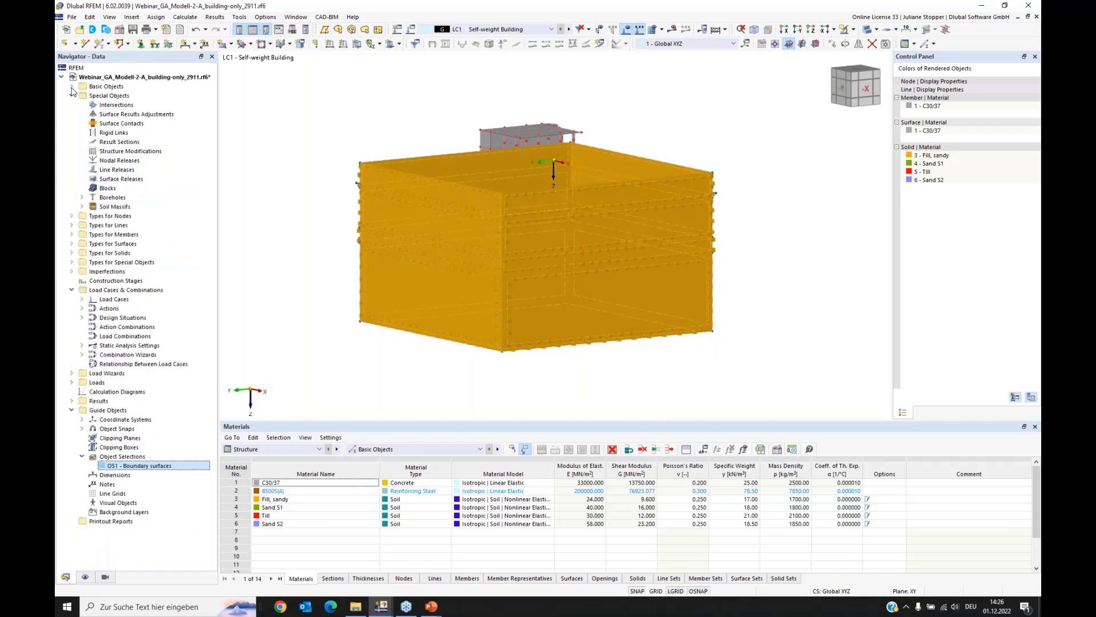
click(72, 96)
click(267, 108)
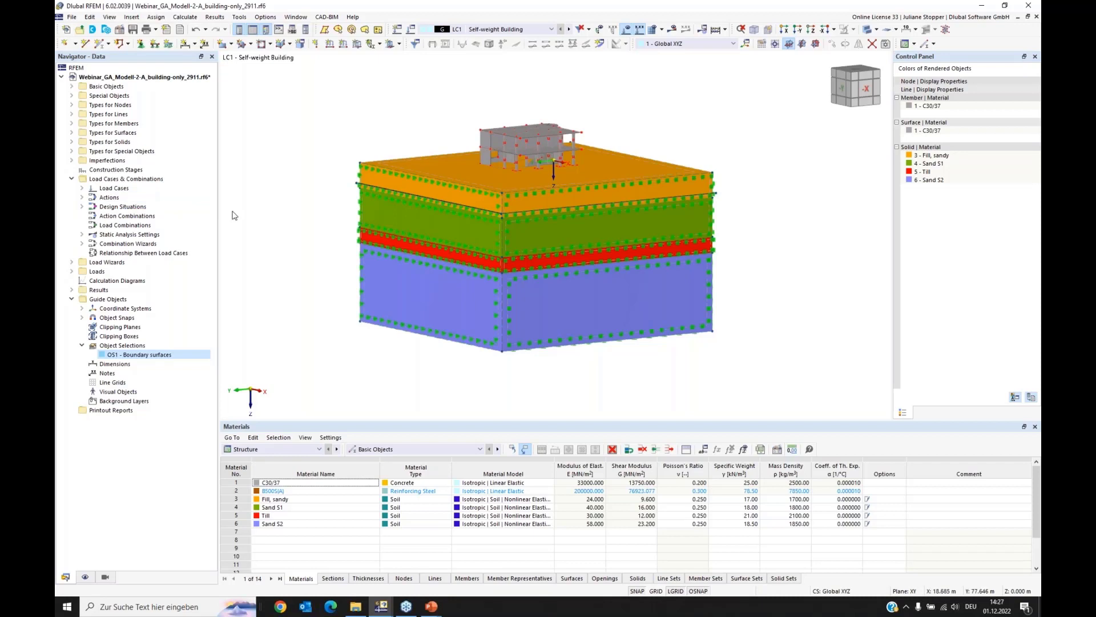
Step: Open the load cases and combinations settings and review the Self-weight Soil load case
right_click(109, 180)
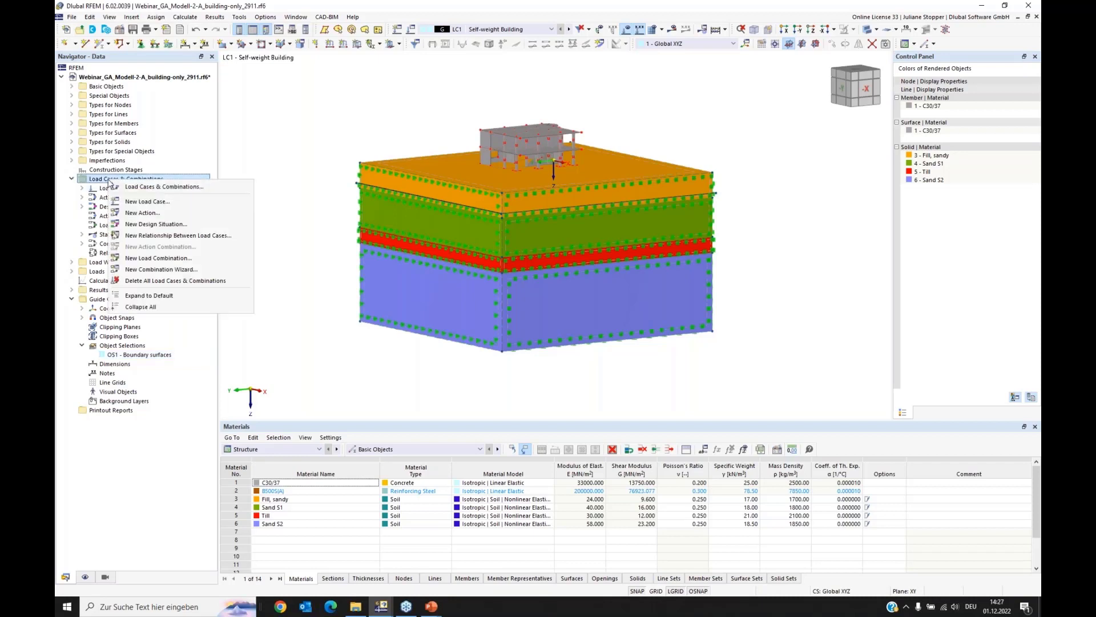
click(138, 189)
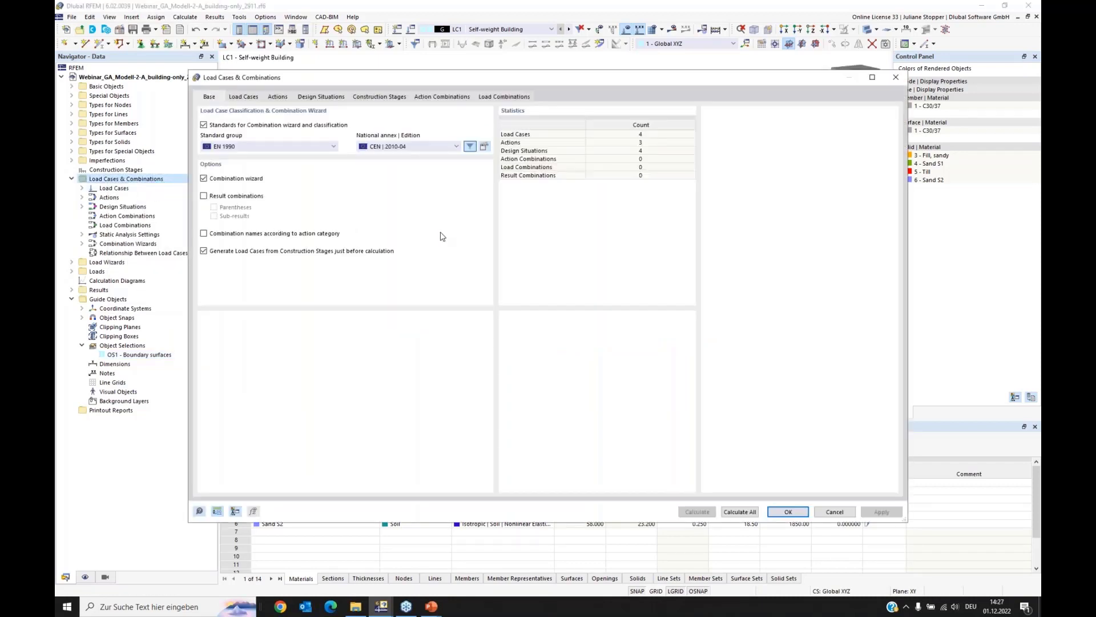
click(245, 98)
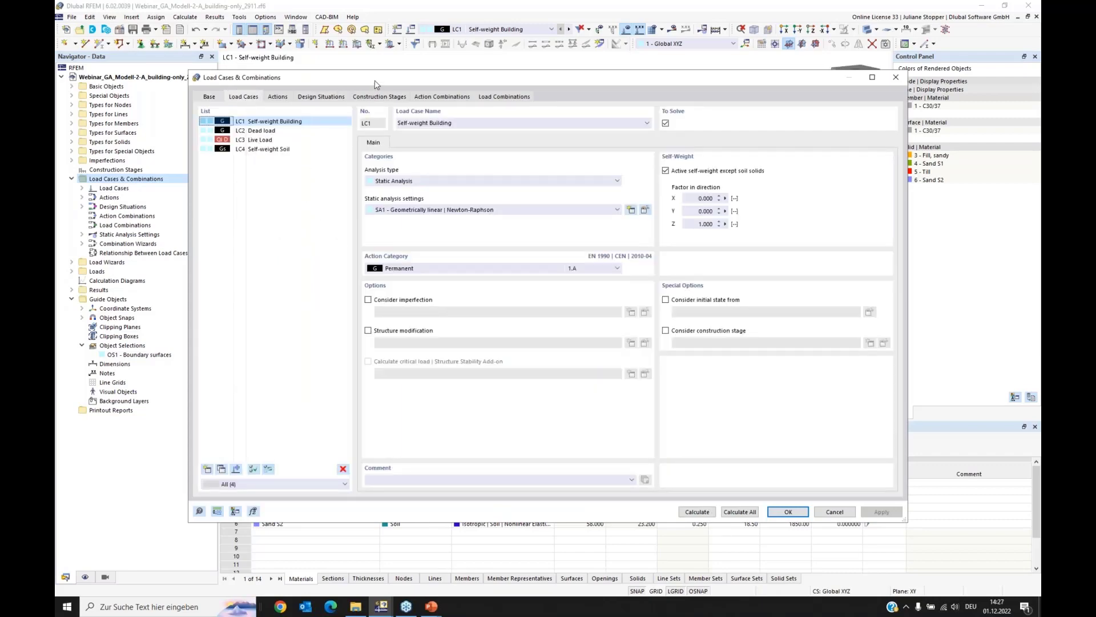
drag(416, 87, 445, 142)
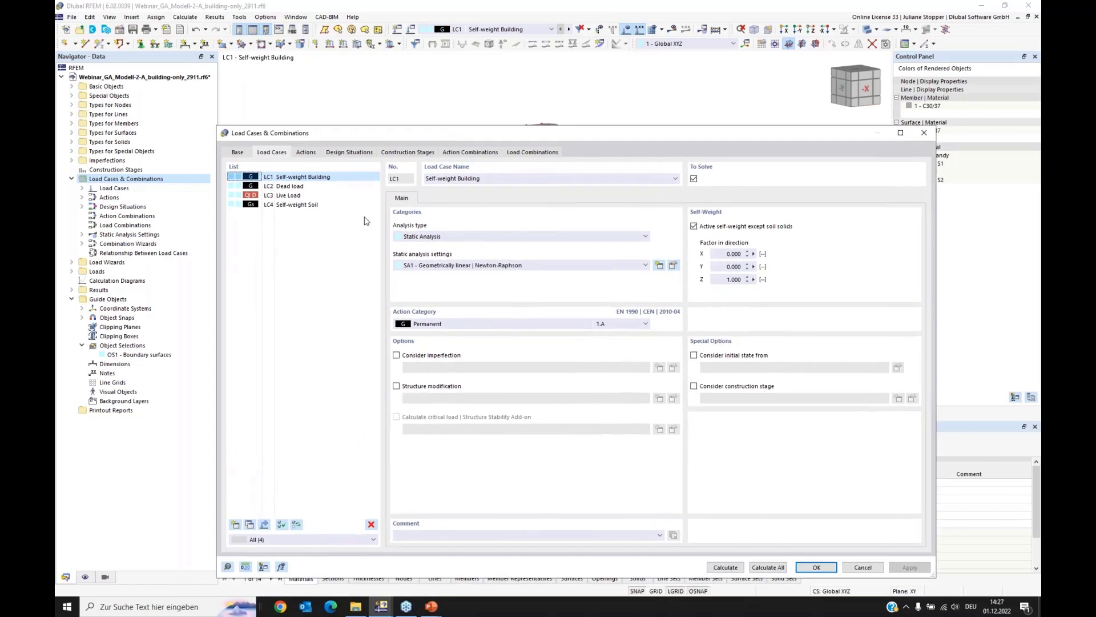
click(284, 207)
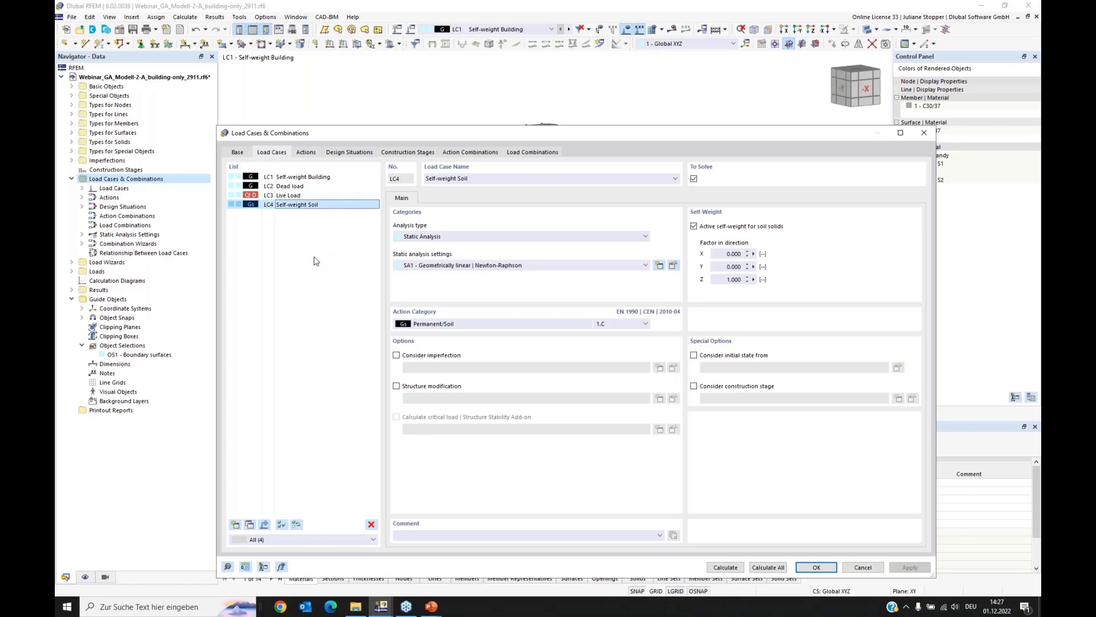
Step: Review the Self-weight Building, Dead load and Live Load load cases and close the load case settings
click(290, 178)
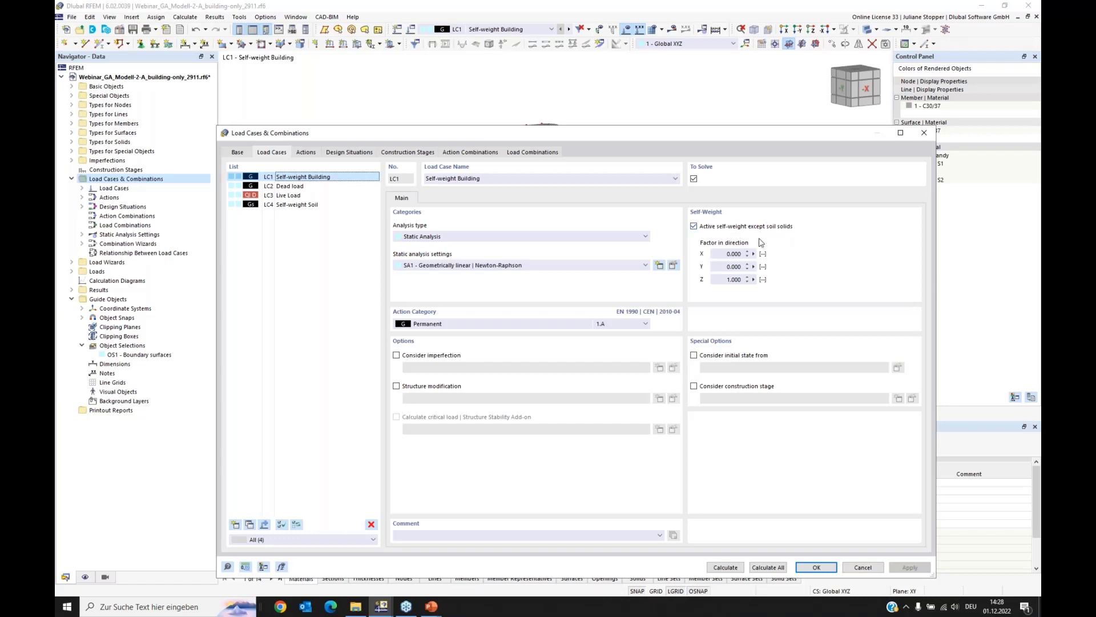
click(291, 187)
click(288, 196)
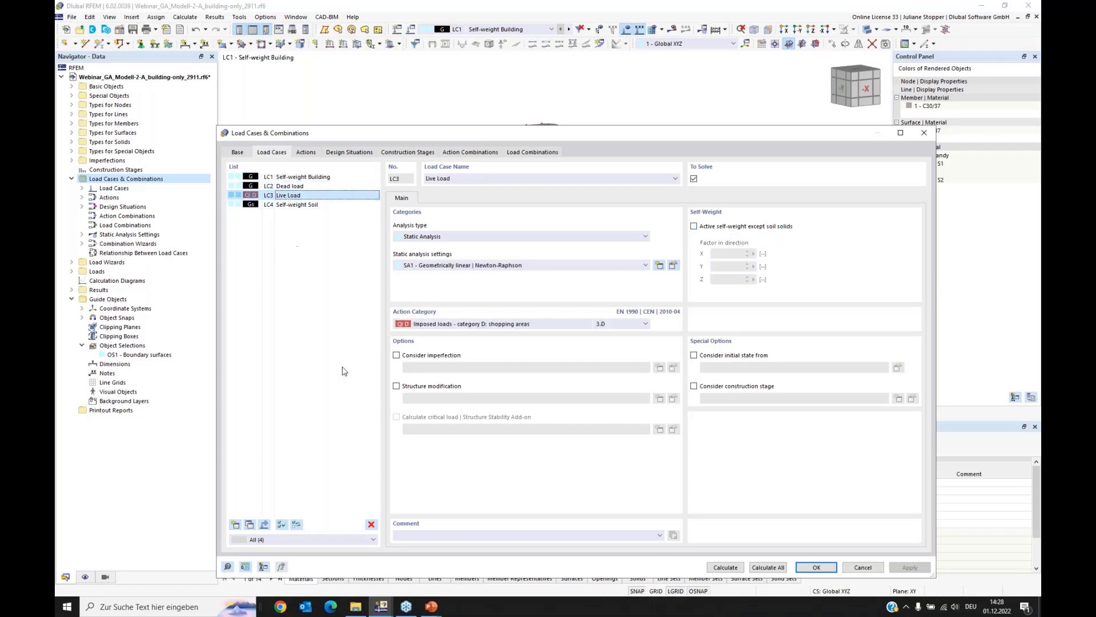
click(816, 567)
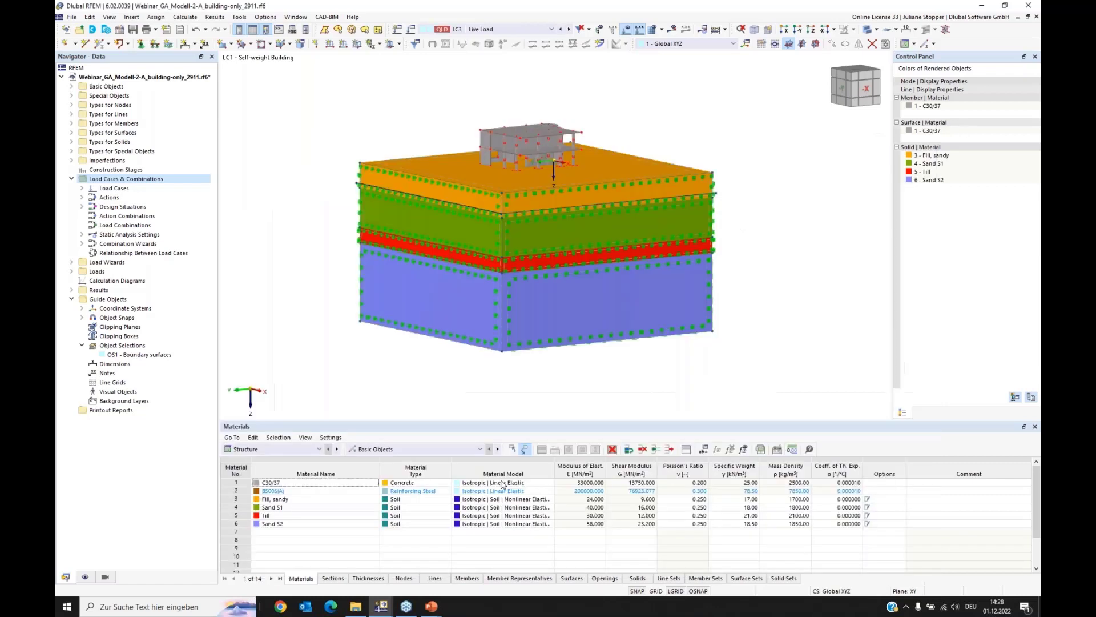
Step: Step through the Dead load and Self-weight Building load cases in the model to inspect their loads
click(561, 31)
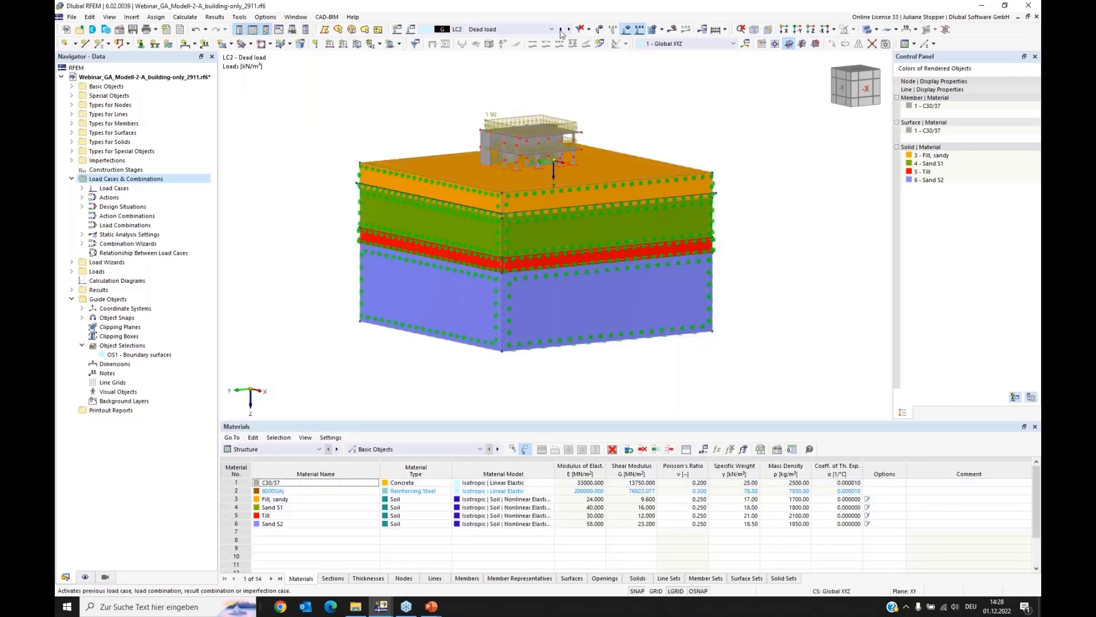
click(560, 30)
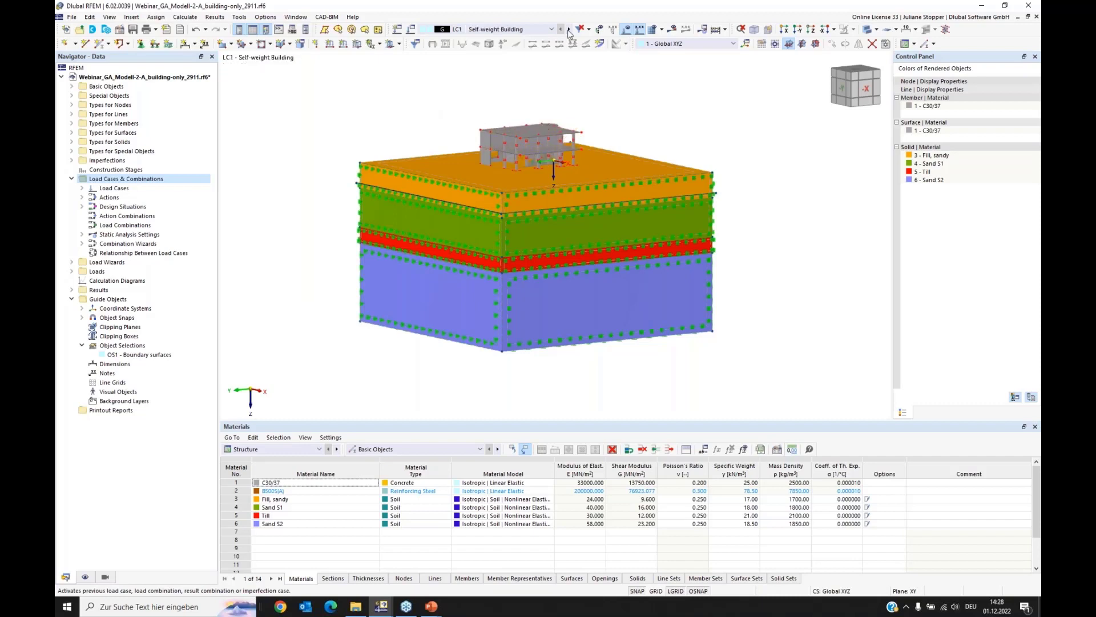
click(568, 29)
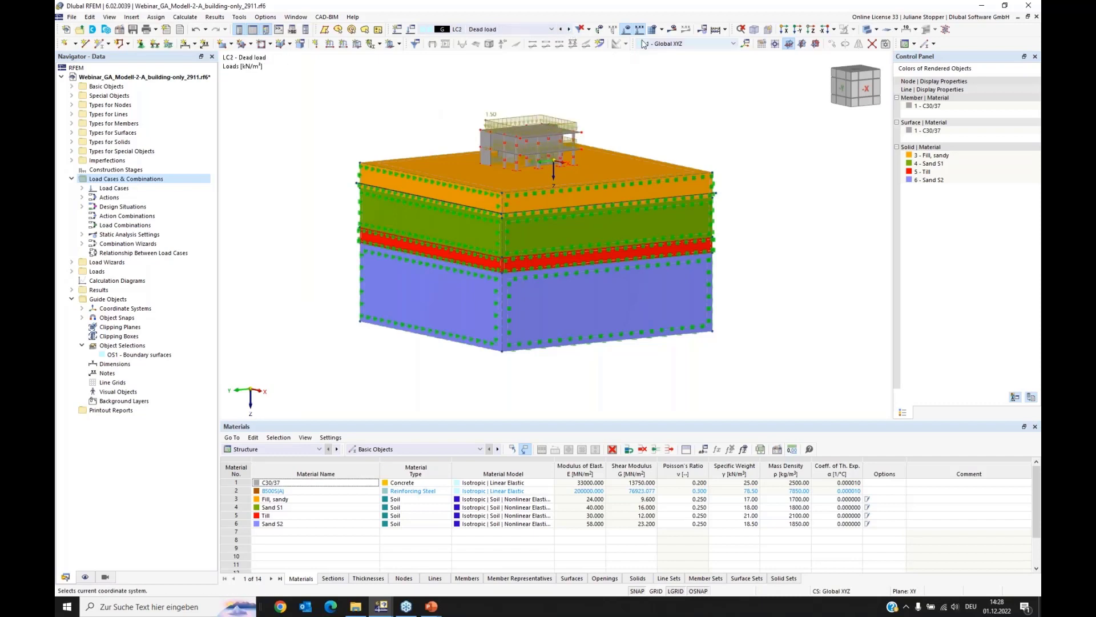
Step: Hide the load display in the model
click(605, 46)
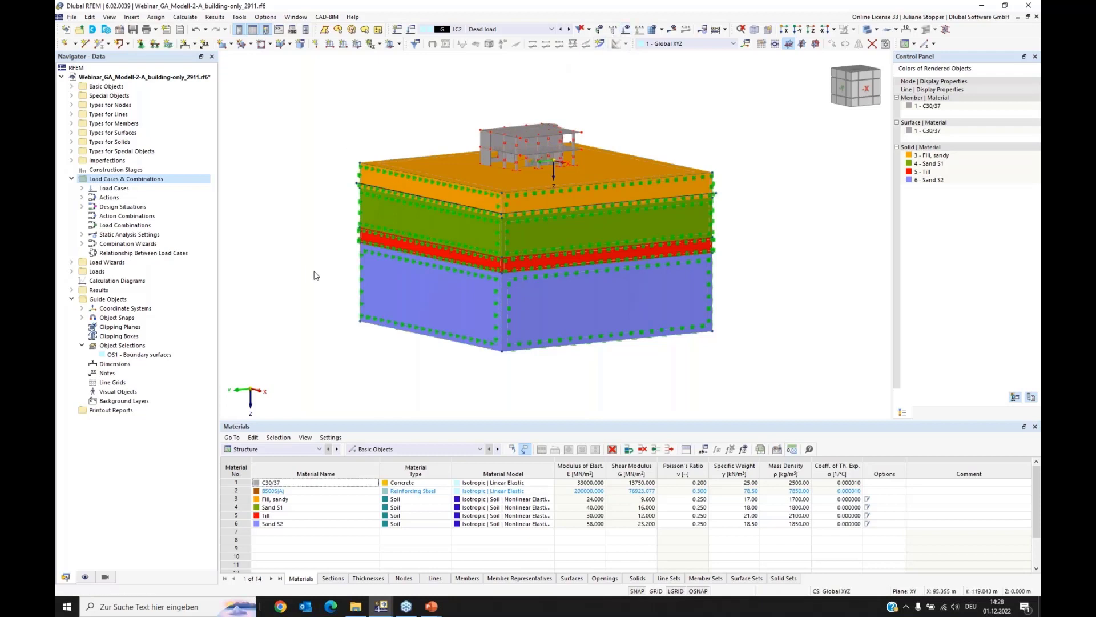
scroll(317, 274, up, 1)
scroll(302, 258, up, 1)
middle_drag(302, 258, 297, 261)
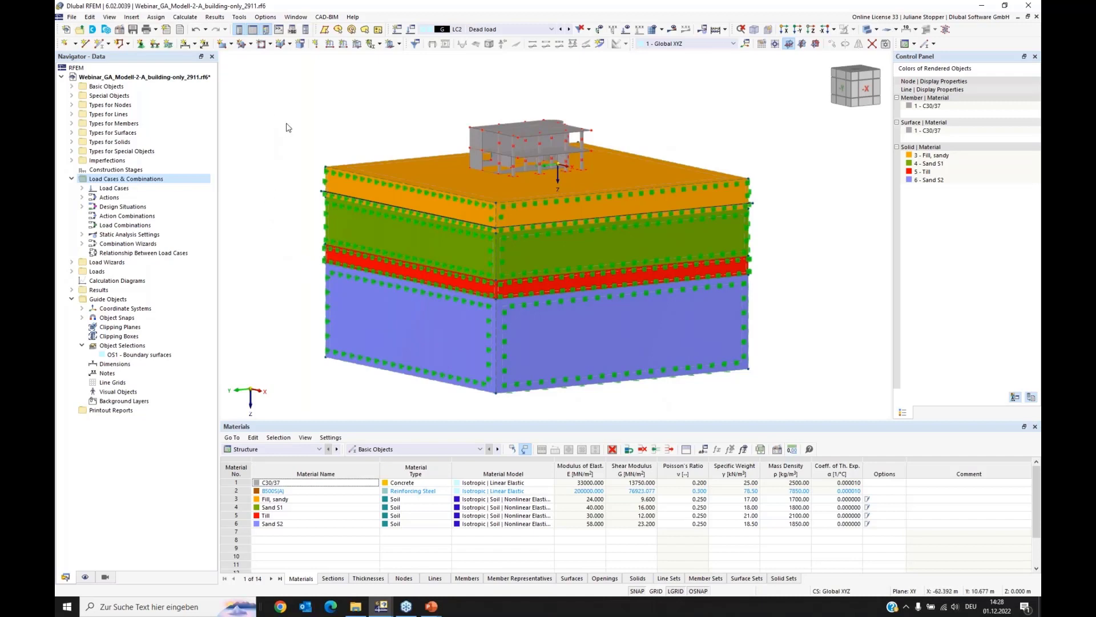
Step: Review the general mesh settings and the target finite element length for soil solids without changing them
click(185, 17)
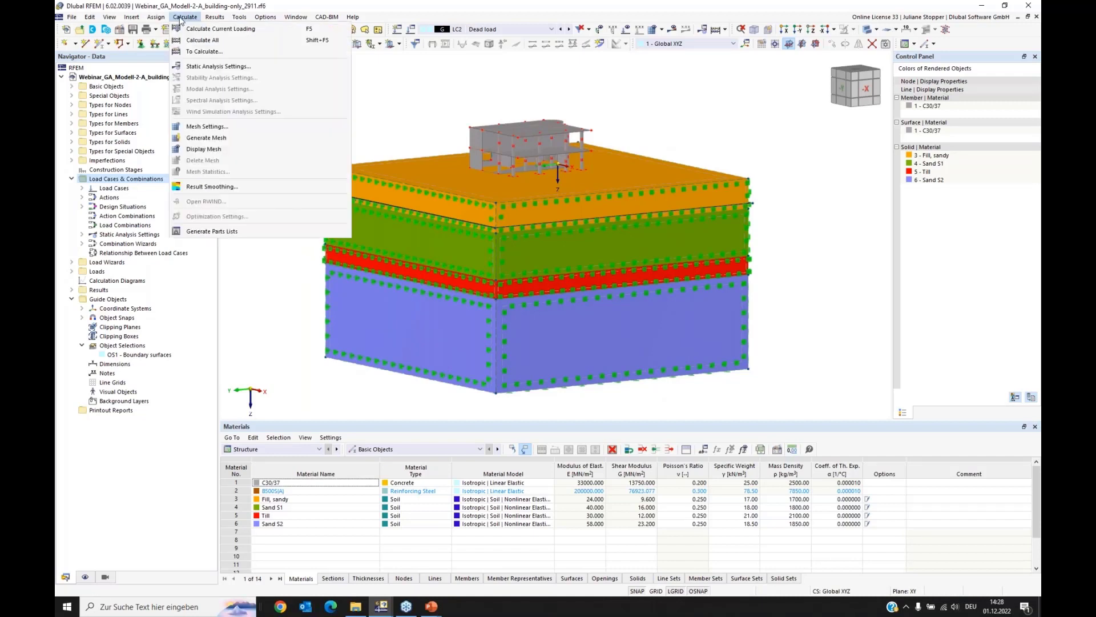
click(195, 128)
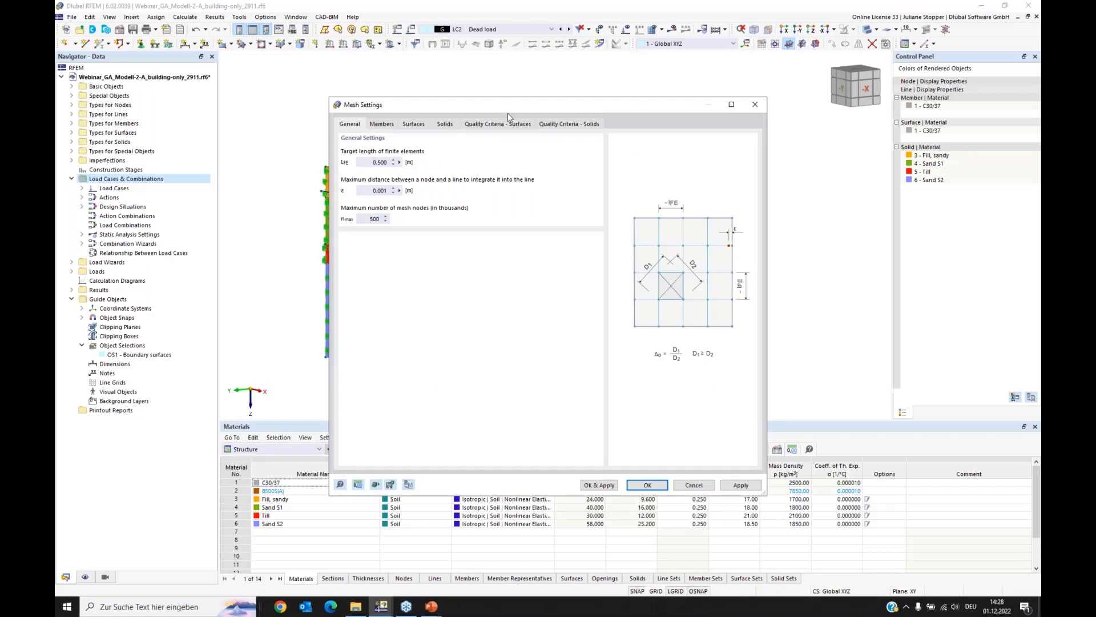
drag(508, 113, 471, 203)
click(419, 223)
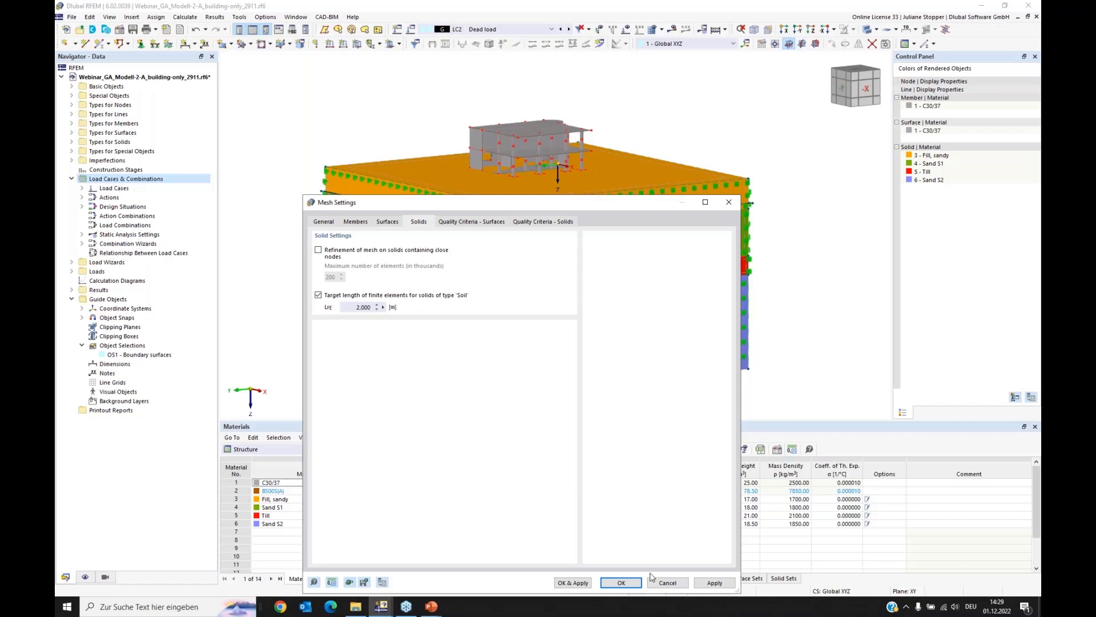
click(668, 583)
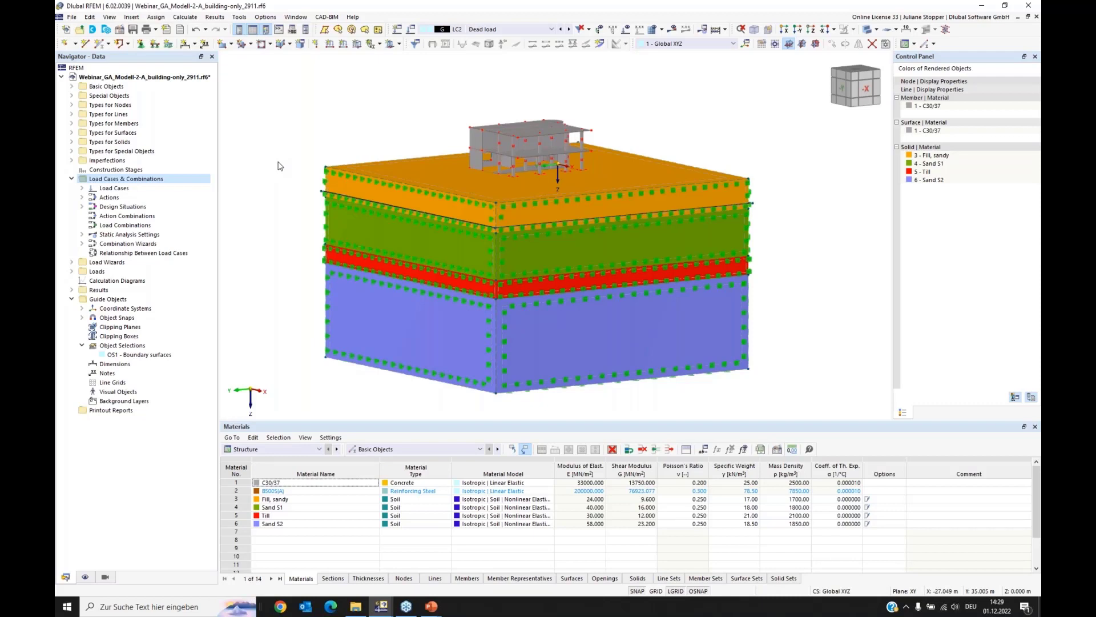
Step: Create the first construction stage and enable changes to its surfaces and solids
click(72, 180)
click(71, 225)
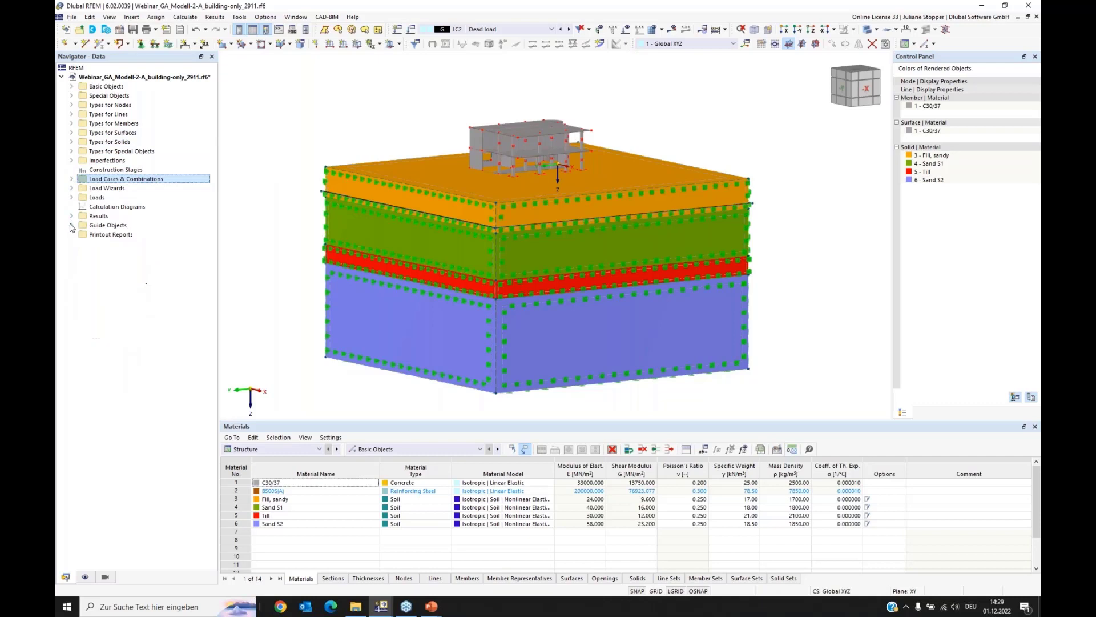
click(108, 171)
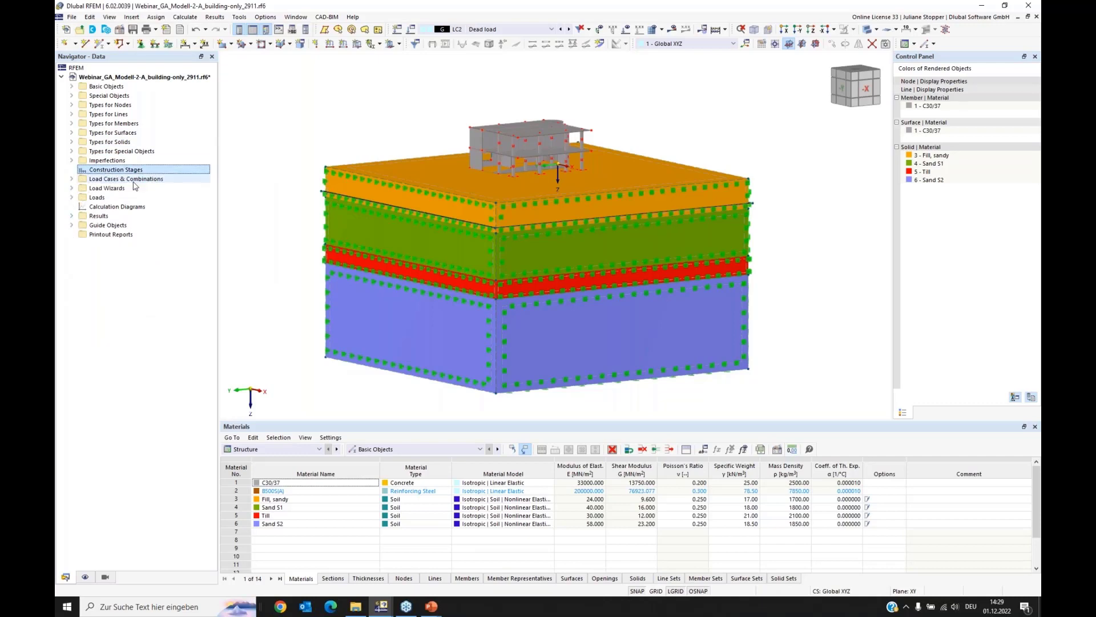
right_click(111, 171)
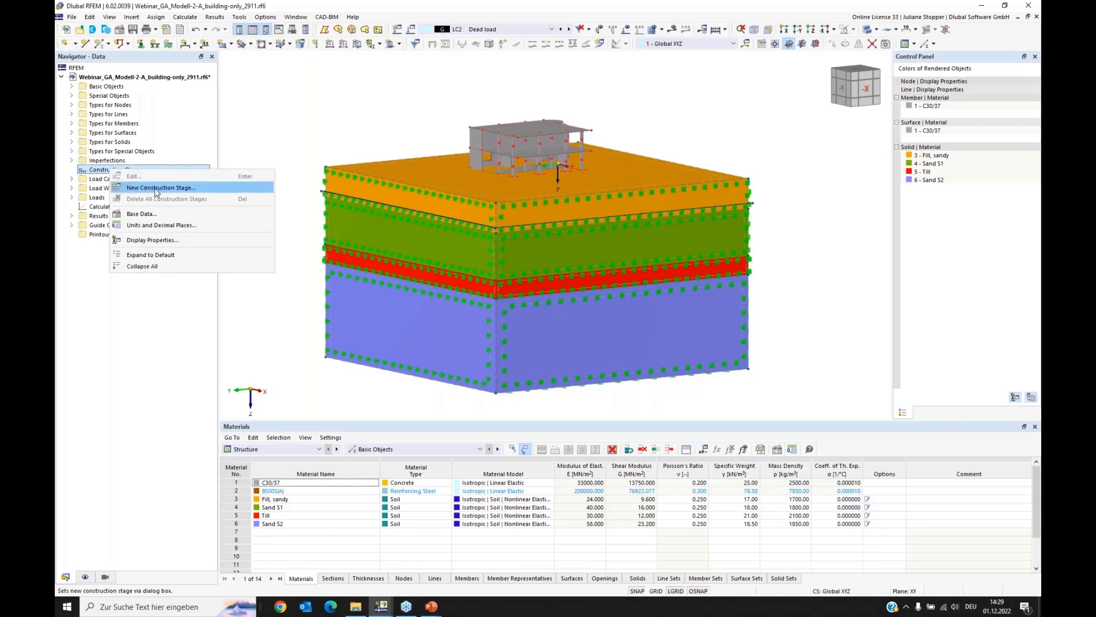
click(155, 190)
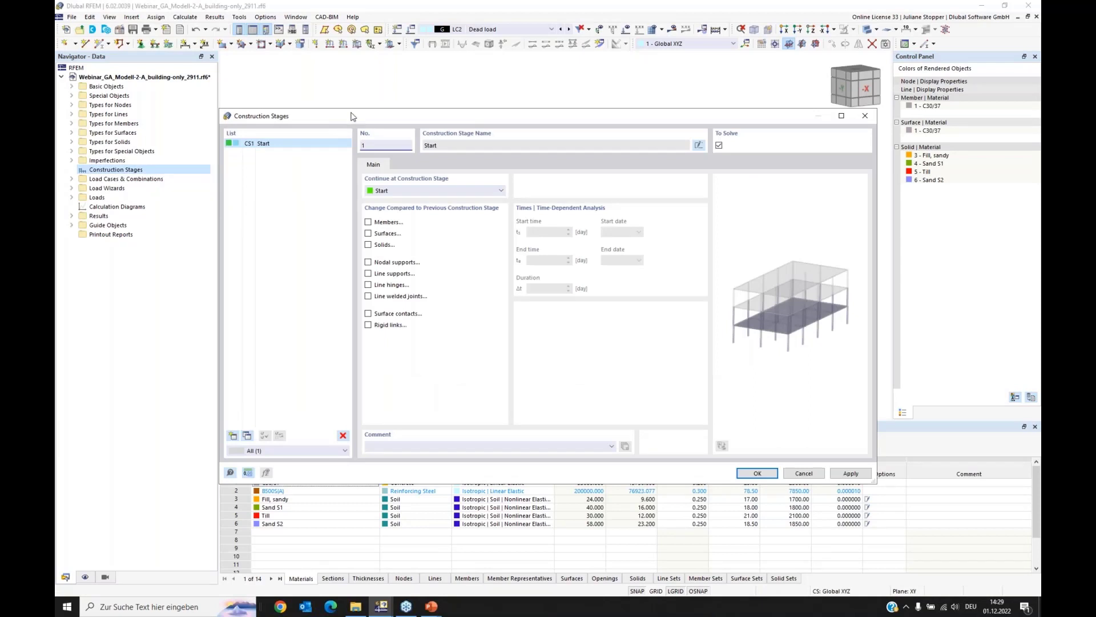
mouse_move(355, 119)
mouse_down()
mouse_move(355, 192)
mouse_move(360, 130)
mouse_up()
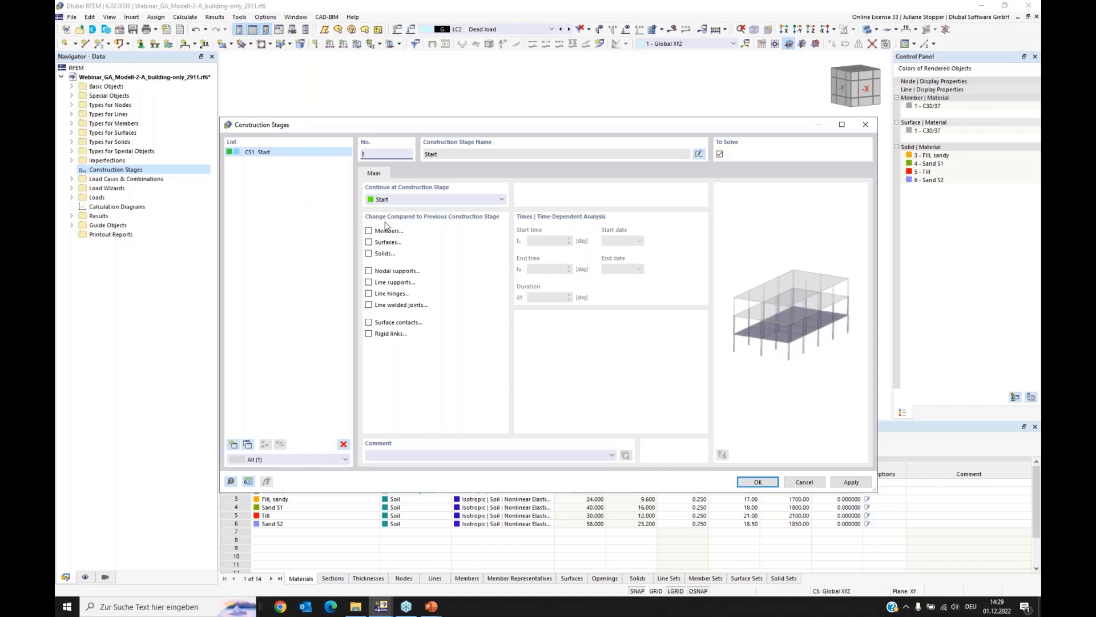
click(368, 253)
click(368, 242)
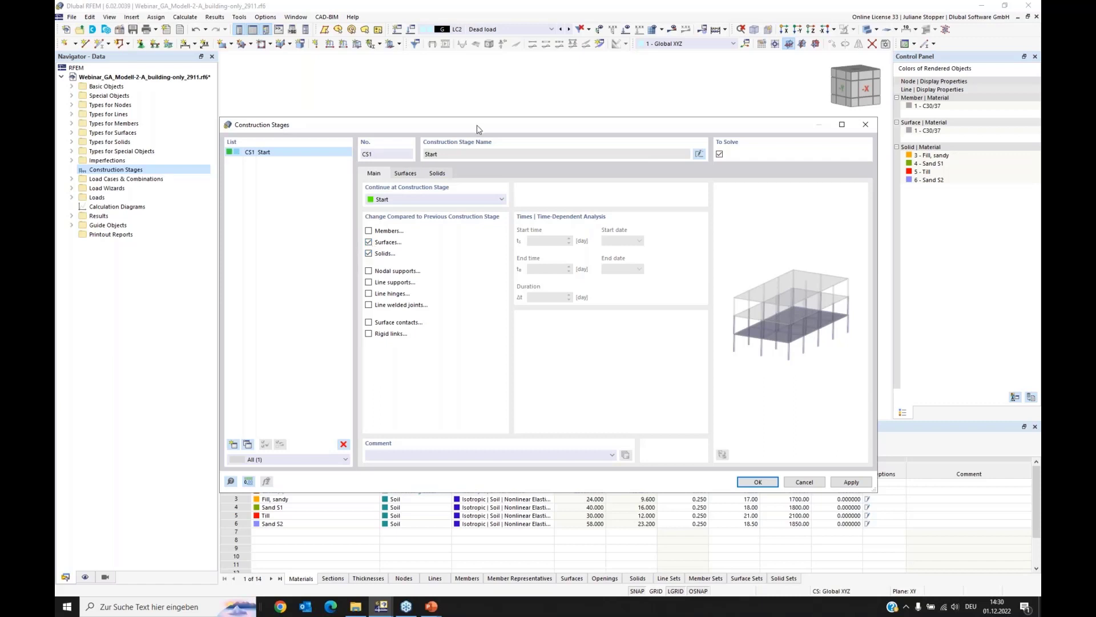
drag(479, 127, 477, 169)
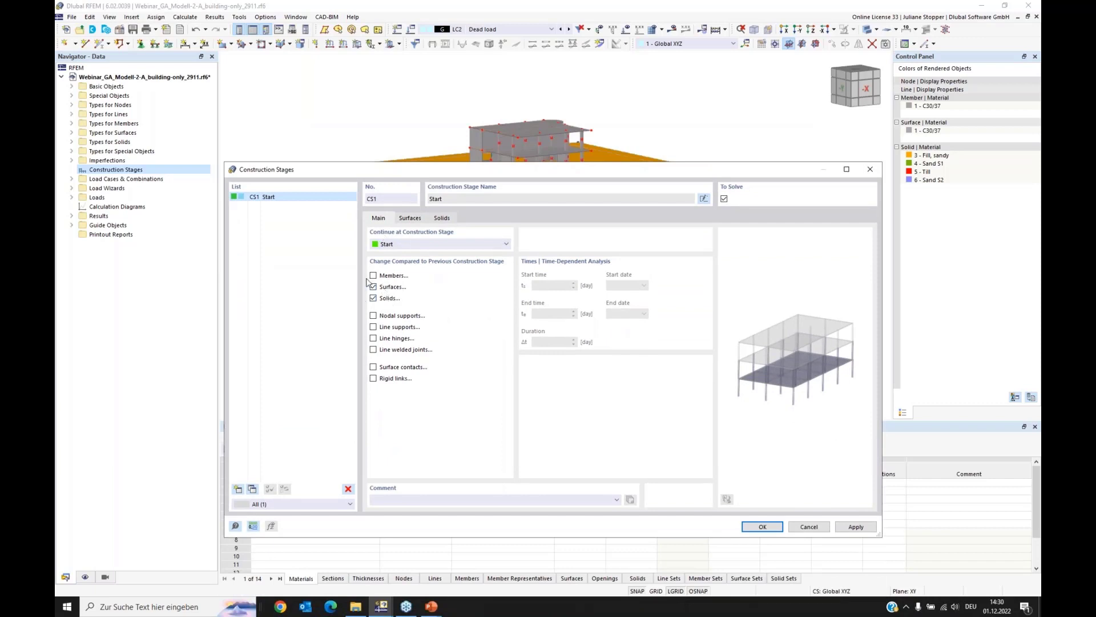
Step: Add all solids to the first construction stage
click(442, 219)
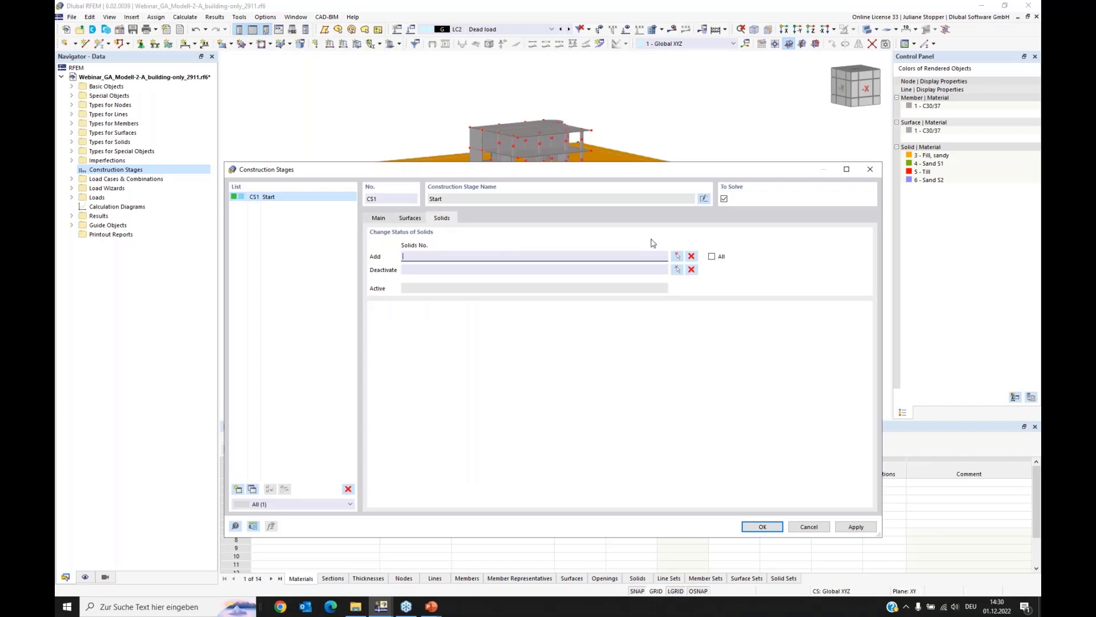
click(712, 256)
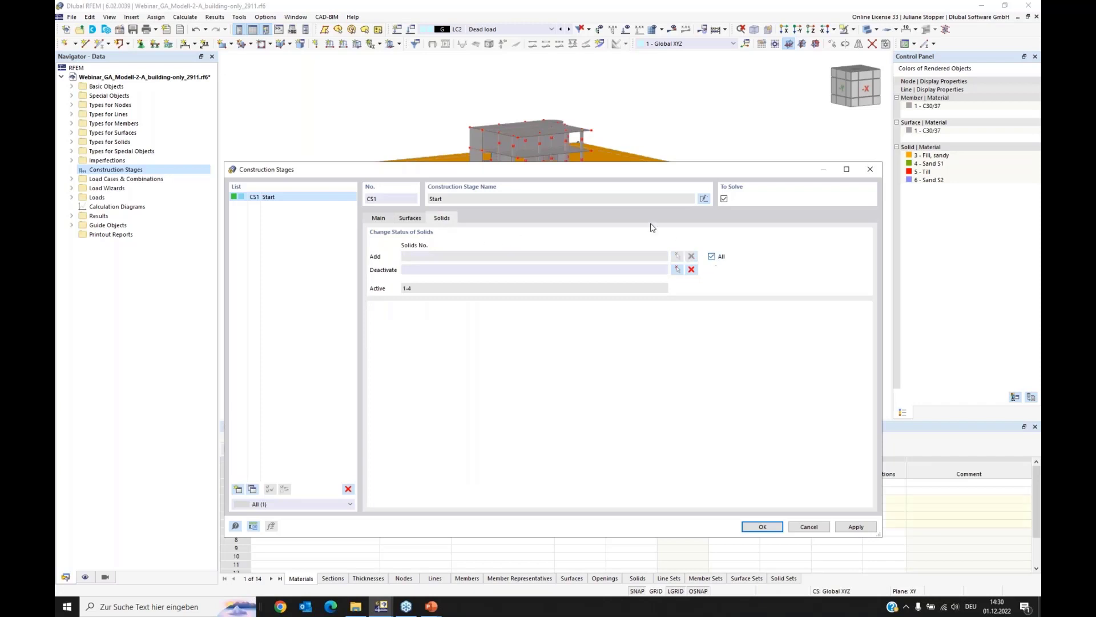
drag(602, 171, 590, 278)
drag(576, 388, 581, 207)
Step: Add the surfaces of the "Boundary surfaces" object selection plus surface 27 to the first construction stage and apply the change
click(398, 250)
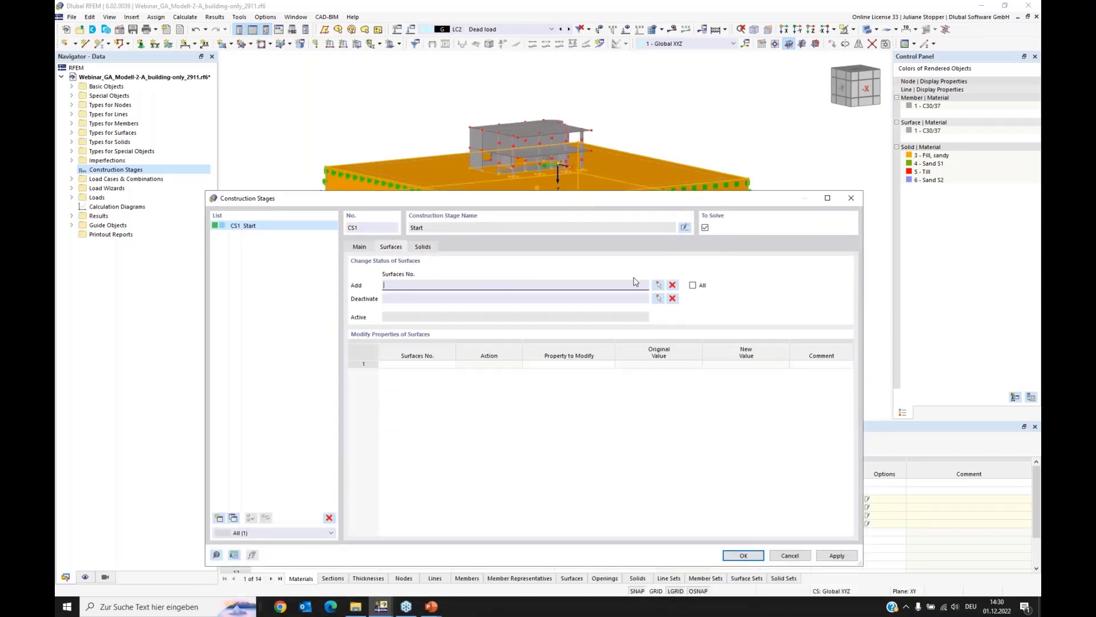
click(658, 289)
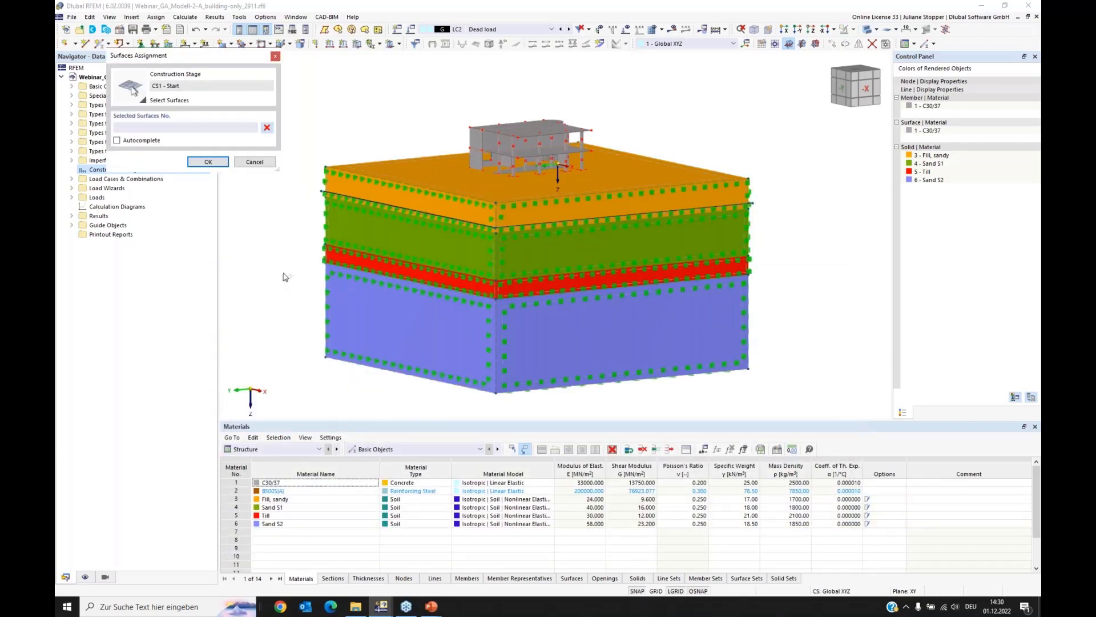
click(71, 225)
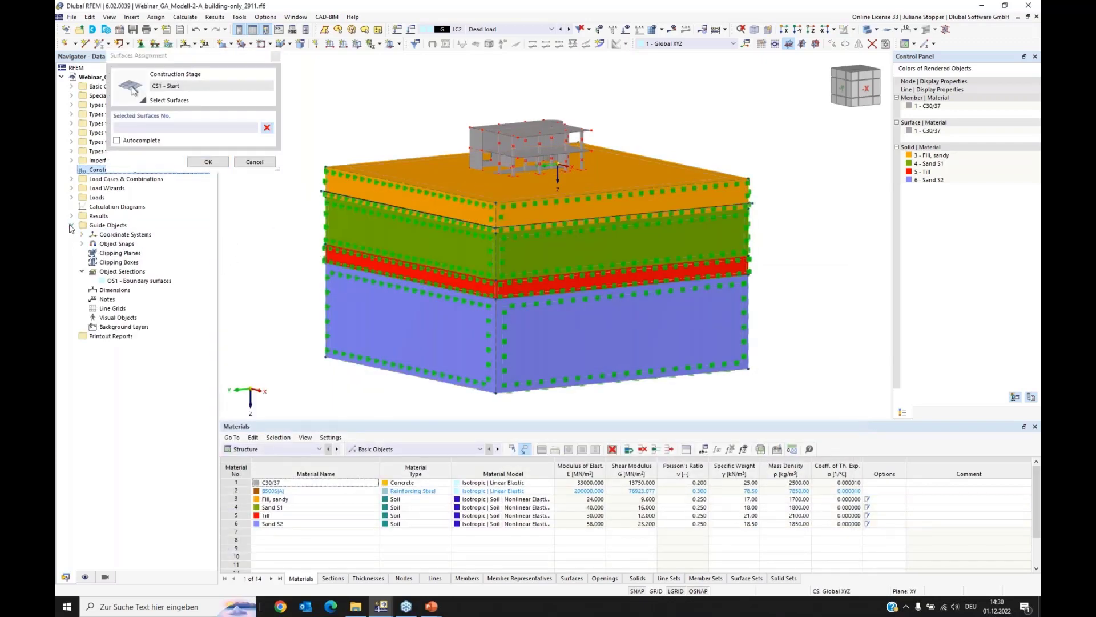
click(140, 282)
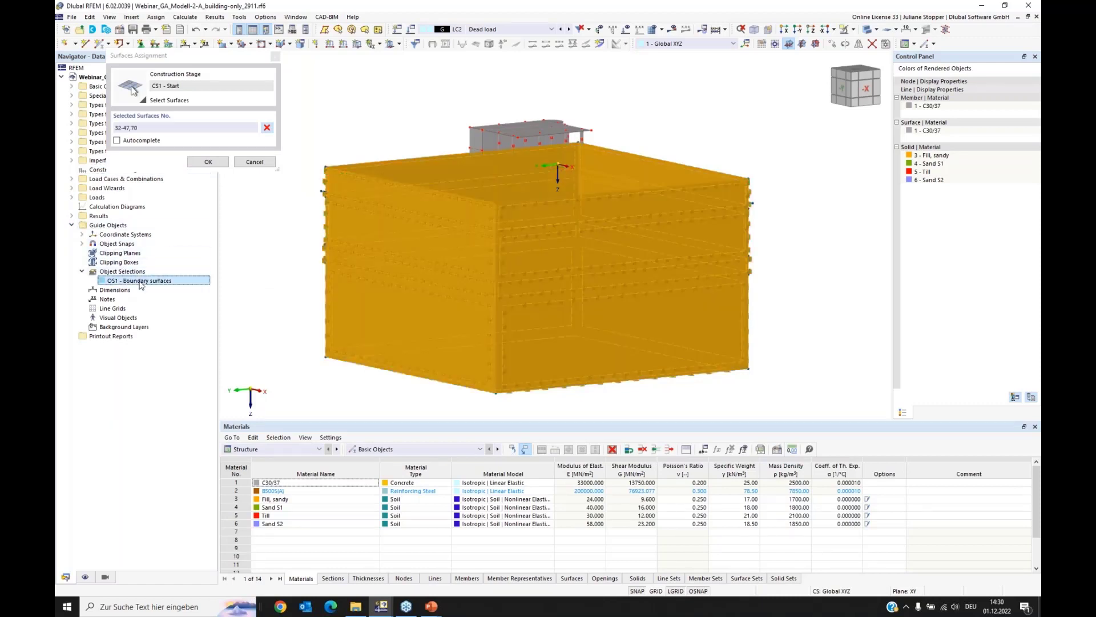
click(191, 162)
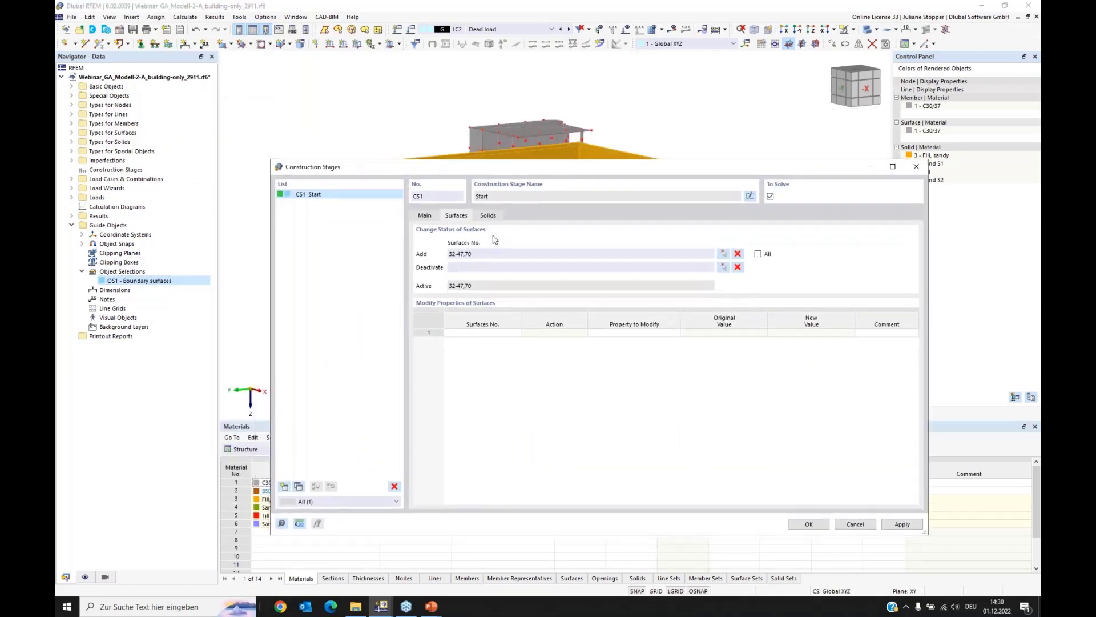
click(485, 254)
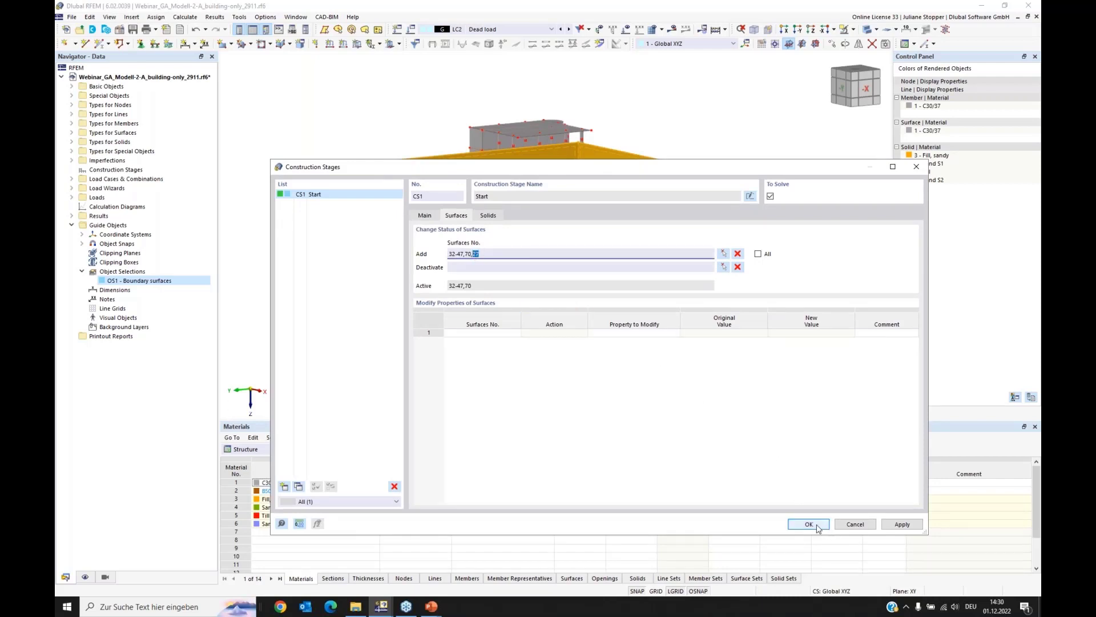
click(901, 524)
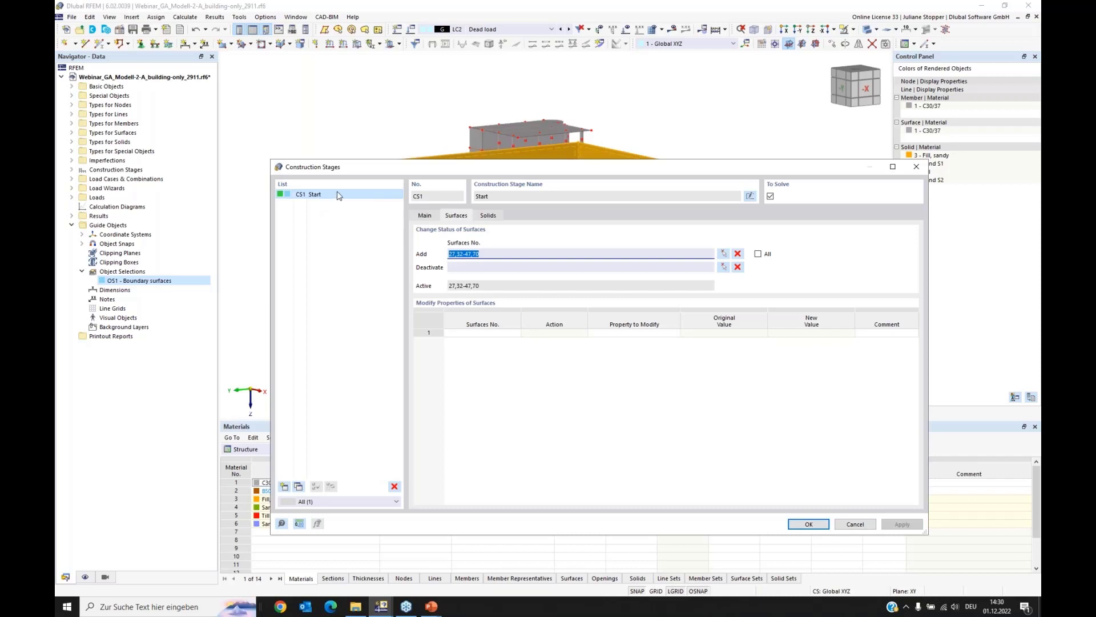
Step: Add a second construction stage continuing from CS1, with the surface and solid changes disabled
click(425, 217)
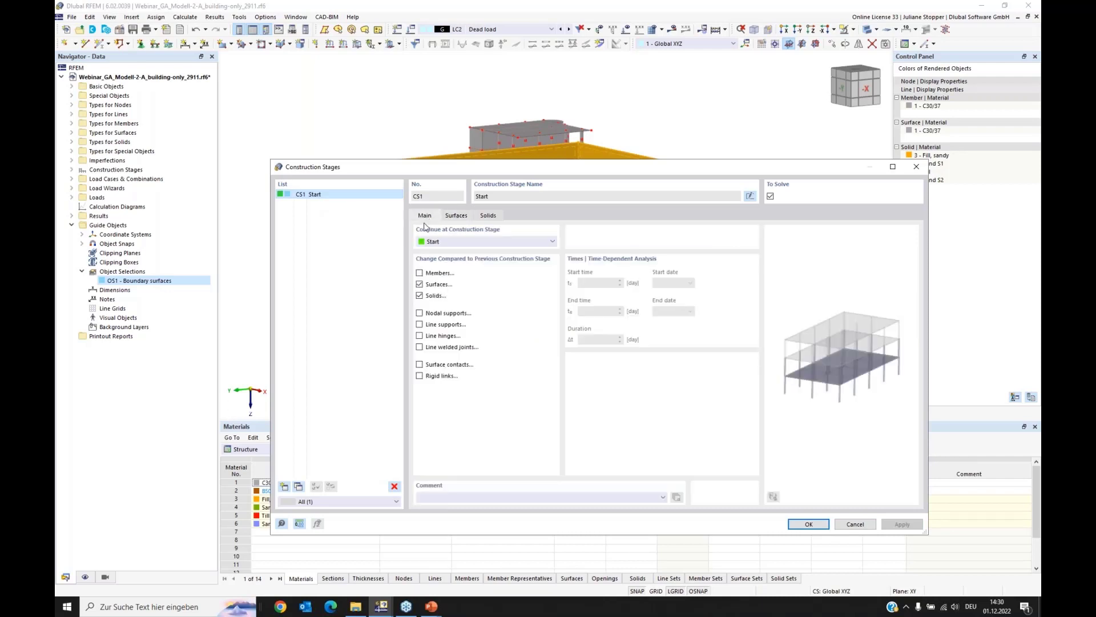
click(285, 487)
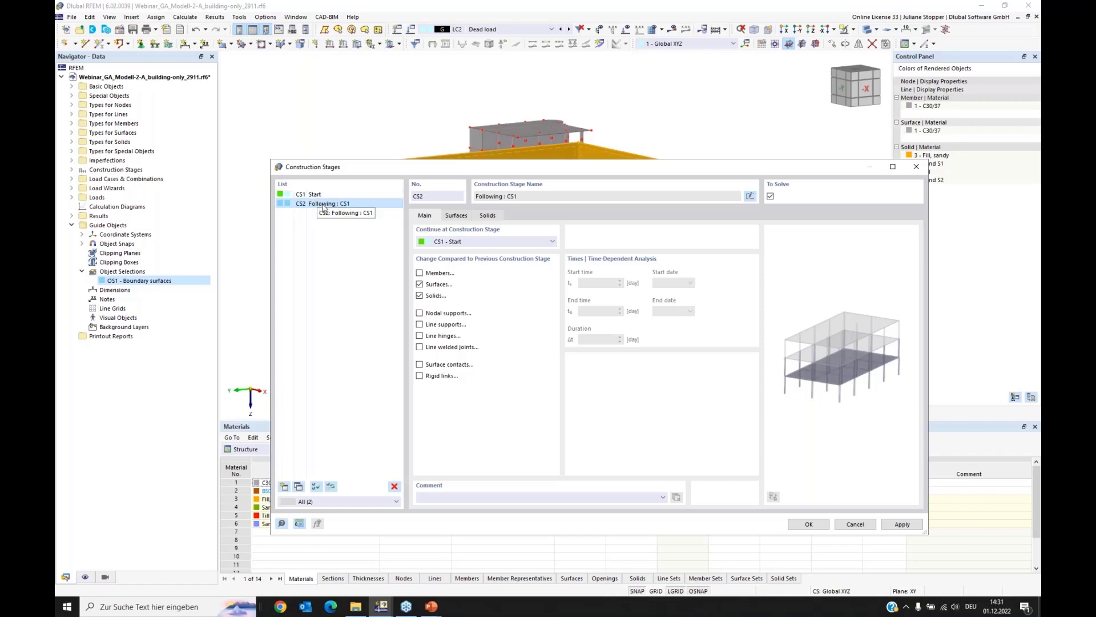
click(419, 284)
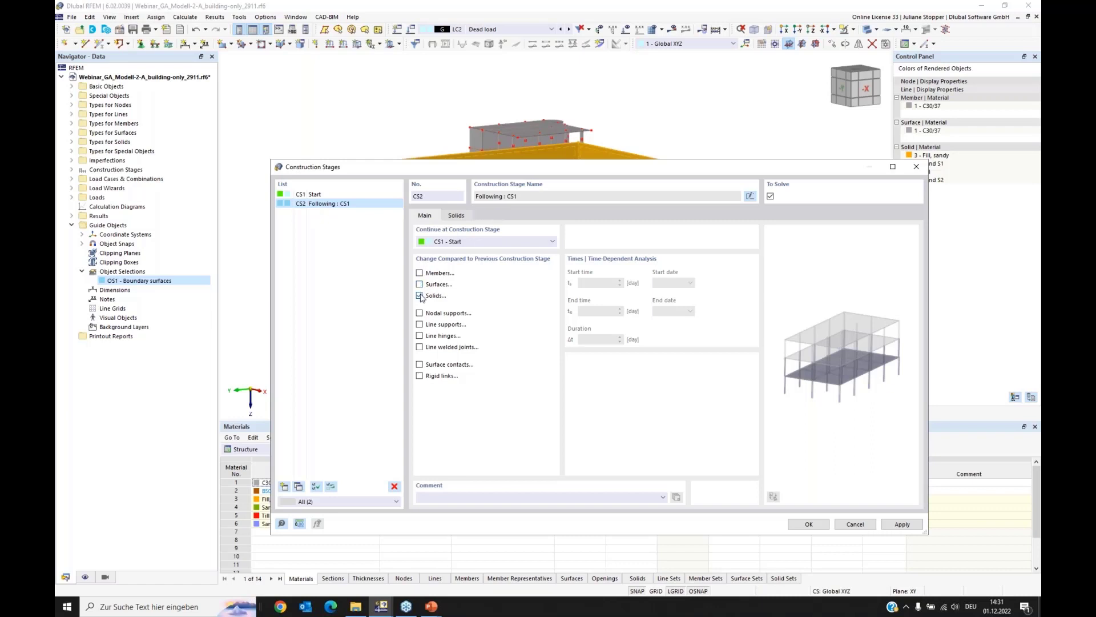
click(420, 295)
Step: Add a third construction stage continuing from CS2, enable changes to members and surfaces, and add all members to it
click(284, 487)
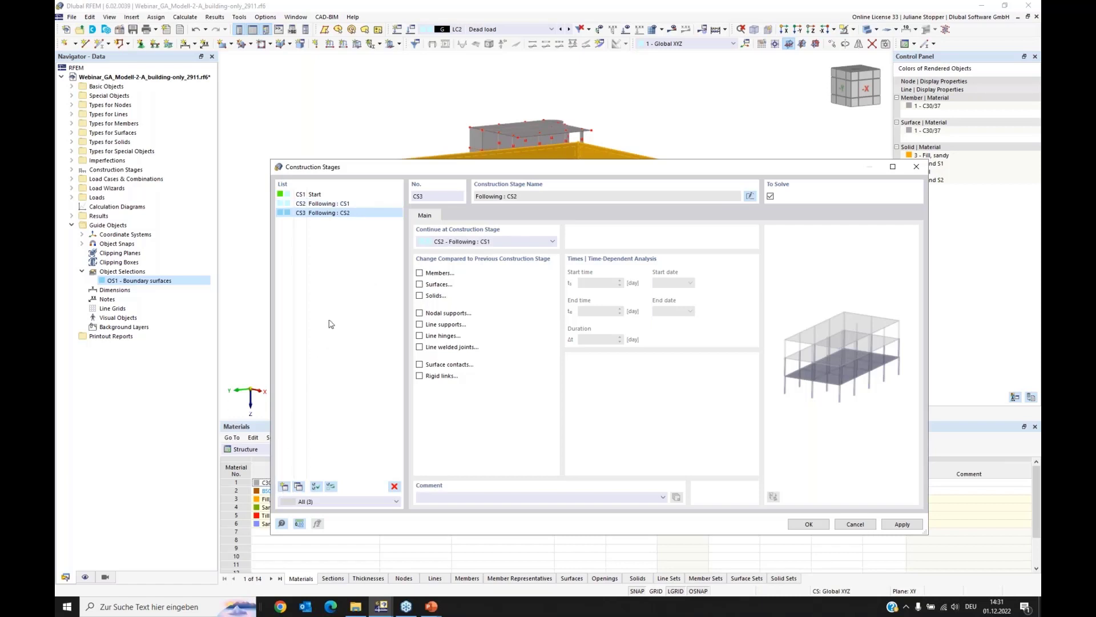
drag(450, 173, 450, 217)
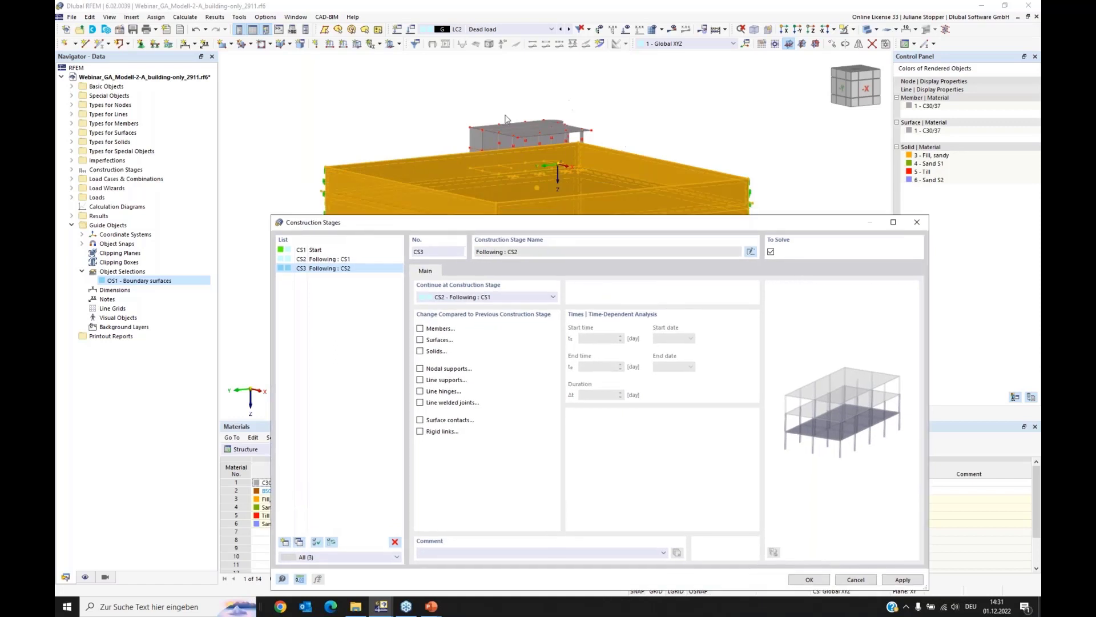
drag(539, 202, 537, 170)
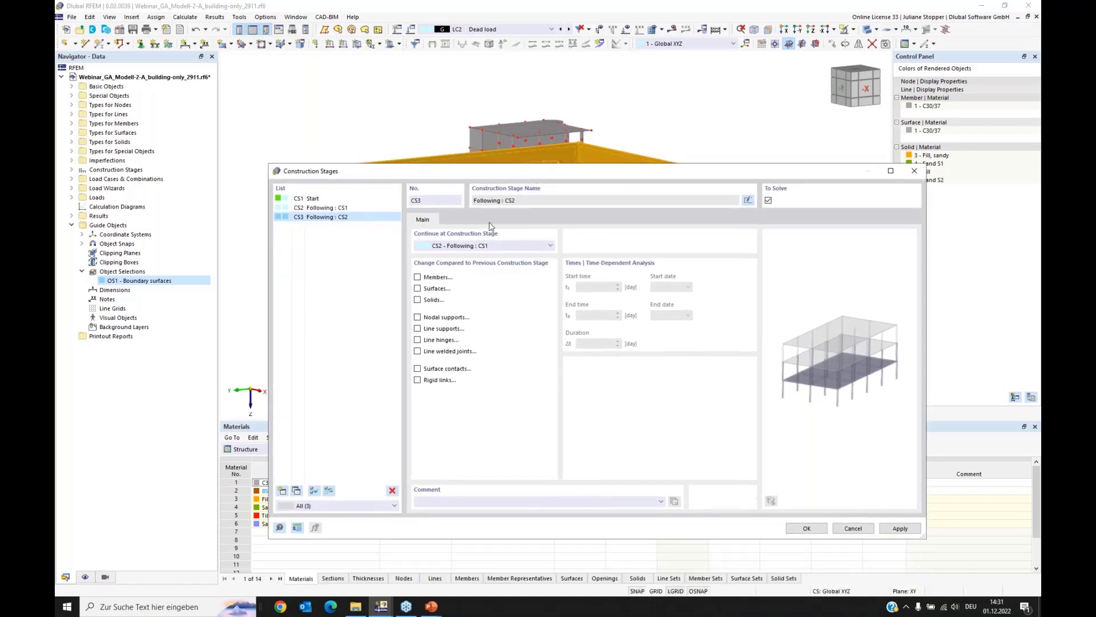
click(418, 277)
click(417, 288)
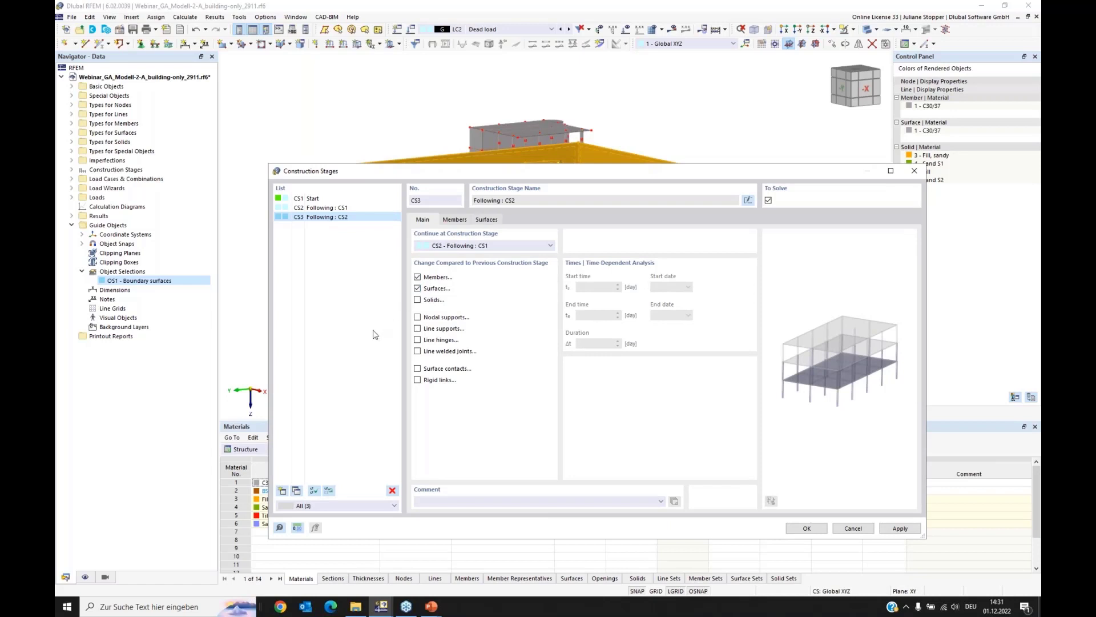
click(452, 220)
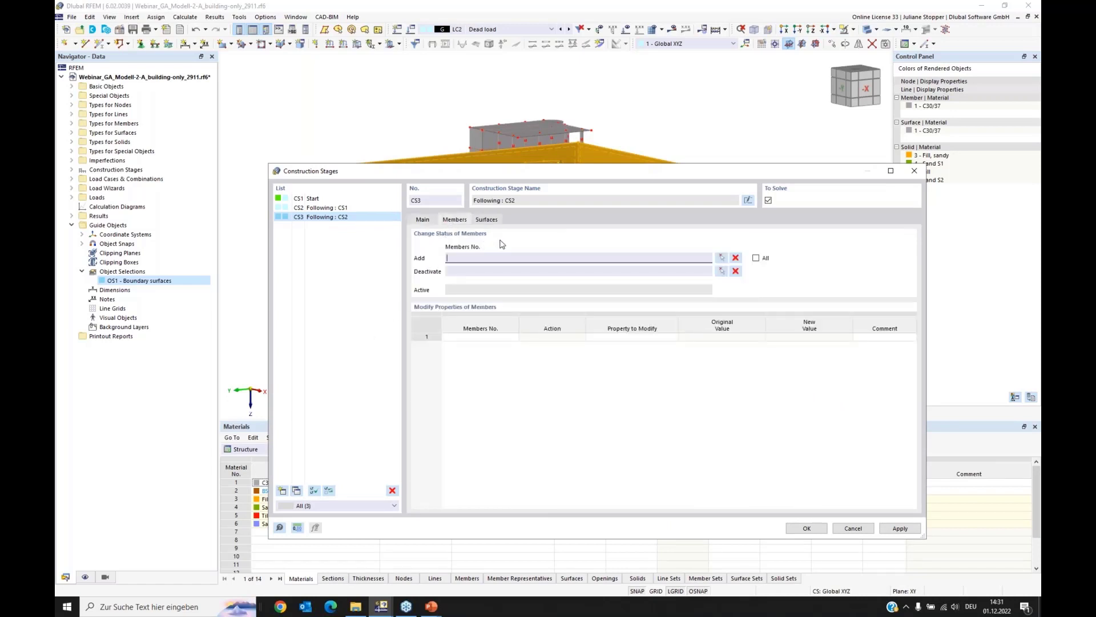
click(756, 258)
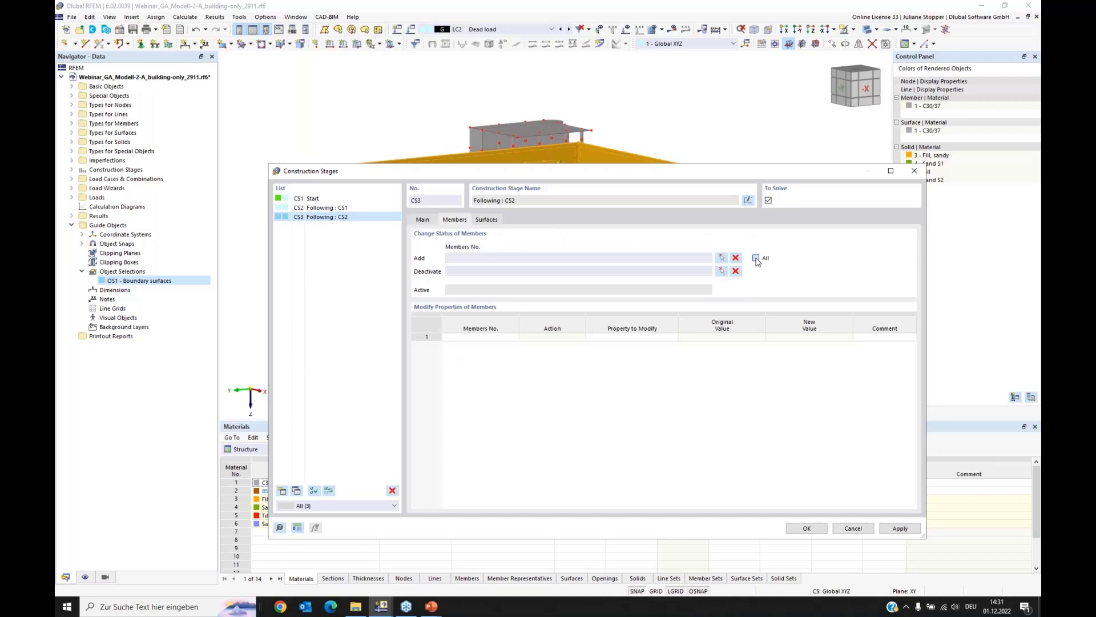
Step: Add all surfaces to construction stage CS3 and confirm the construction stages
click(490, 221)
click(756, 258)
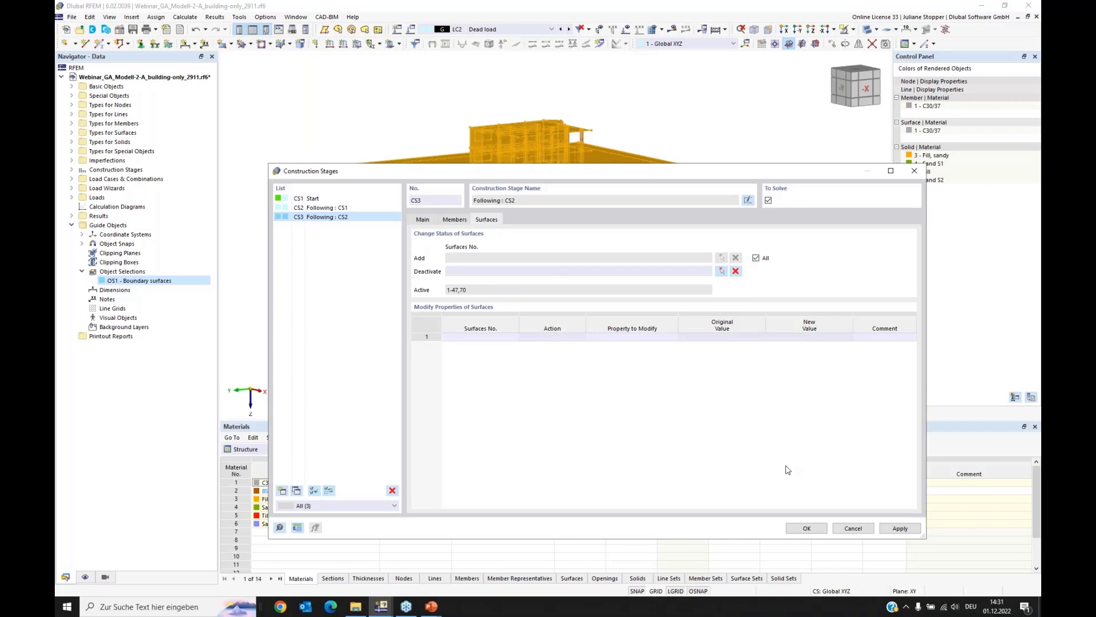
click(807, 529)
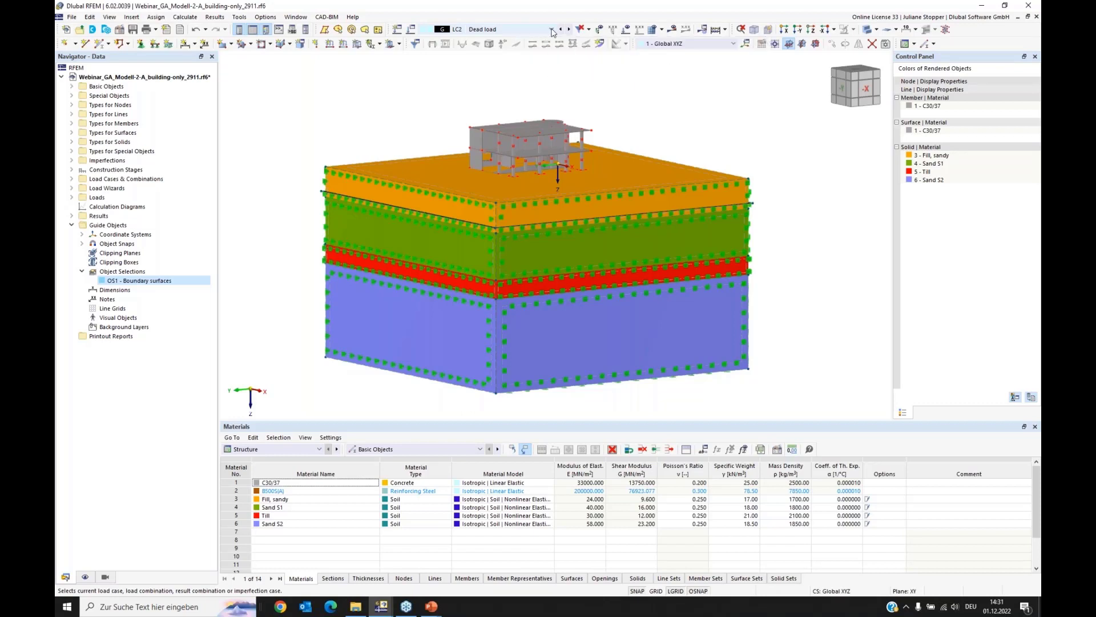
Step: Turn off showing hidden objects in the background and view construction stages CS1 to CS3 in the model
click(532, 30)
click(486, 104)
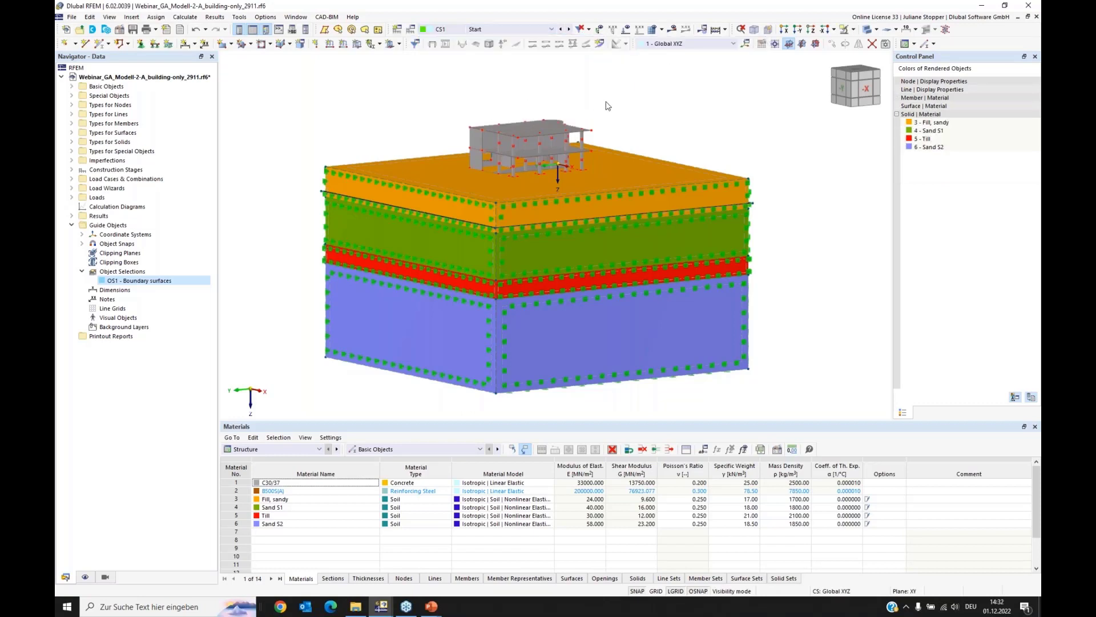
click(85, 576)
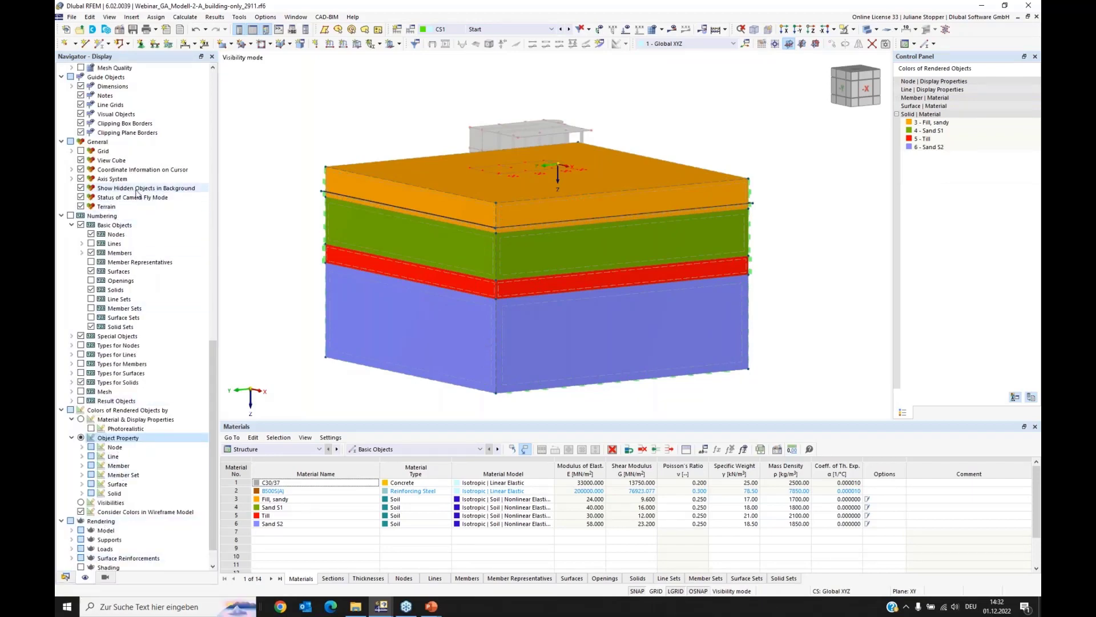
click(81, 187)
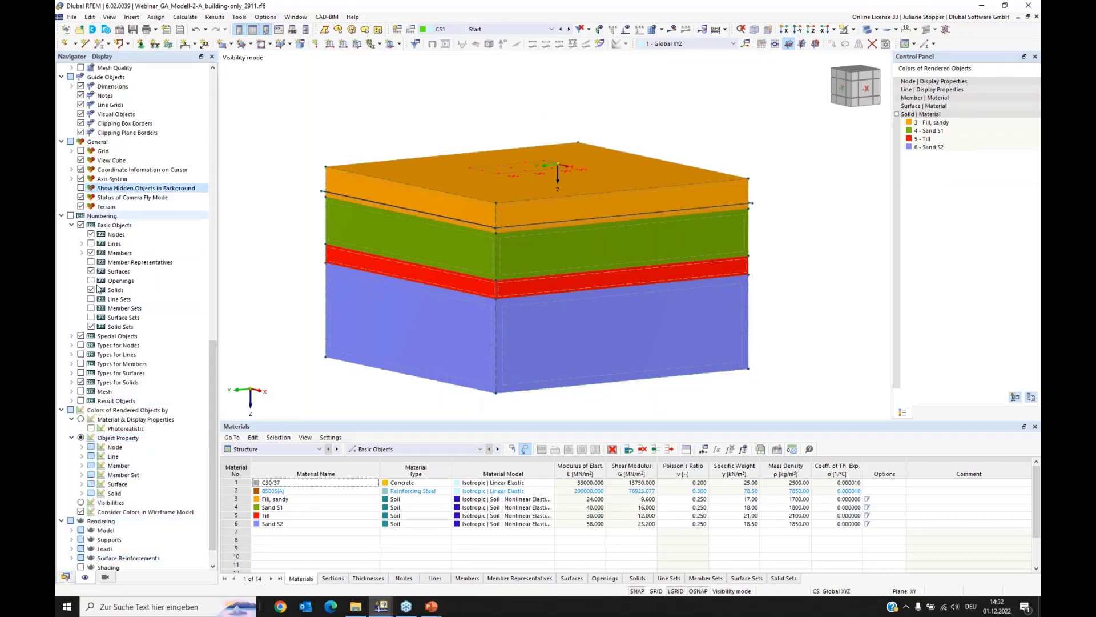
click(65, 577)
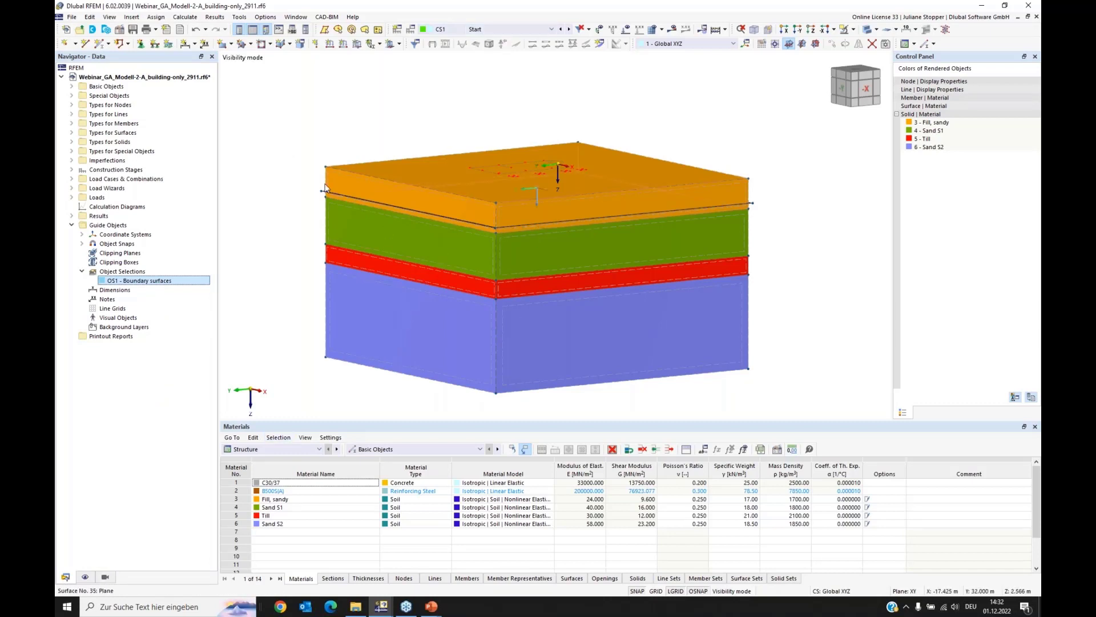
click(569, 30)
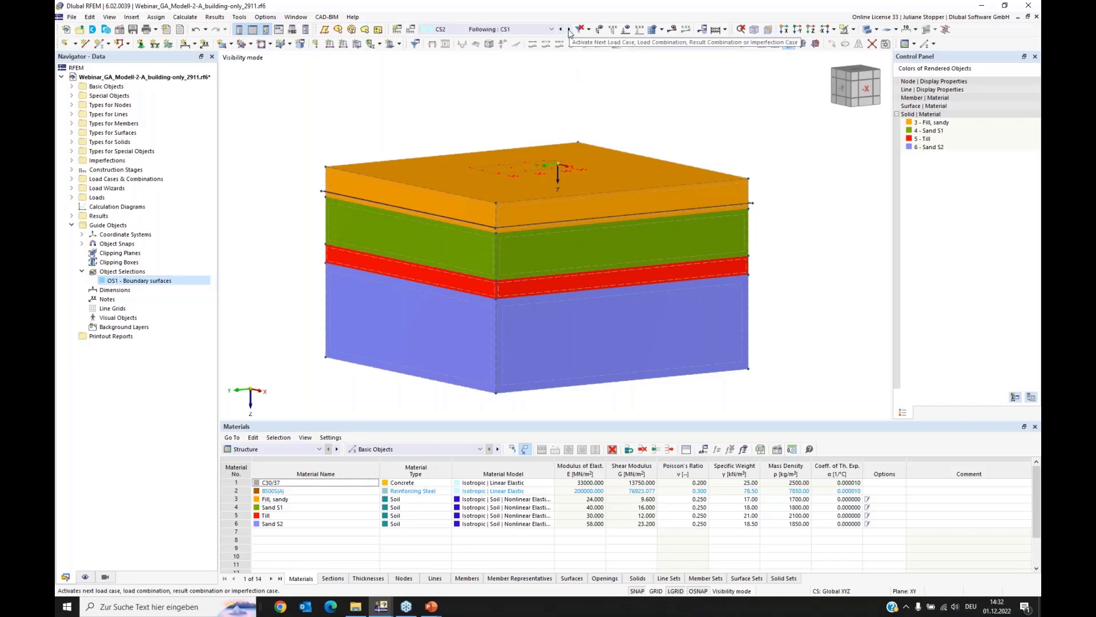
click(569, 29)
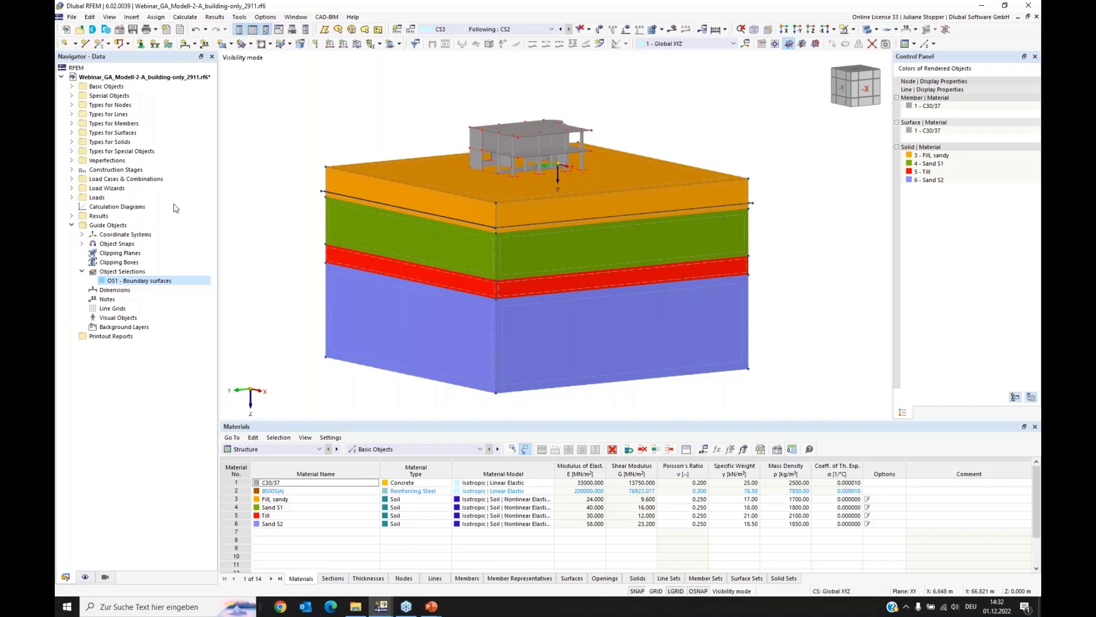
Step: Edit the construction stages under load cases and combinations and assign load case LC4 Self-weight Soil to CS1
click(72, 179)
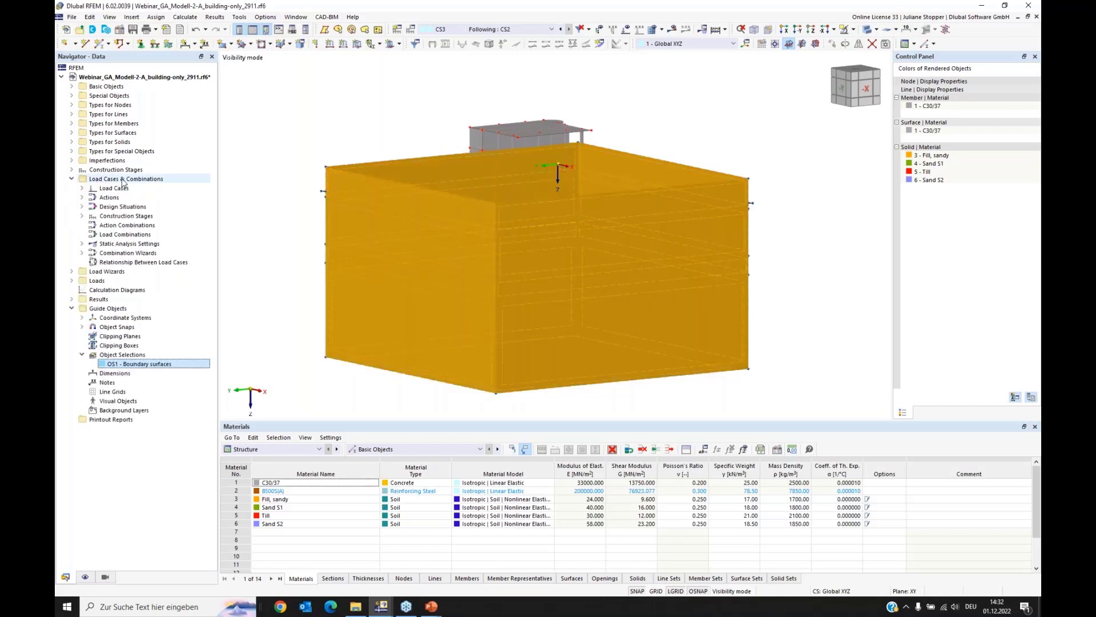
right_click(113, 217)
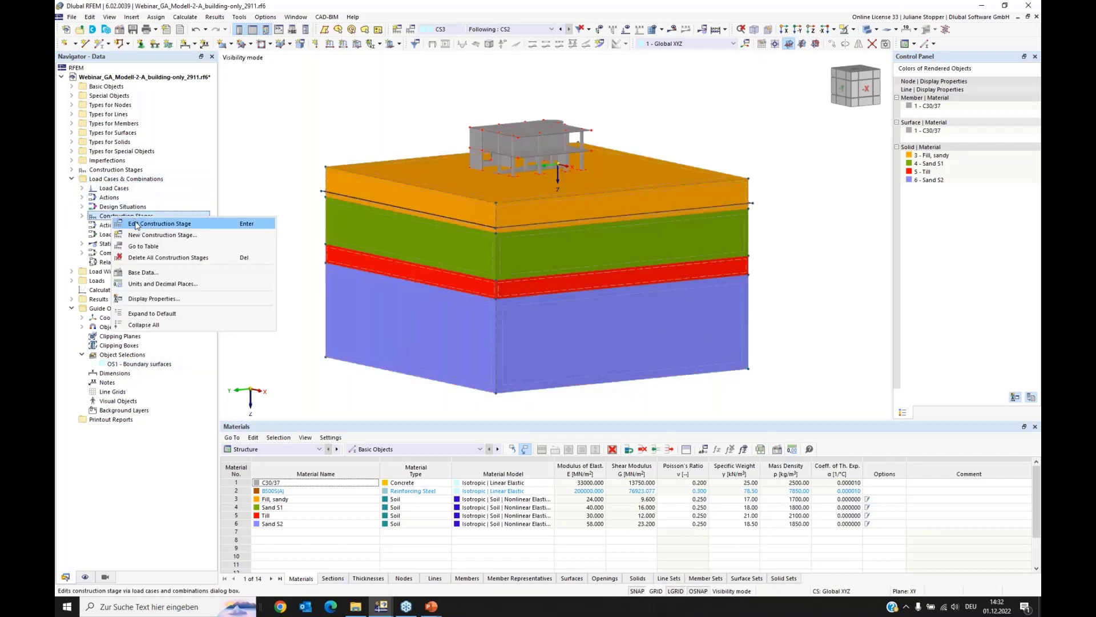
click(136, 225)
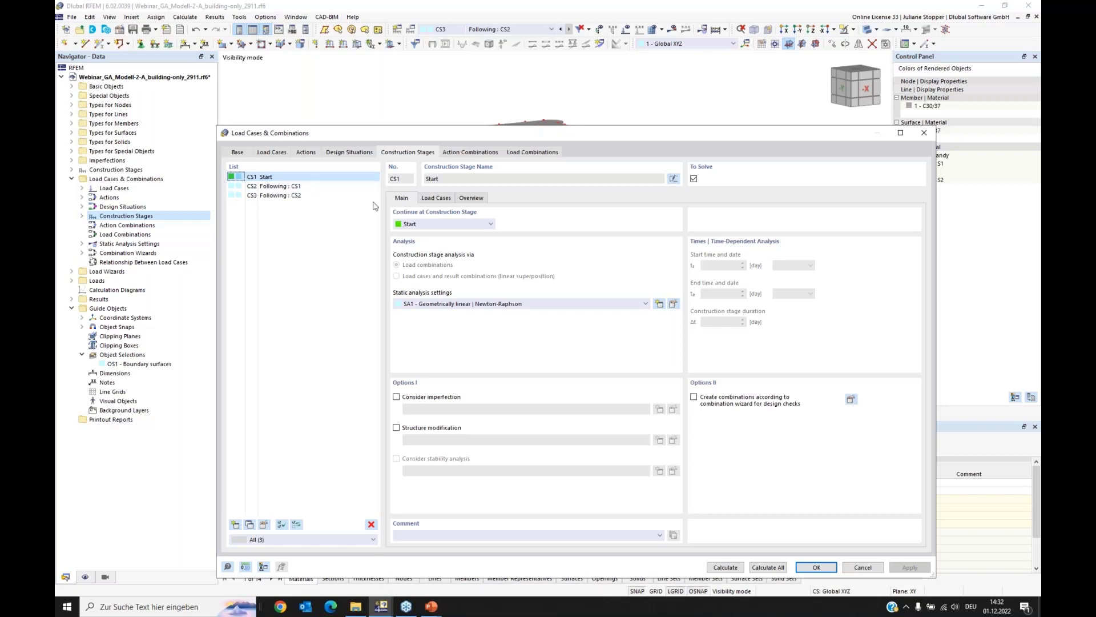
click(440, 199)
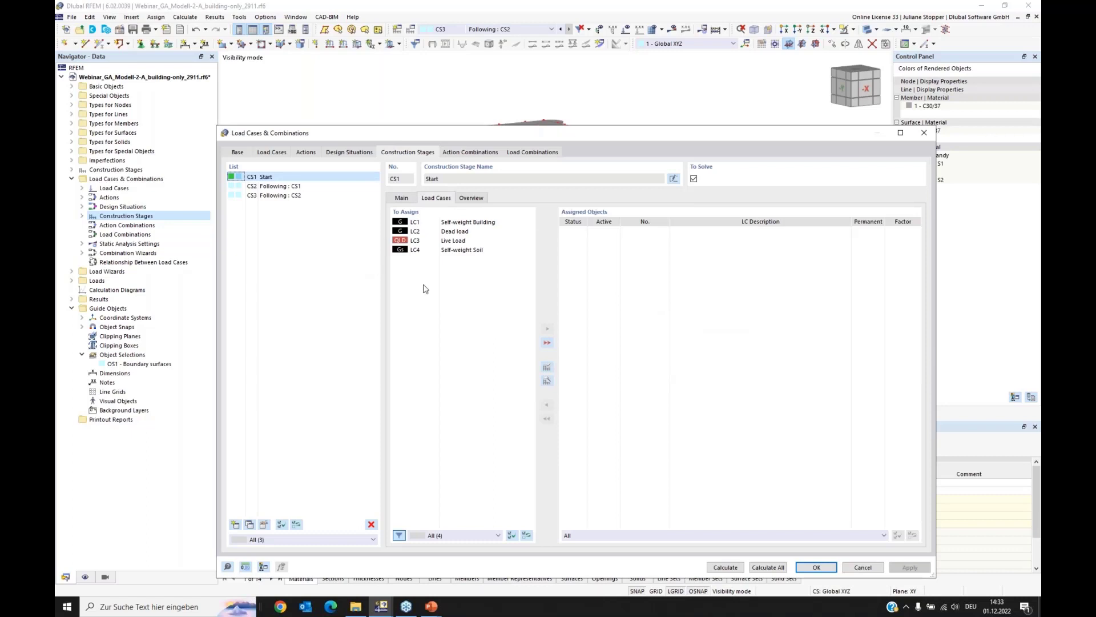
click(462, 251)
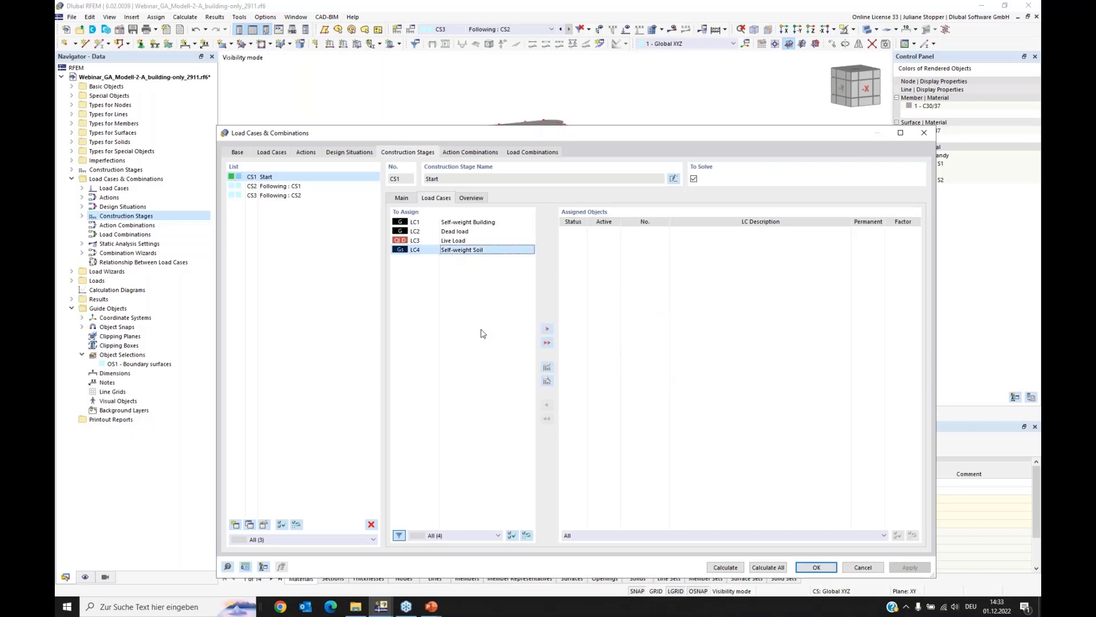
click(548, 331)
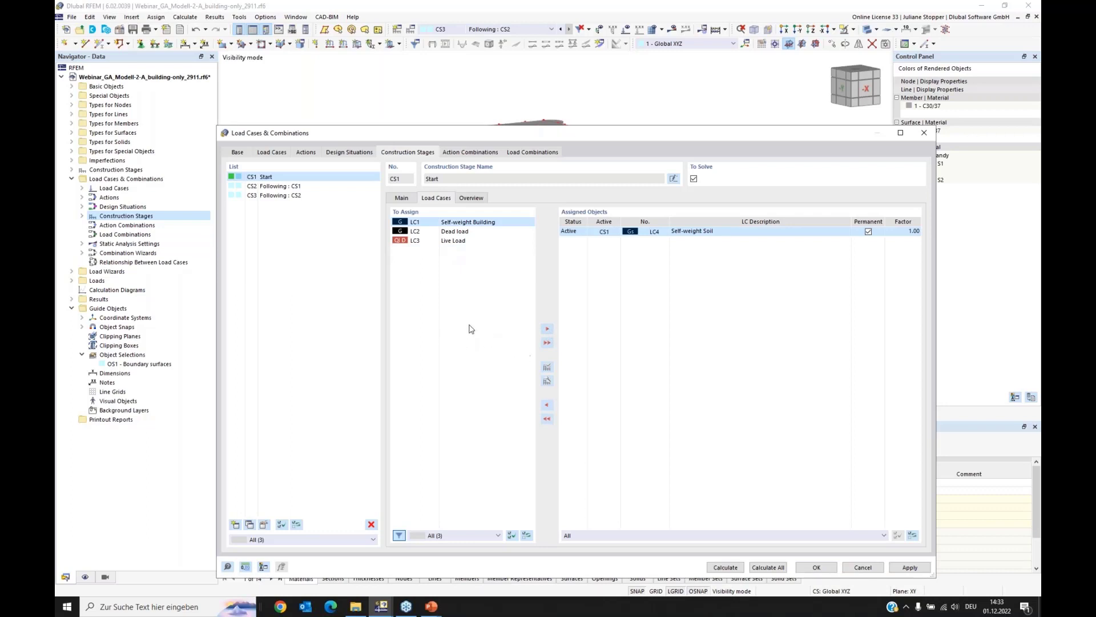
Step: Check the load cases carried into CS2, and assign load case LC1 Self-weight Building to construction stage CS3
click(402, 200)
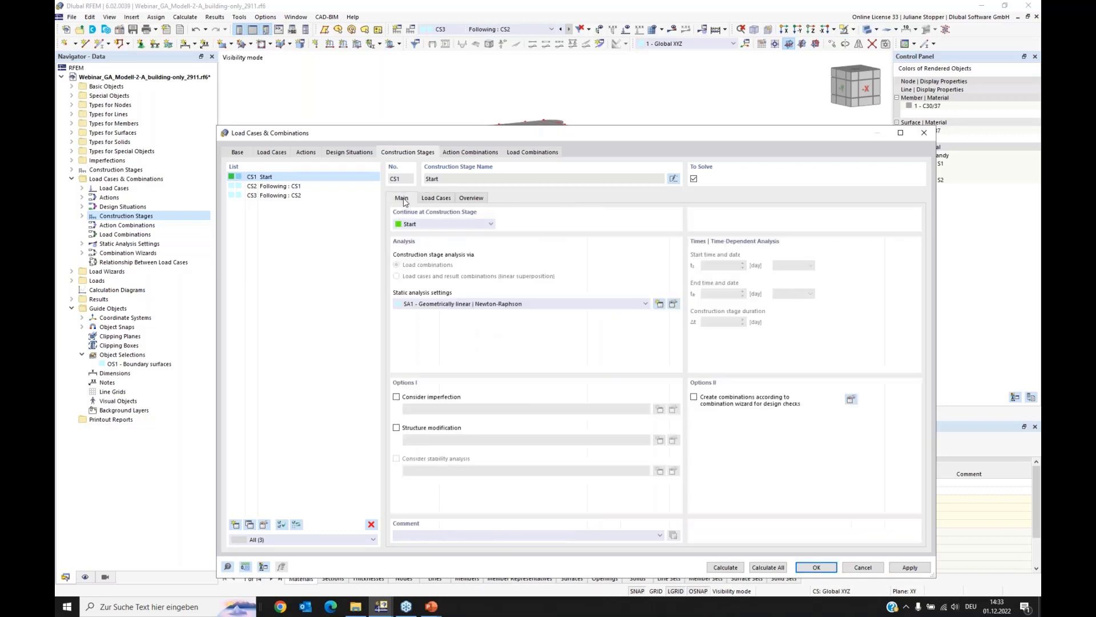
click(277, 187)
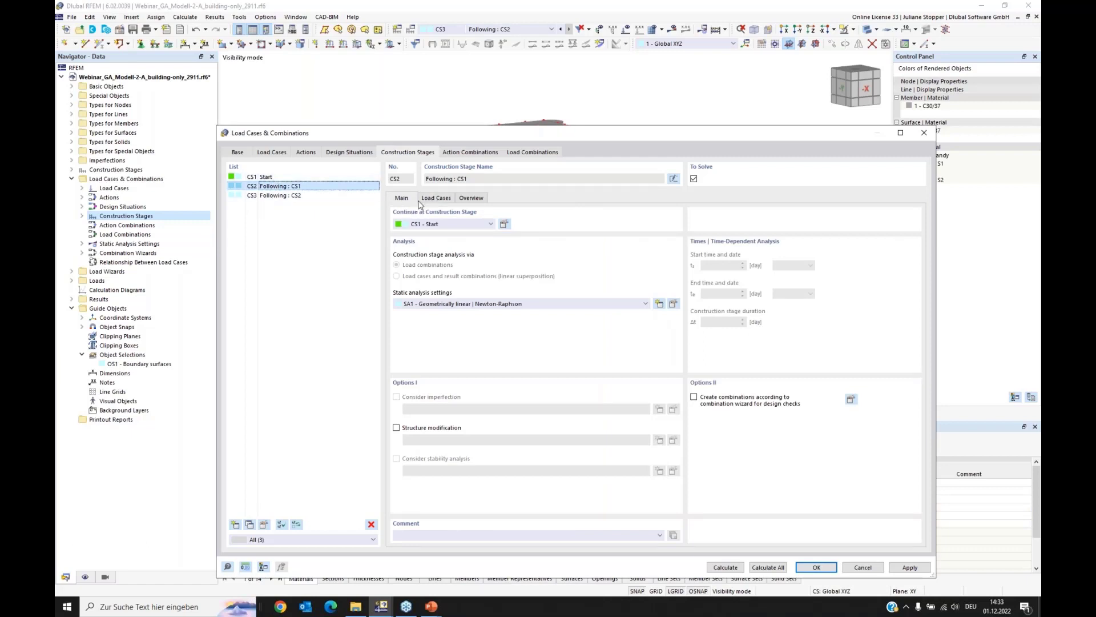
click(444, 199)
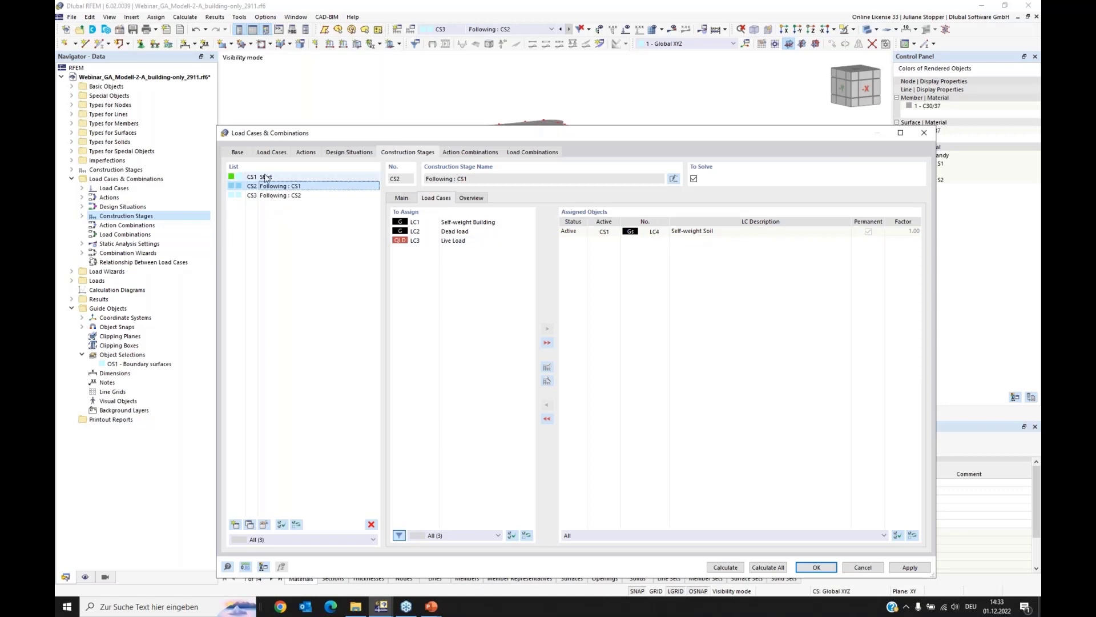
click(271, 196)
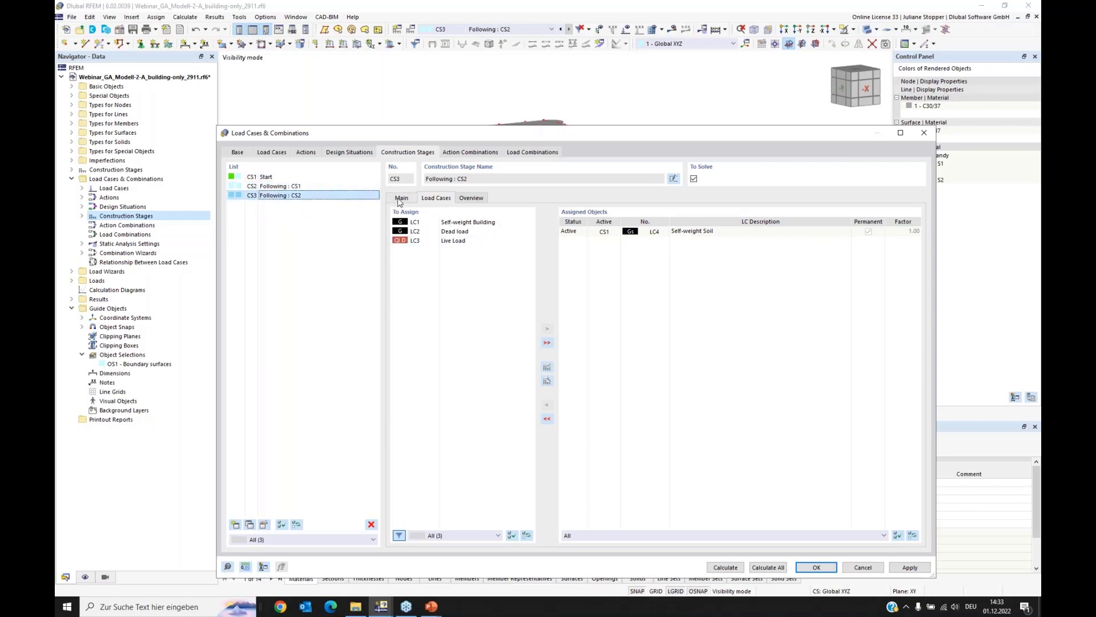
click(458, 225)
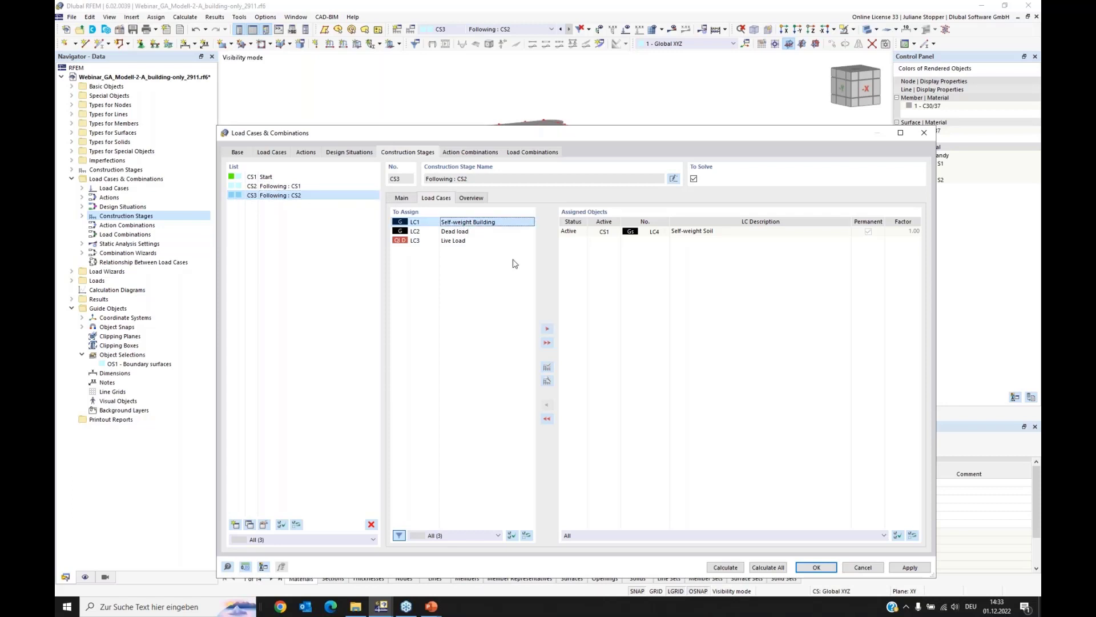
click(547, 329)
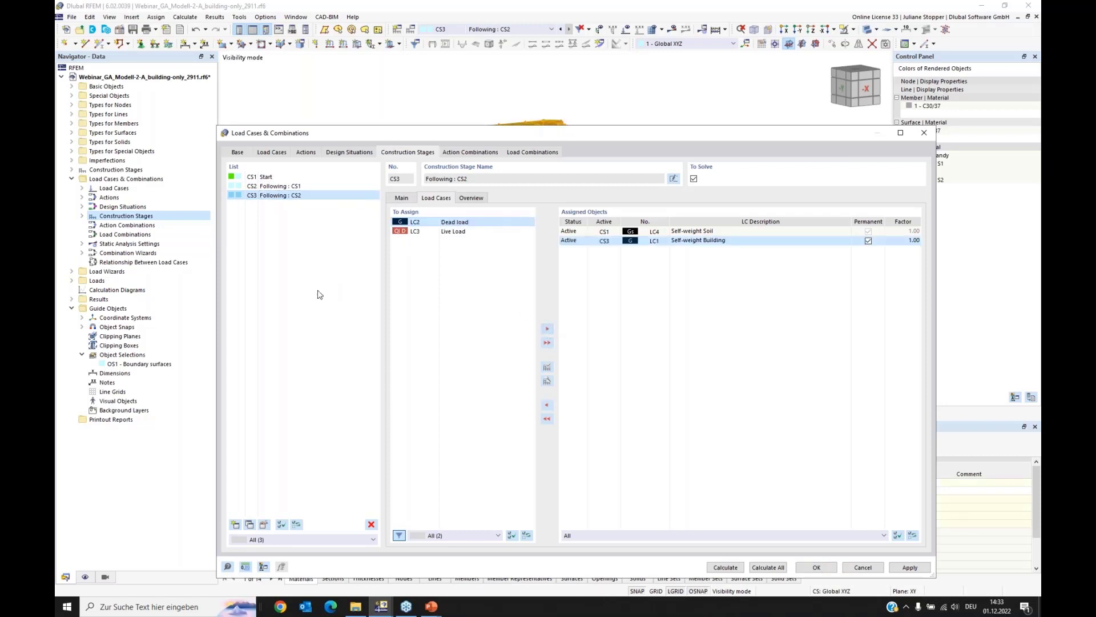
Step: Add construction stage CS4 following CS3 and assign load case LC2 Dead load to it
click(234, 525)
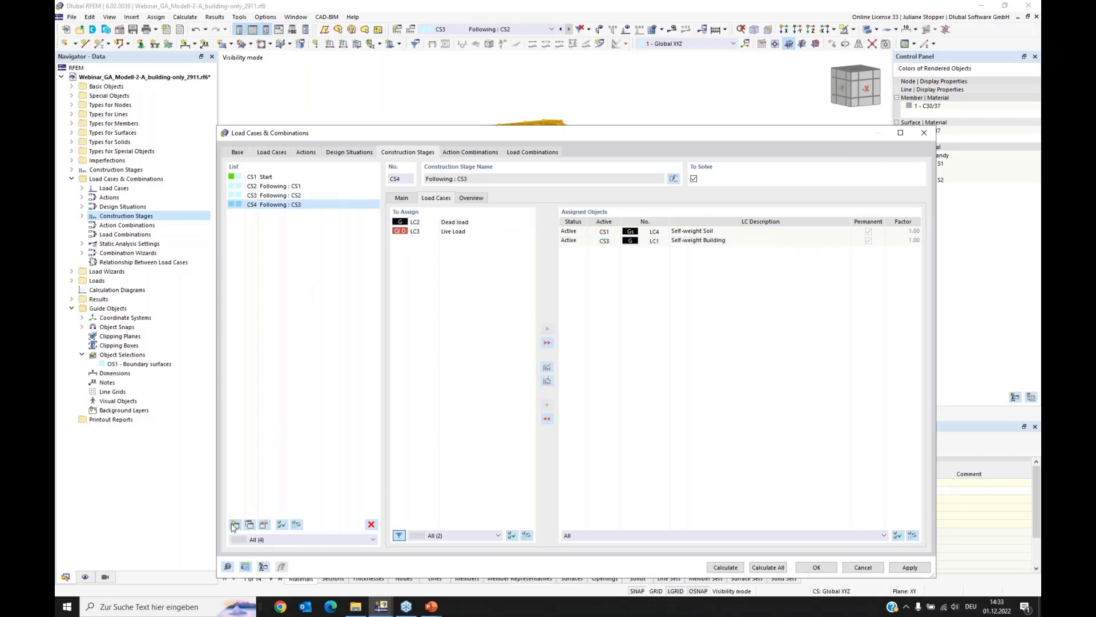
click(459, 223)
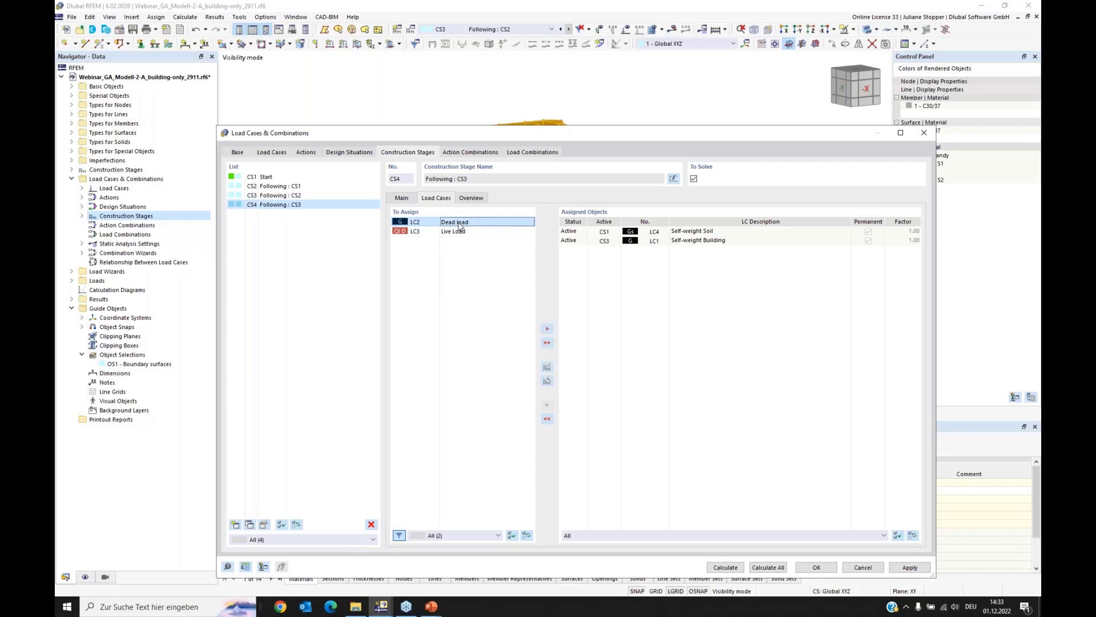
click(546, 330)
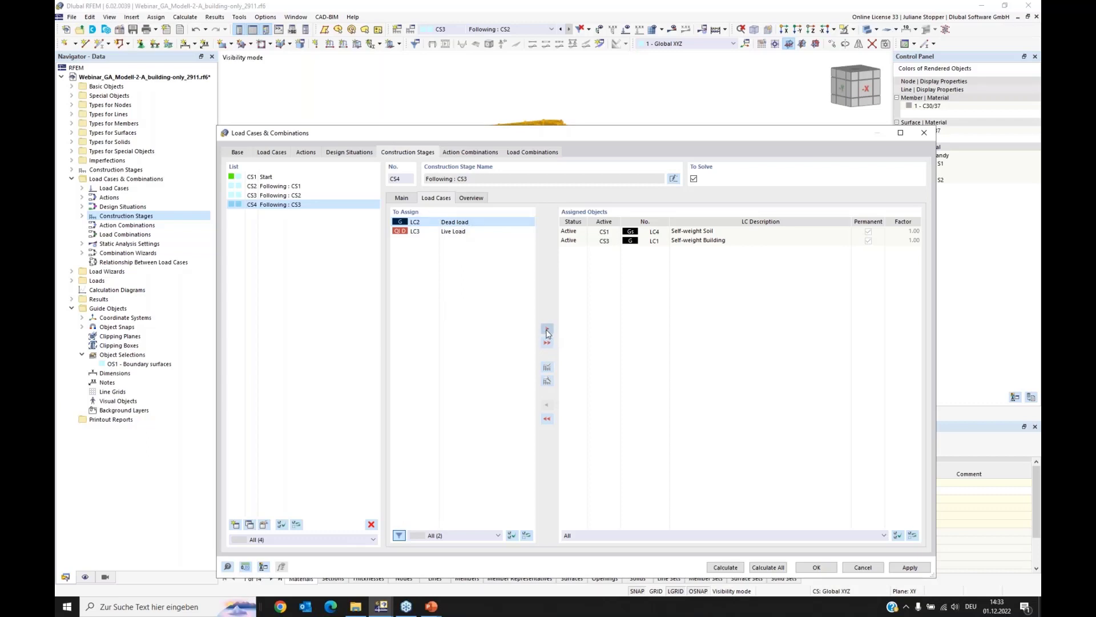
Step: Add construction stage CS5 following CS4 and assign load case LC3 Live Load to it as non-permanent
click(235, 527)
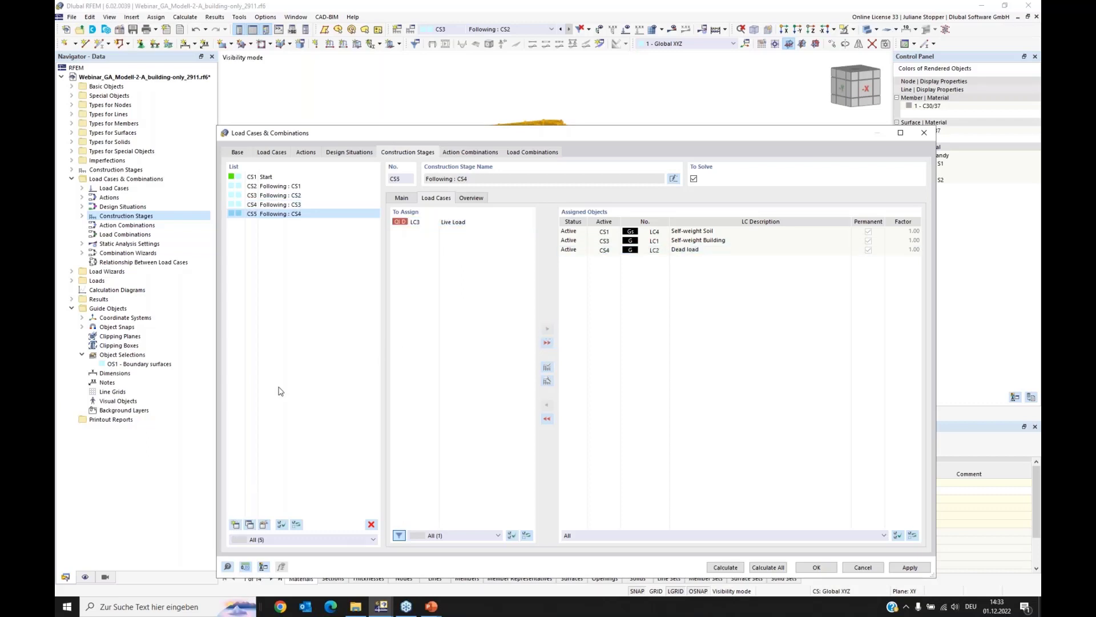
click(470, 222)
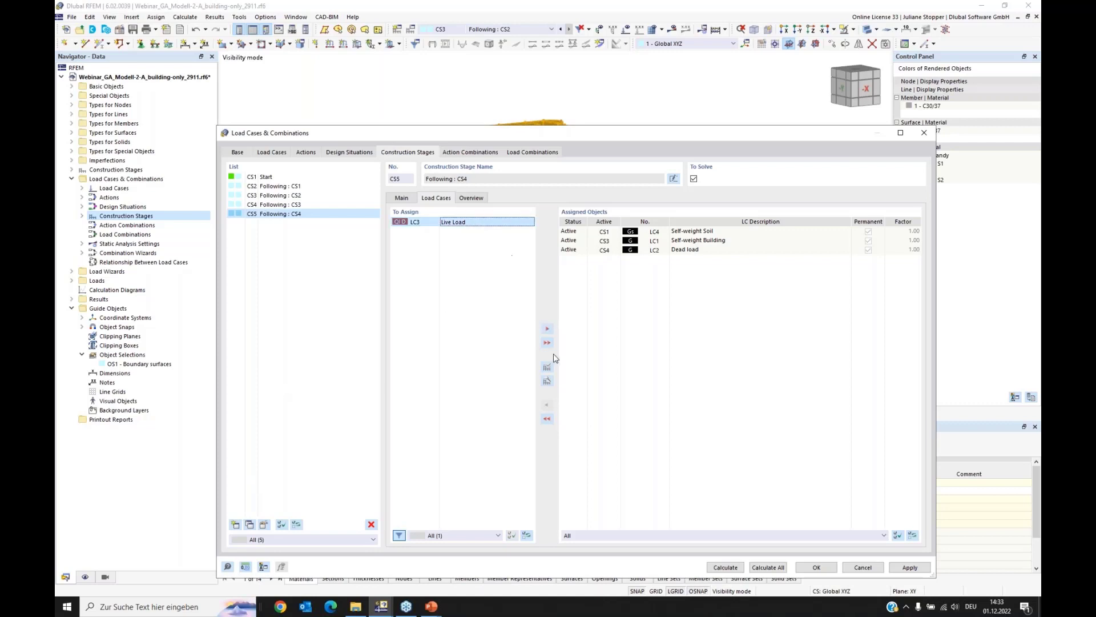
click(547, 329)
click(868, 259)
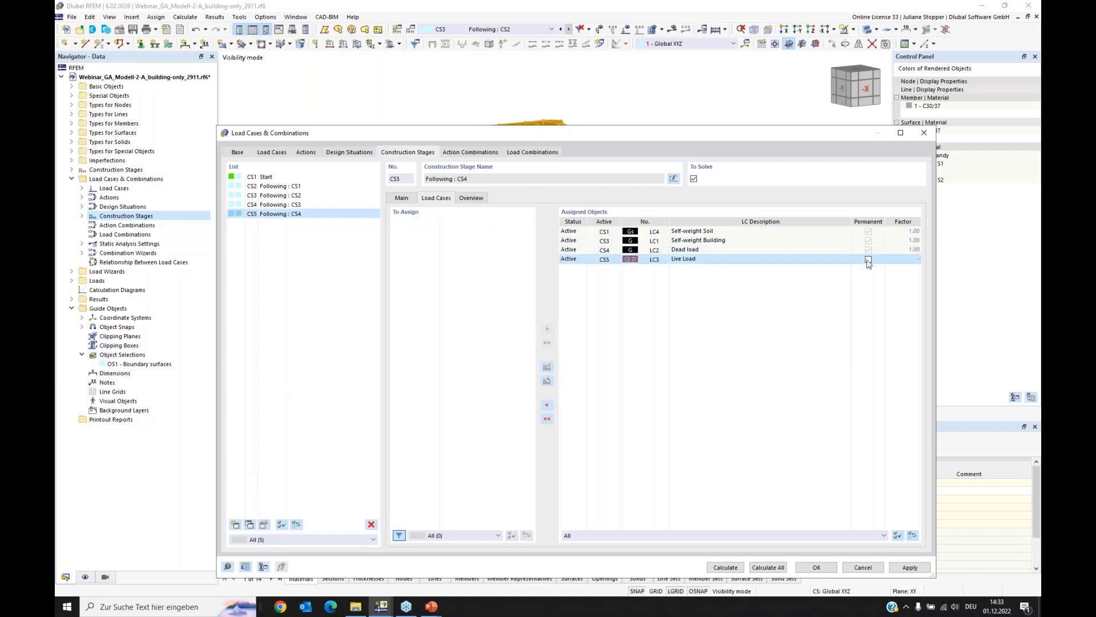
Step: From construction stage CS2, edit static analysis settings SA1 to use 4 load increments and save the results of all load increments
click(399, 198)
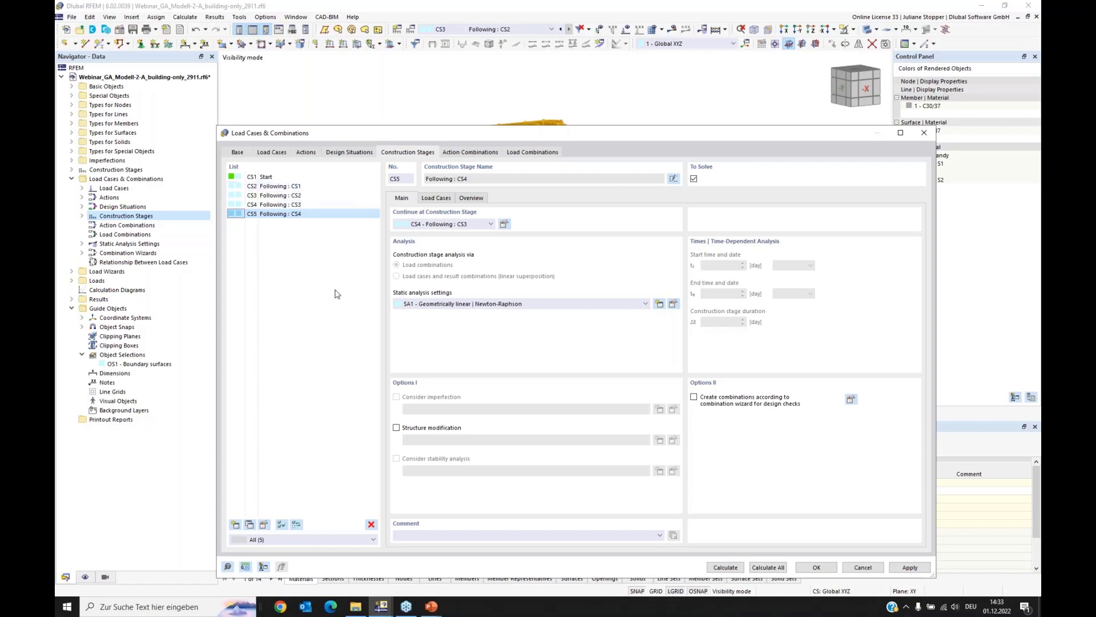
click(275, 187)
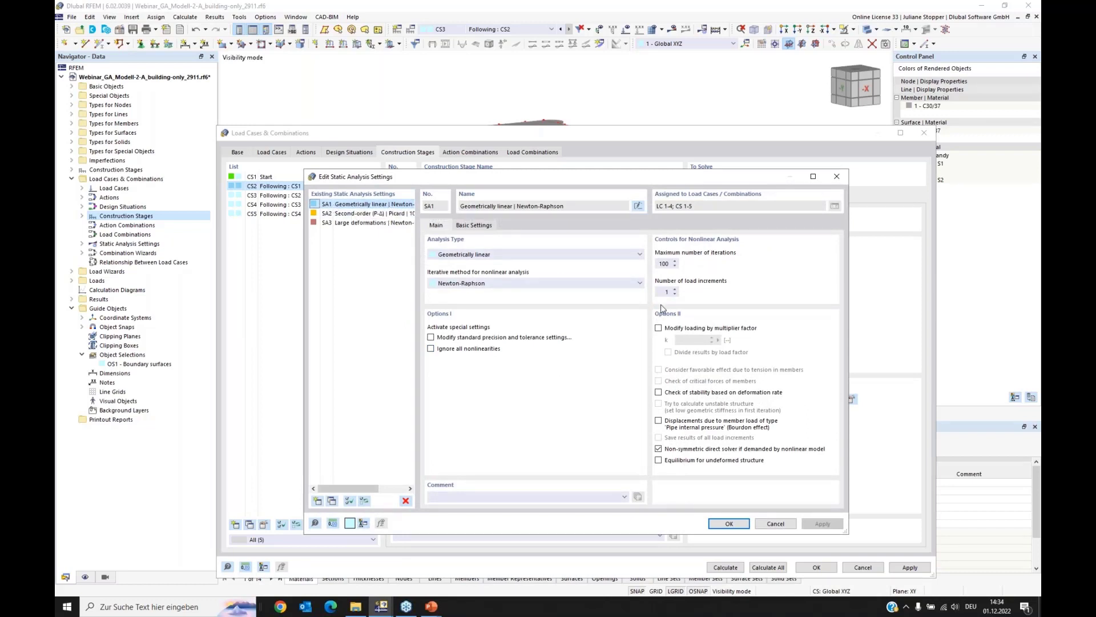
drag(661, 292, 682, 294)
click(664, 264)
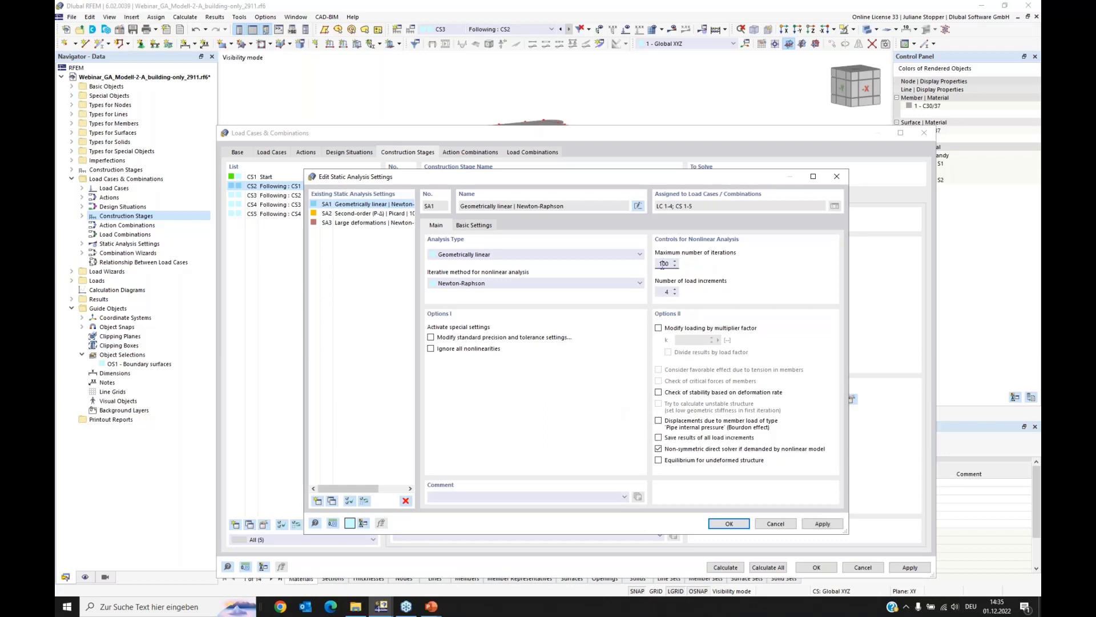
click(659, 438)
Step: Copy static analysis settings SA1 as SA4, enable equilibrium for the undeformed structure in the copy, and confirm
click(332, 501)
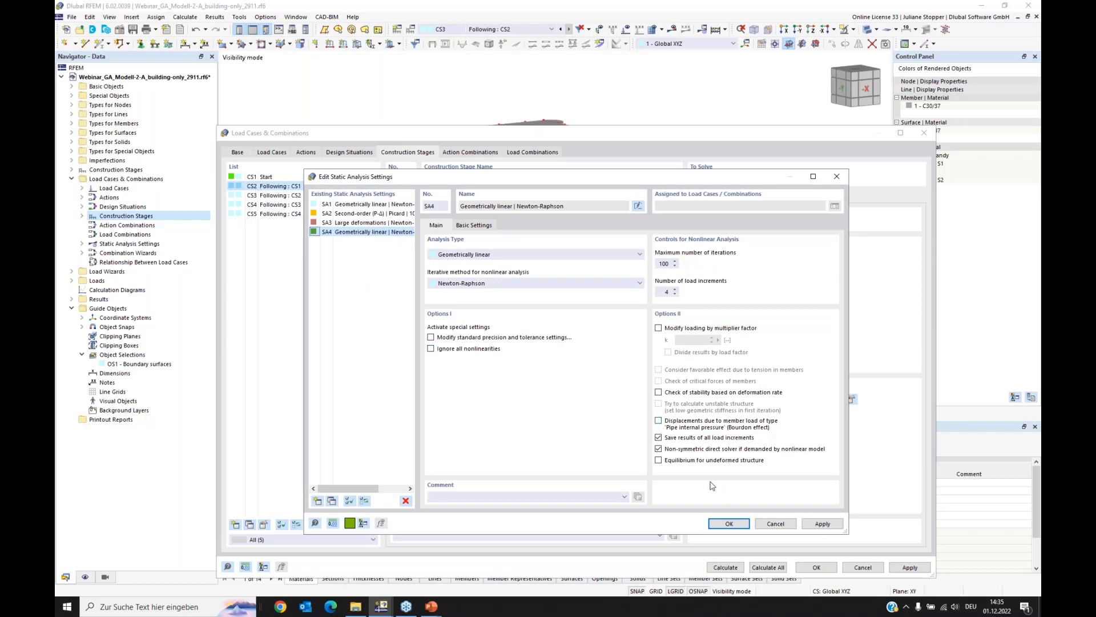
click(659, 461)
click(729, 524)
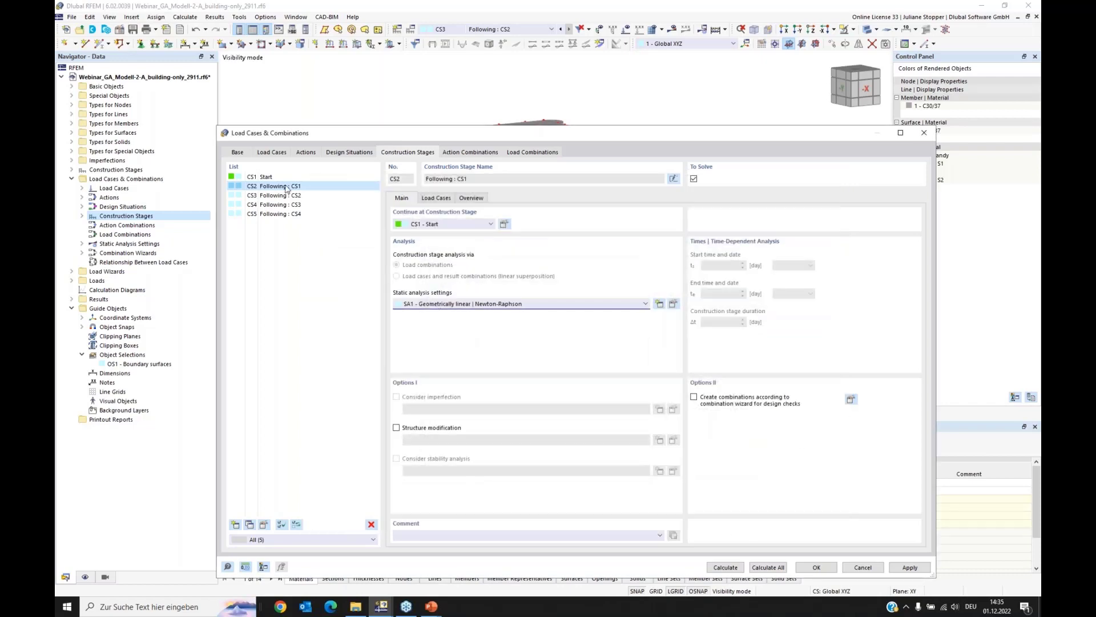
Step: Assign static analysis settings SA4 to construction stage CS2 and confirm the load cases and combinations
click(459, 306)
click(435, 321)
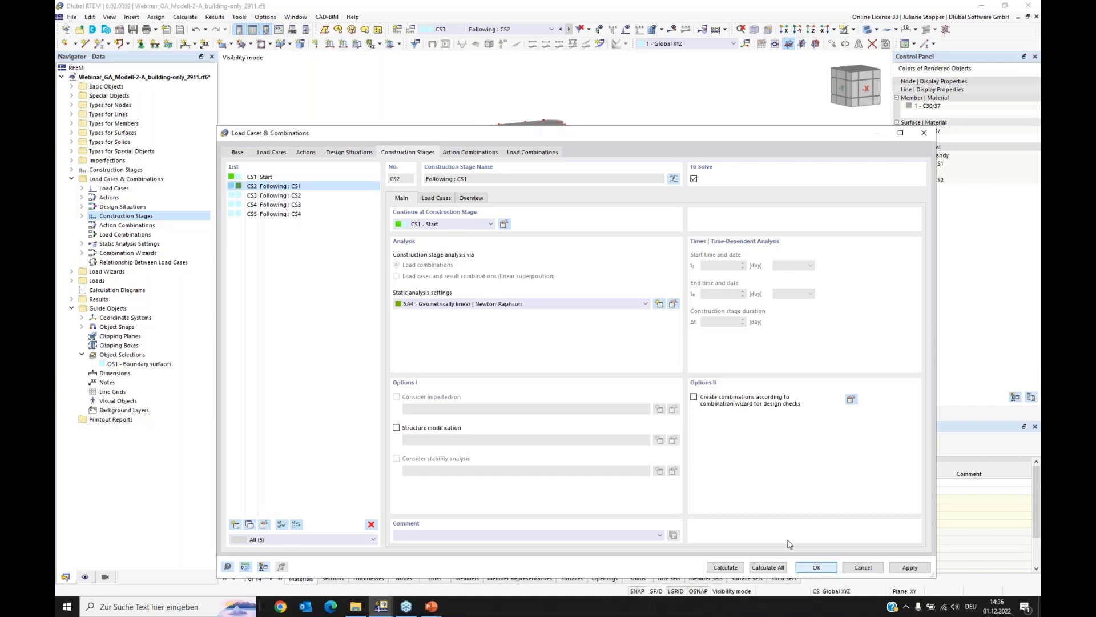
click(816, 566)
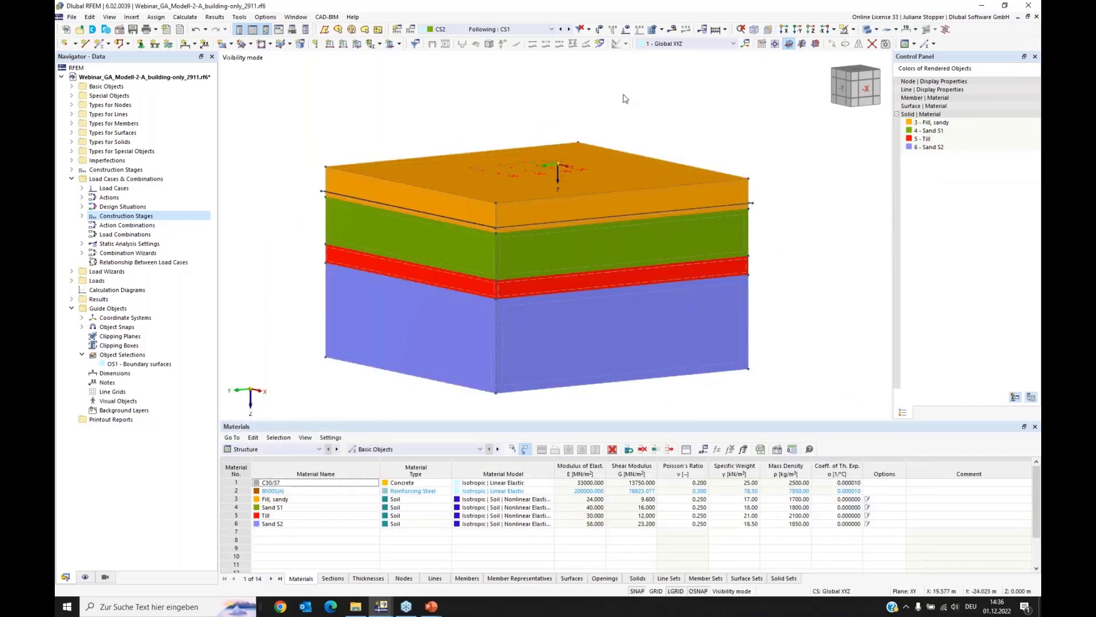
Step: View construction stages CS3 and CS4 with their loads in the model
click(570, 31)
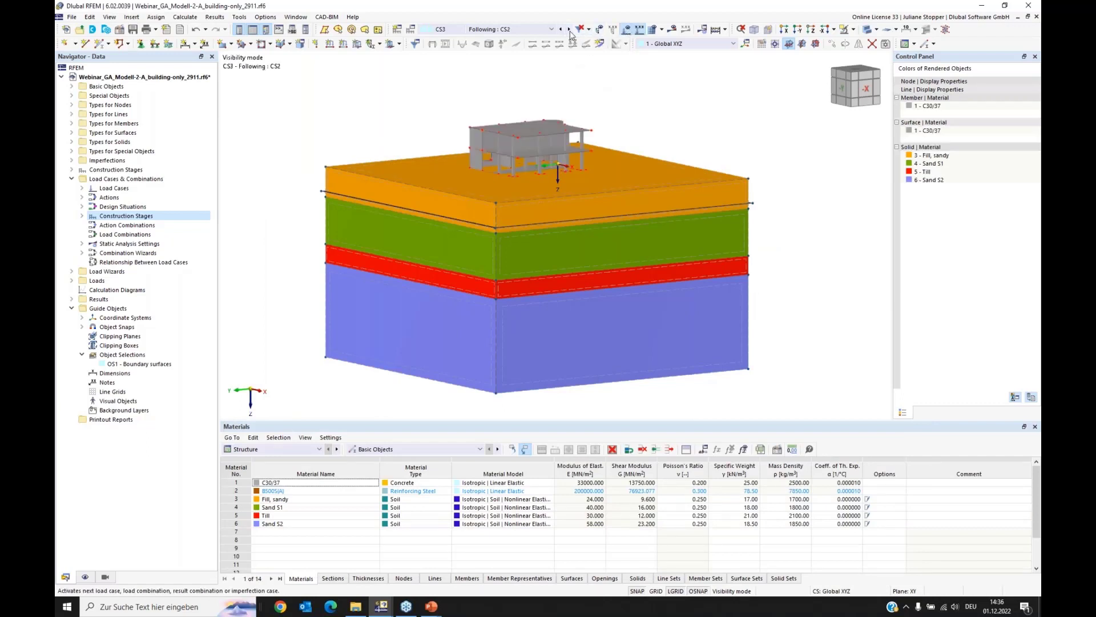
click(570, 31)
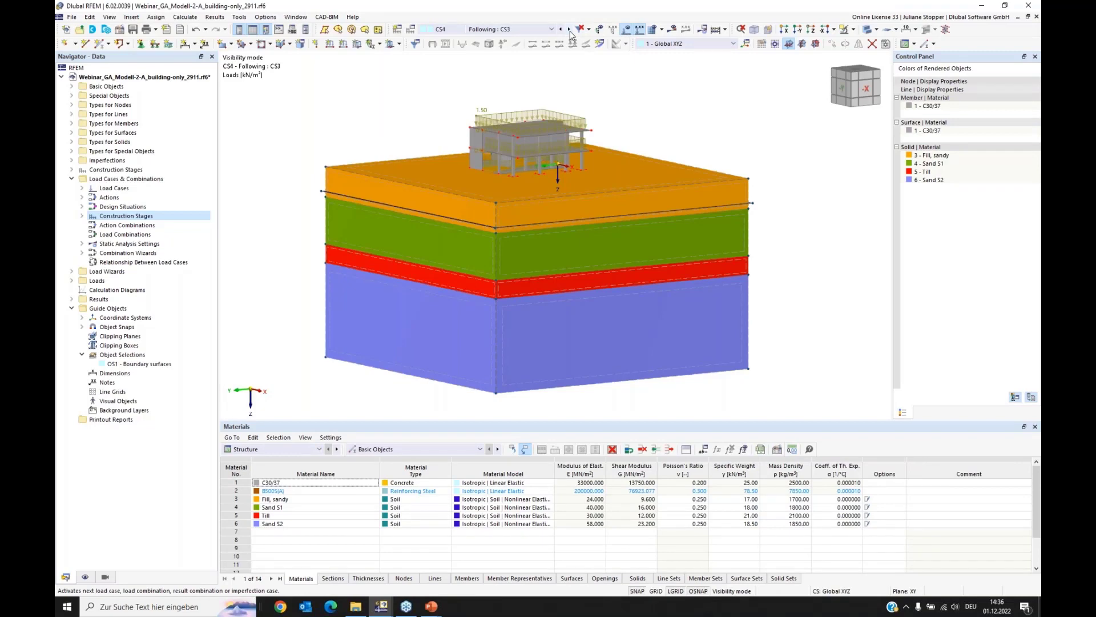
Step: View construction stage CS5 with its loads, and switch to the calculated model Webinar_GA_Modell-2-A_fertig.rf6 in a maximized window
click(570, 30)
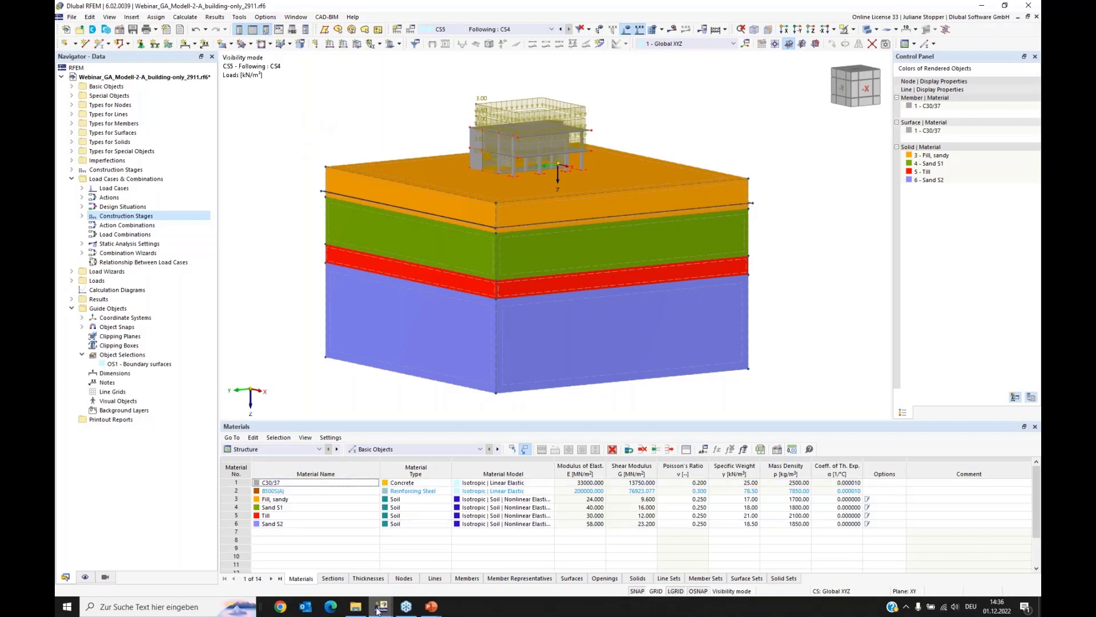
mouse_move(381, 610)
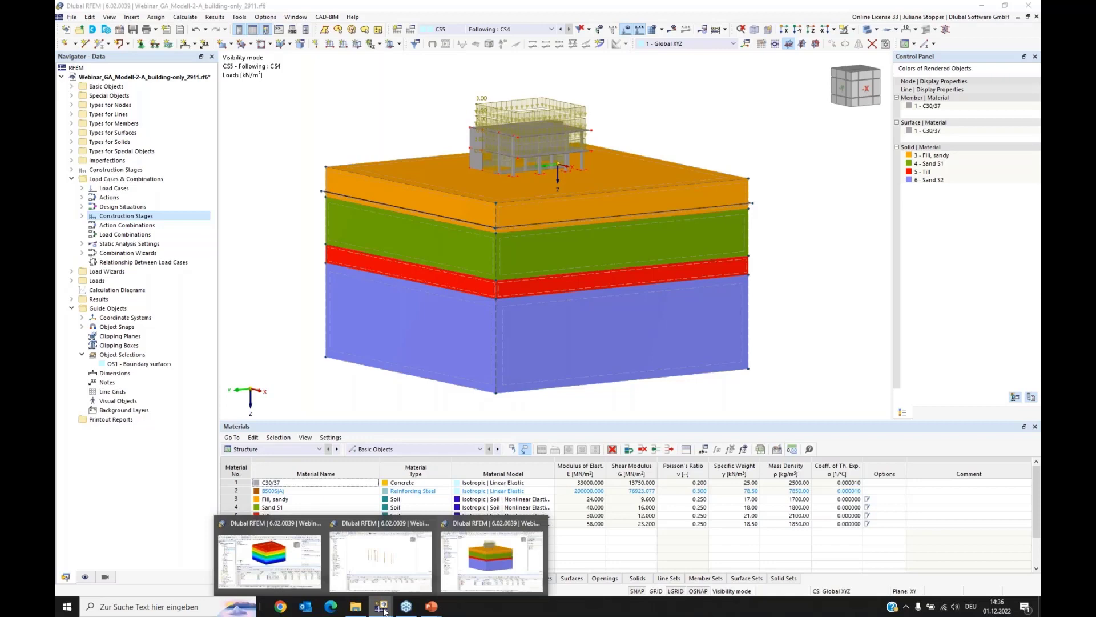
click(271, 562)
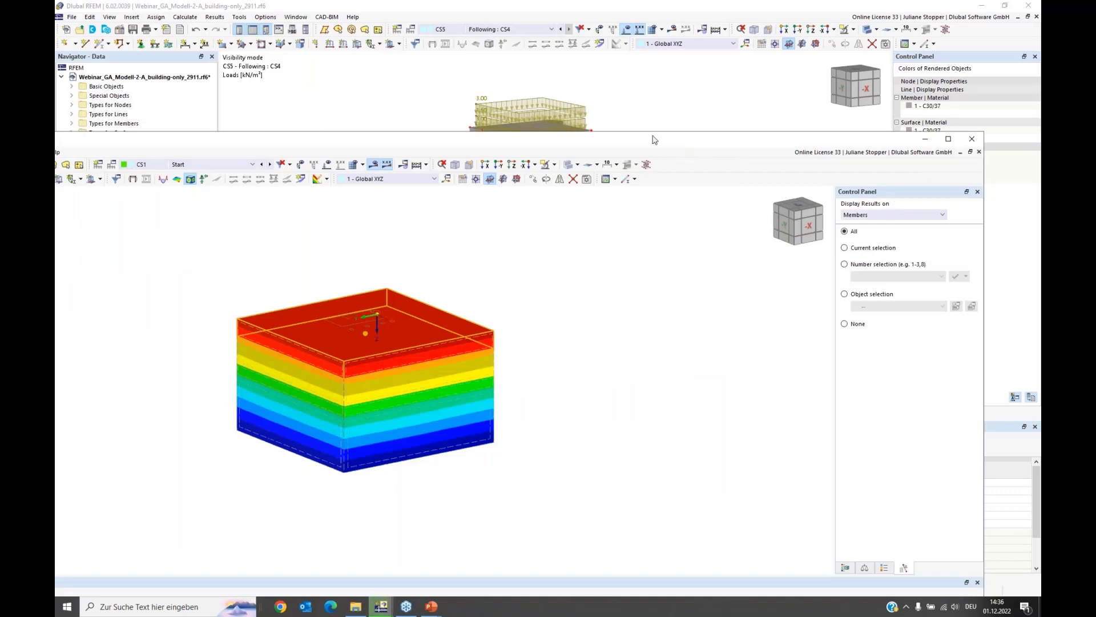
drag(653, 136, 429, 113)
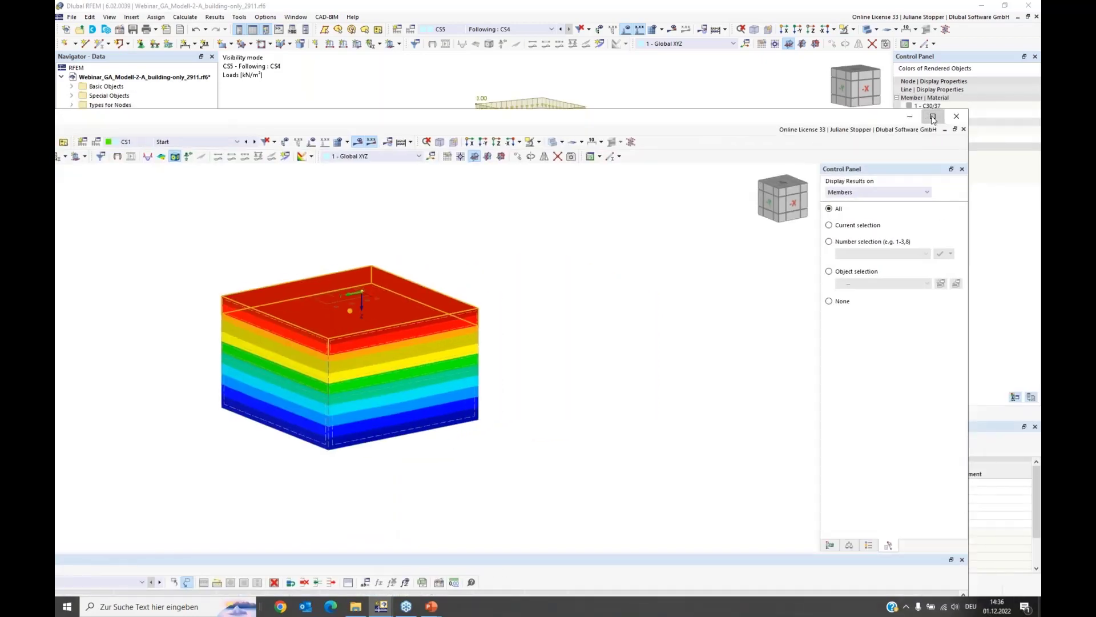
click(933, 117)
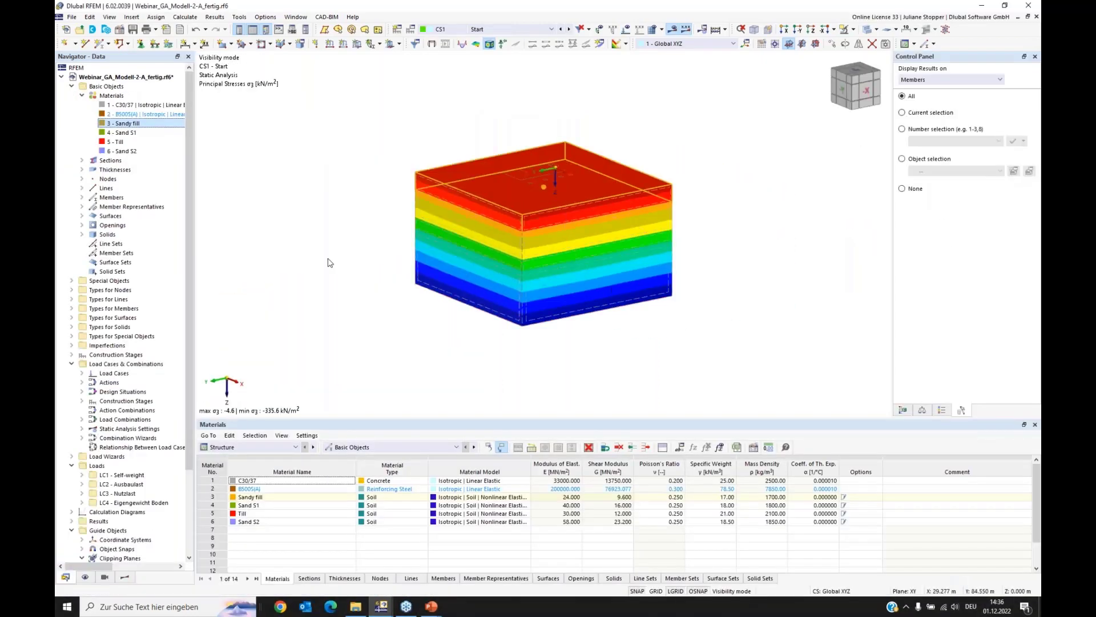
Step: Display the basic stresses σz of the soil solids for construction stage CS1 with the color scale, and inspect the soil massif
click(124, 577)
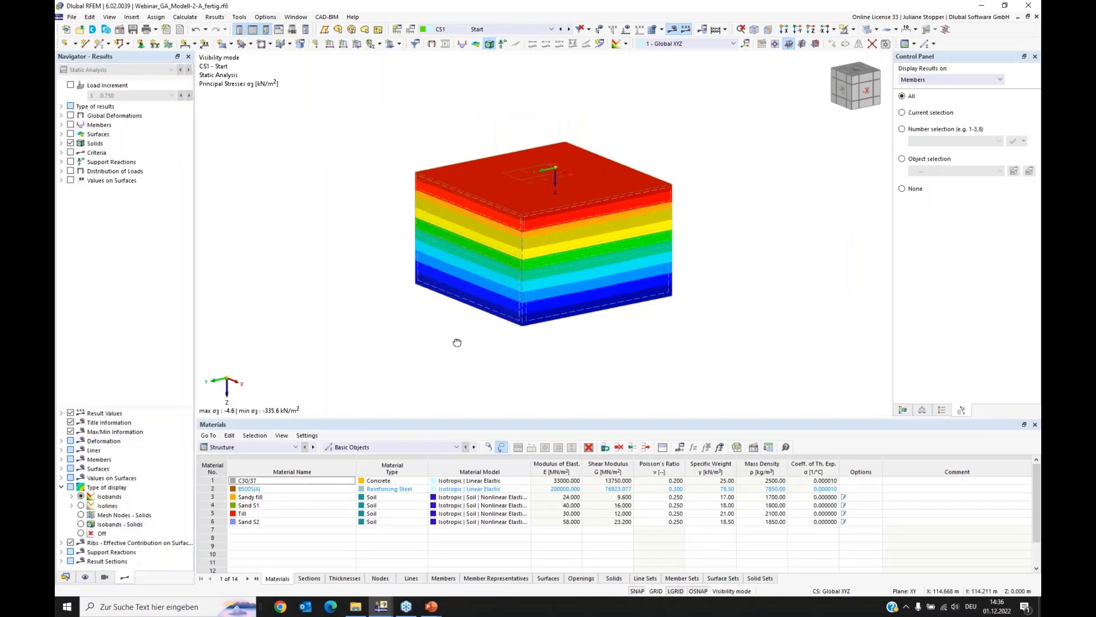
ctrl+middle_drag(457, 342, 514, 353)
scroll(605, 350, up, 1)
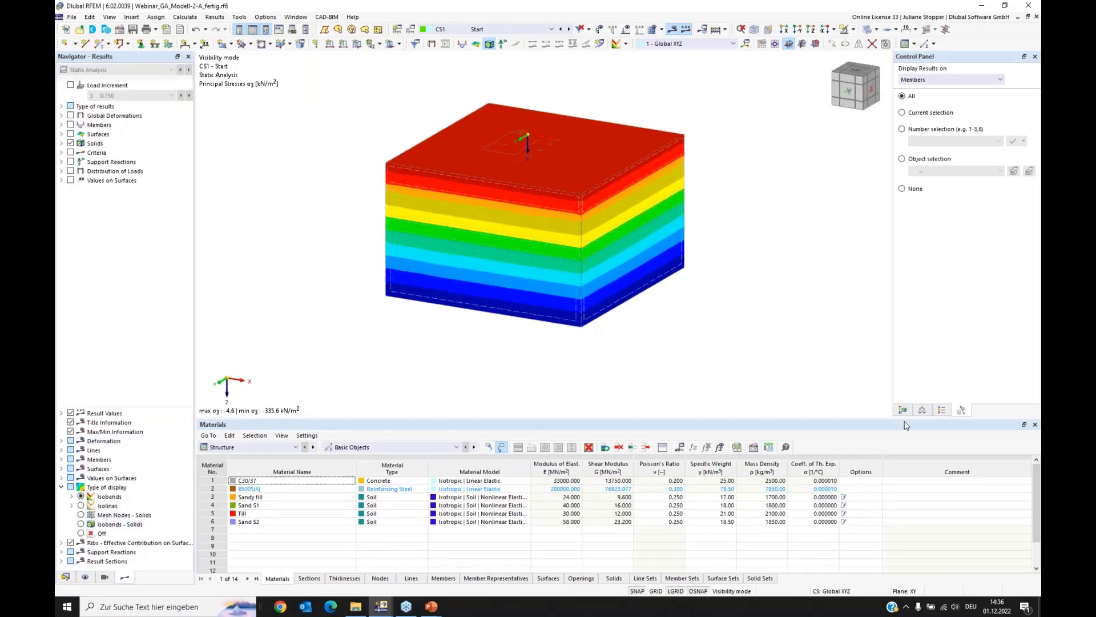
click(903, 410)
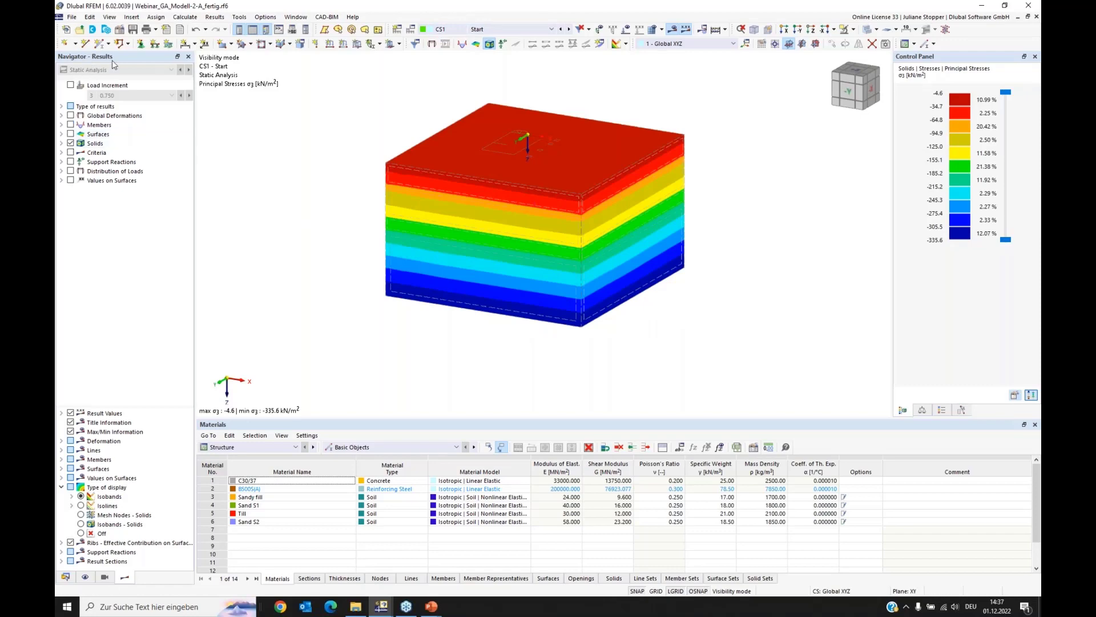
click(61, 144)
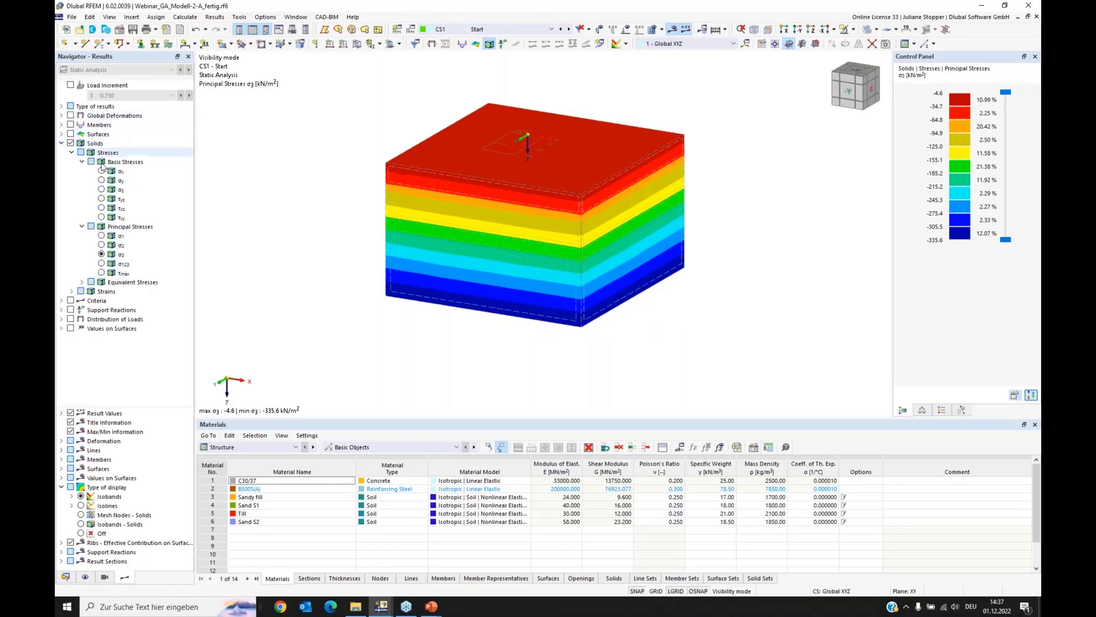
click(101, 190)
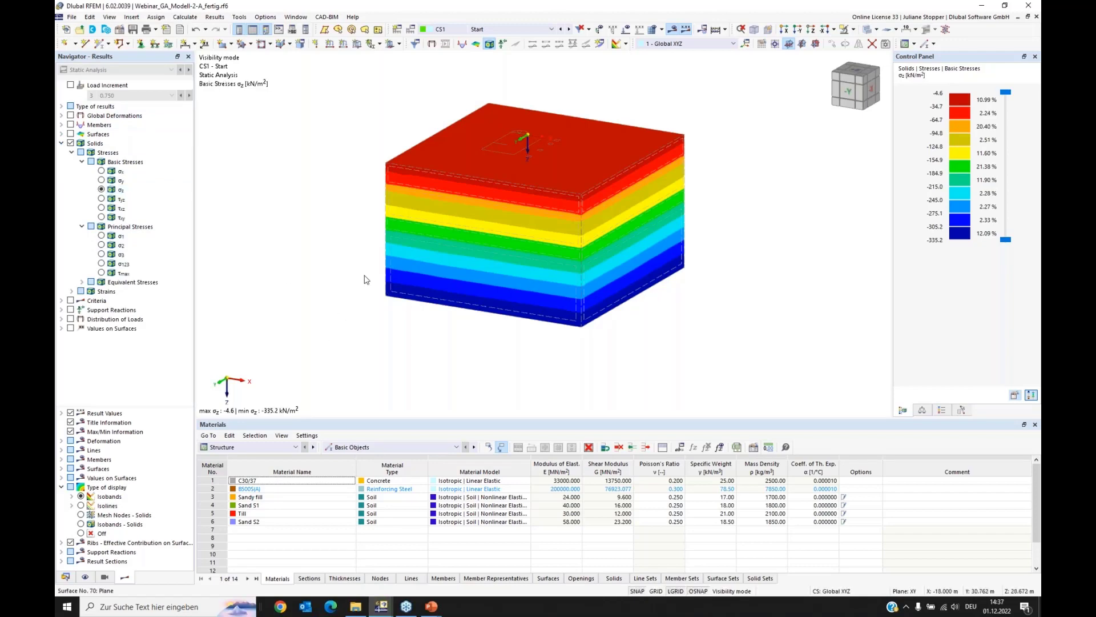
middle_drag(365, 279, 414, 341)
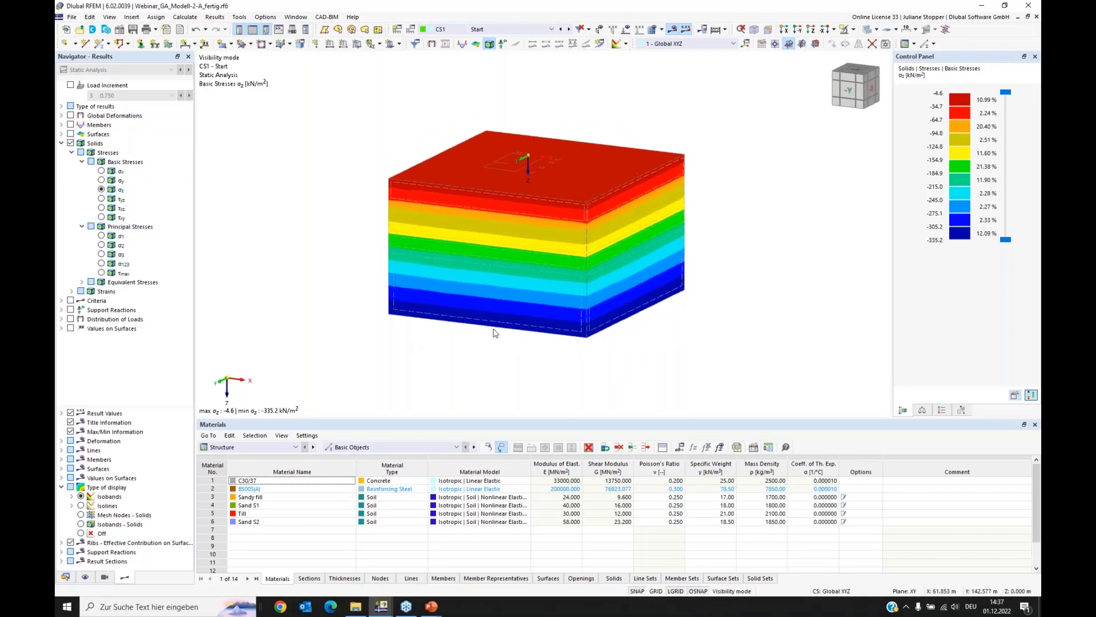
scroll(496, 331, up, 2)
middle_drag(550, 234, 525, 259)
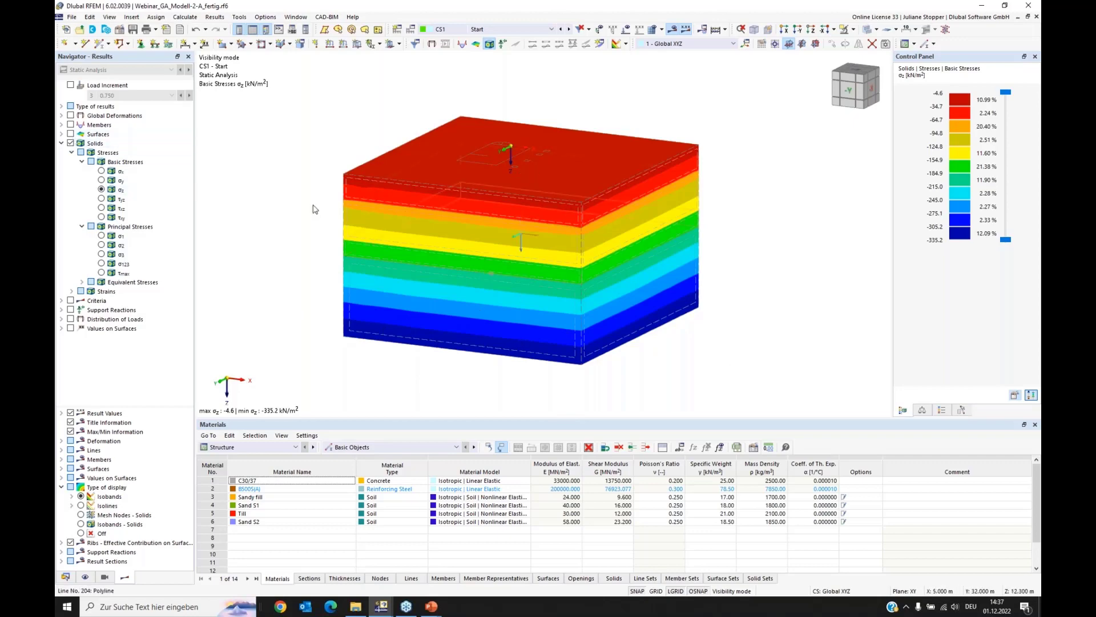
Step: Examine the global deformations uz for construction stage CS2, and return to the basic stresses σz of the solids
click(62, 116)
click(71, 116)
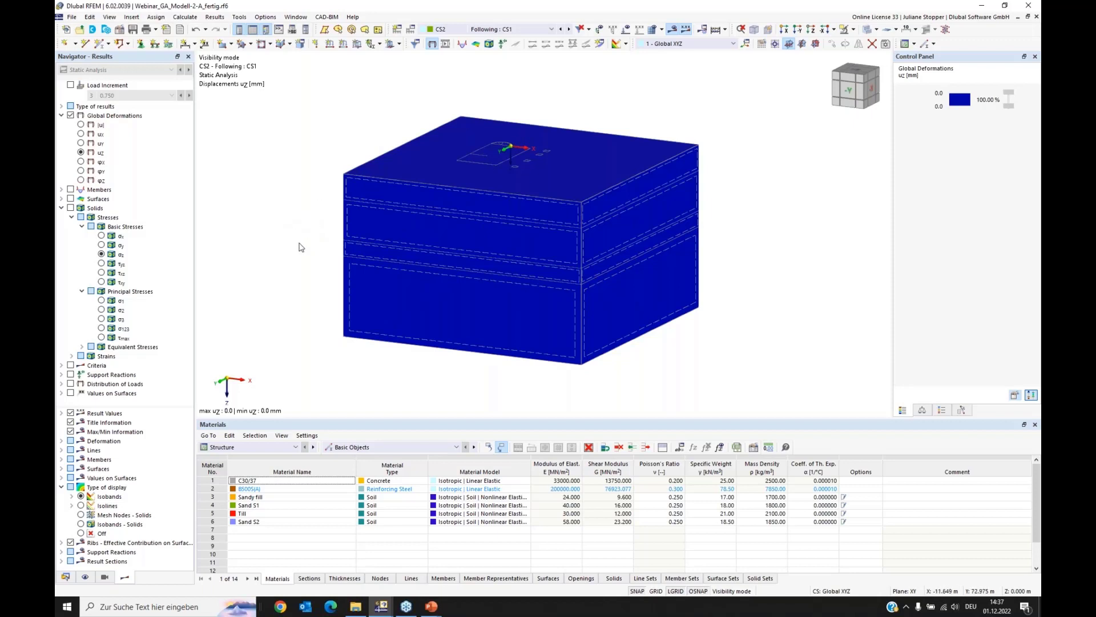
click(71, 210)
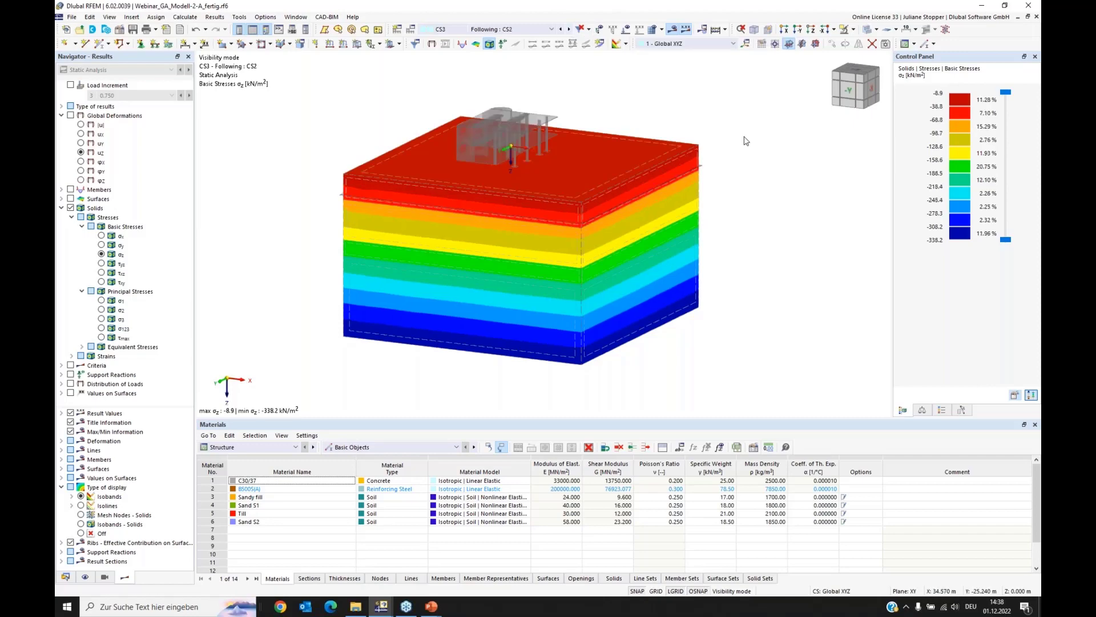
Step: Examine the uz displacements of building and soil for construction stage CS3, and switch back to the solids' σz stresses
click(72, 119)
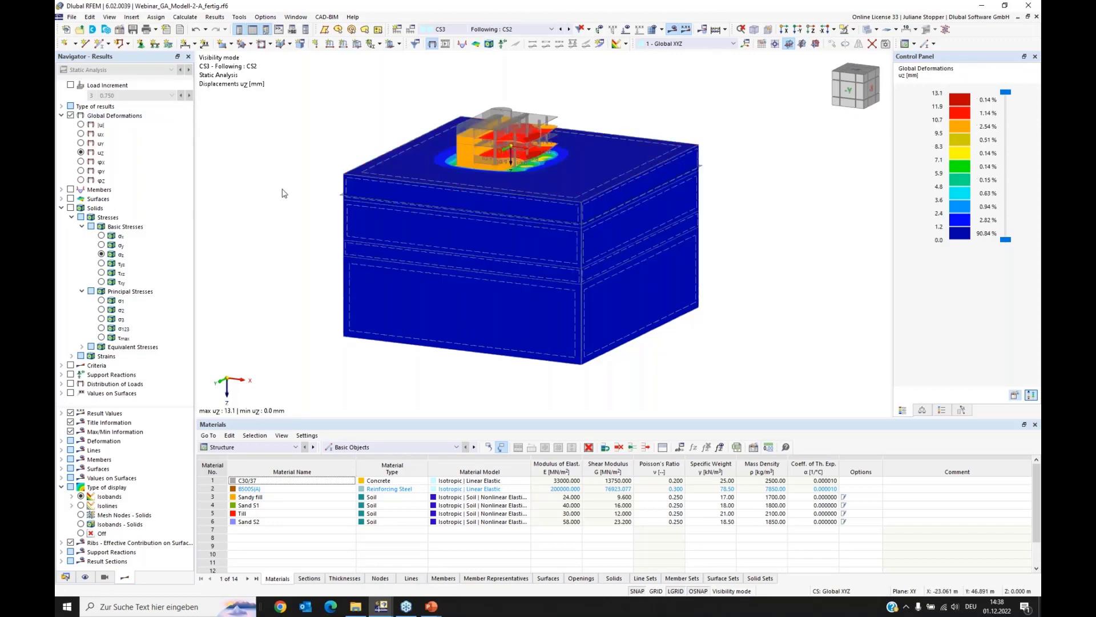
ctrl+middle_drag(823, 229, 705, 240)
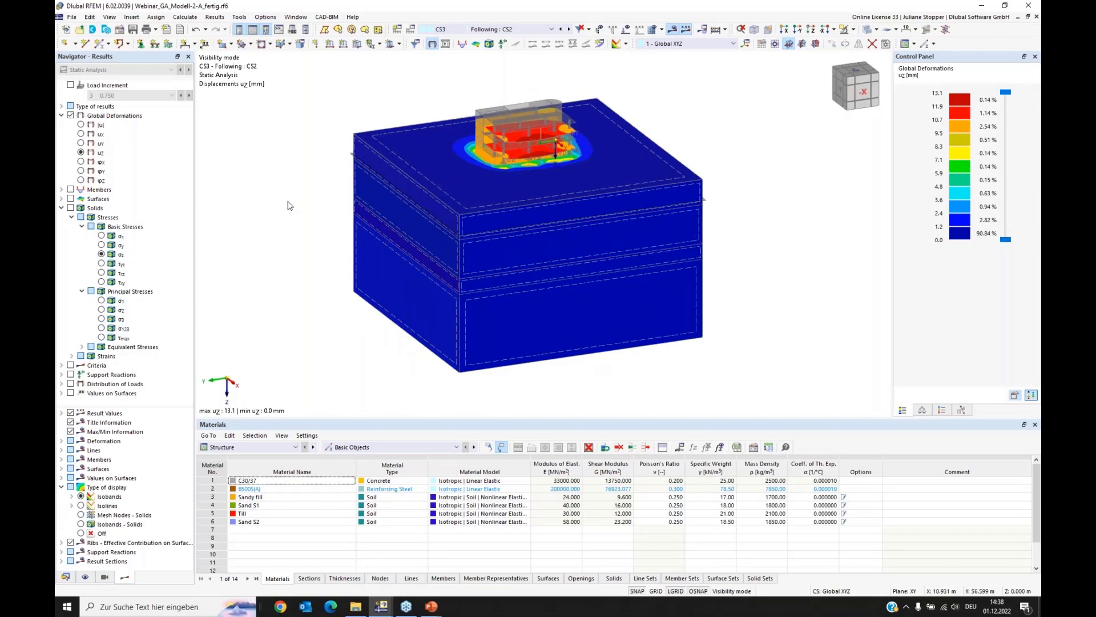
click(71, 209)
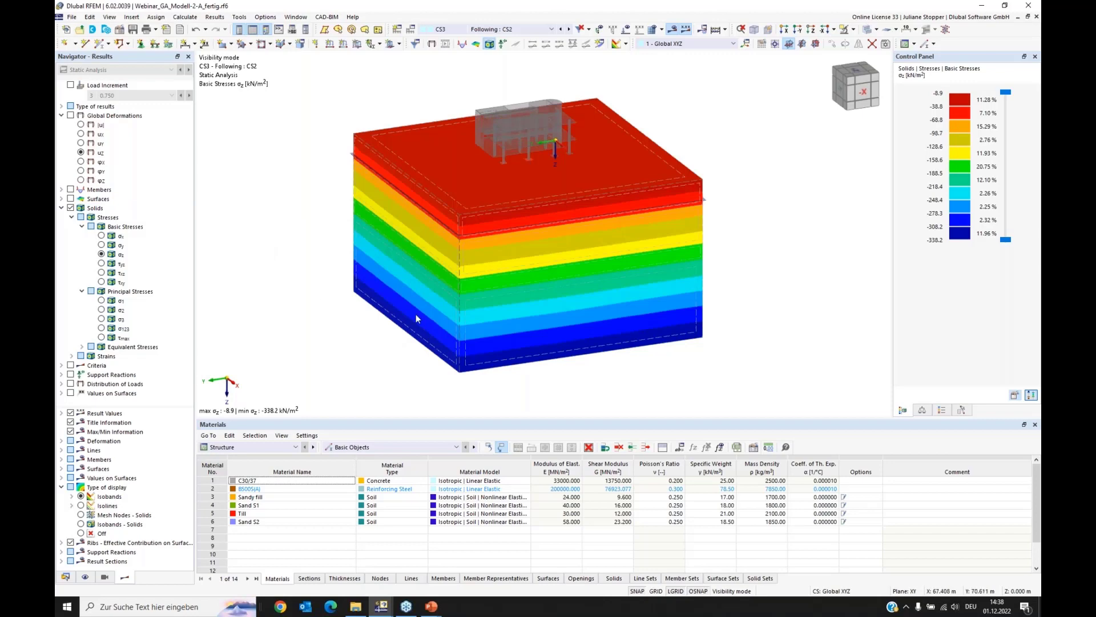
Step: View the solids' σz stresses for construction stage CS4 and turn on the display of its loads
middle_drag(383, 306, 377, 303)
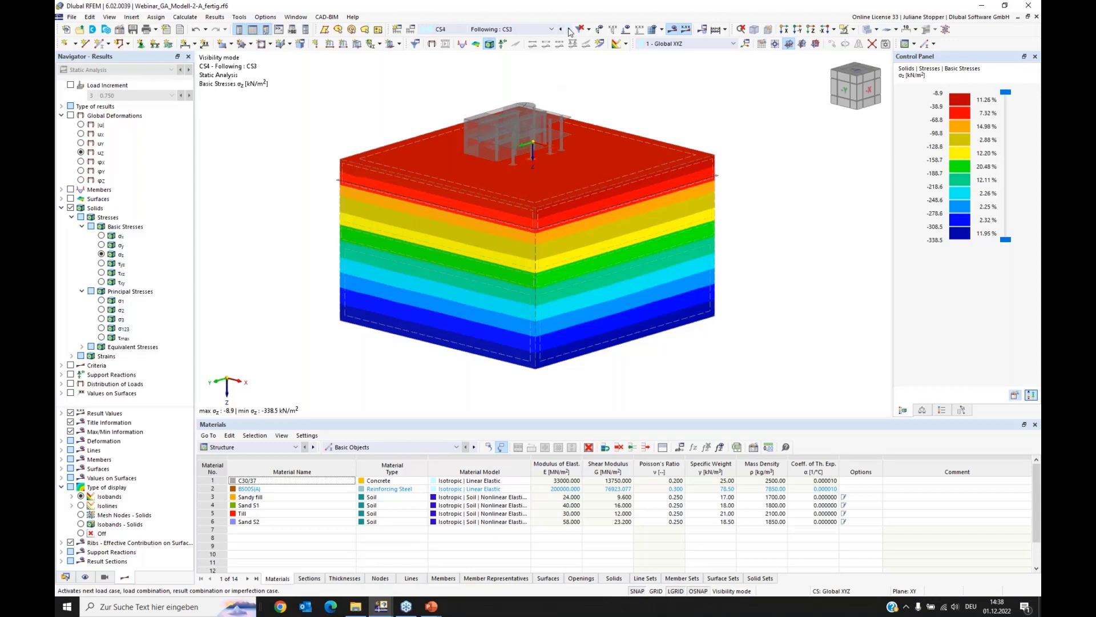
click(626, 31)
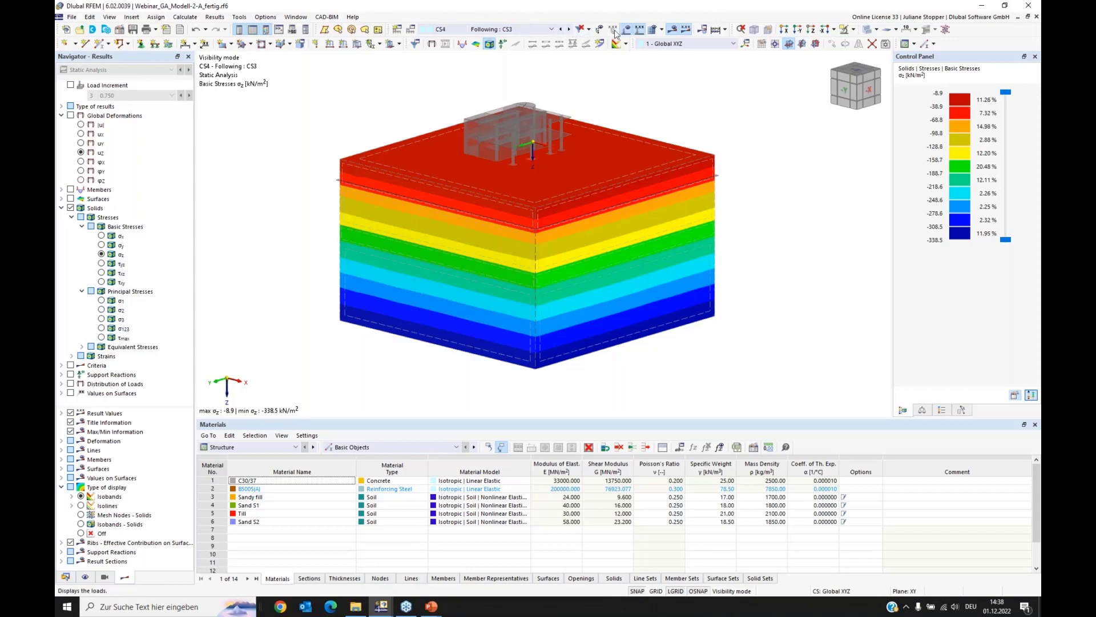
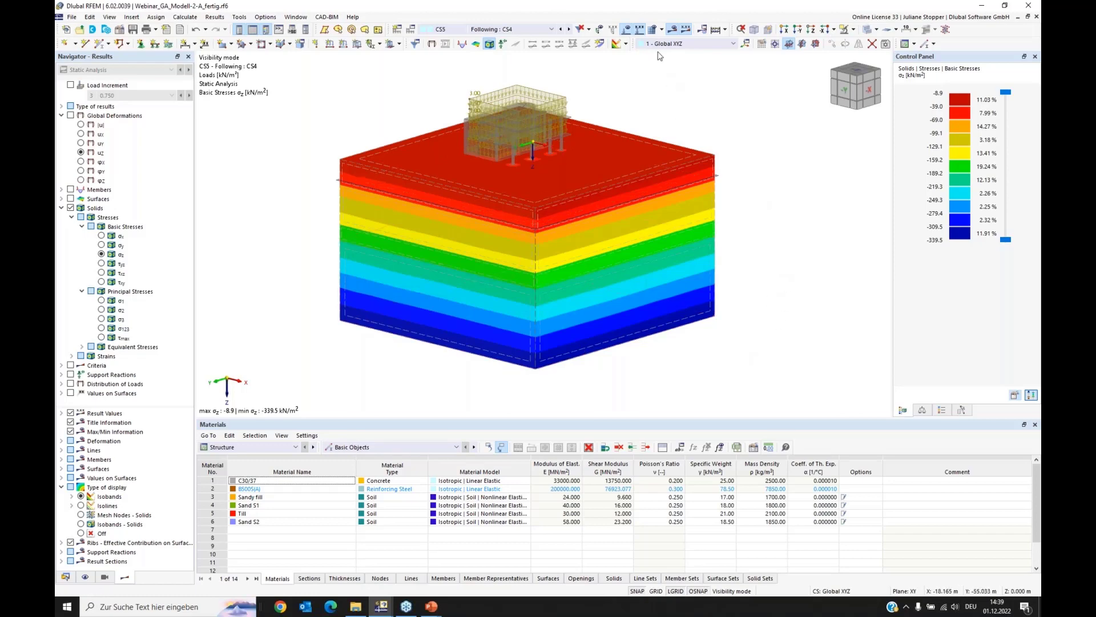
Step: Hide the loads of construction stage CS5 and display the building as a wireframe model
click(626, 43)
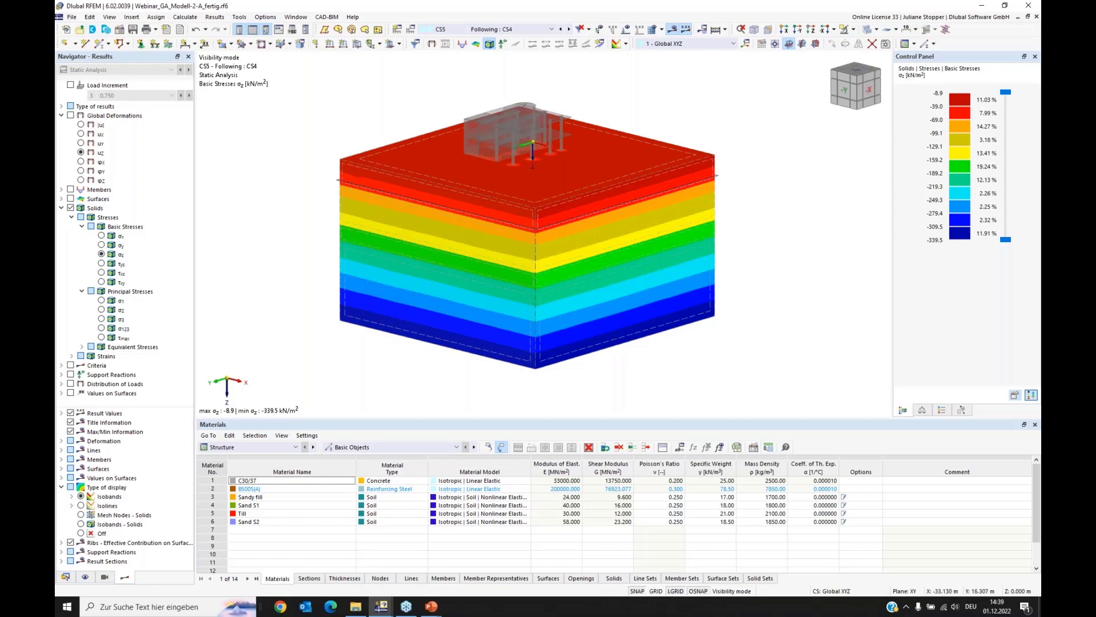
ctrl+middle_drag(356, 156, 403, 235)
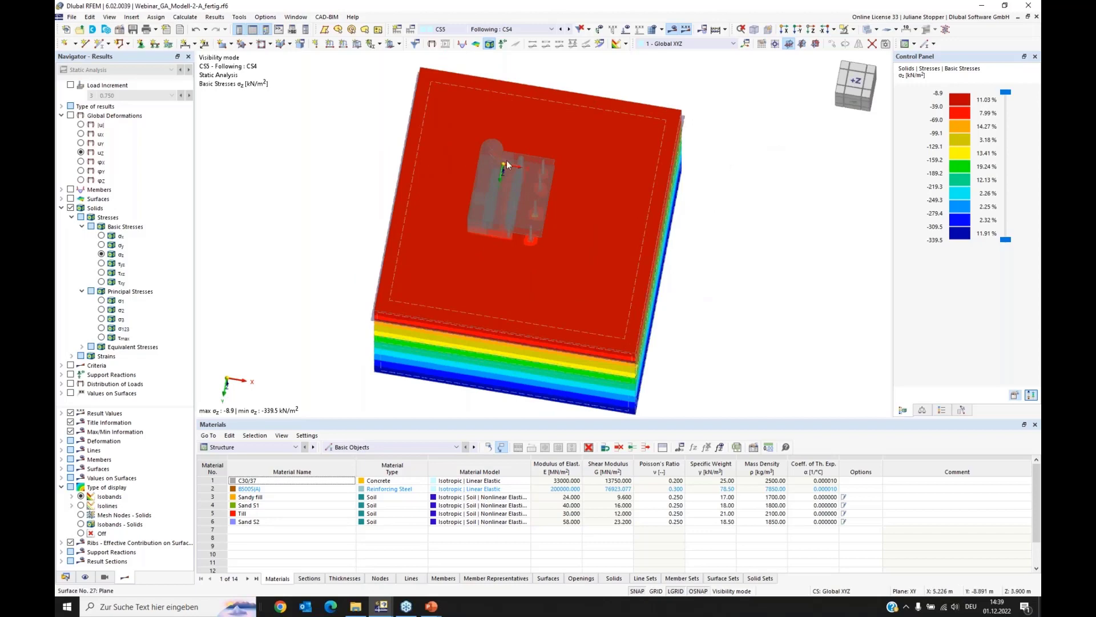
click(877, 29)
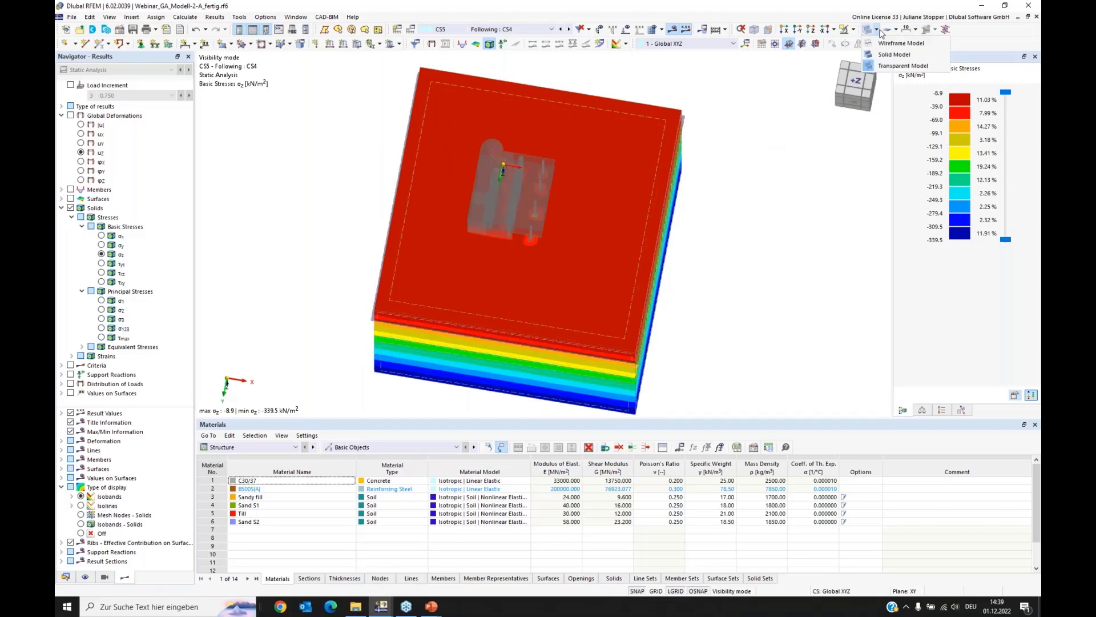
click(897, 43)
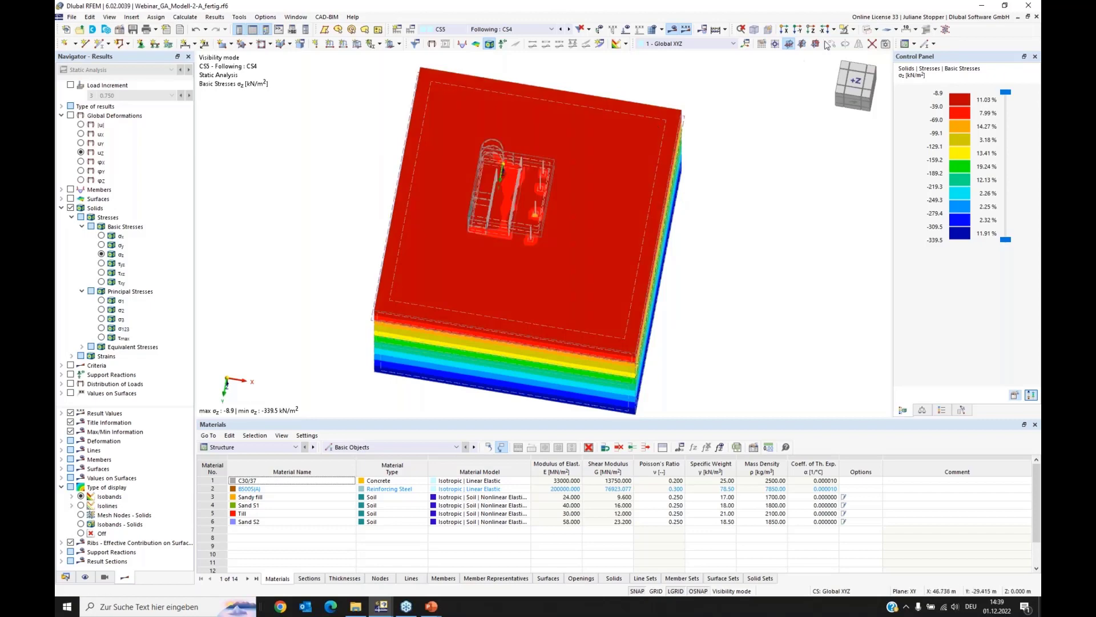
Step: Examine the solids' σz stresses for CS5 around the foundations, from above and in a tilted view
click(811, 30)
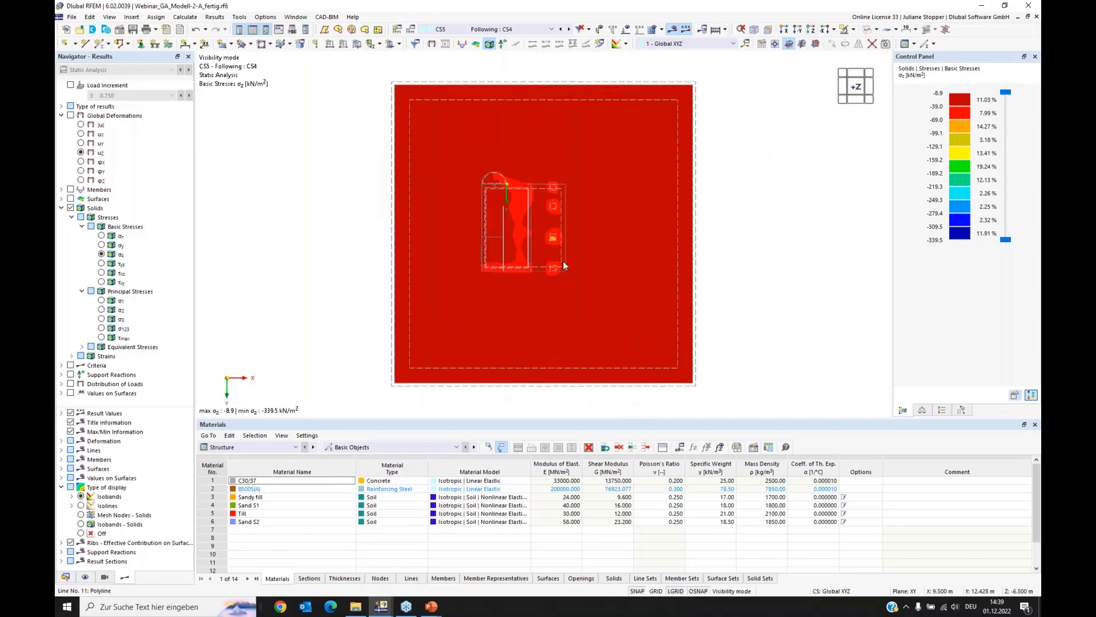
scroll(563, 262, up, 5)
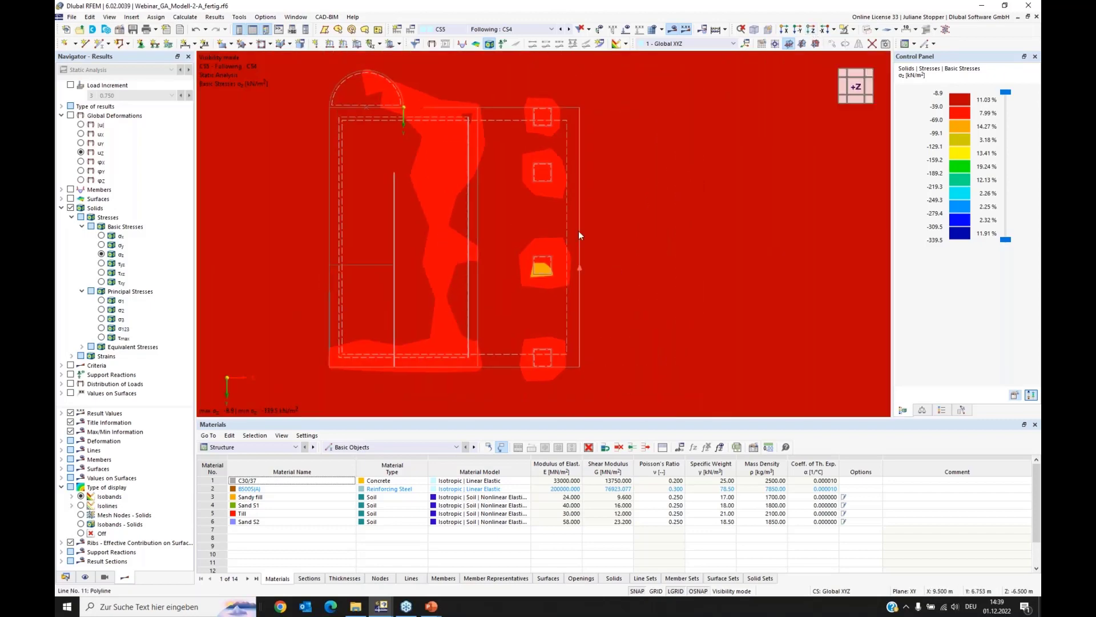
scroll(578, 230, down, 2)
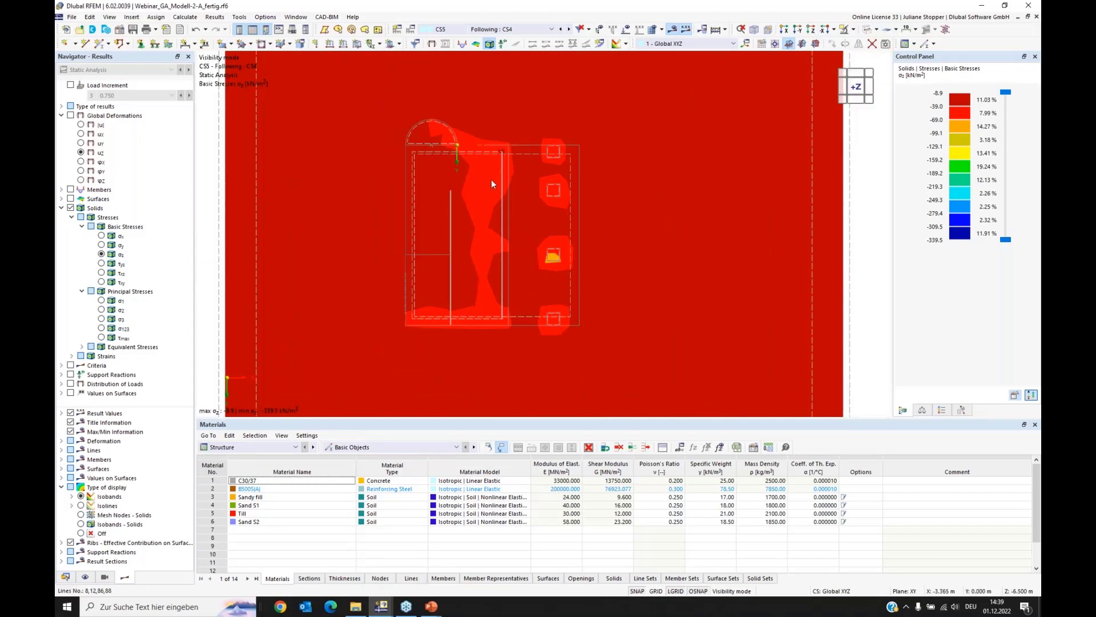
ctrl+middle_drag(477, 299, 614, 346)
scroll(444, 268, down, 4)
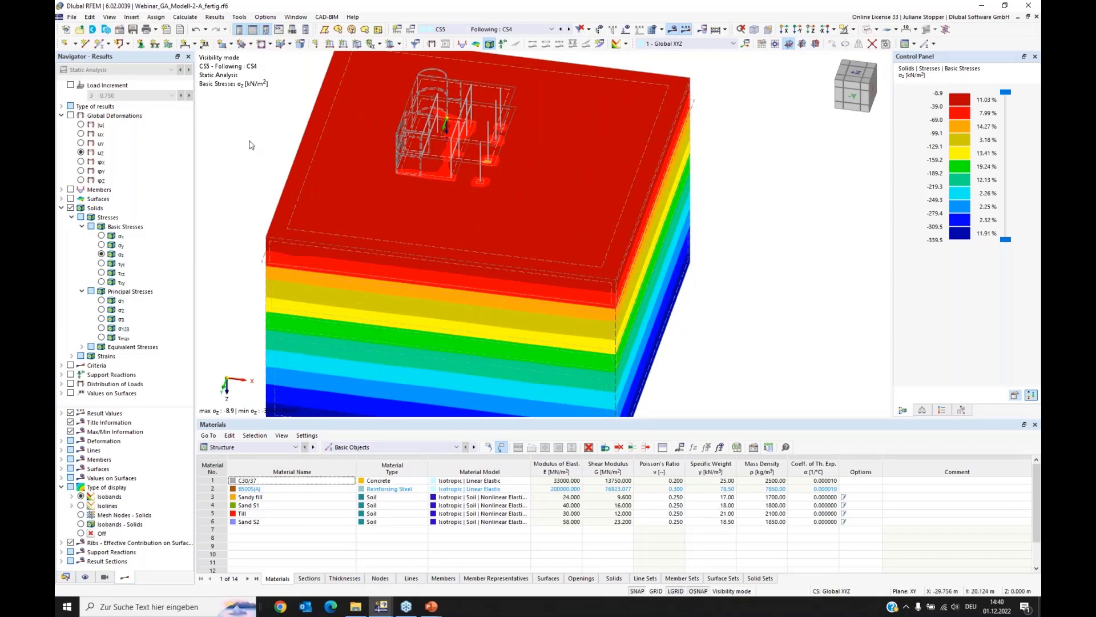
middle_drag(262, 135, 294, 153)
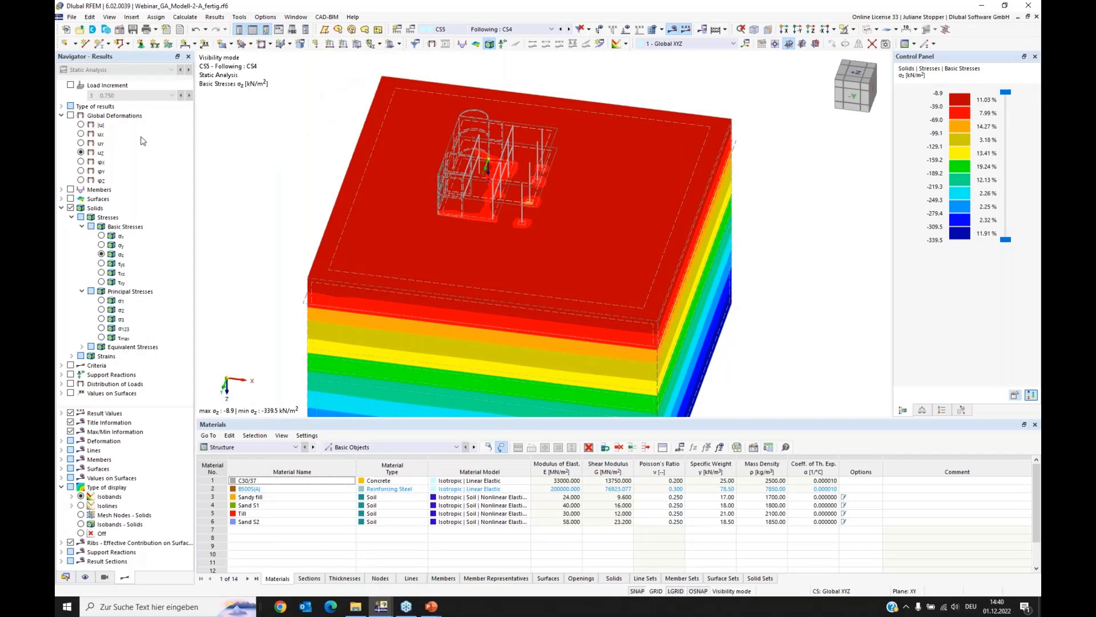
Step: Switch the results to load combination CO1 and review its initial state and construction stage settings without changing them
click(62, 107)
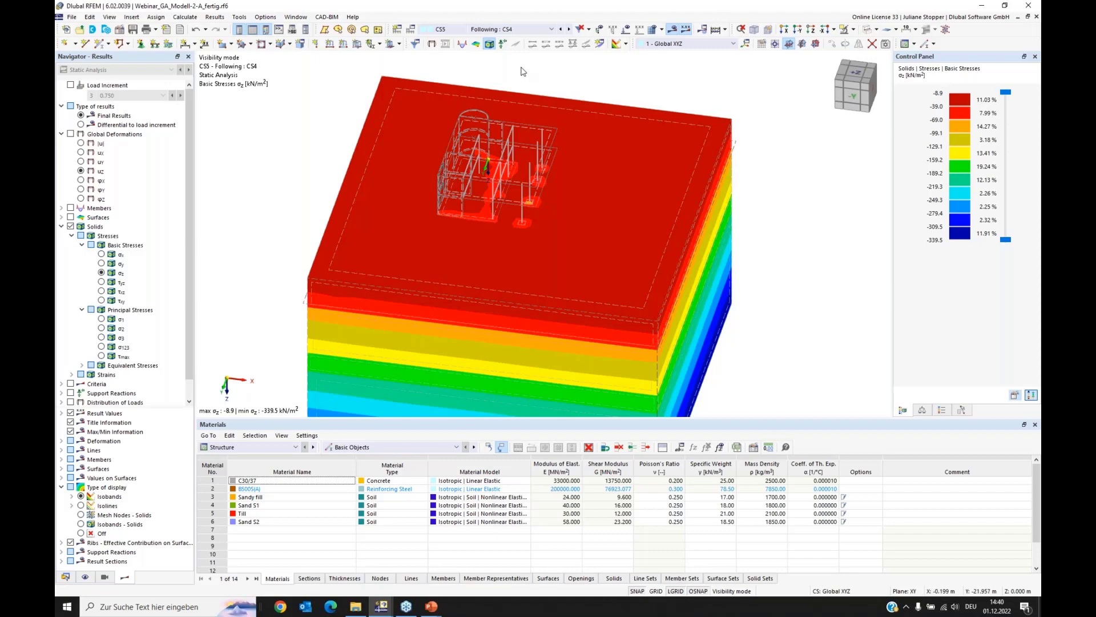
click(552, 29)
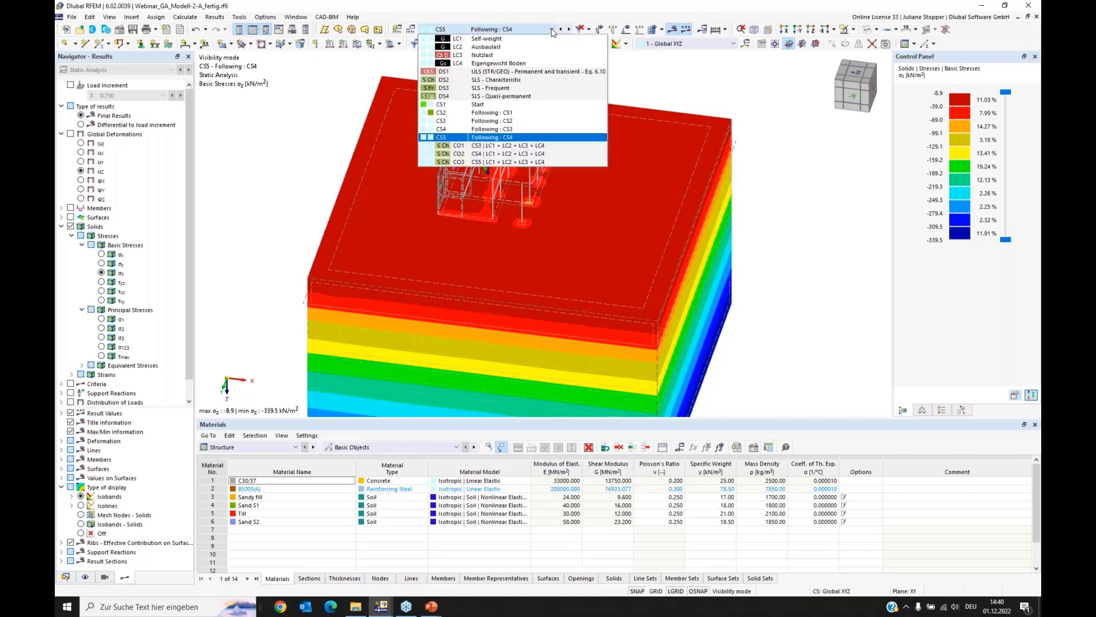
click(532, 148)
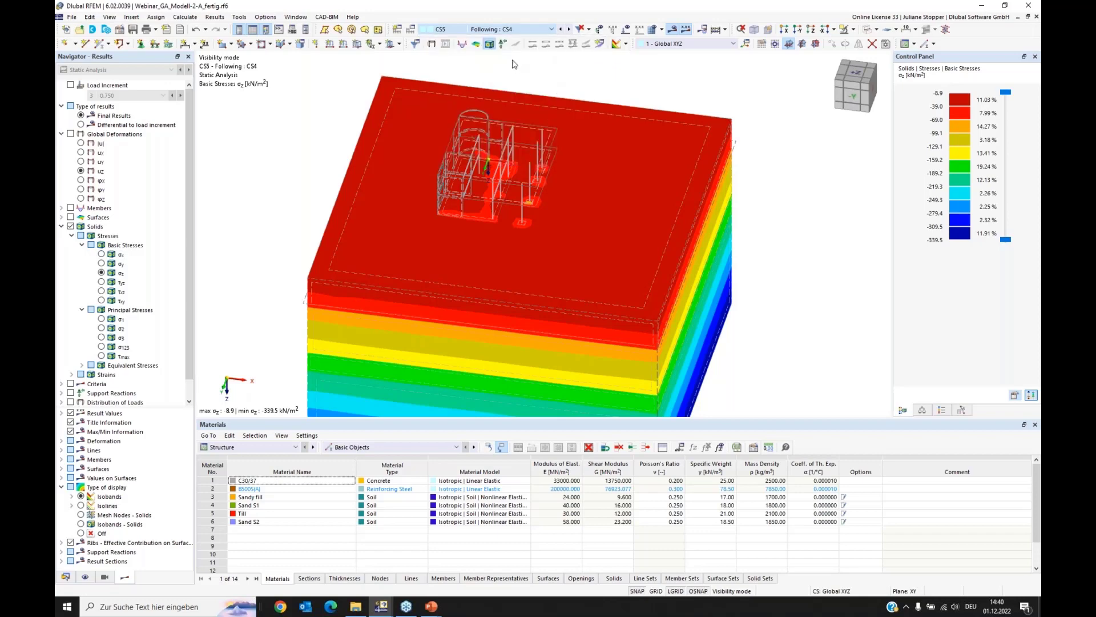
click(411, 29)
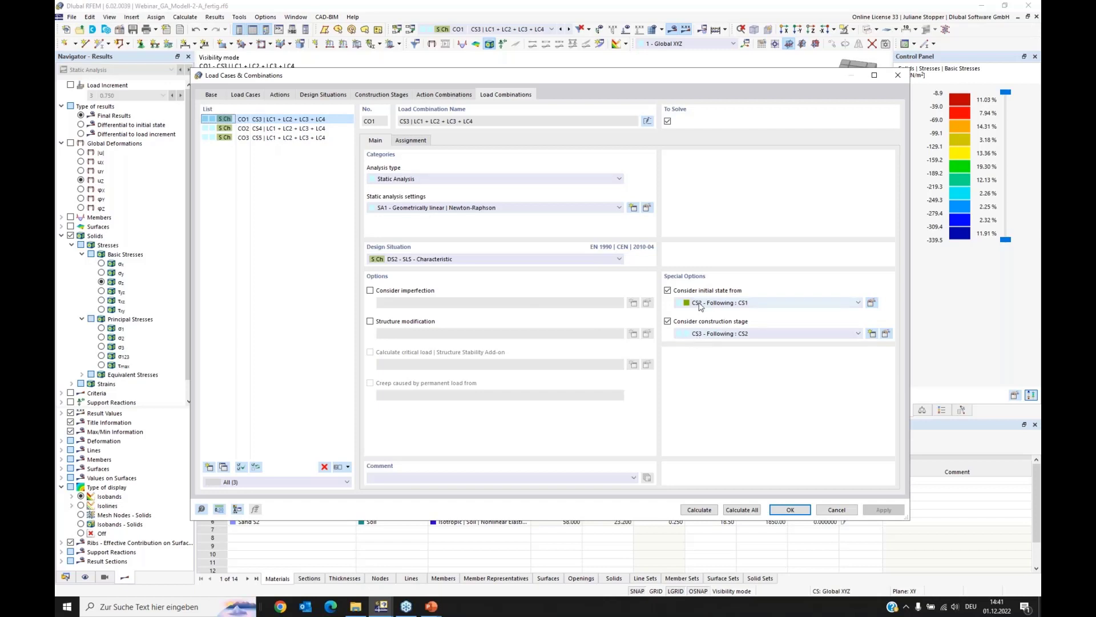
click(835, 510)
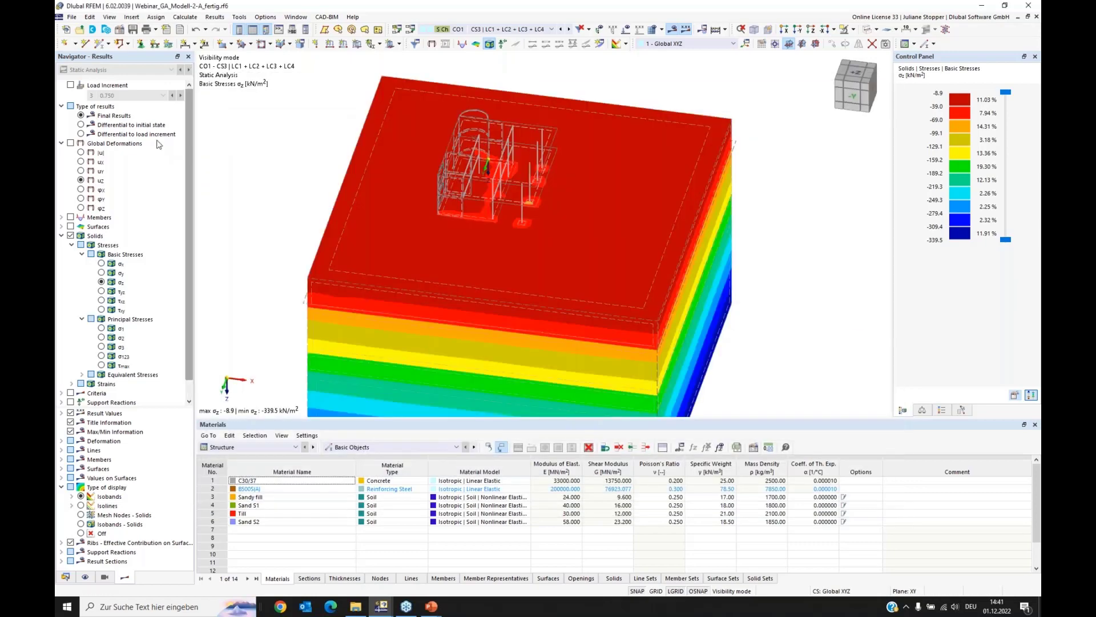
Step: Display CO1's σz stresses as the differential to the initial state, and examine the area beneath the building and column footings
click(80, 124)
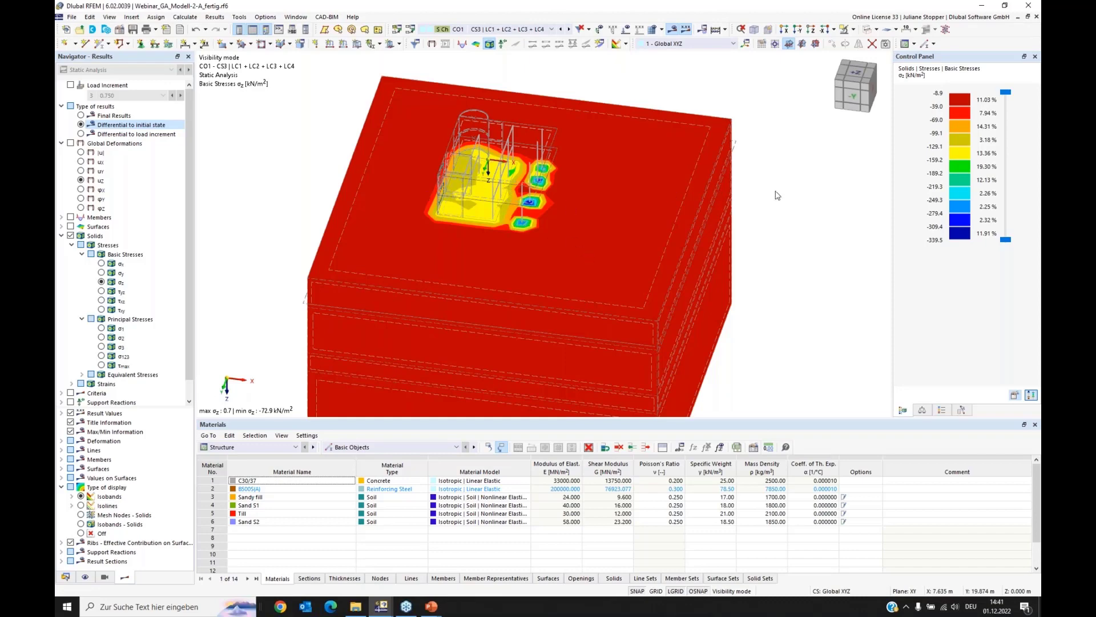
click(80, 505)
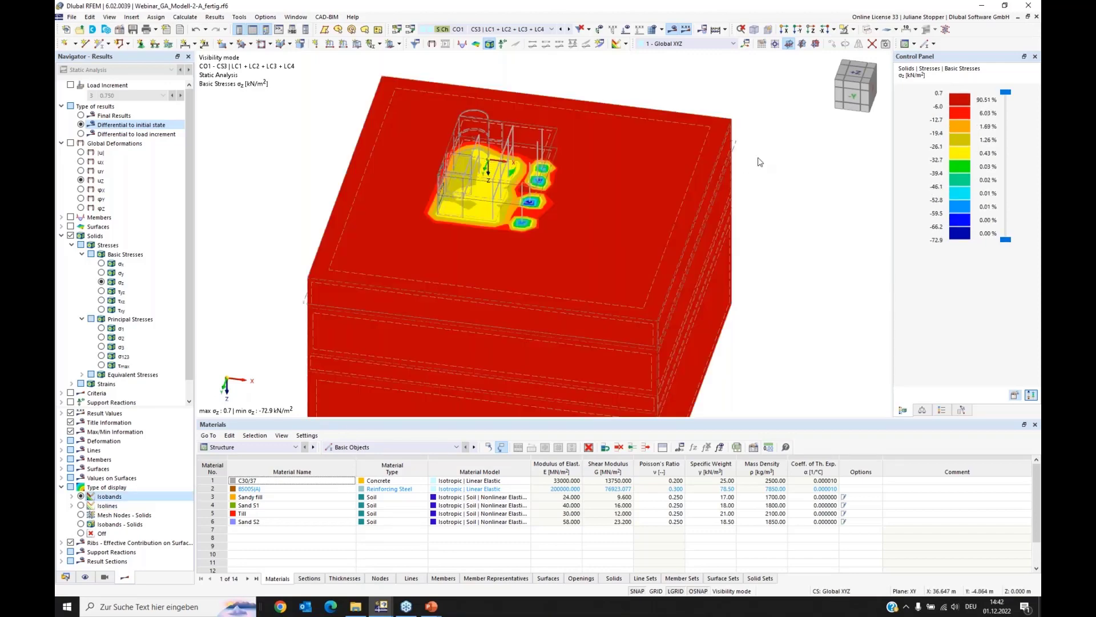
click(810, 33)
scroll(500, 263, up, 5)
scroll(499, 263, up, 1)
middle_drag(499, 263, 459, 327)
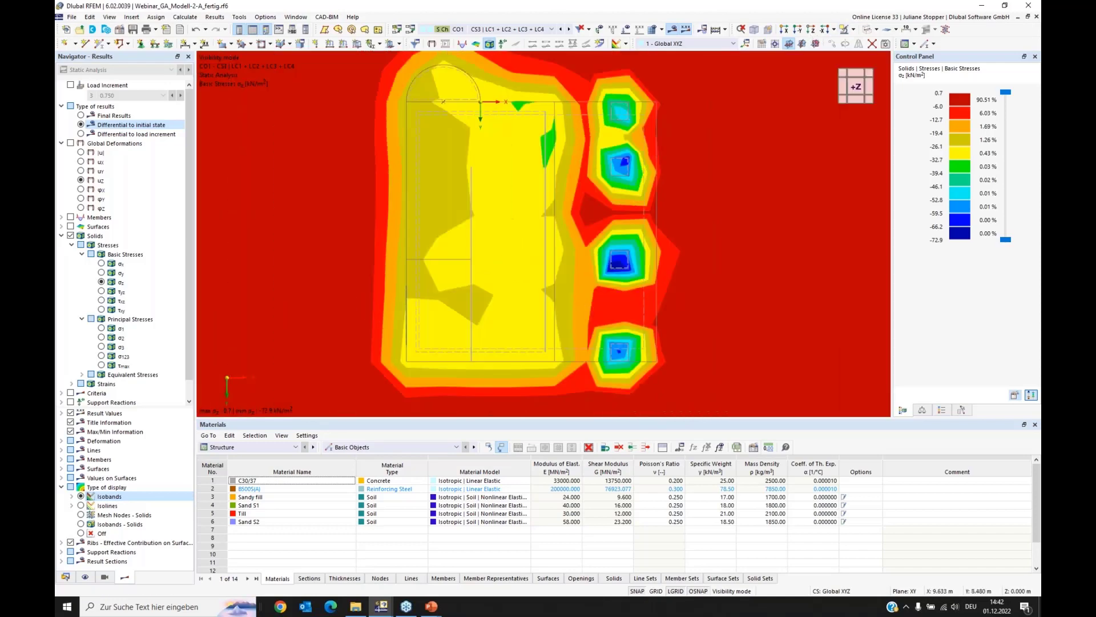
scroll(684, 245, down, 1)
middle_drag(690, 234, 663, 232)
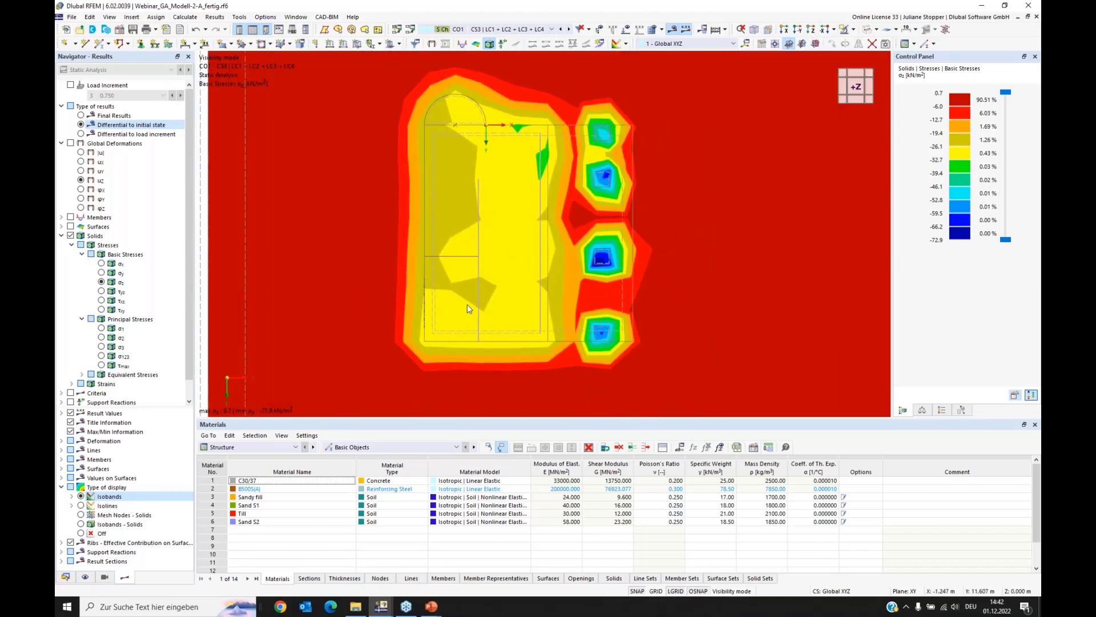
click(84, 577)
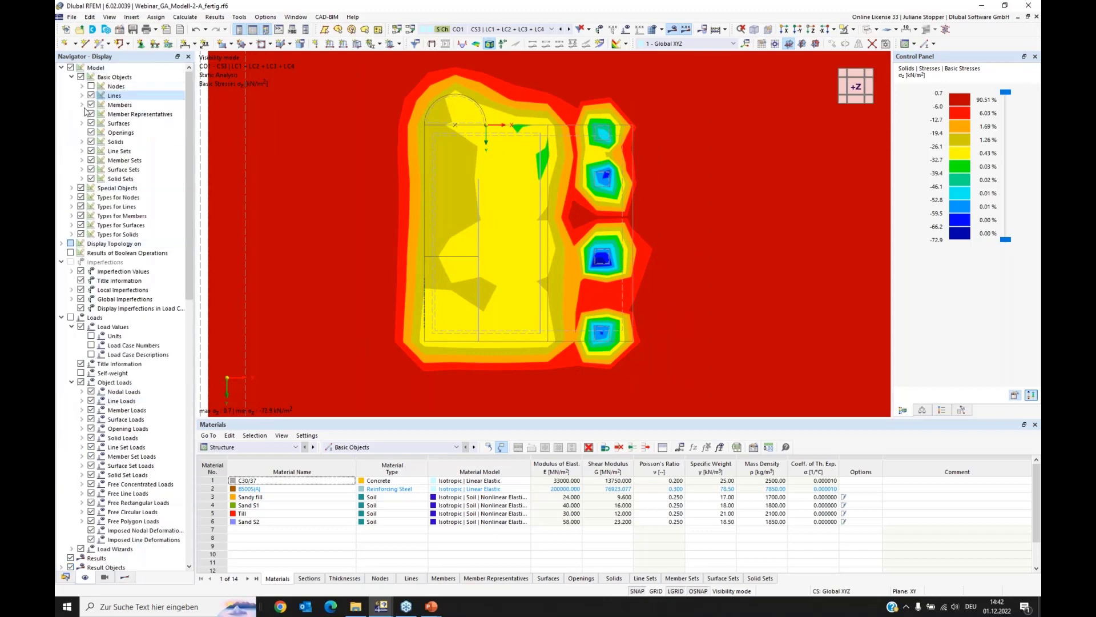
scroll(797, 185, down, 2)
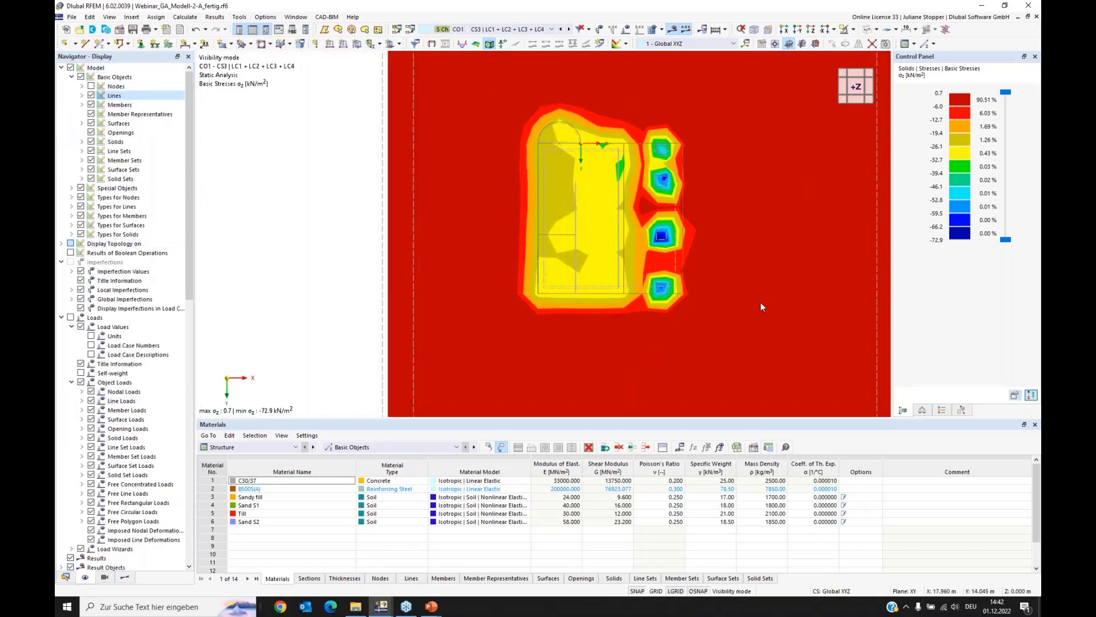
ctrl+middle_drag(760, 303, 674, 202)
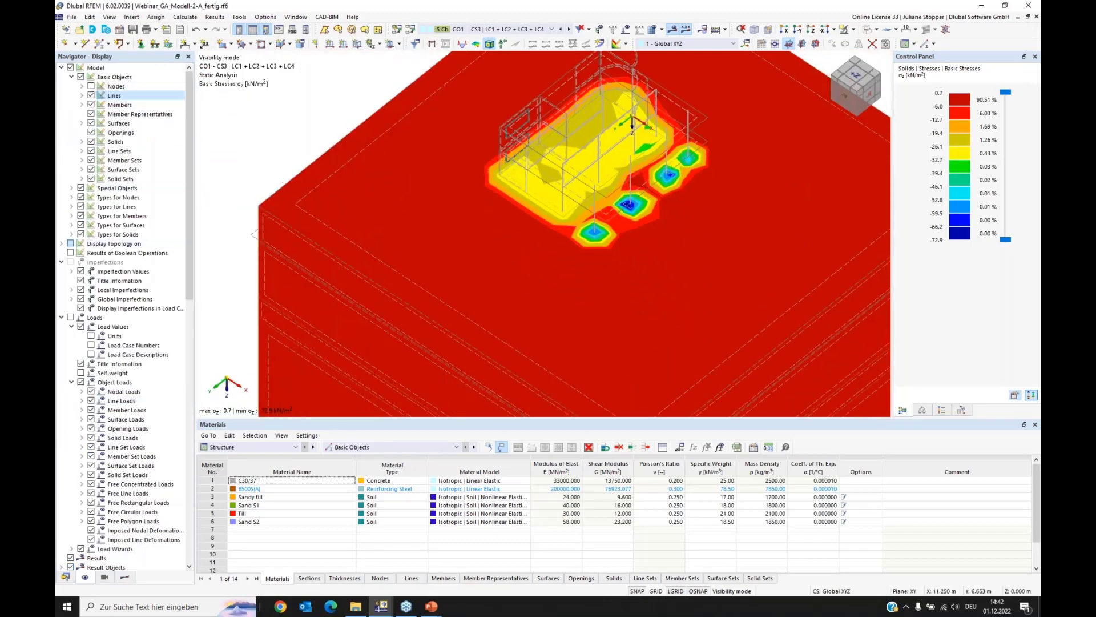
Step: Display the principal stresses σ3 of the soil as Isobands - Solids and inspect their spread beneath the building
click(124, 577)
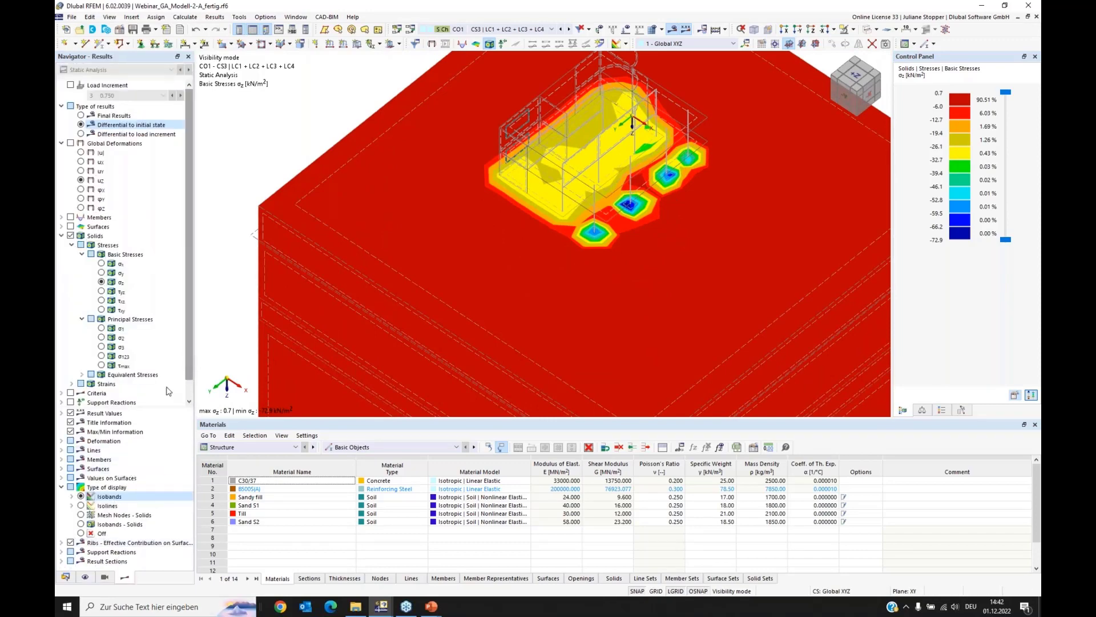
click(81, 524)
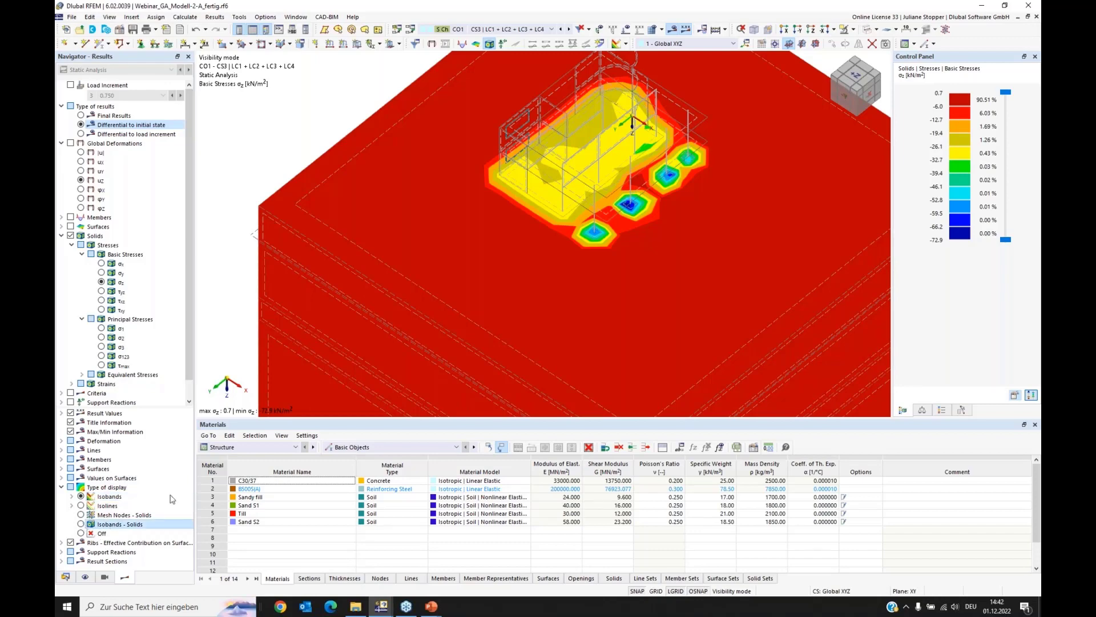
click(101, 347)
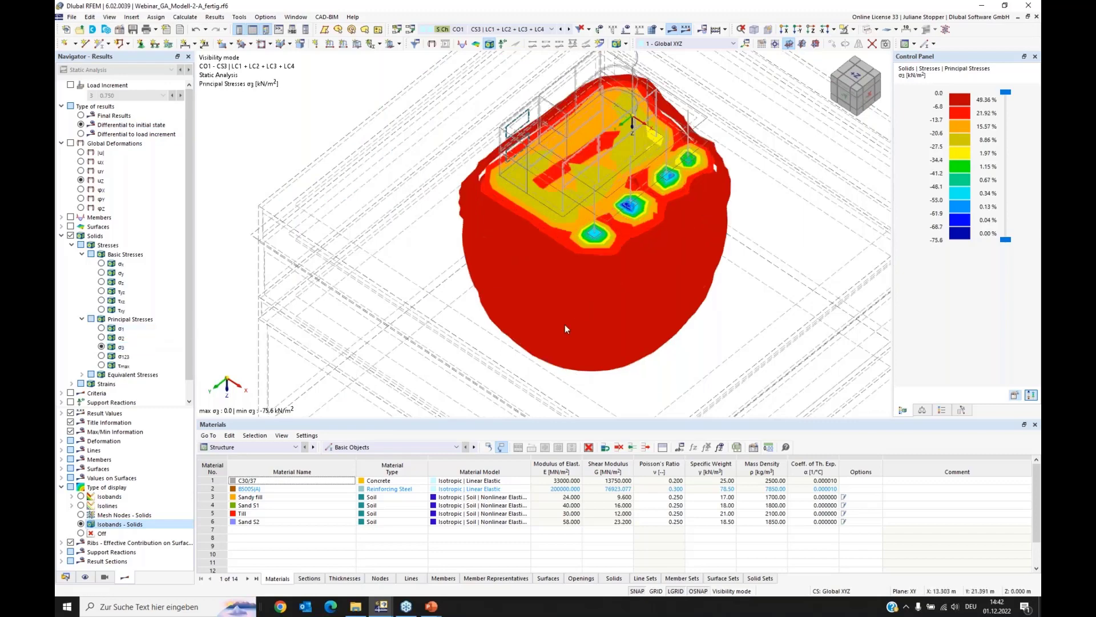
ctrl+middle_drag(526, 326, 464, 283)
scroll(462, 284, down, 3)
ctrl+middle_drag(528, 291, 608, 302)
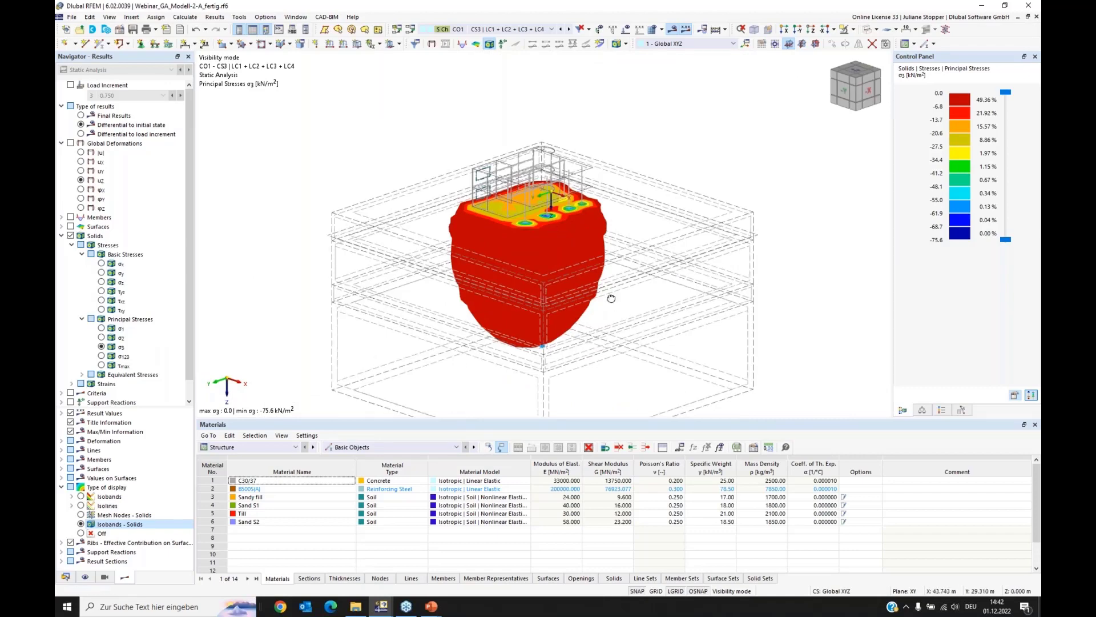
ctrl+middle_drag(611, 298, 262, 238)
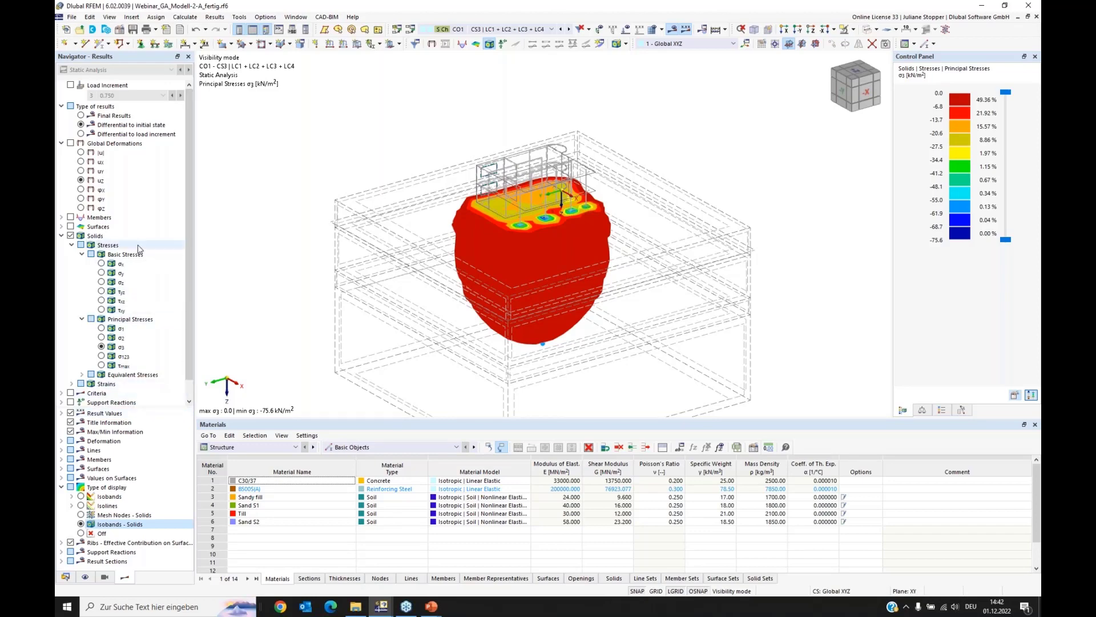
Step: Display the global deformations uz for CO1 as isobands and view the building with the soil massif
click(72, 148)
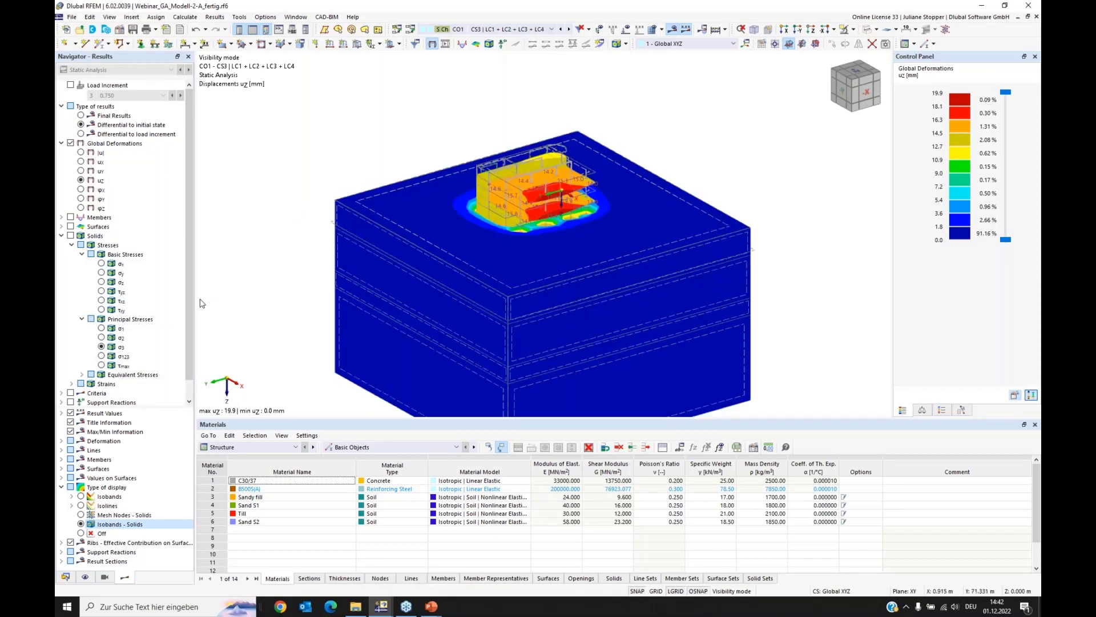
click(109, 496)
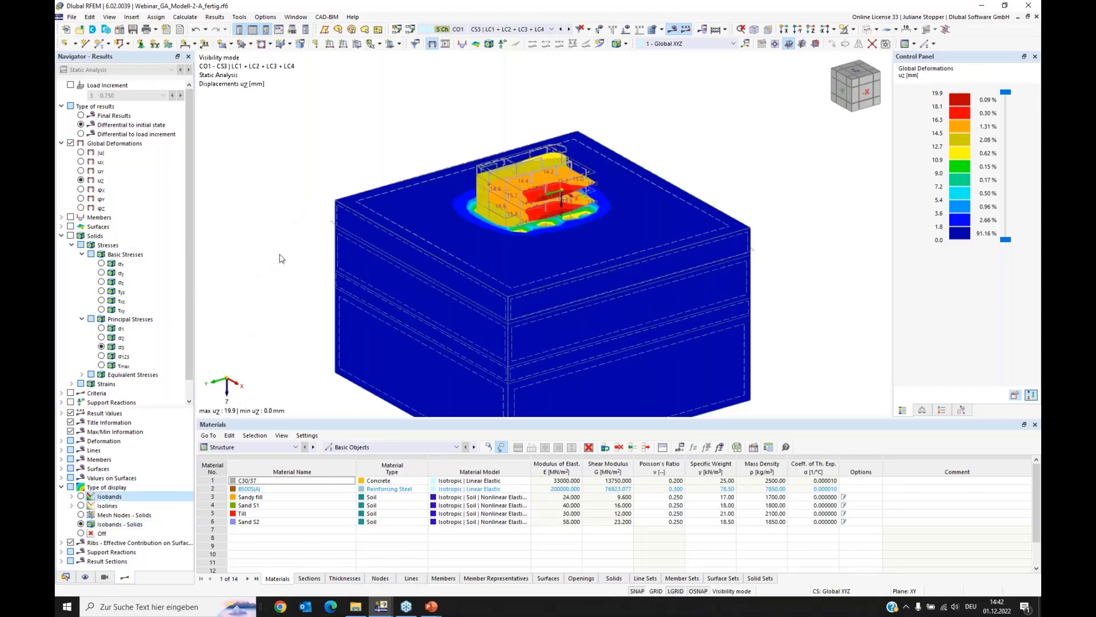
middle_drag(281, 209, 286, 167)
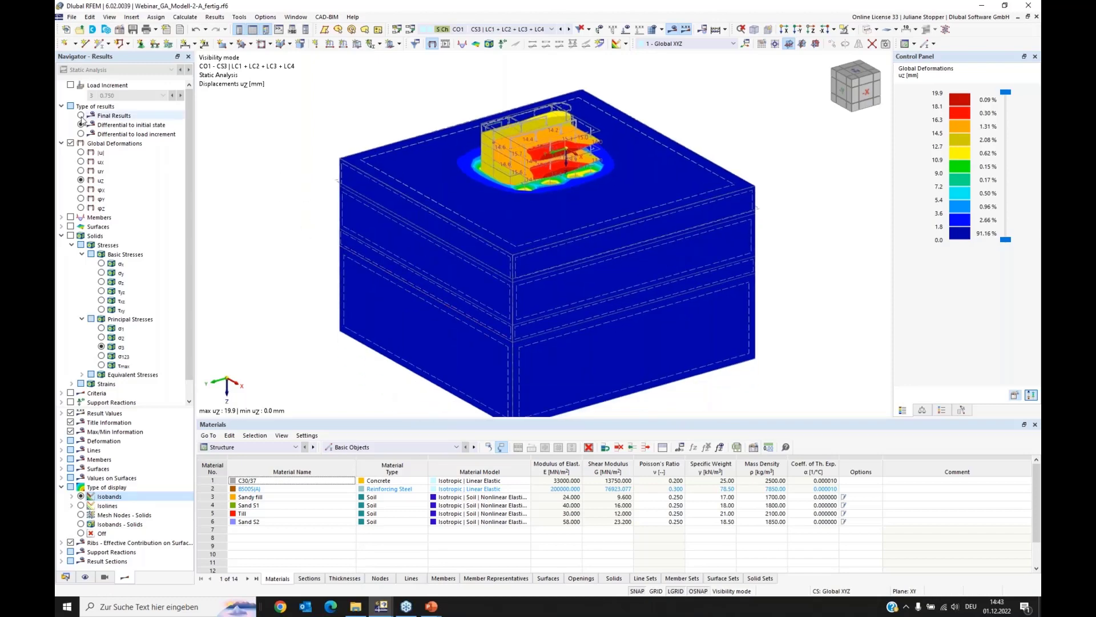
Step: Set the type of results to Final Results and show the uz displacements for construction stage CS5
click(80, 117)
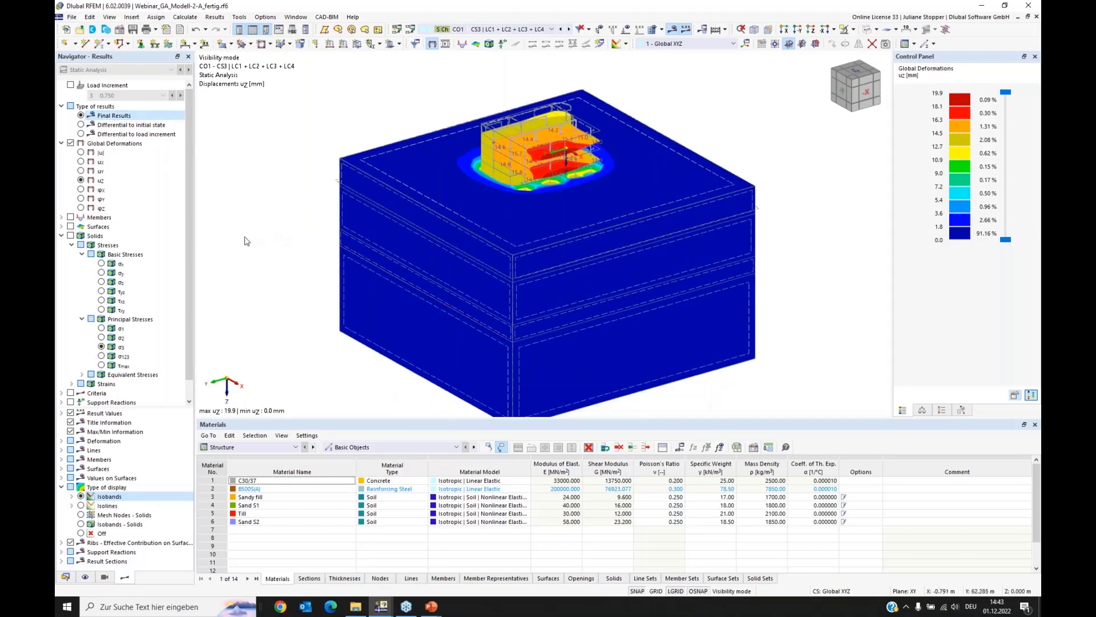
click(544, 31)
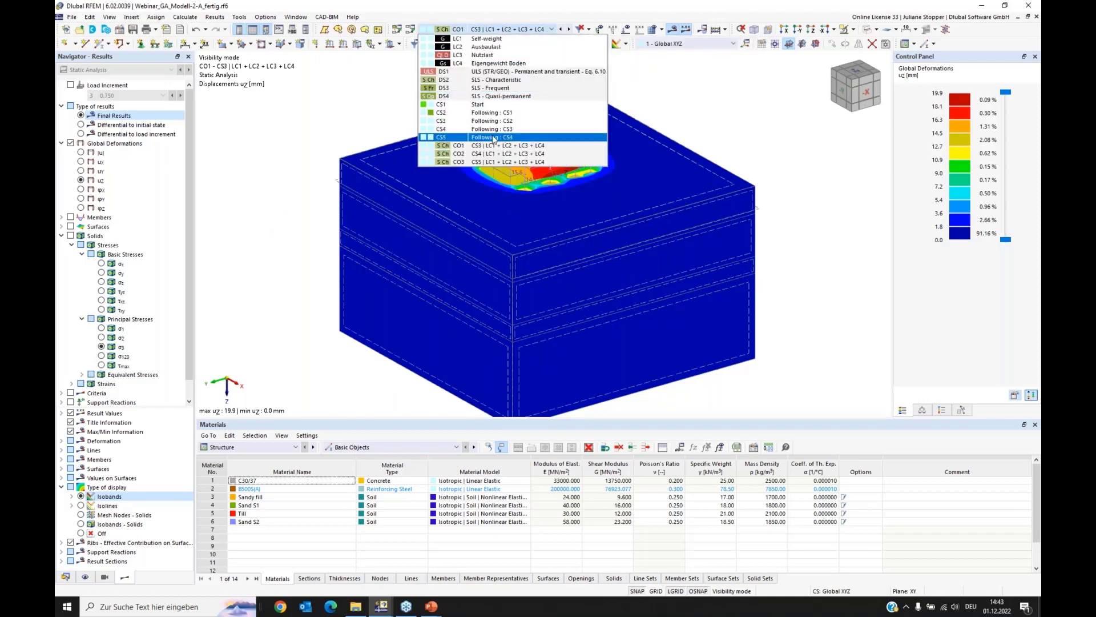
click(314, 140)
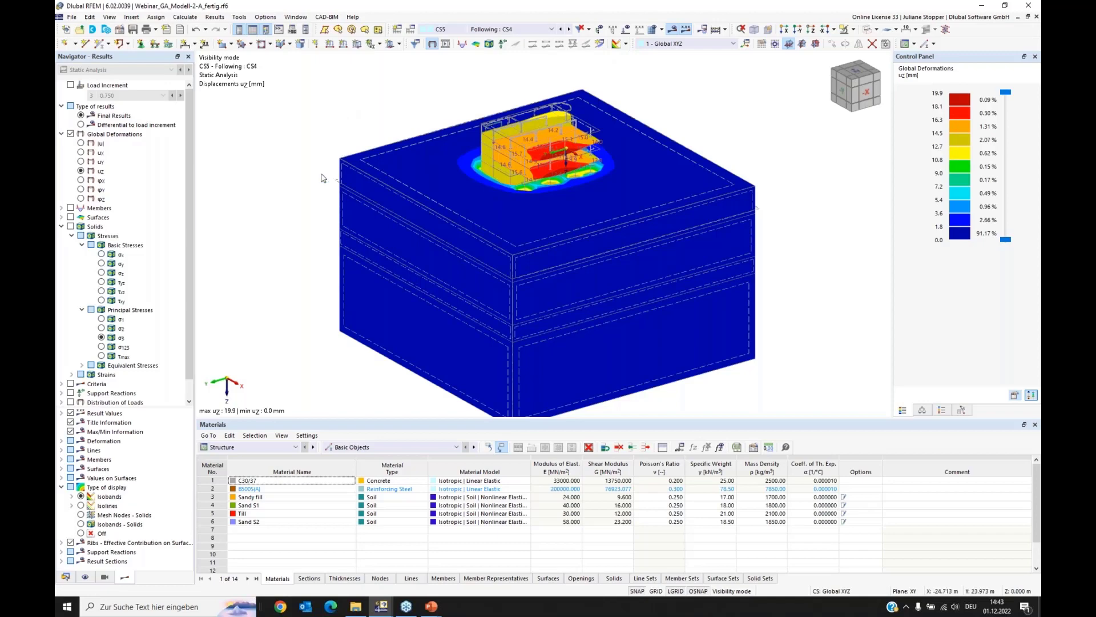
Step: Activate the existing 3-point clipping plane in the guide objects to cut through the soil massif
click(67, 578)
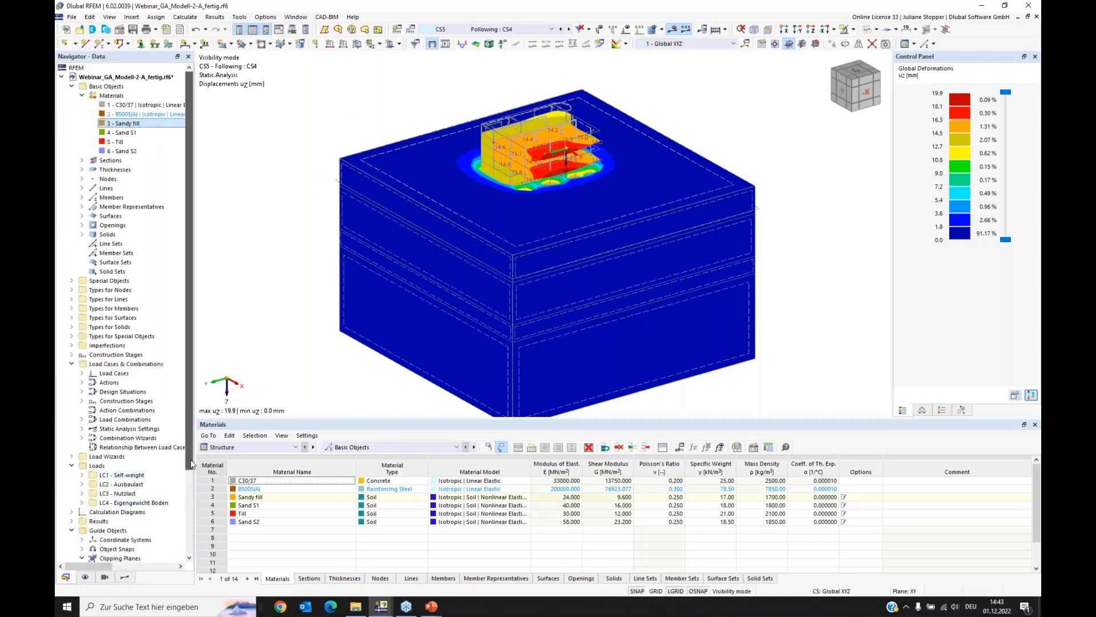
scroll(189, 539, down, 1)
drag(187, 537, 189, 528)
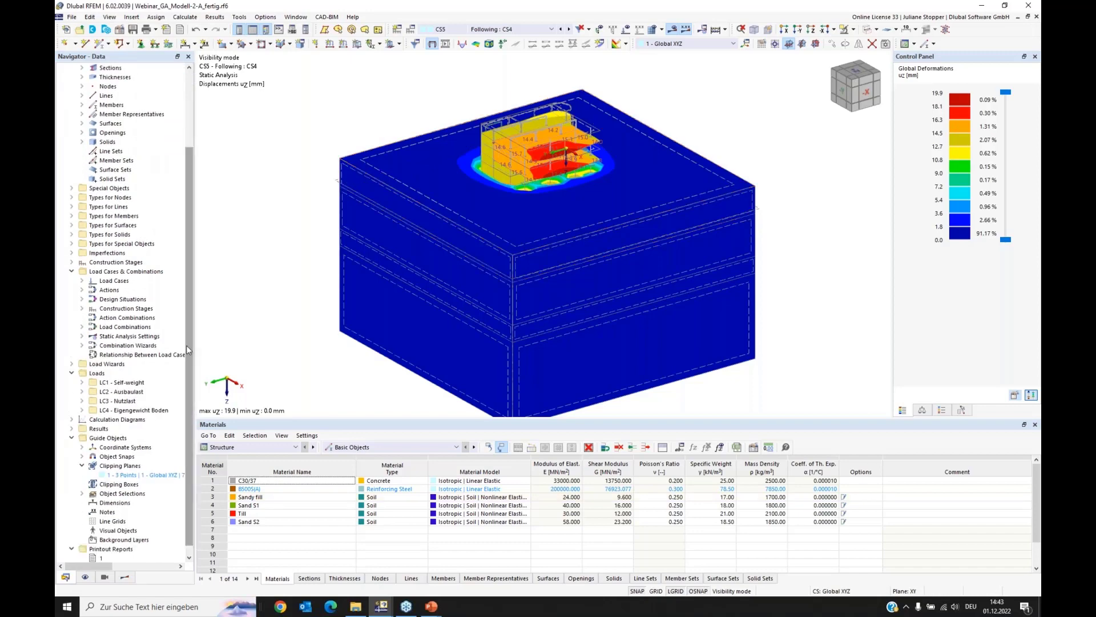
drag(188, 354, 188, 364)
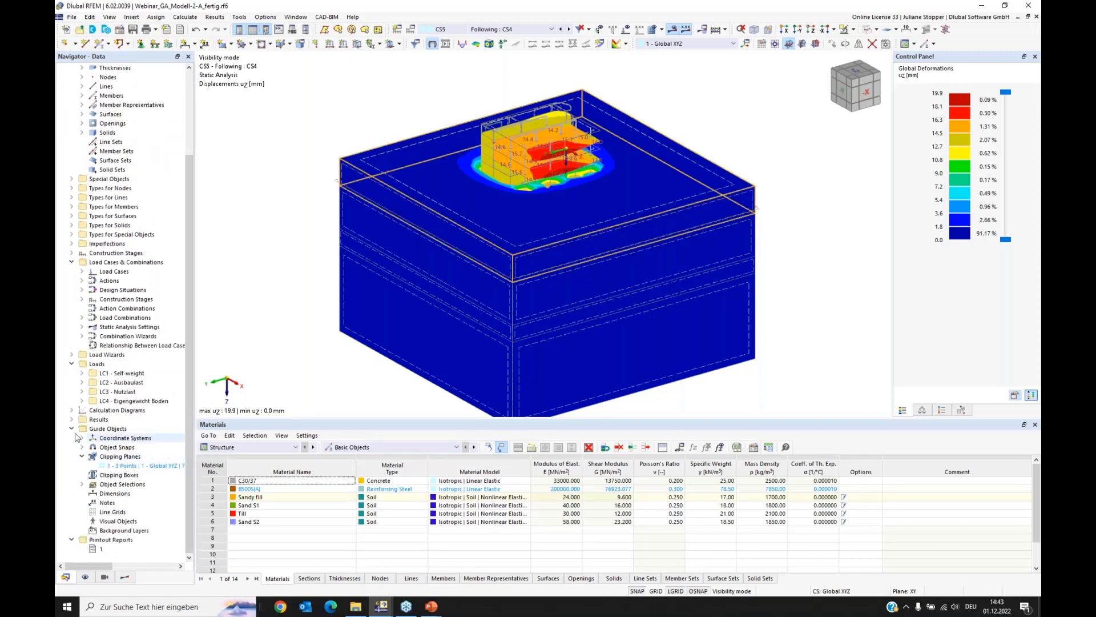
right_click(117, 467)
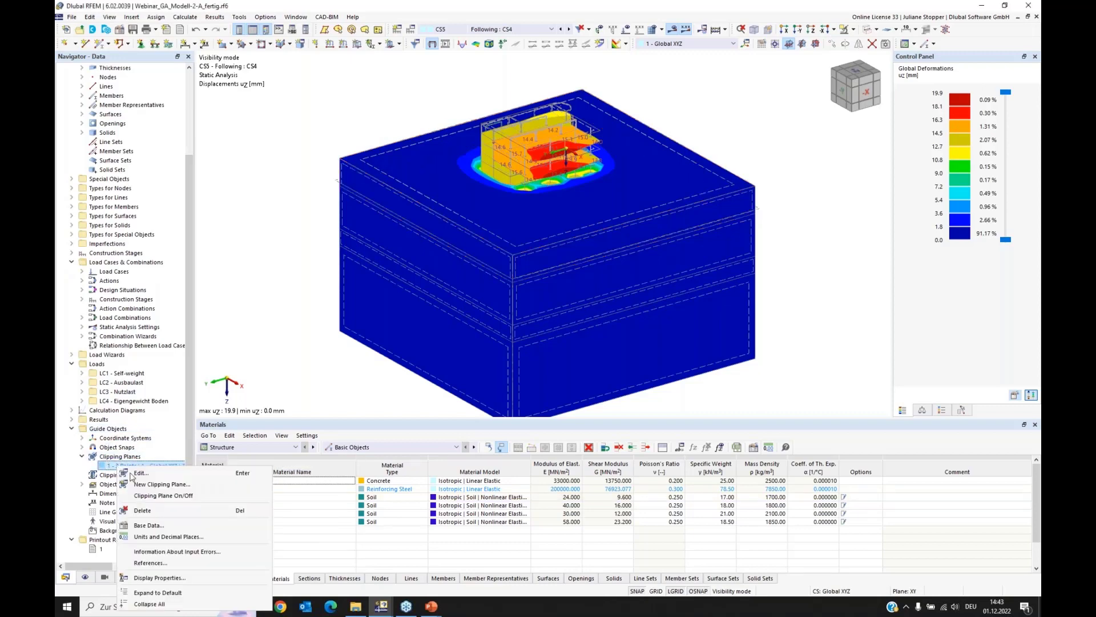
click(163, 495)
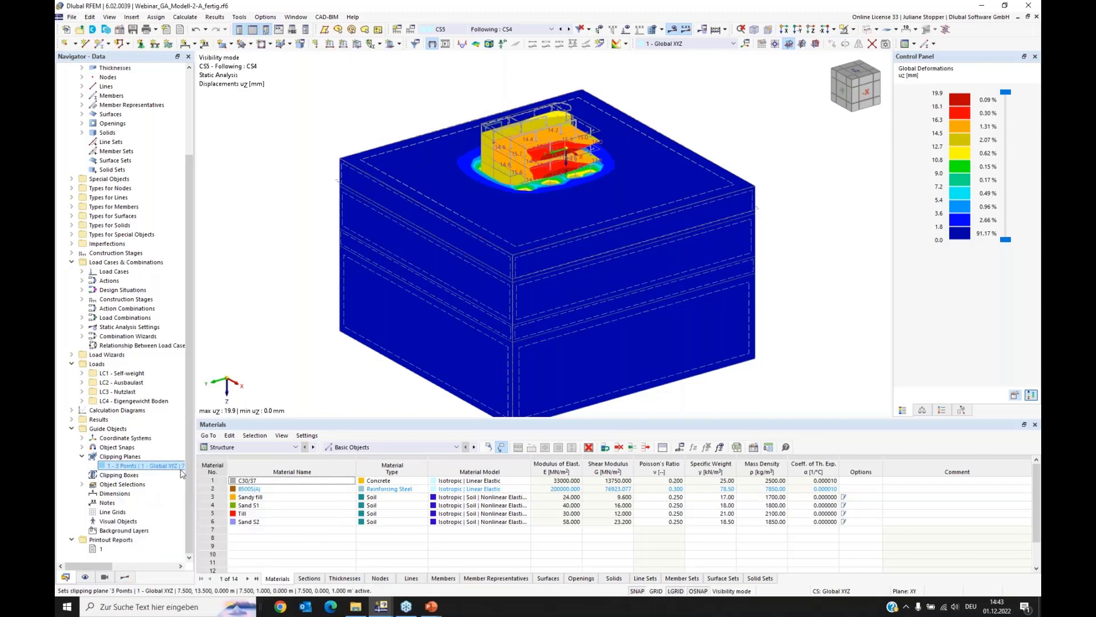
Step: Examine the uz displacement distribution on the cut face of the soil massif beneath the building for CS5
ctrl+middle_drag(708, 333, 680, 320)
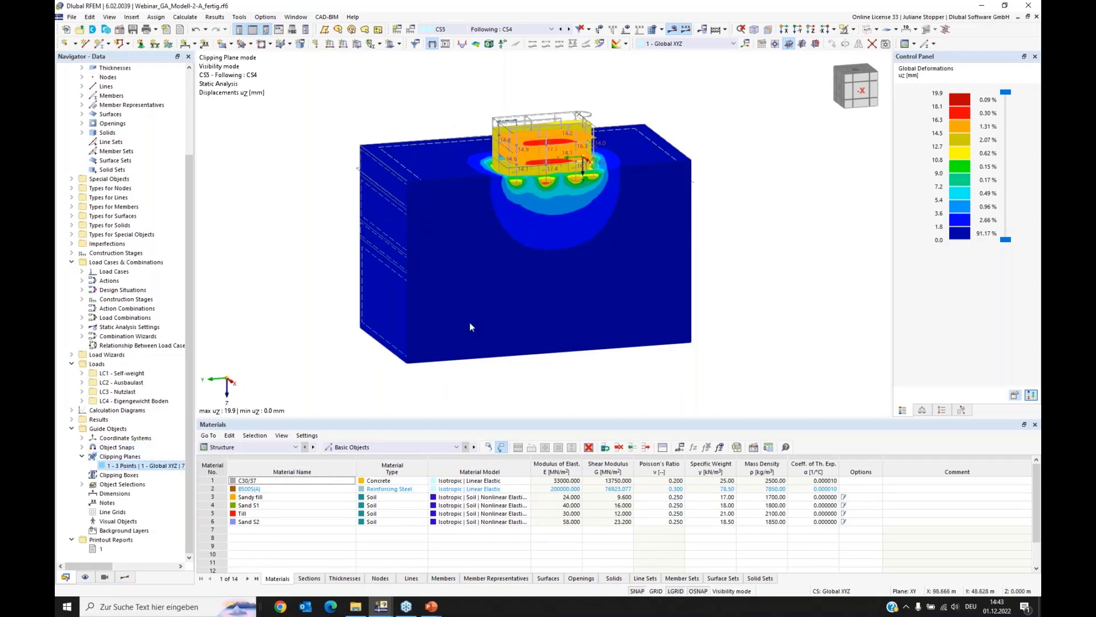
scroll(574, 158, up, 6)
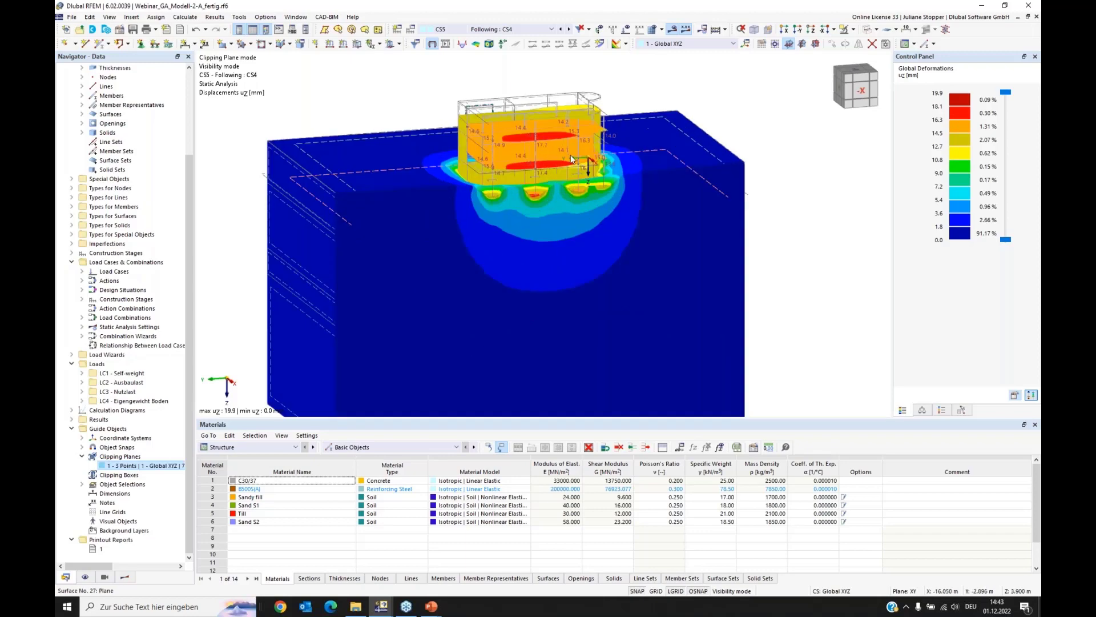
ctrl+middle_drag(488, 244, 451, 255)
scroll(450, 257, down, 1)
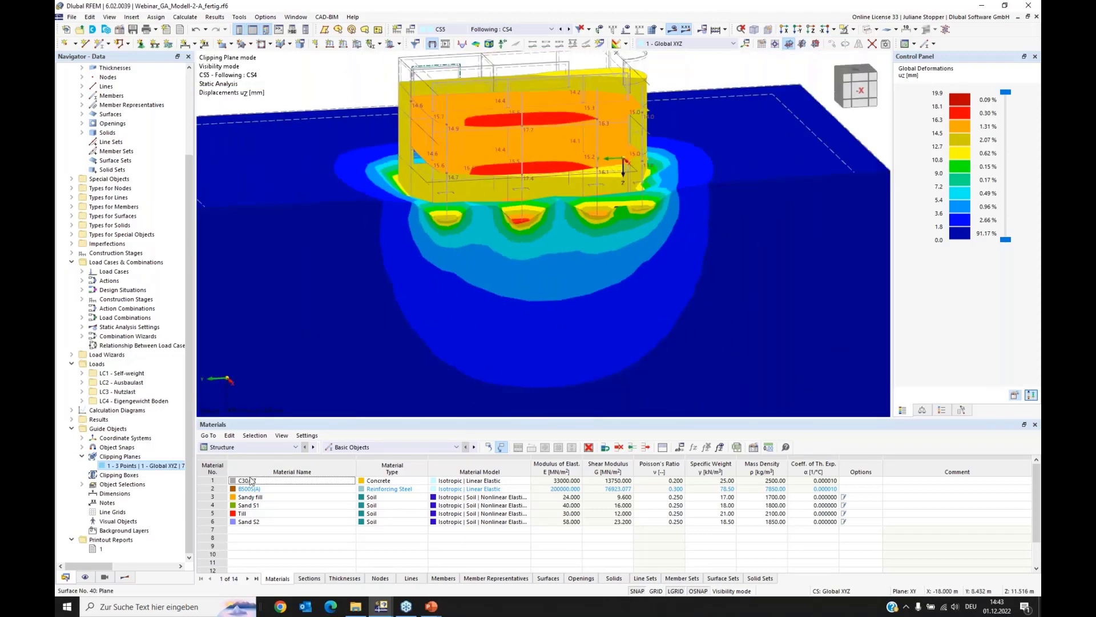
scroll(274, 491, down, 1)
click(124, 577)
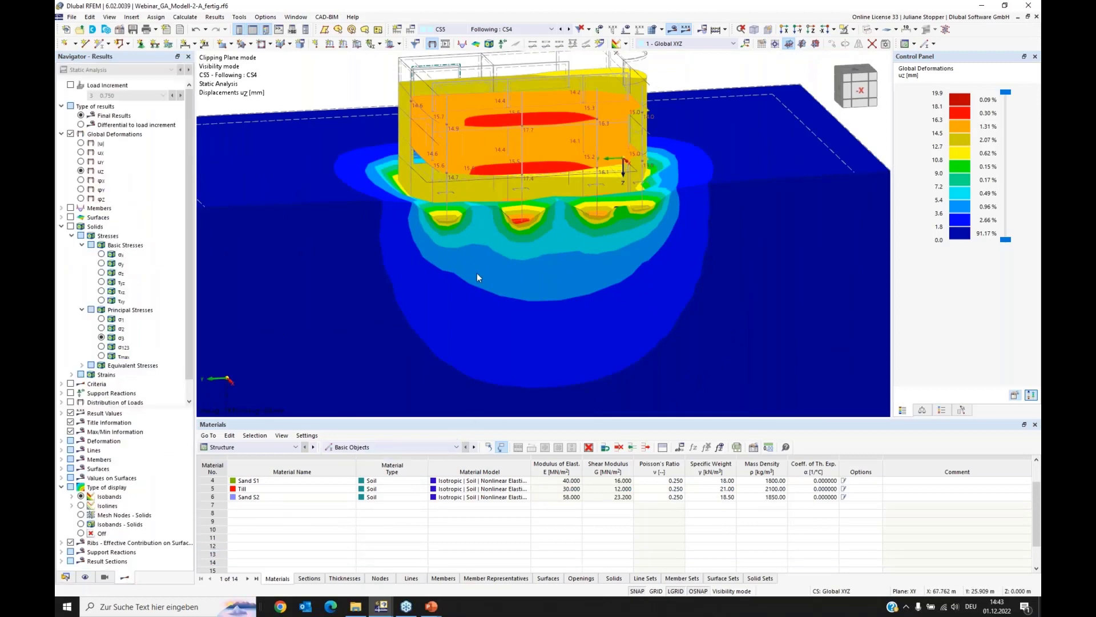
ctrl+middle_drag(369, 297, 442, 312)
scroll(443, 303, up, 2)
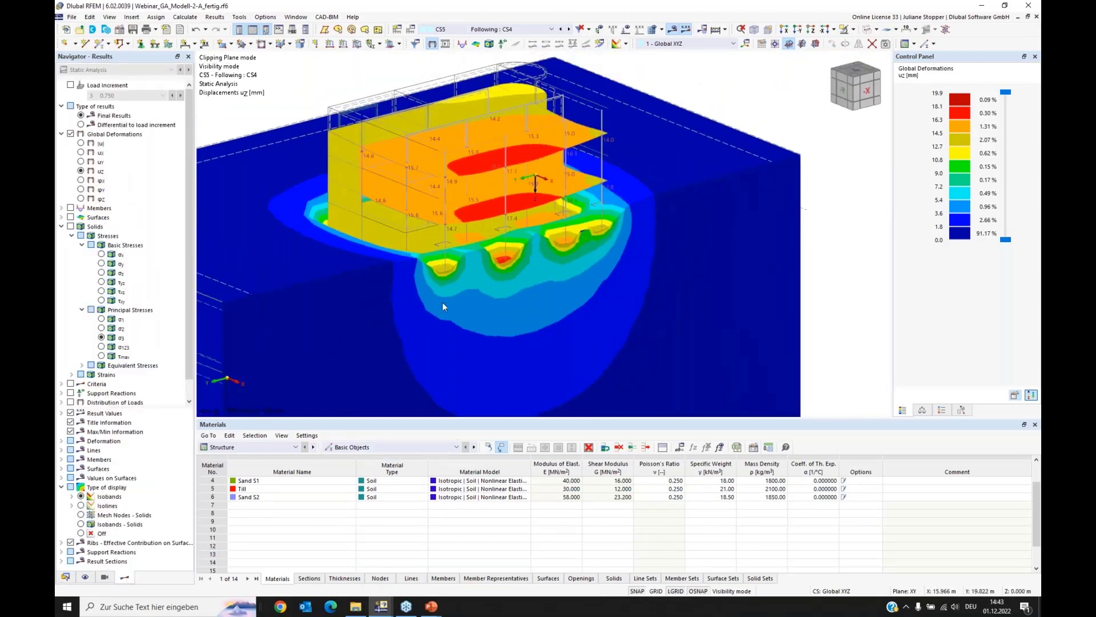
ctrl+middle_drag(326, 269, 371, 264)
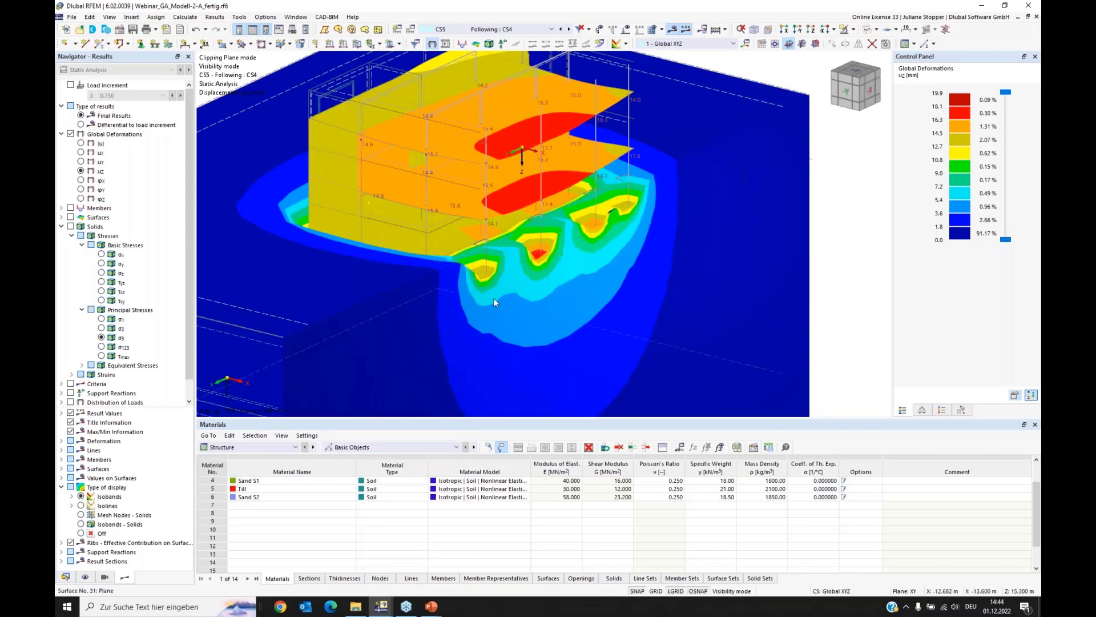
Step: Inspect the uz displacements around the foundation edge and individual column footings, and review the overall cut section
ctrl+middle_drag(550, 307, 472, 293)
scroll(510, 268, up, 2)
scroll(510, 268, up, 3)
middle_drag(362, 229, 449, 191)
scroll(399, 218, down, 3)
ctrl+middle_drag(315, 240, 338, 241)
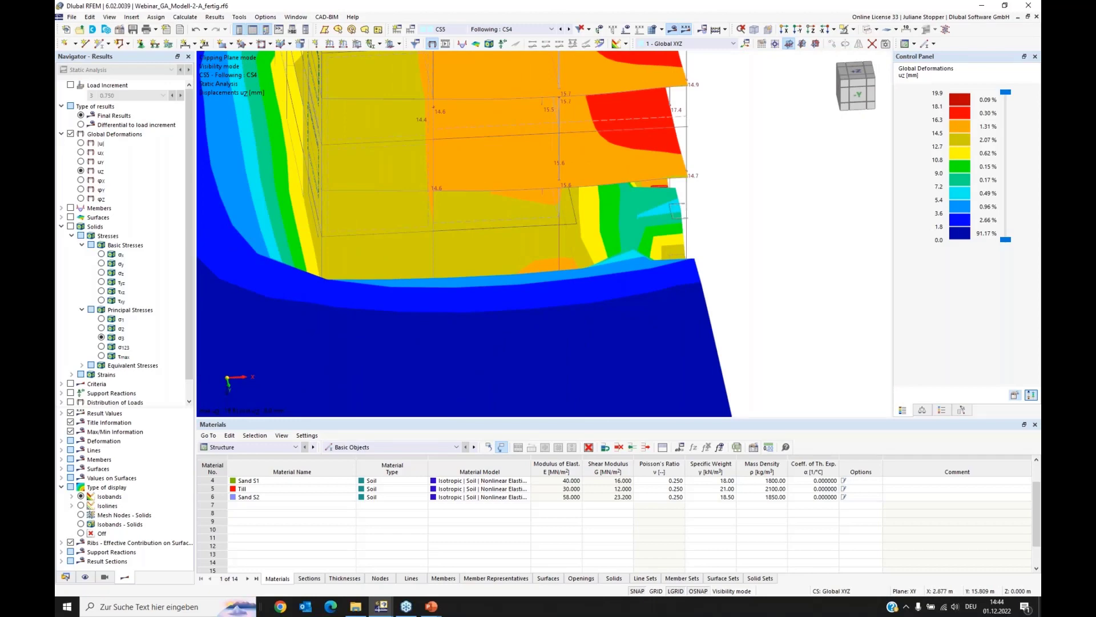
ctrl+middle_drag(341, 229, 375, 228)
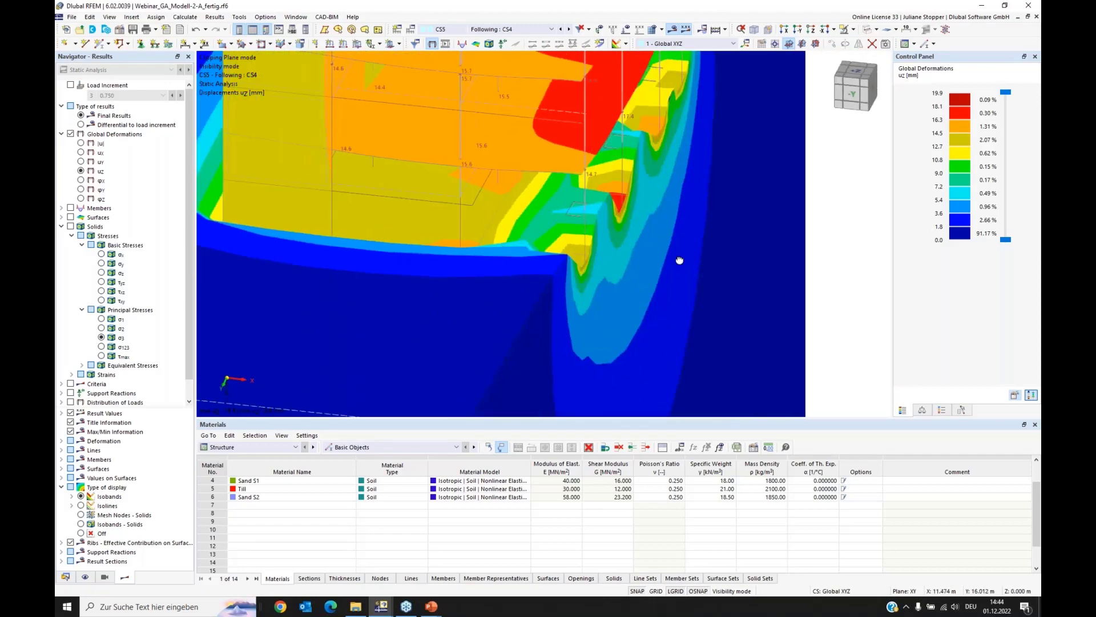
middle_drag(678, 260, 590, 181)
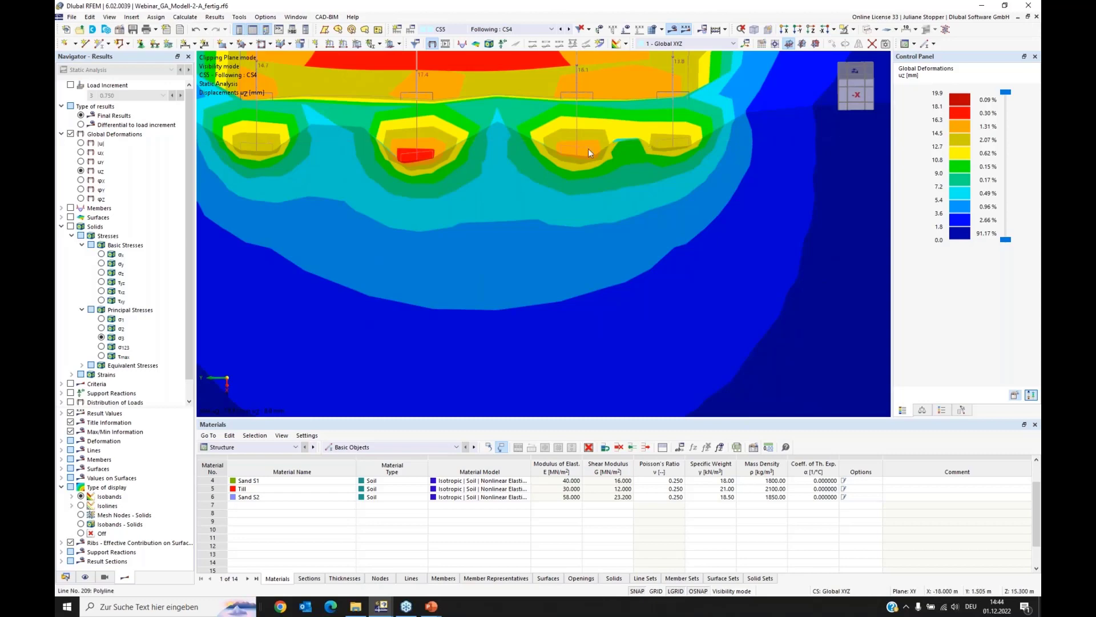
scroll(607, 166, down, 5)
scroll(459, 220, down, 3)
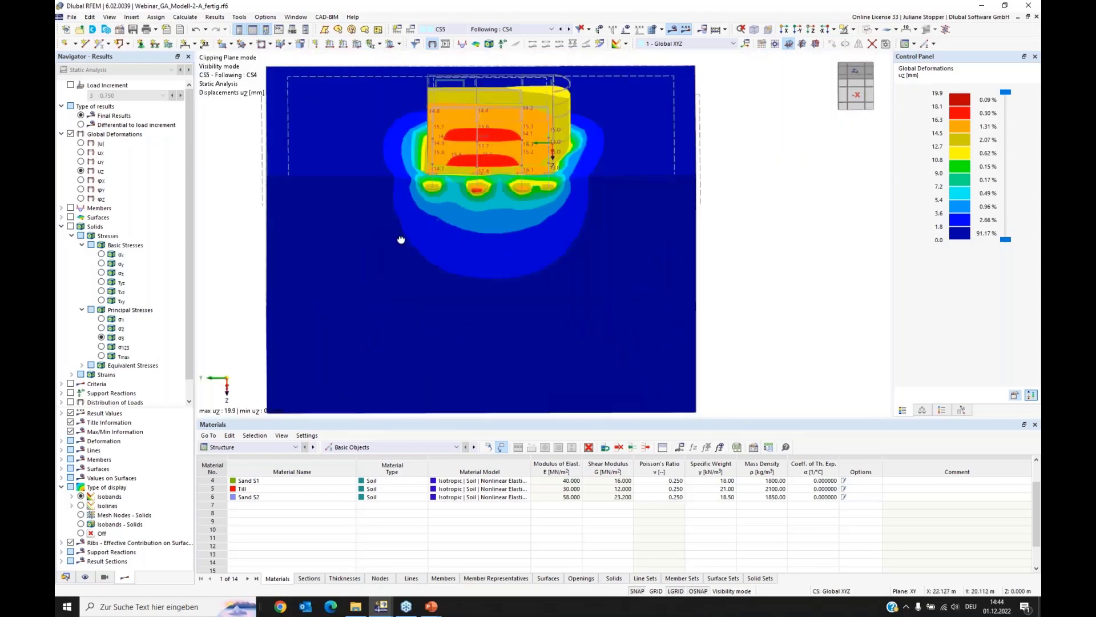
ctrl+middle_drag(401, 239, 430, 147)
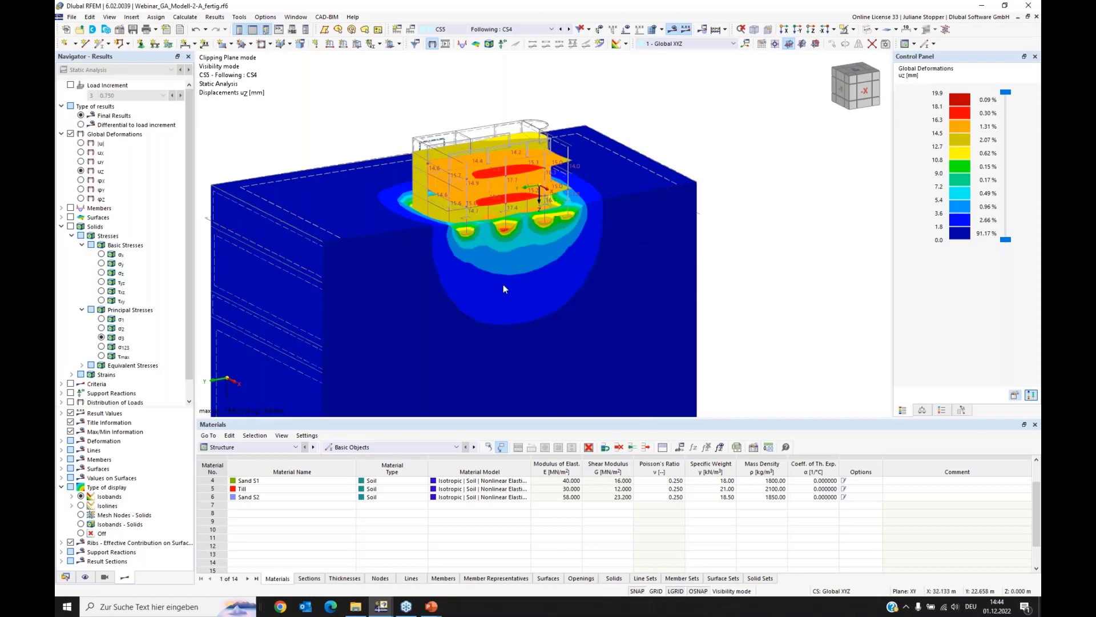
mouse_move(554, 246)
ctrl+middle_down()
mouse_move(516, 253)
mouse_move(455, 240)
mouse_move(538, 248)
ctrl+middle_up()
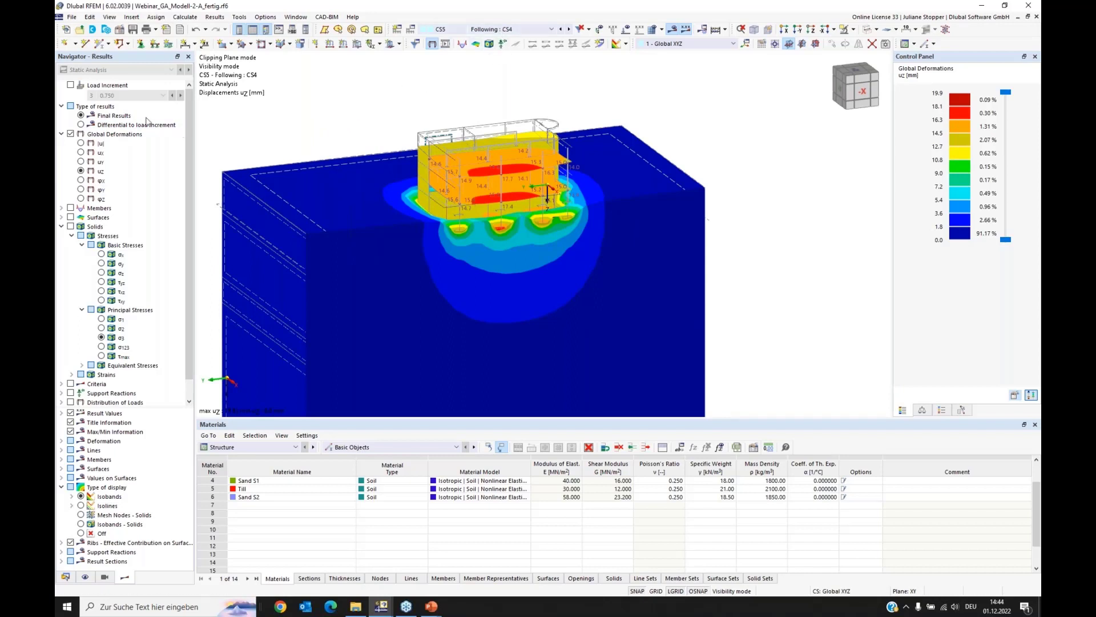
Step: Display the results by load increment, compare uz for factors 0.250 and 0.750, and leave increment No. 1 with factor 0.250 shown
click(71, 84)
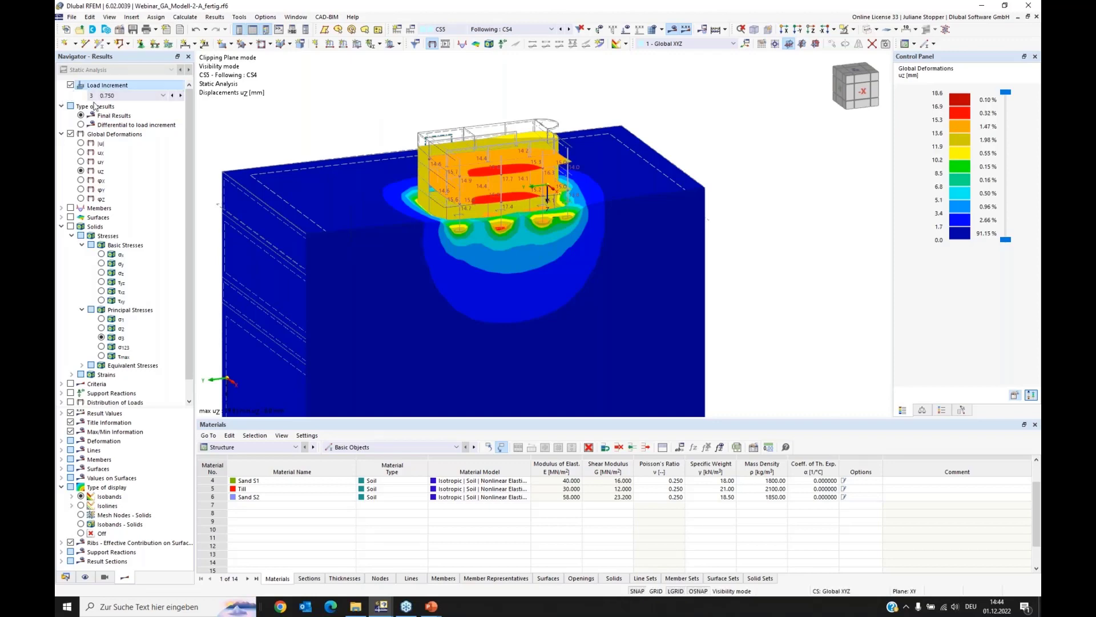
click(164, 96)
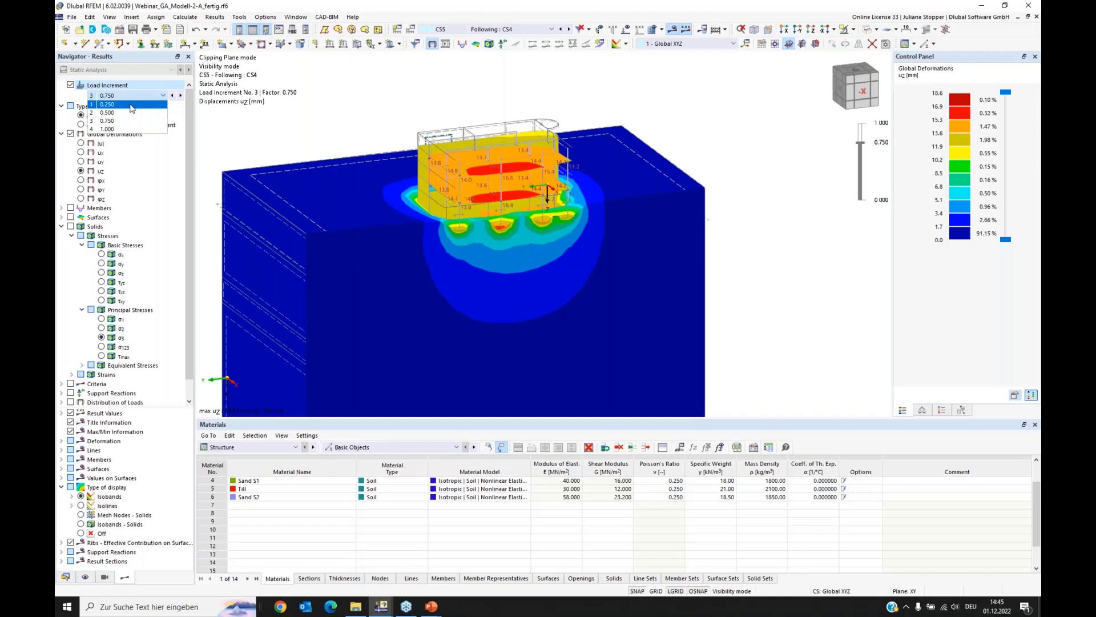
click(101, 102)
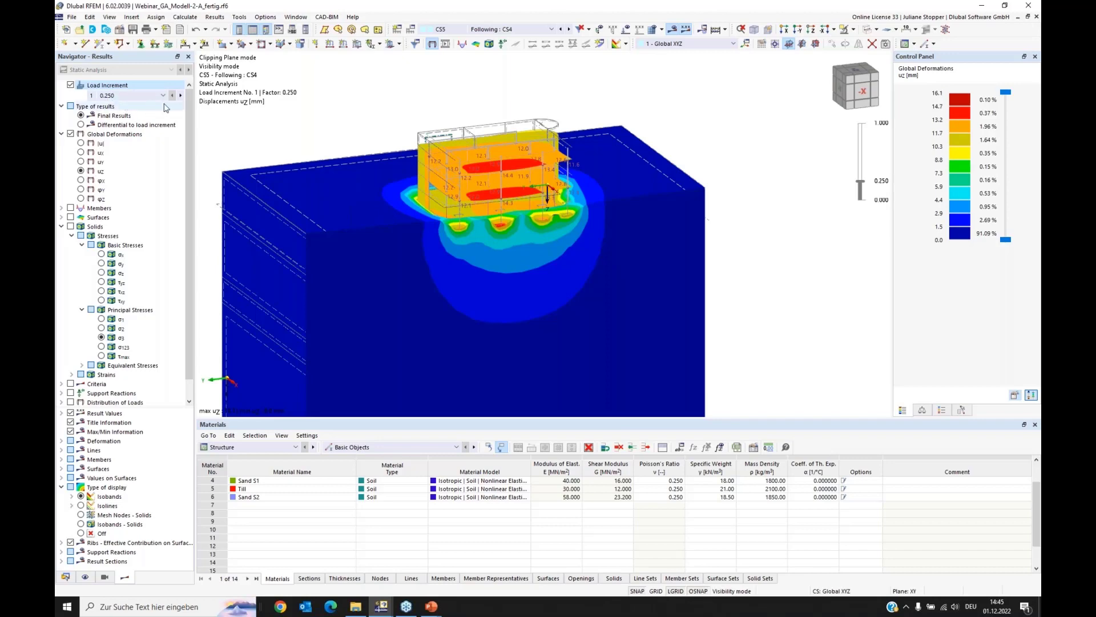
right_click(122, 100)
click(144, 105)
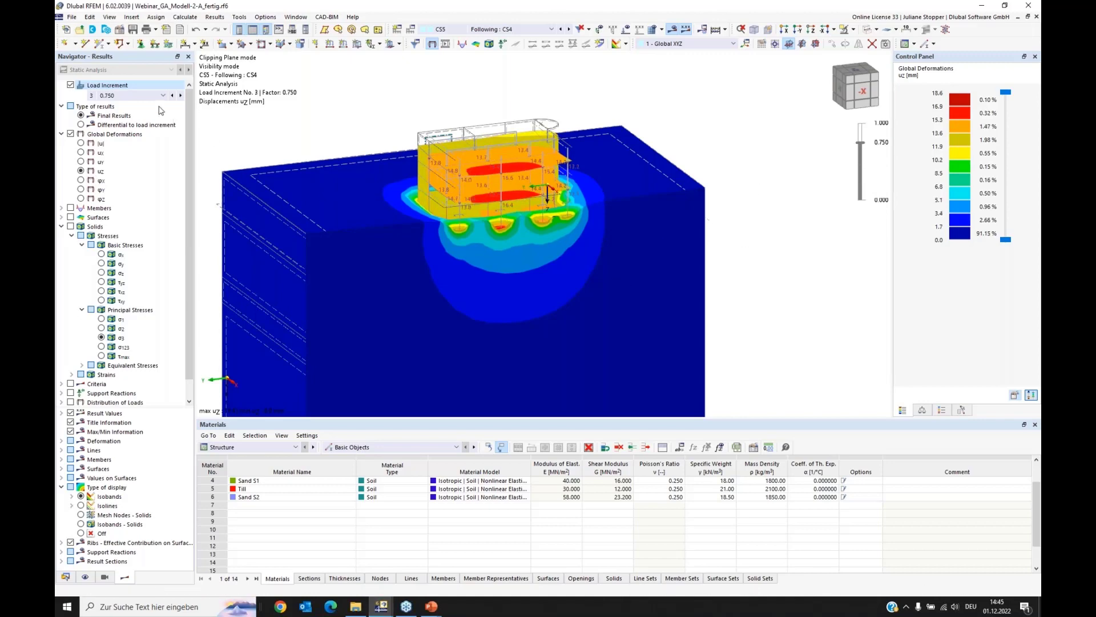
right_click(701, 129)
key(Escape)
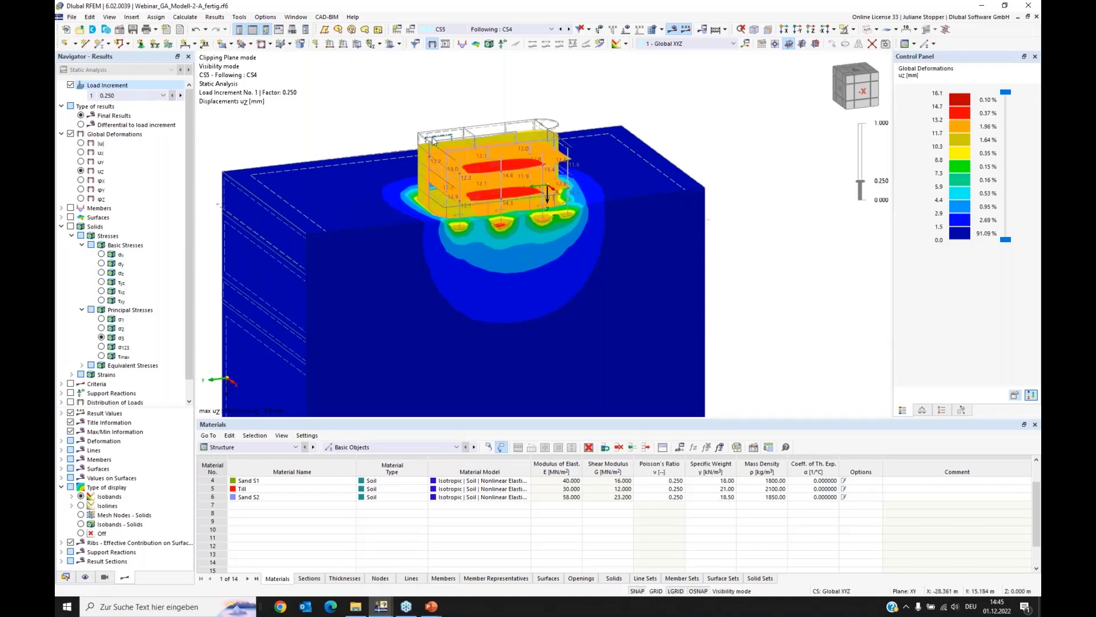
middle_drag(551, 250, 595, 242)
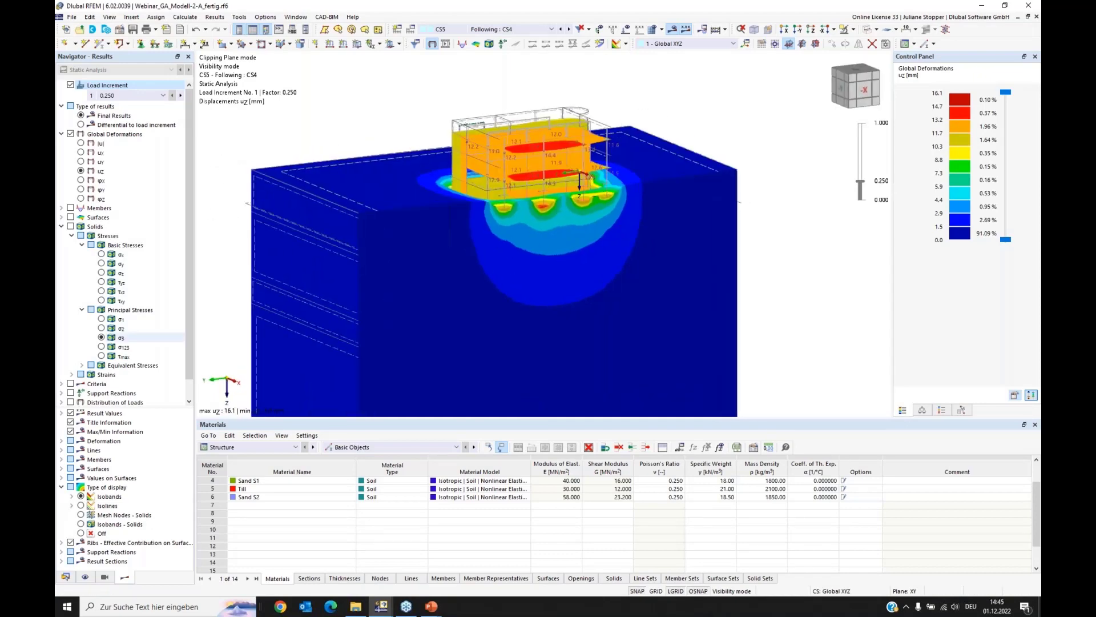
Step: Switch the visibility from the construction stage to object selection OS3 - Gebäude only, and view the building's uz displacements without the soil
click(104, 577)
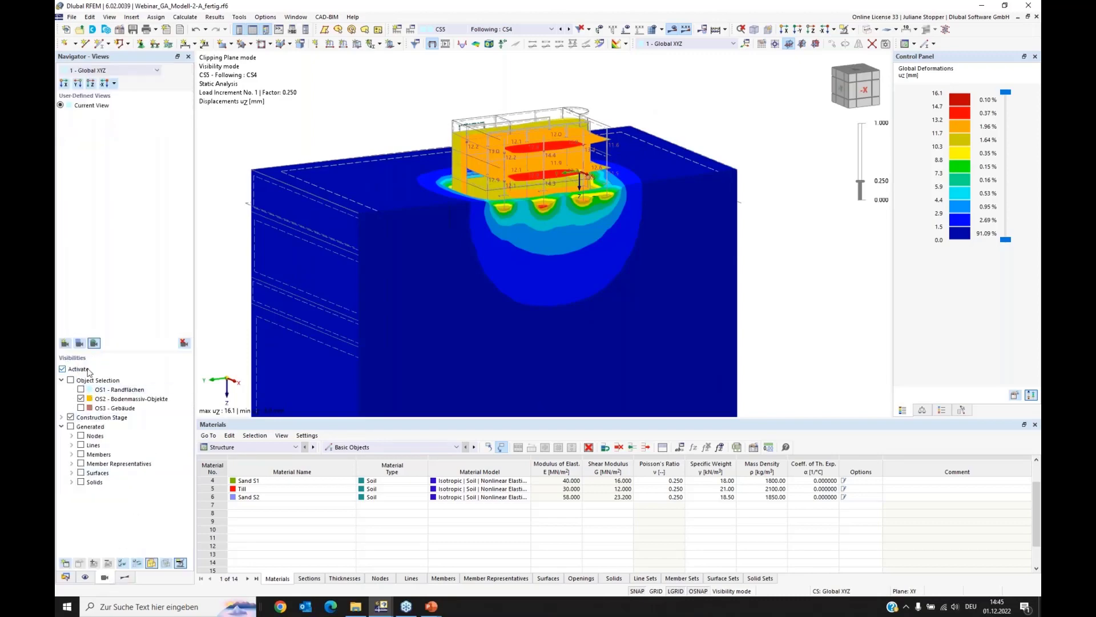
click(71, 419)
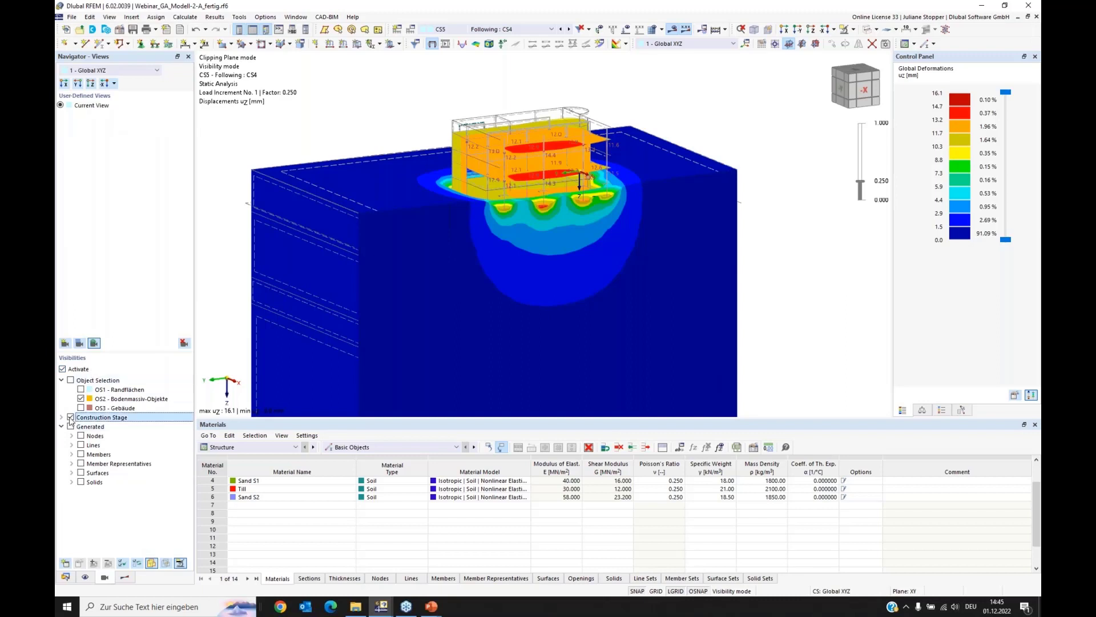
click(86, 380)
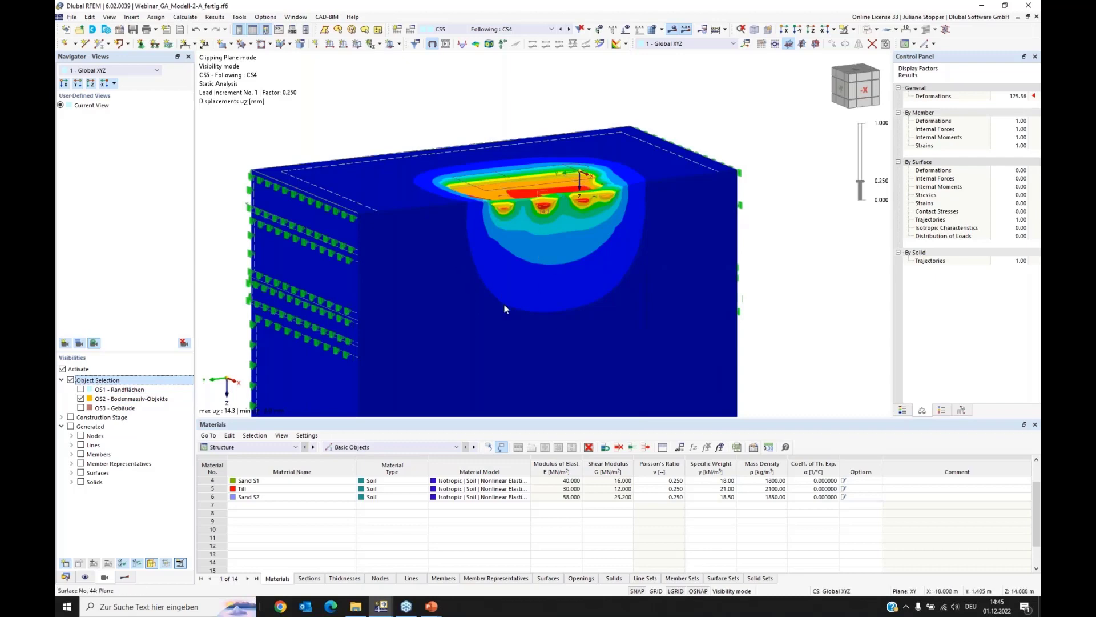
click(80, 398)
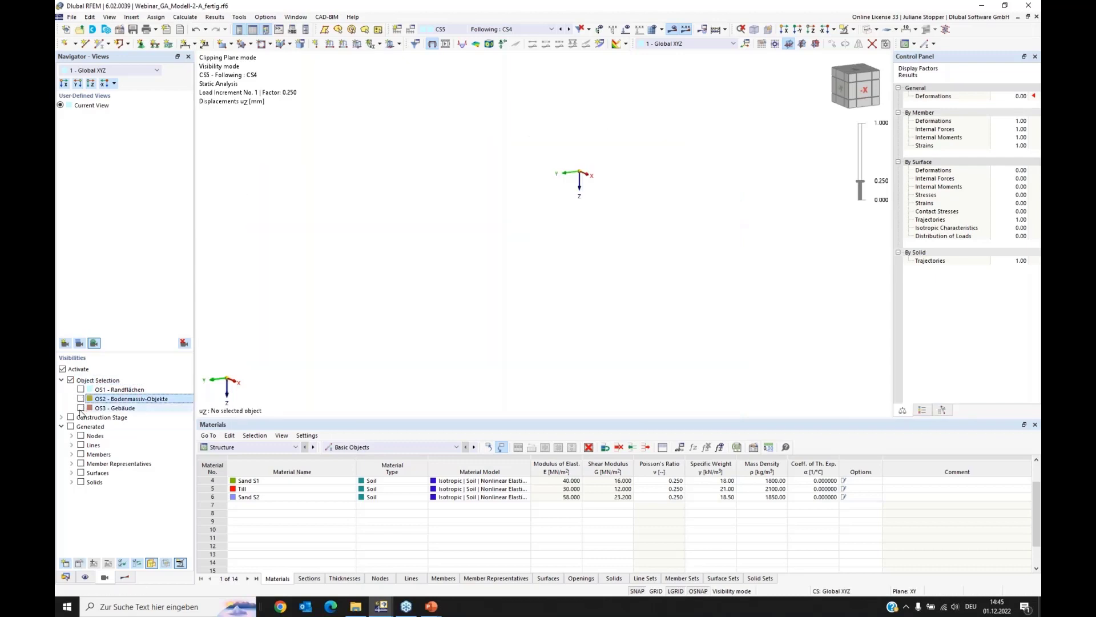
click(82, 408)
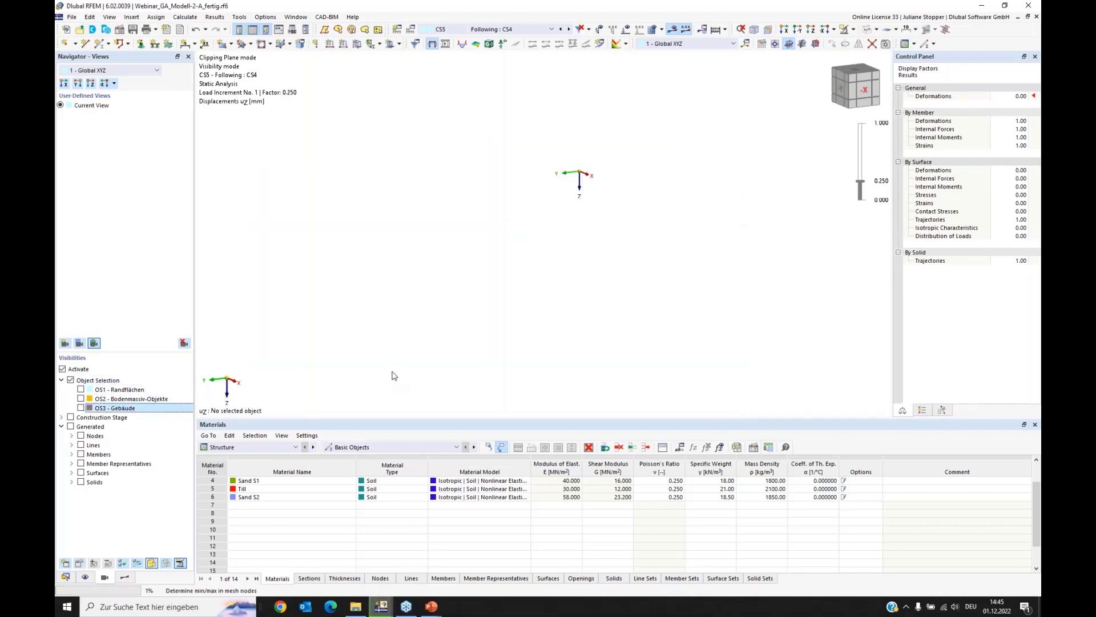
key(space)
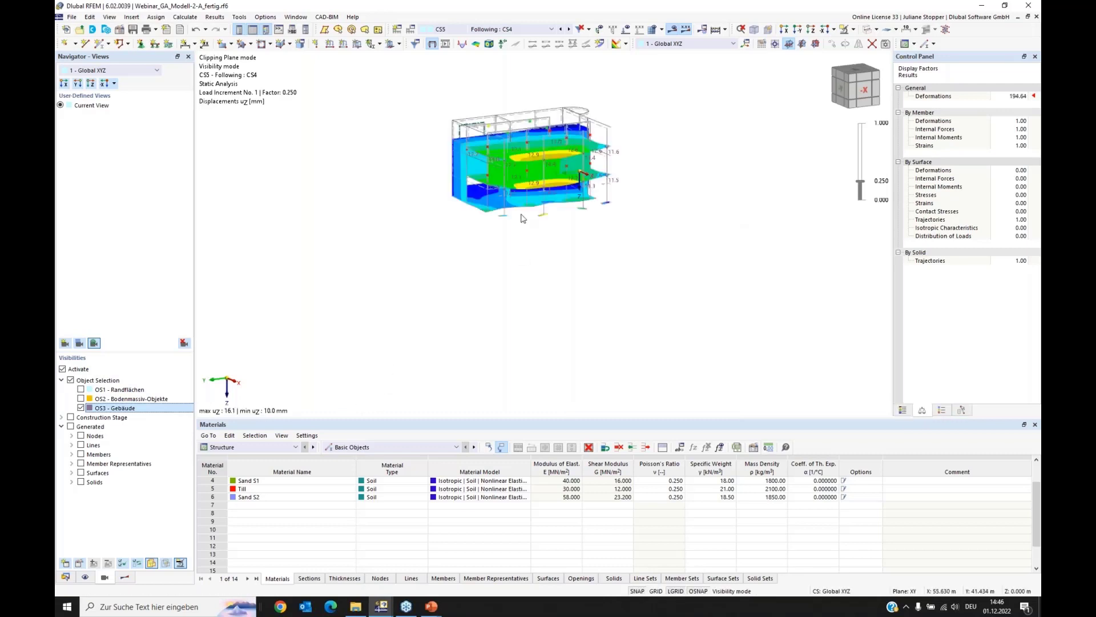
middle_drag(518, 234, 520, 274)
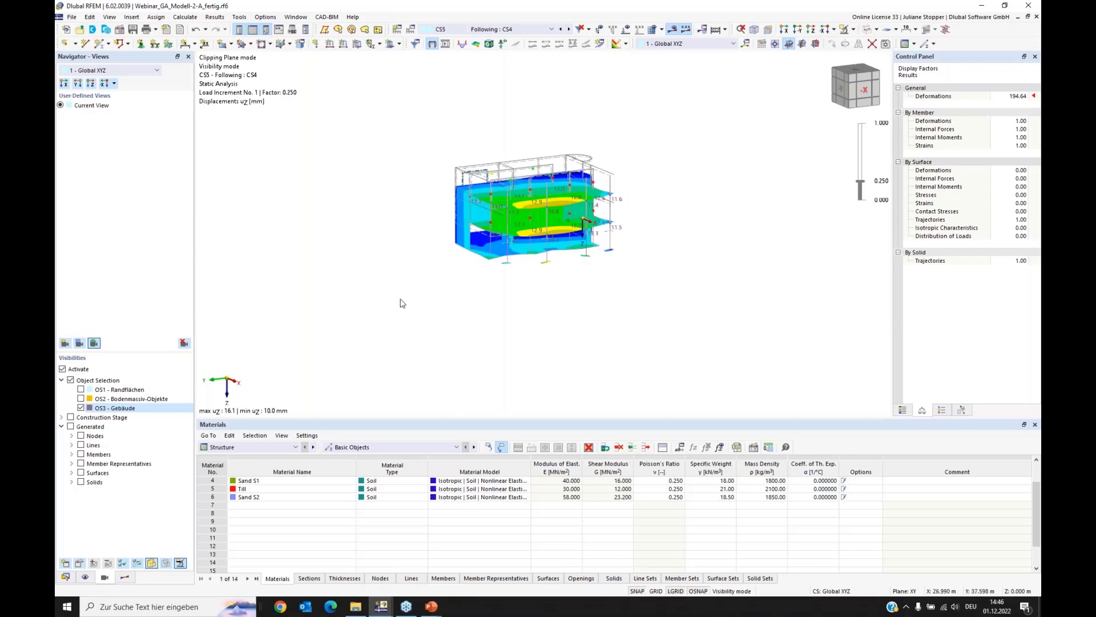
ctrl+middle_drag(409, 300, 483, 310)
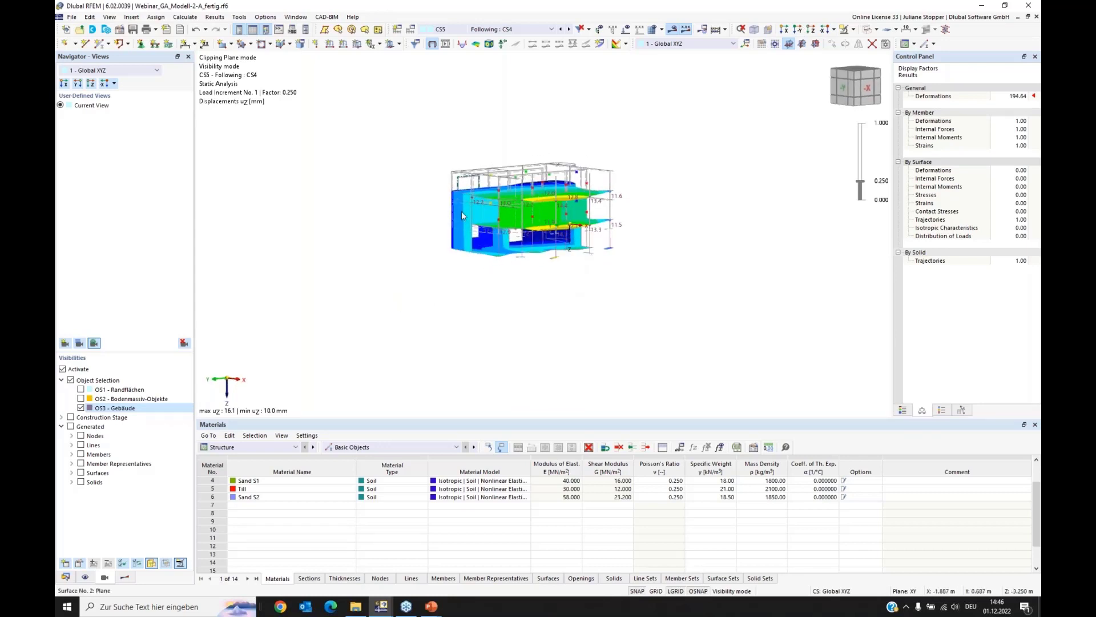
scroll(500, 161, up, 3)
middle_drag(499, 160, 477, 230)
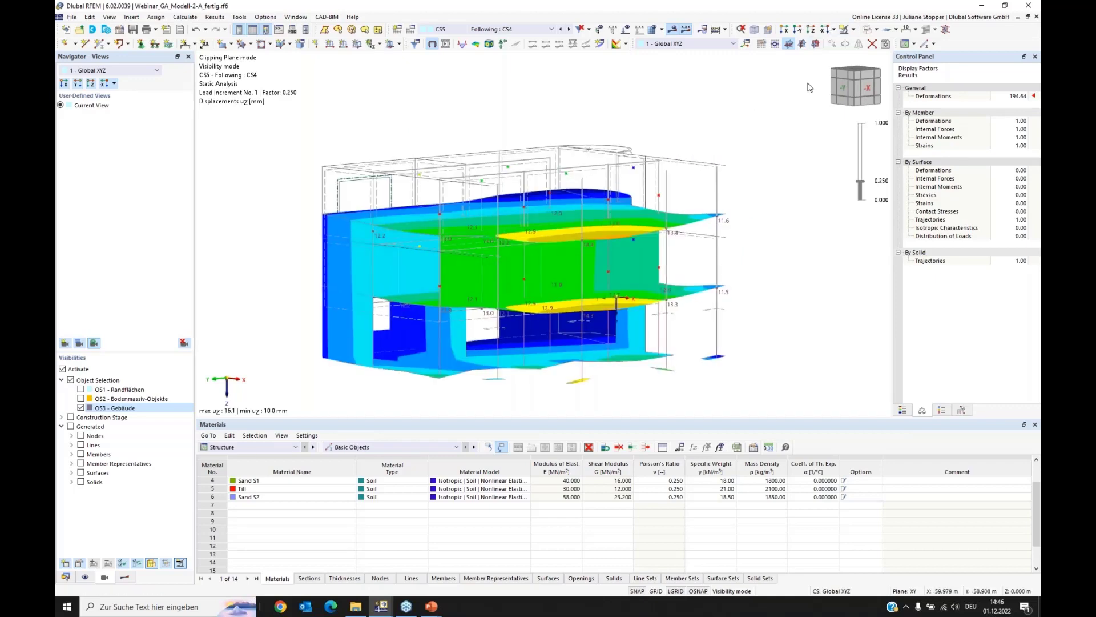
Step: Show the undeformed building as a transparent solid model over the uz results, and return to the wireframe display
click(876, 30)
click(905, 60)
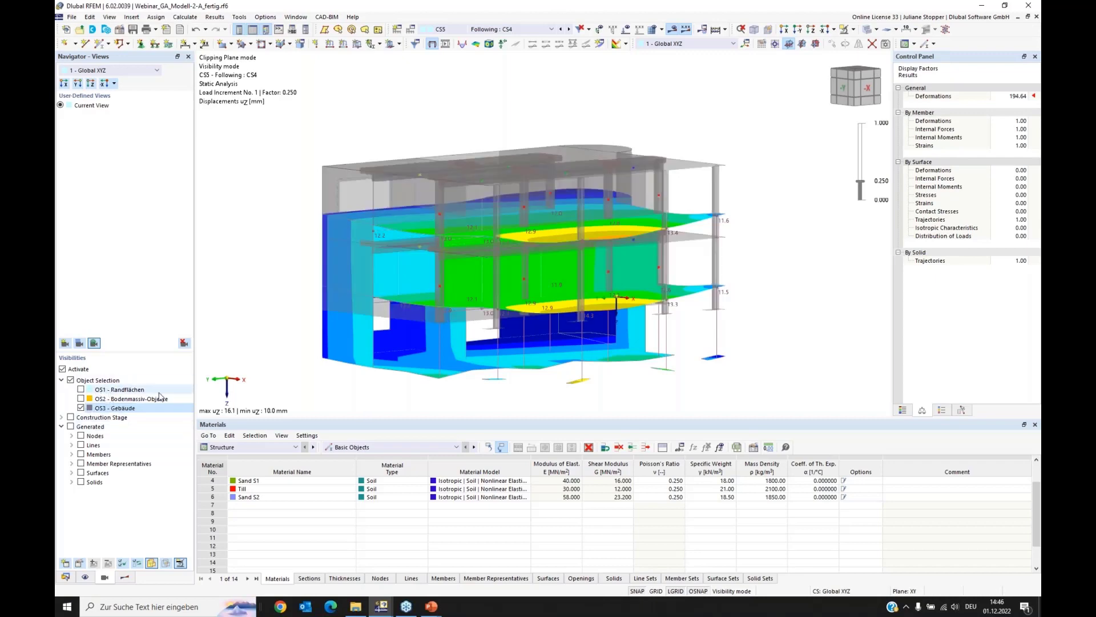
scroll(425, 346, up, 1)
ctrl+middle_drag(414, 355, 427, 366)
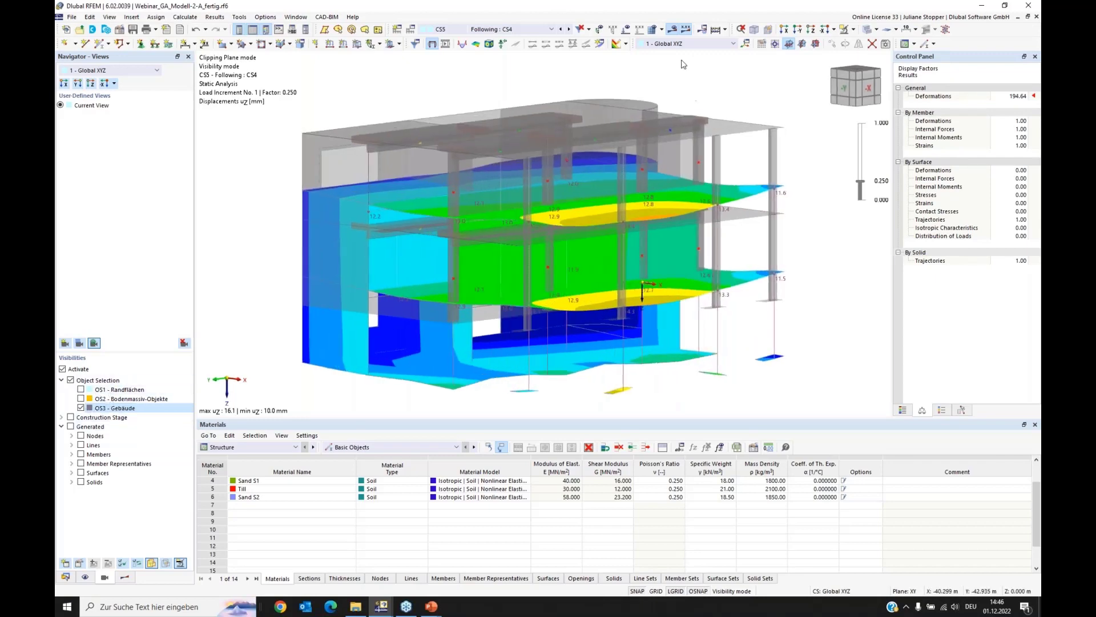
click(876, 29)
click(896, 44)
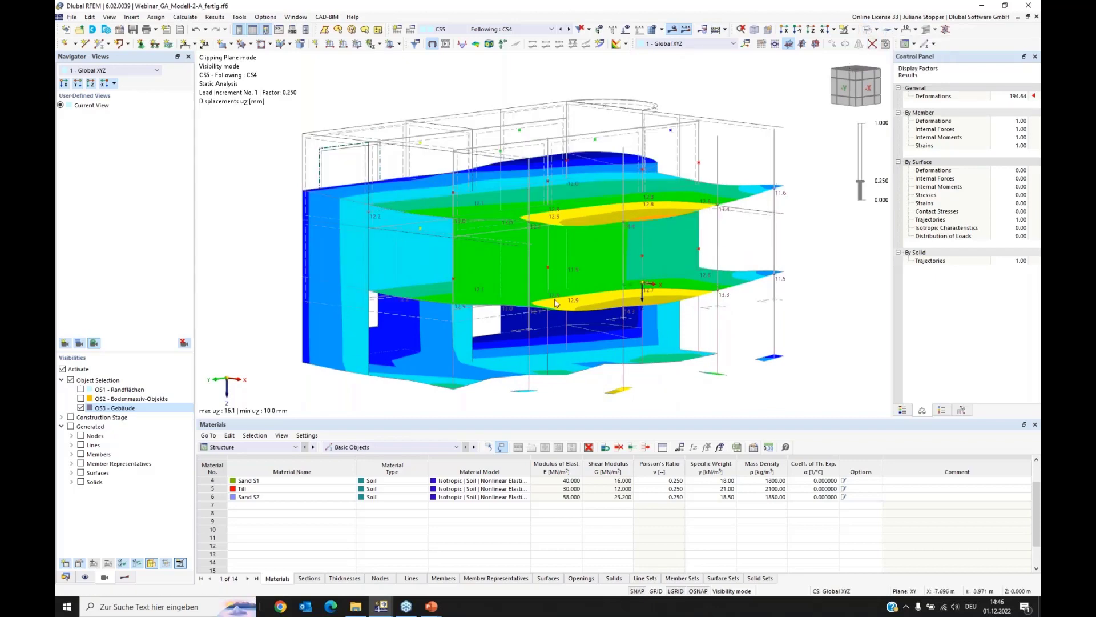
Step: Inspect the building's uz displacements on the floor slabs, walls and column footings from several viewing angles
ctrl+middle_drag(400, 362, 564, 354)
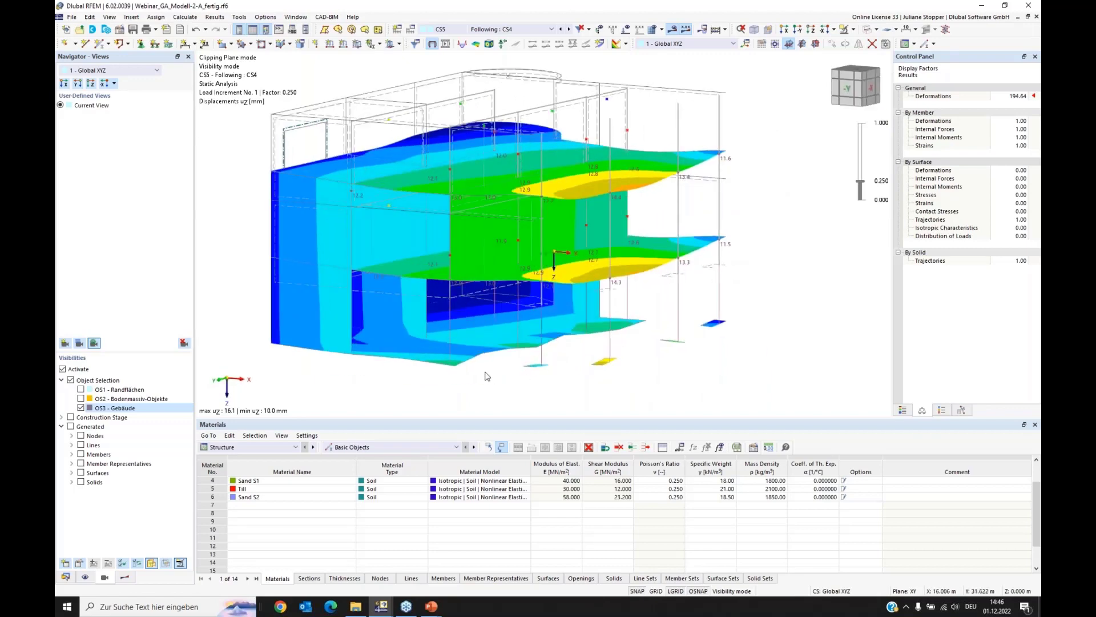
ctrl+middle_drag(625, 368, 317, 310)
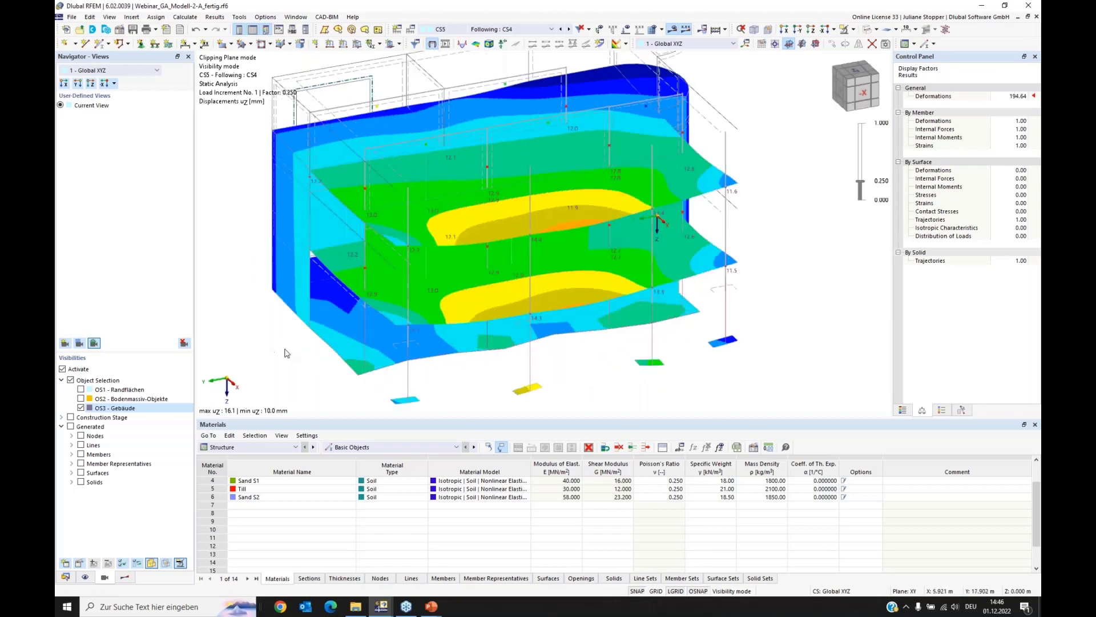
ctrl+middle_drag(215, 318, 242, 311)
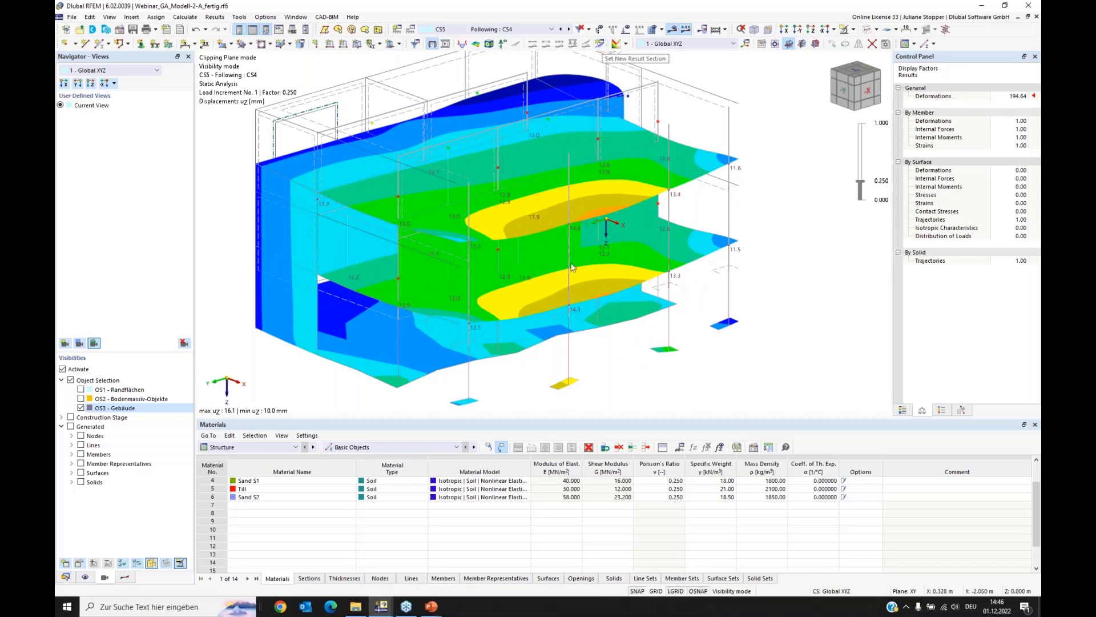
ctrl+middle_drag(635, 286, 579, 393)
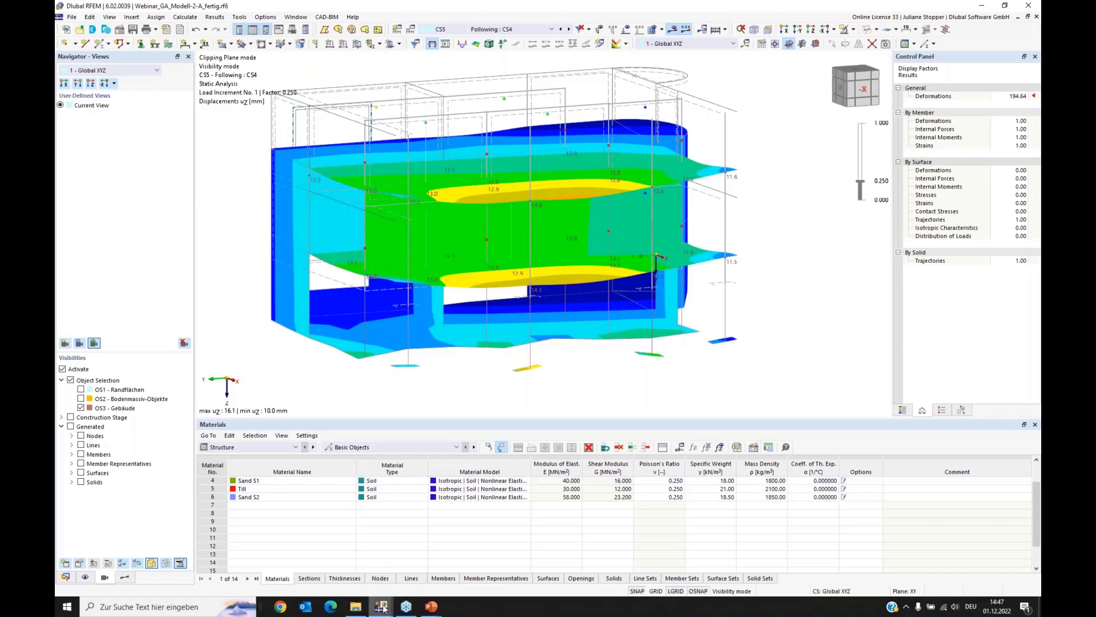
Step: Switch to the model Webinar_GA_Modell-2-B_Samples-only.rf6, show it in the -Y view, and list its boreholes among the special objects
mouse_move(379, 608)
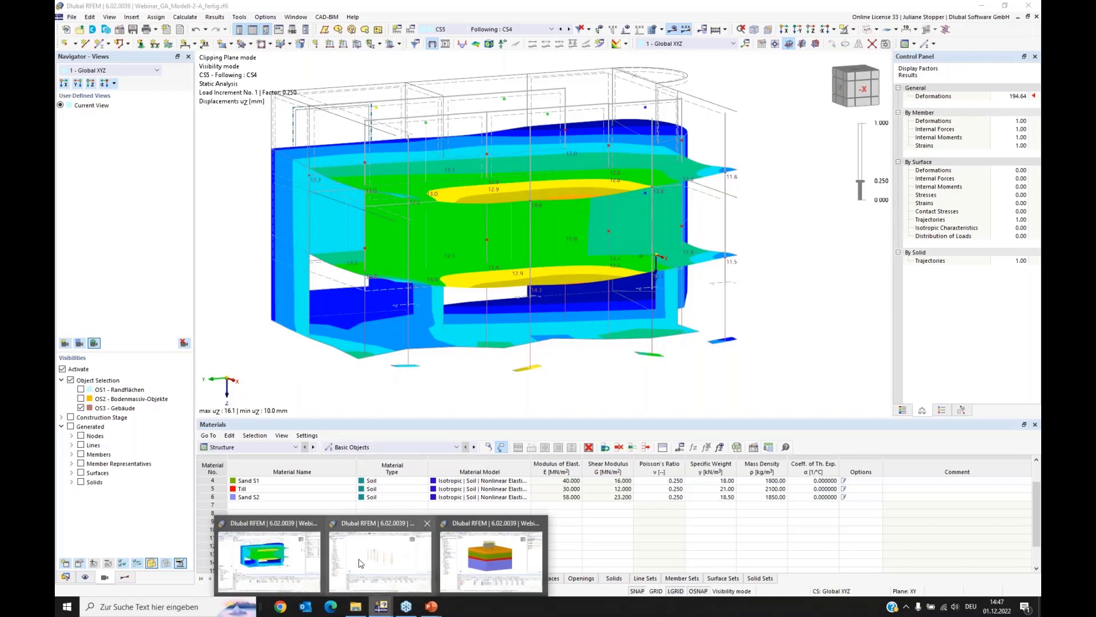
click(361, 564)
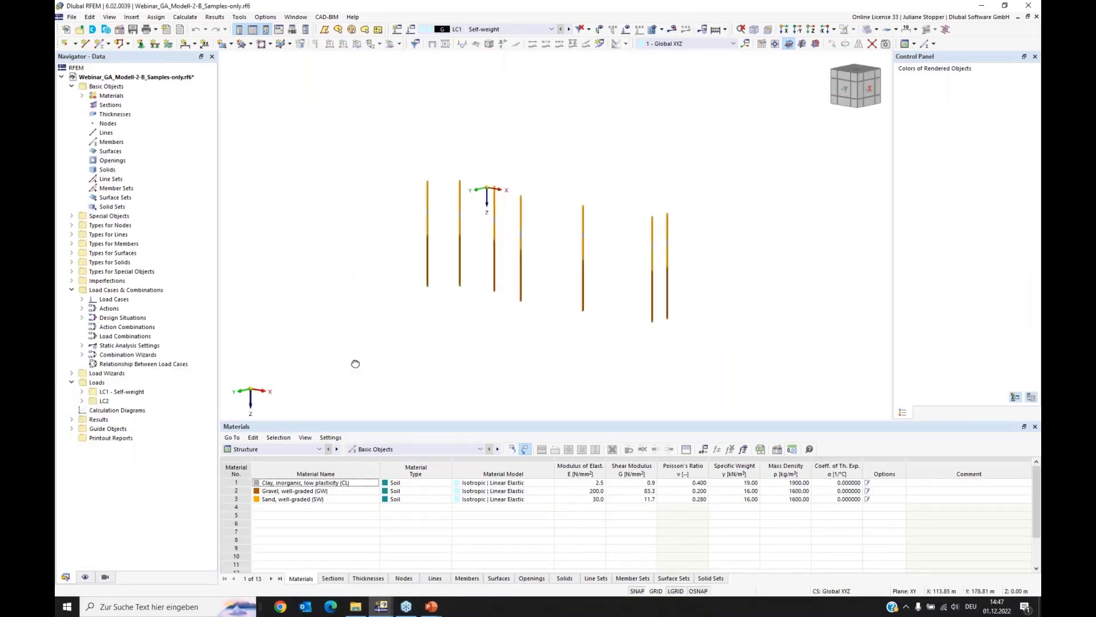
ctrl+middle_drag(355, 364, 539, 332)
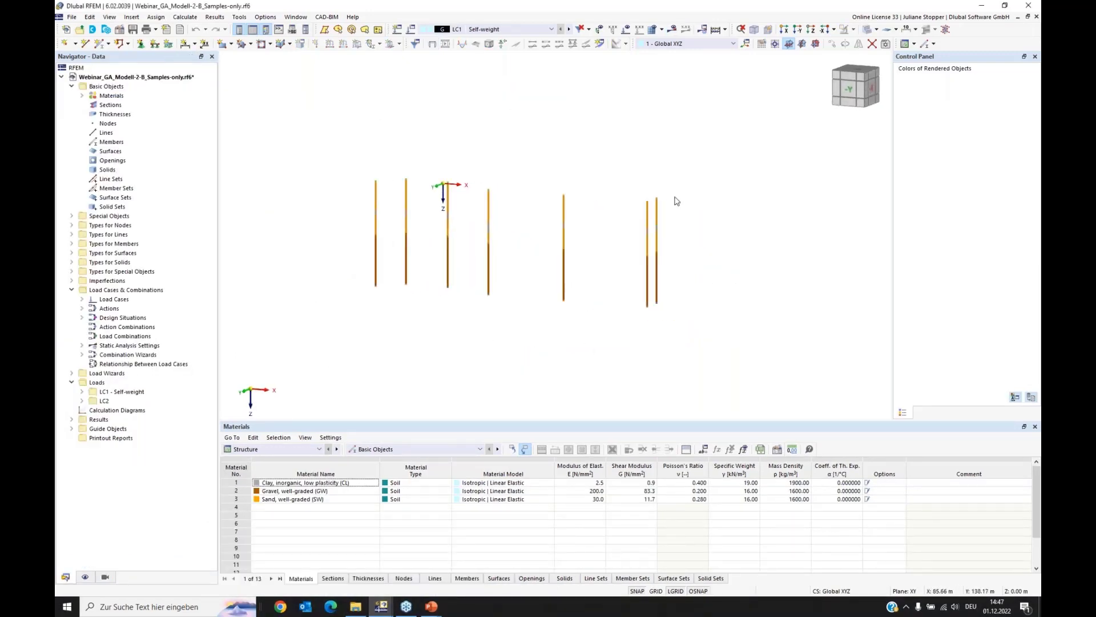
click(799, 29)
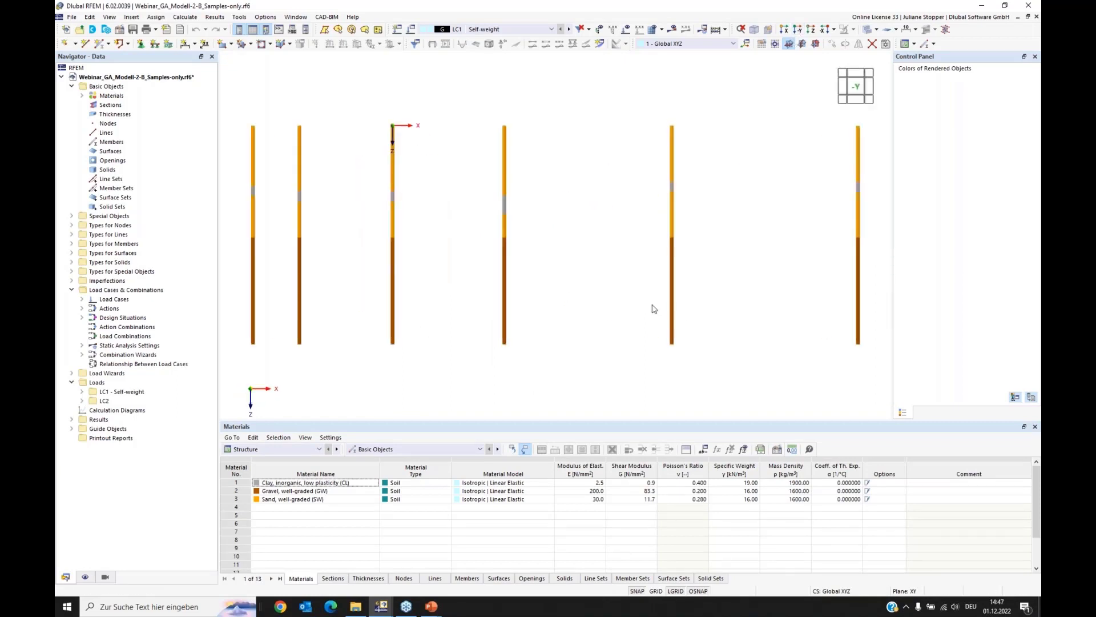
click(71, 216)
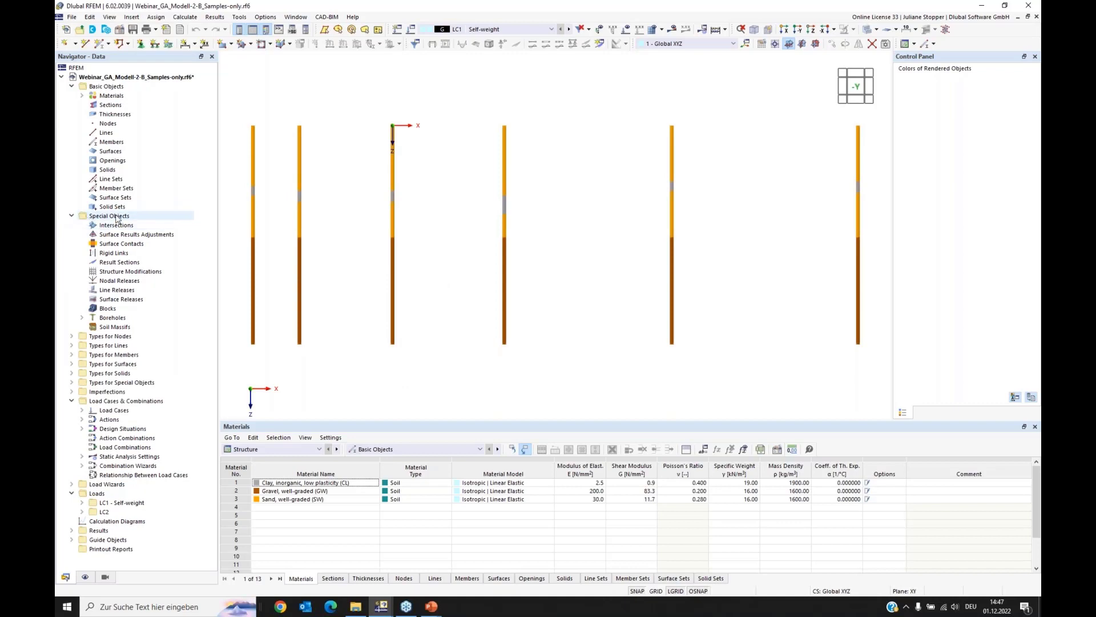
click(81, 318)
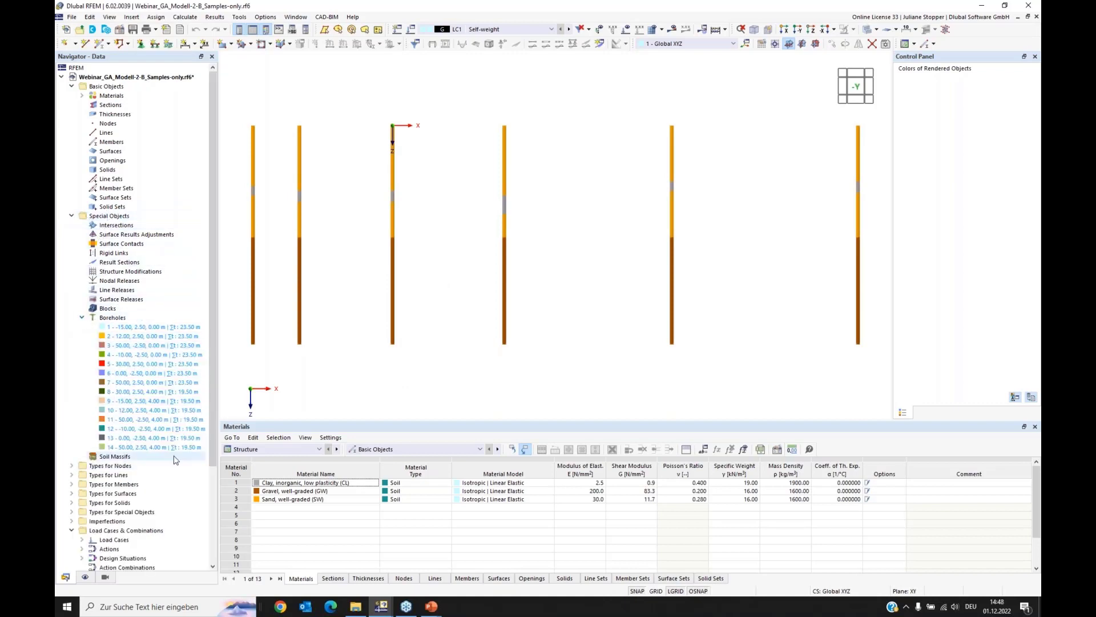
Step: Start a new soil massif generated from boreholes and assign boreholes 1-7 to it, clearing the initial selection of all boreholes
scroll(214, 445, down, 1)
scroll(214, 445, down, 1)
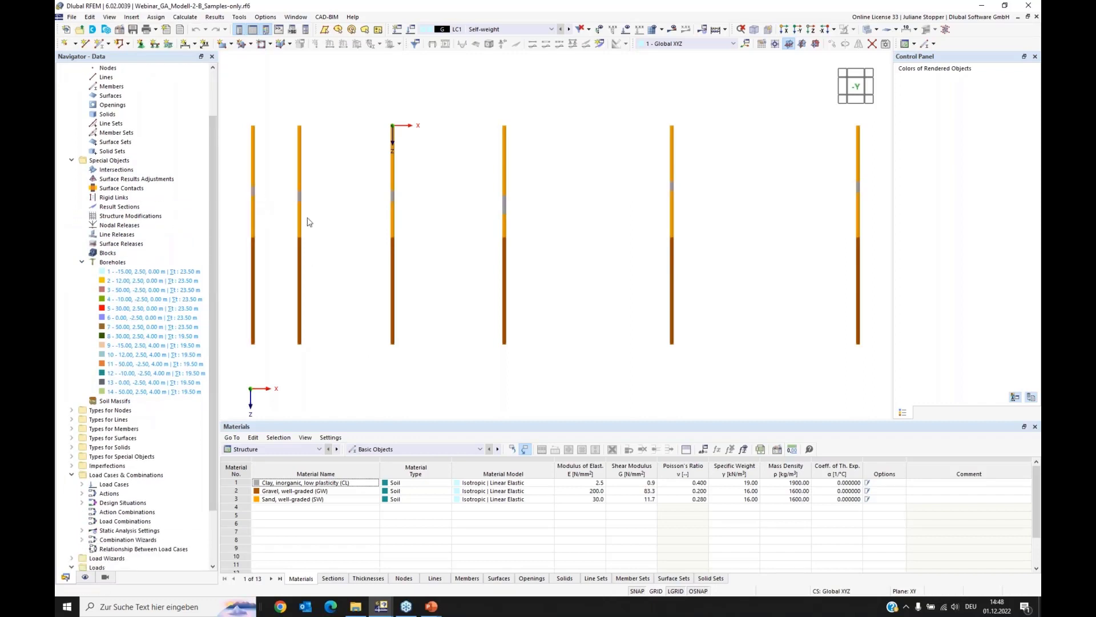
right_click(113, 401)
click(151, 420)
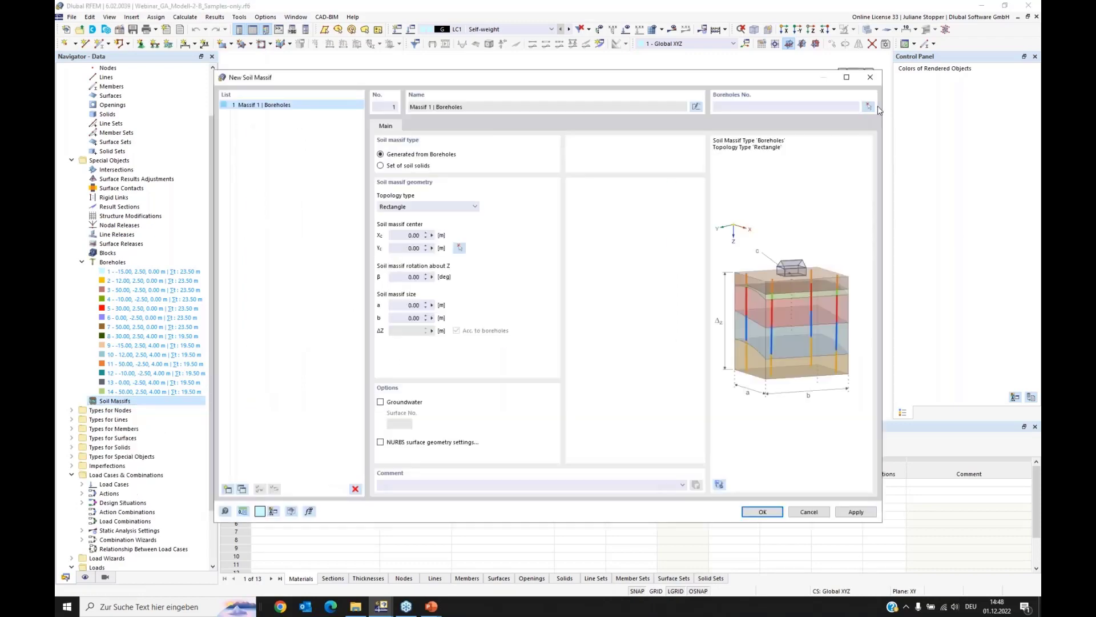
click(868, 107)
drag(874, 115, 247, 164)
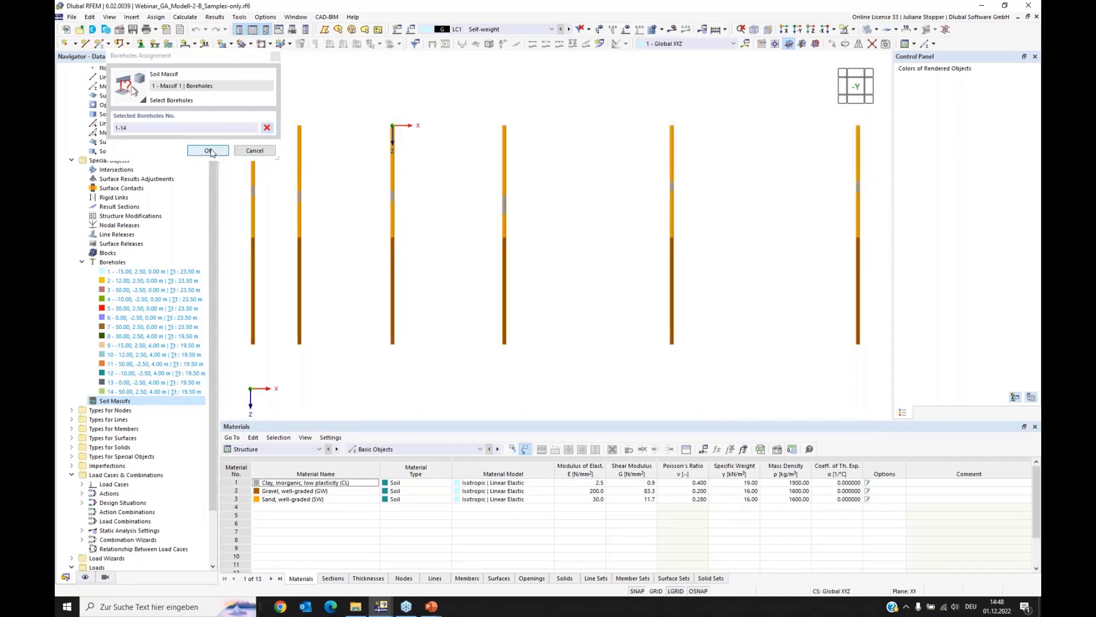
click(267, 127)
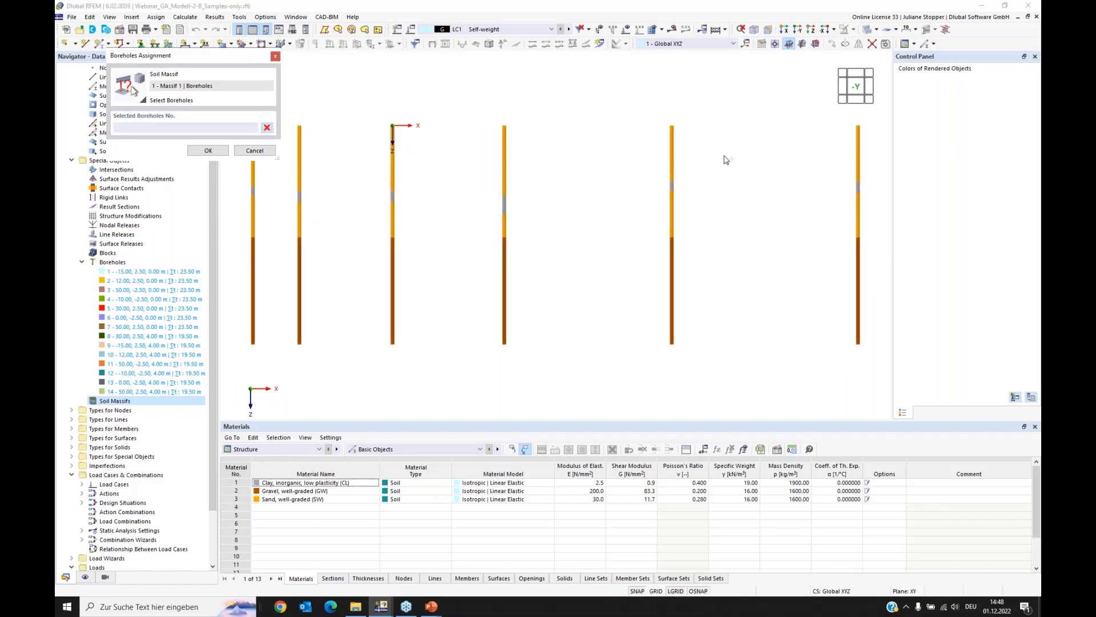
scroll(757, 195, down, 2)
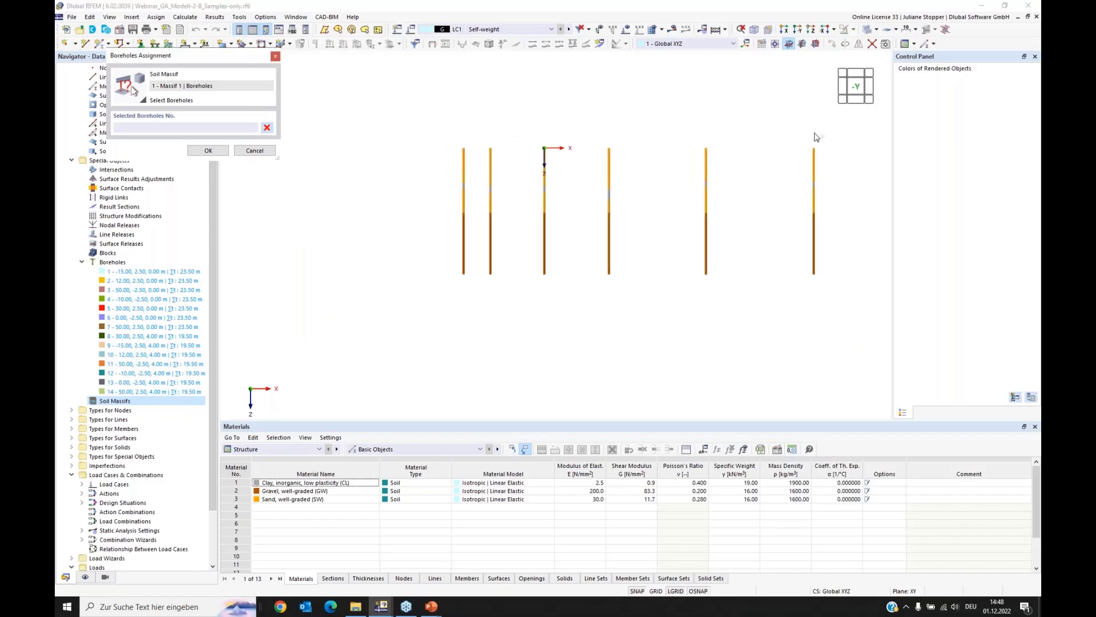
drag(840, 129, 389, 164)
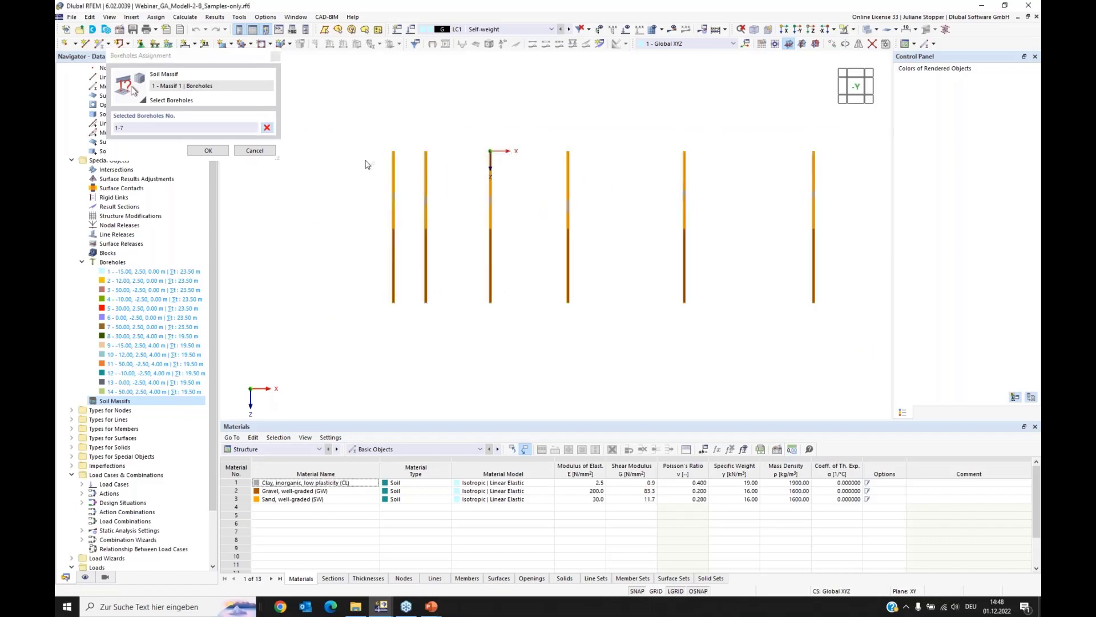
click(208, 151)
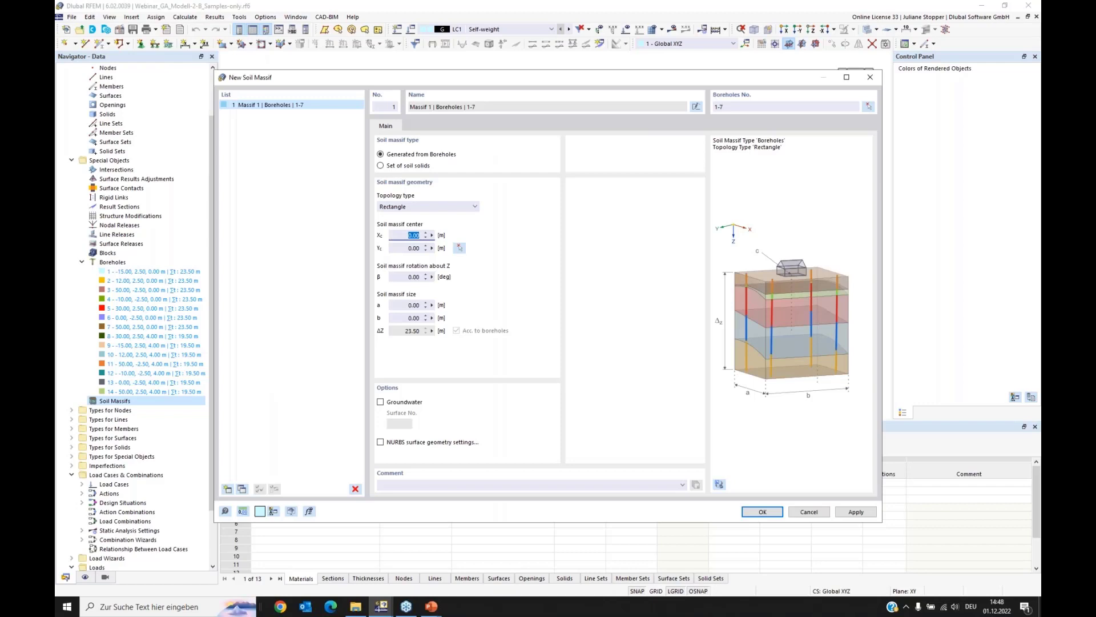
Step: Set the massif center Xc to 20 m and its size to a = 80 m and b = 5 m, and create it
click(390, 306)
text(80)
click(401, 317)
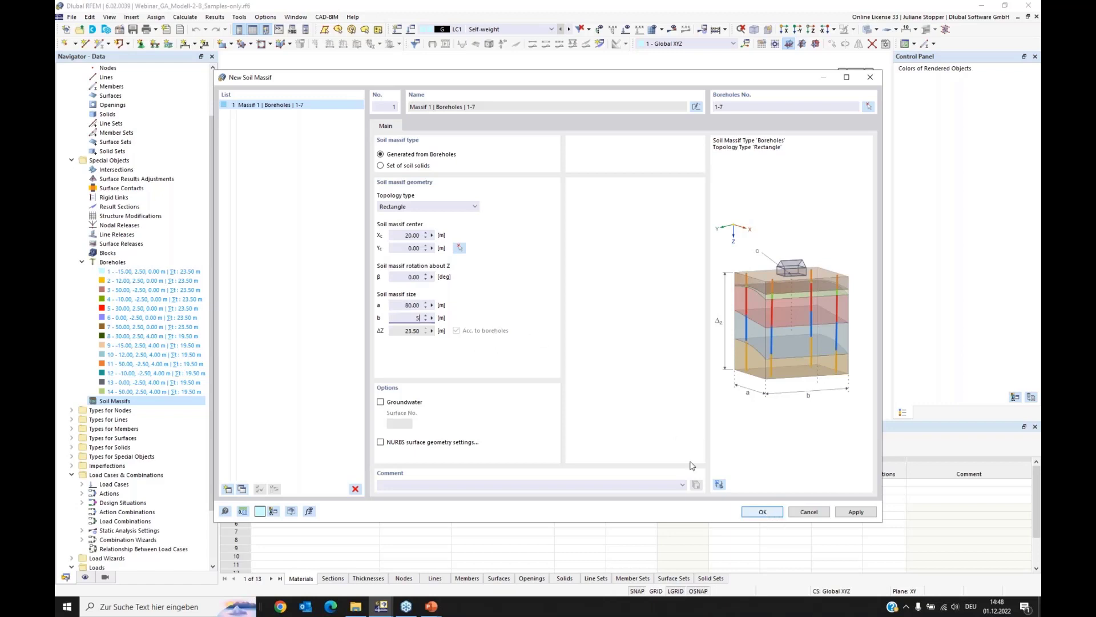
click(579, 436)
click(763, 512)
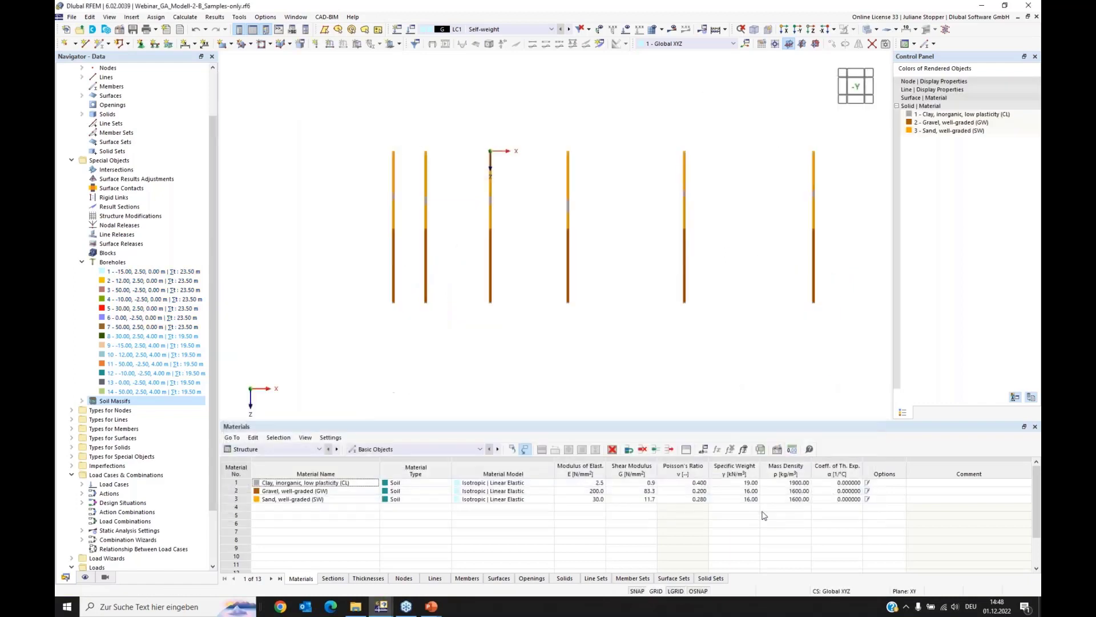
Step: Show the model as a solid model and examine the course of the clay layer between the sand layers along the massif
click(877, 29)
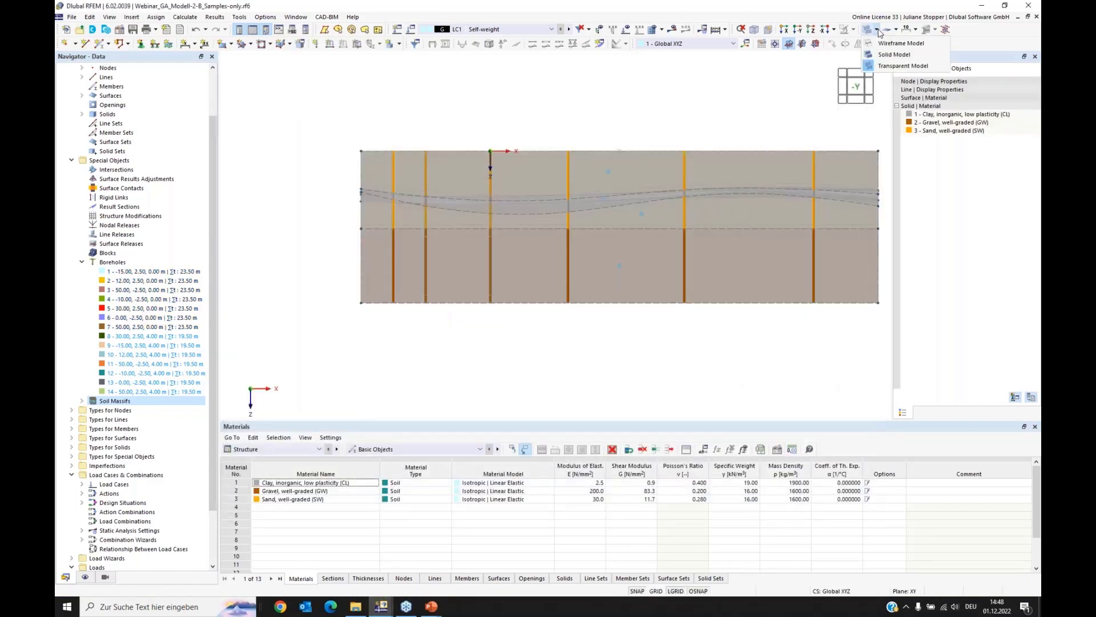
click(894, 55)
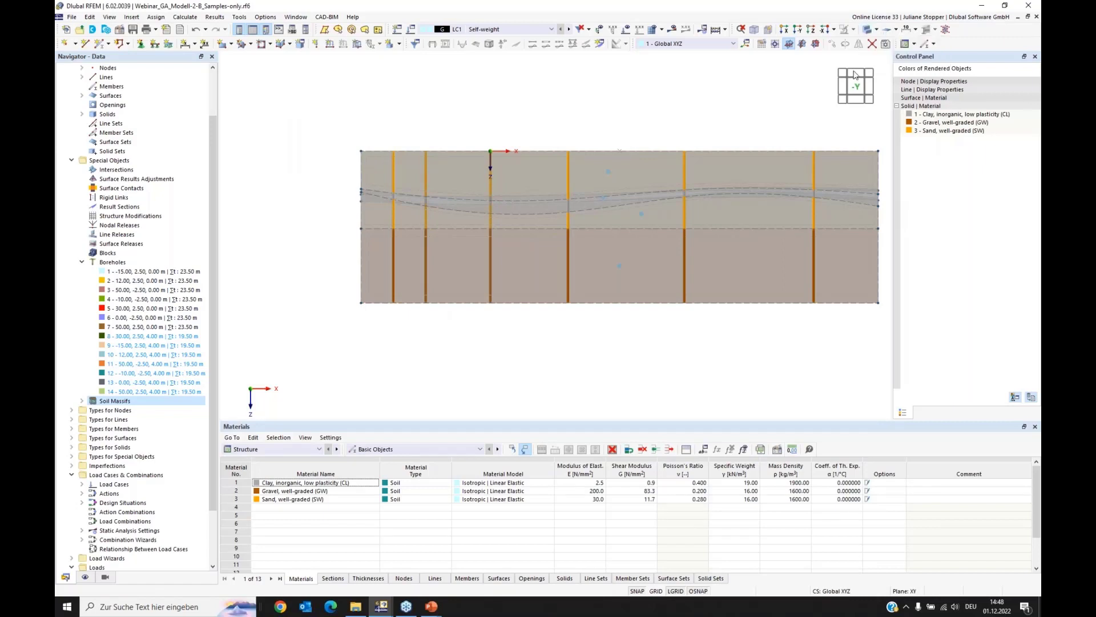
ctrl+middle_drag(659, 339, 602, 325)
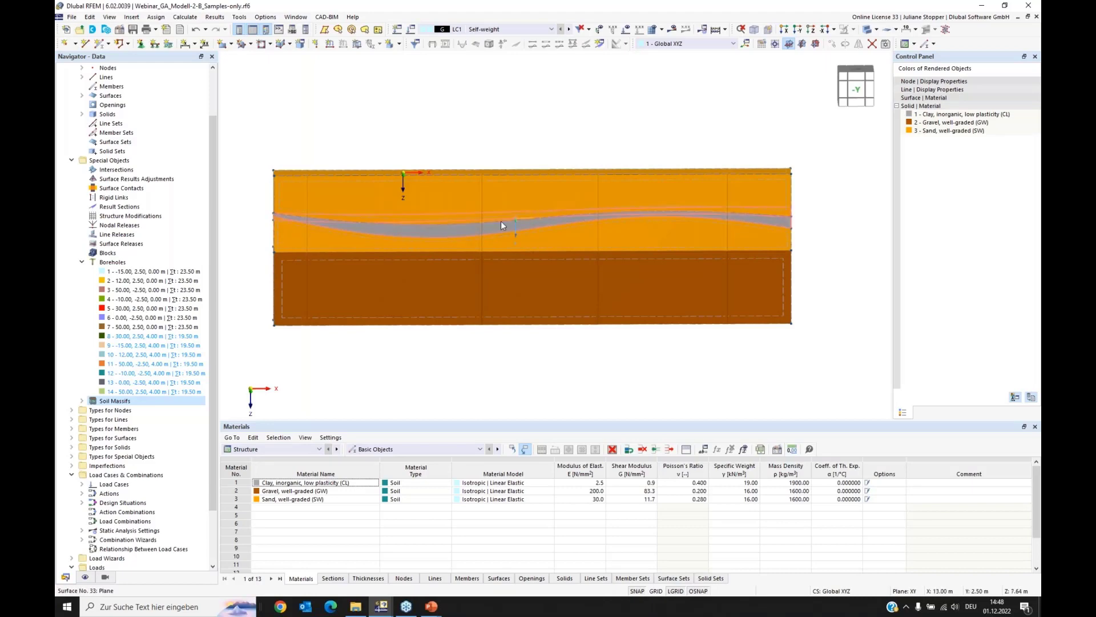
mouse_move(324, 226)
ctrl+middle_down()
mouse_move(339, 237)
mouse_move(403, 223)
mouse_move(342, 226)
ctrl+middle_up()
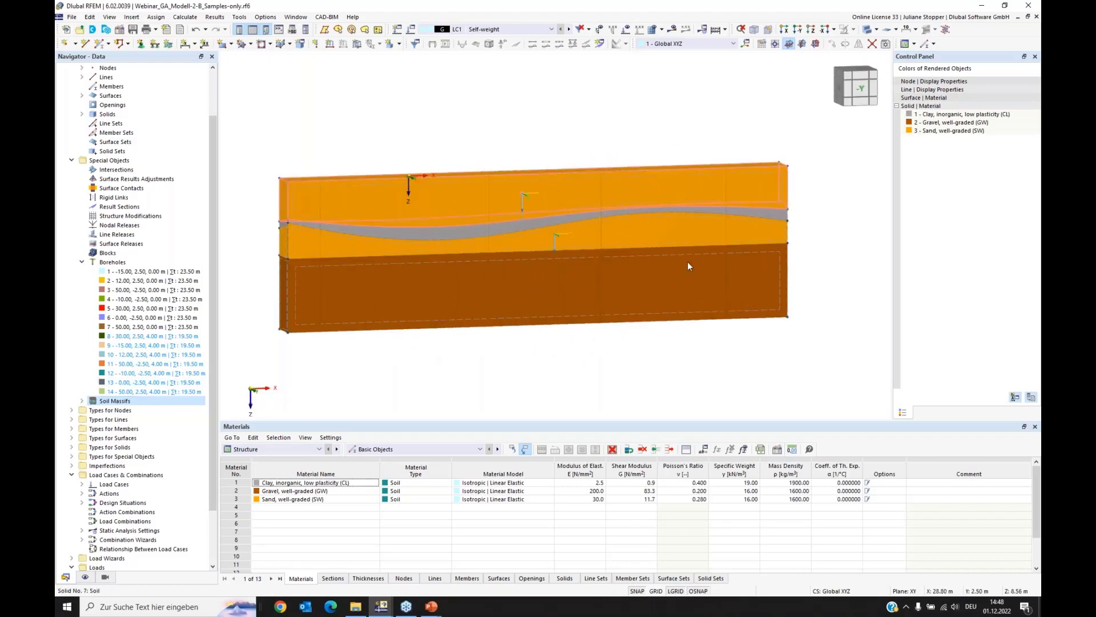
ctrl+middle_drag(745, 284, 706, 279)
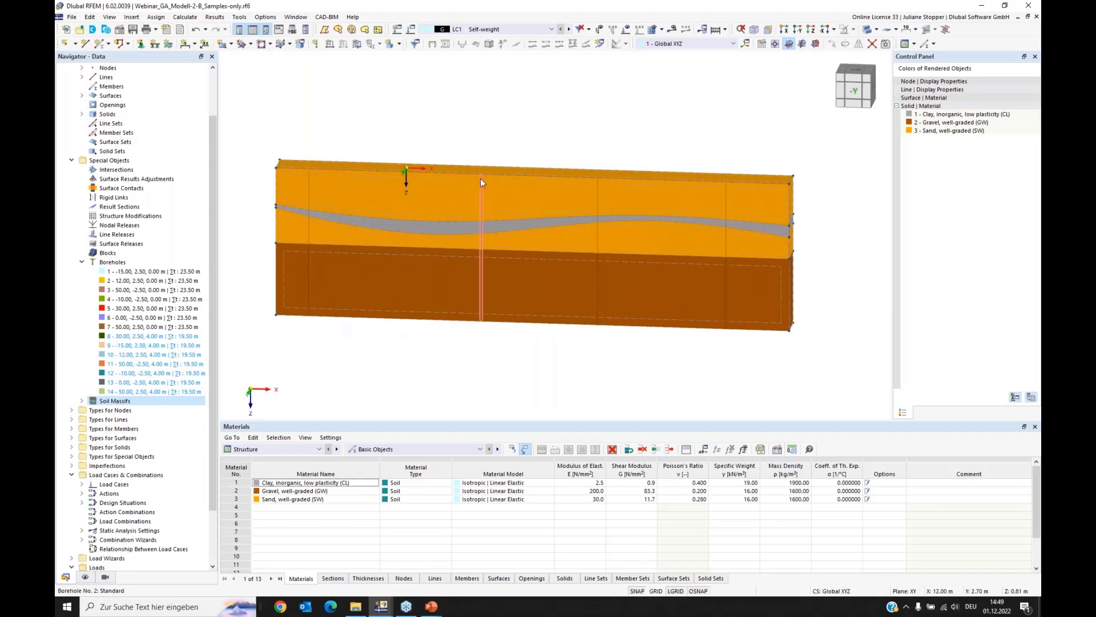
Step: Delete the 80 m long soil massif generated from boreholes 1-7
click(81, 400)
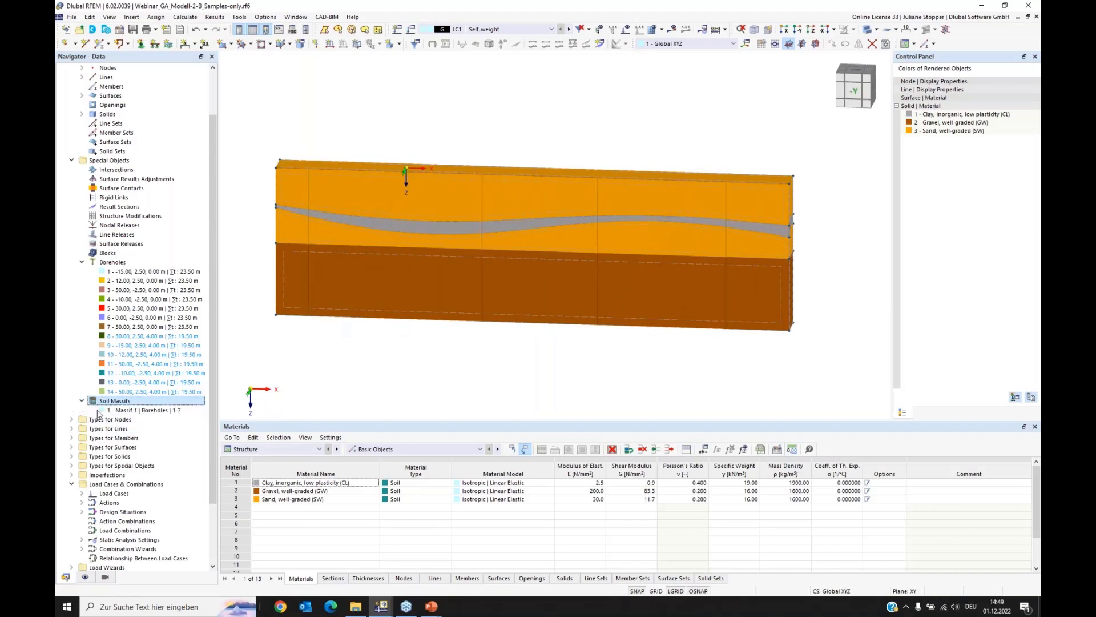
right_click(133, 413)
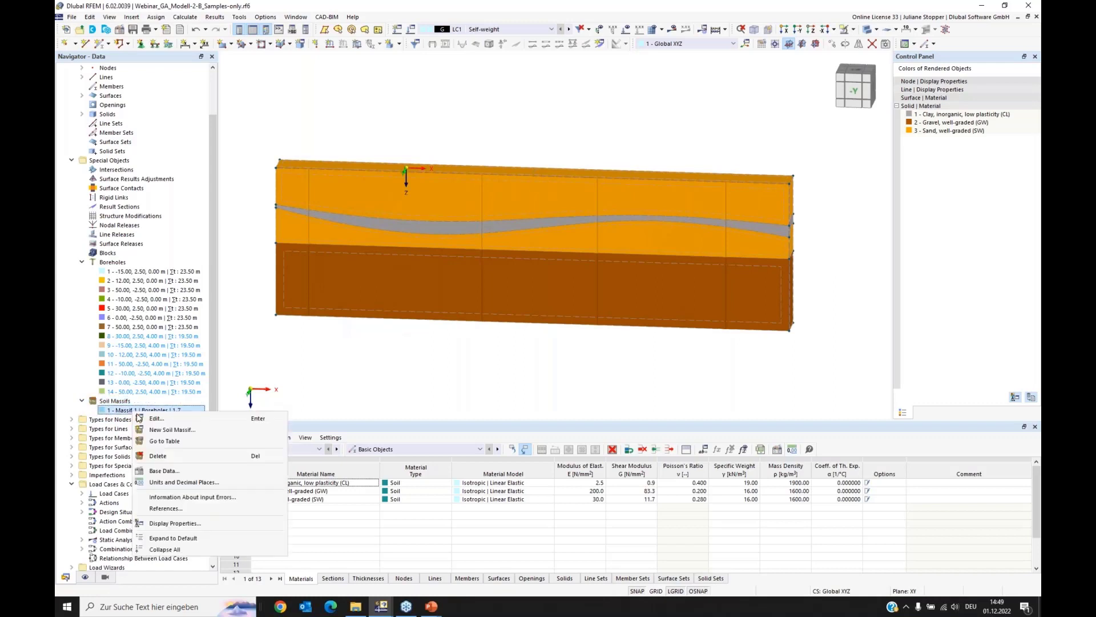
click(159, 457)
click(557, 340)
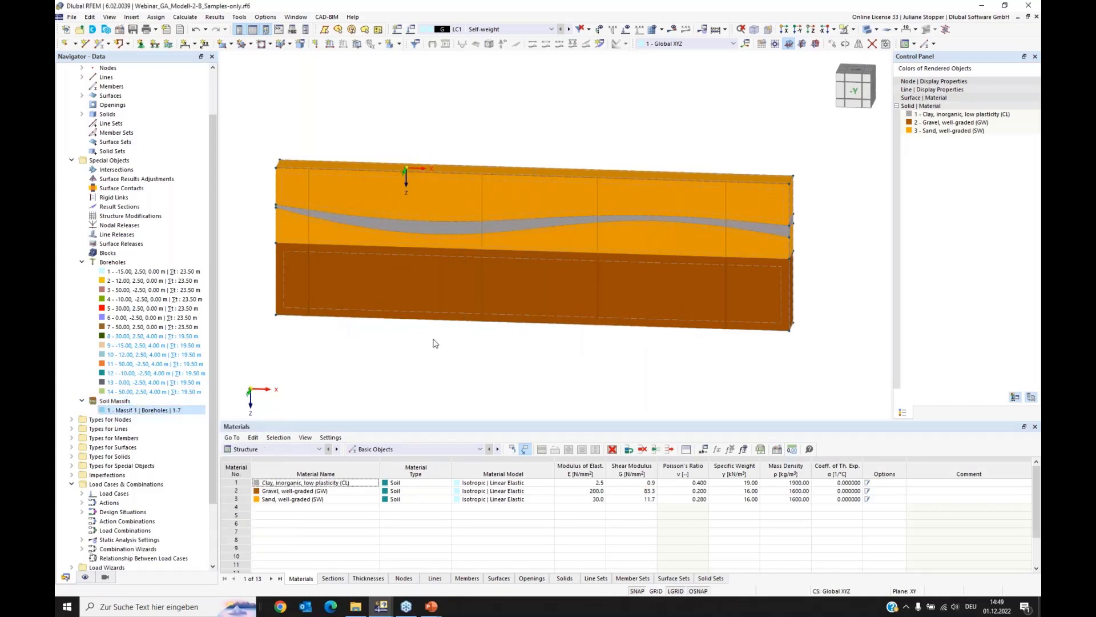
Step: Start a new rectangular soil massif with center Xc at -10 m and size a = 20 m and b = 5 m
right_click(102, 401)
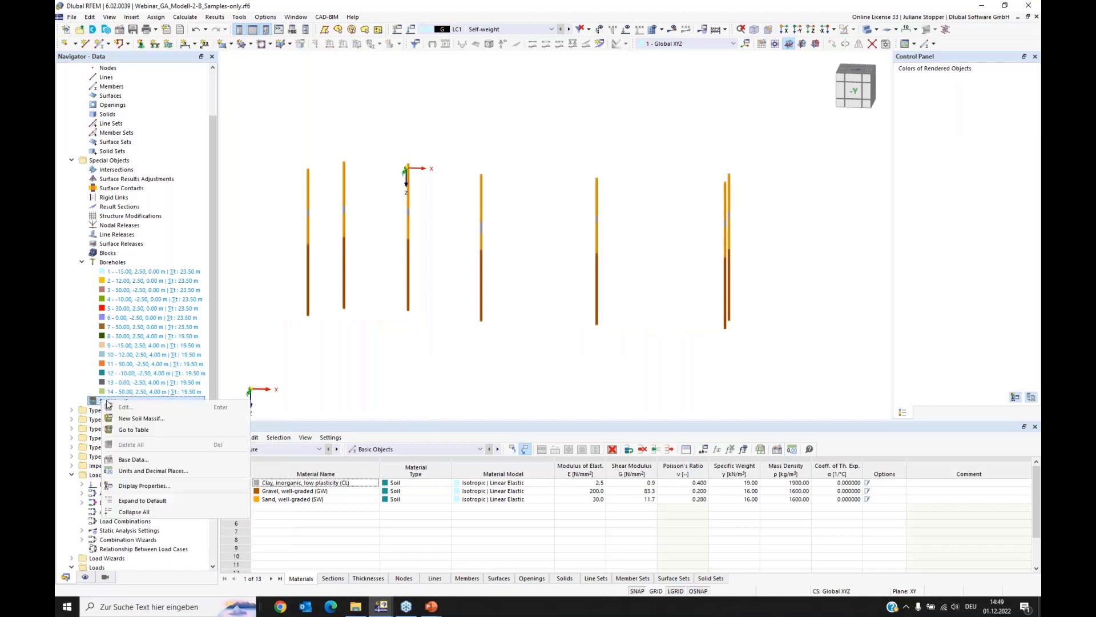
click(130, 420)
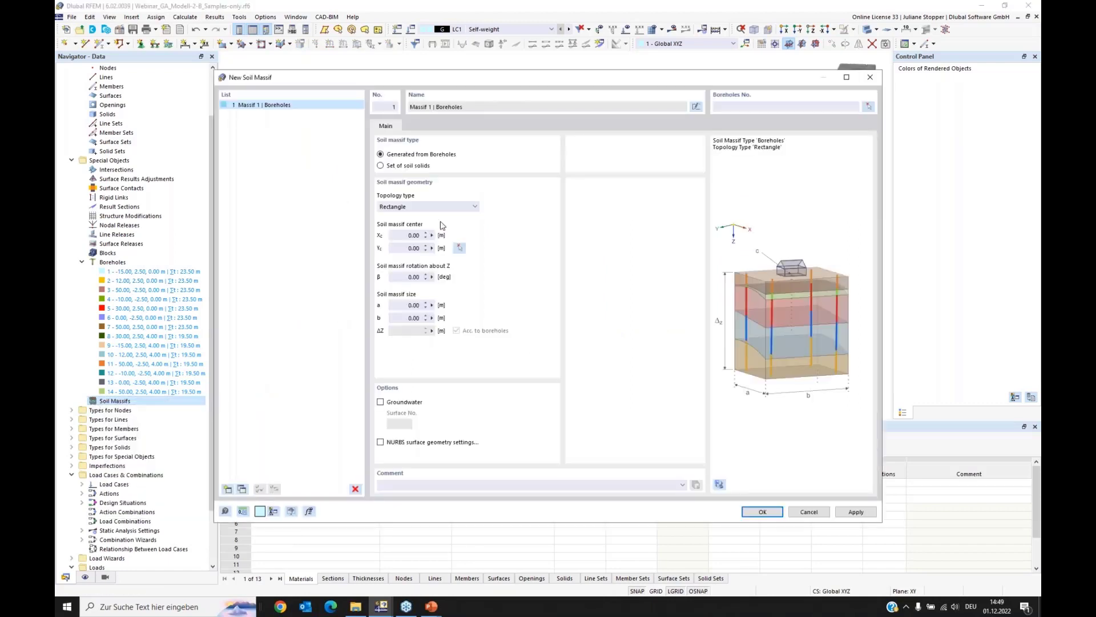
click(401, 233)
click(395, 305)
key(Tab)
text(5)
click(391, 305)
Step: Assign boreholes 1-7 to the new soil massif and generate it
click(866, 107)
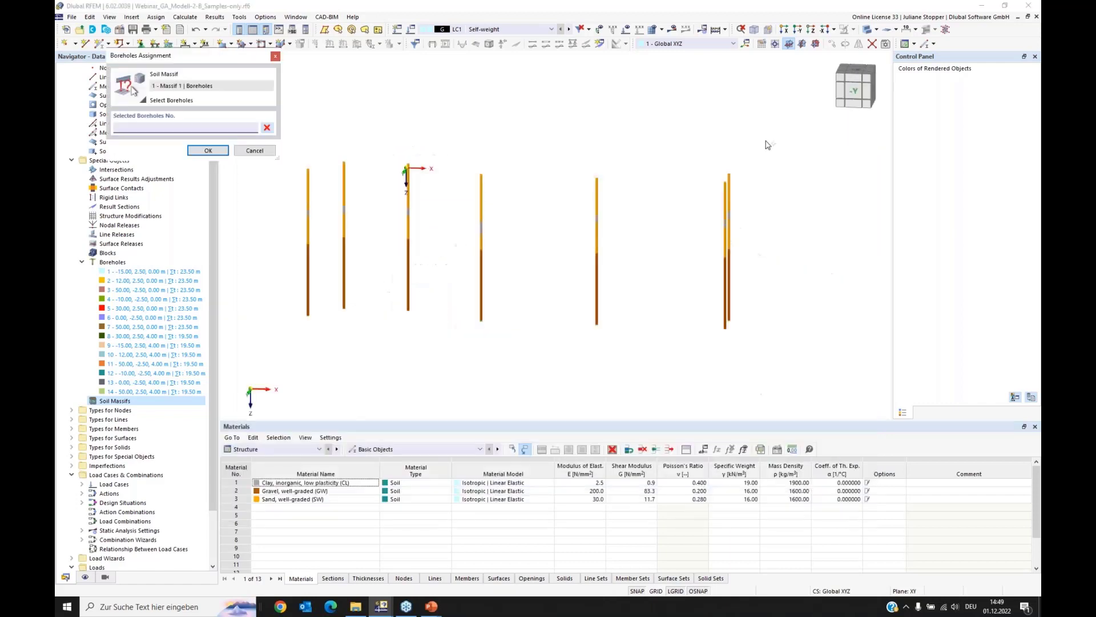
drag(765, 140, 262, 186)
click(209, 150)
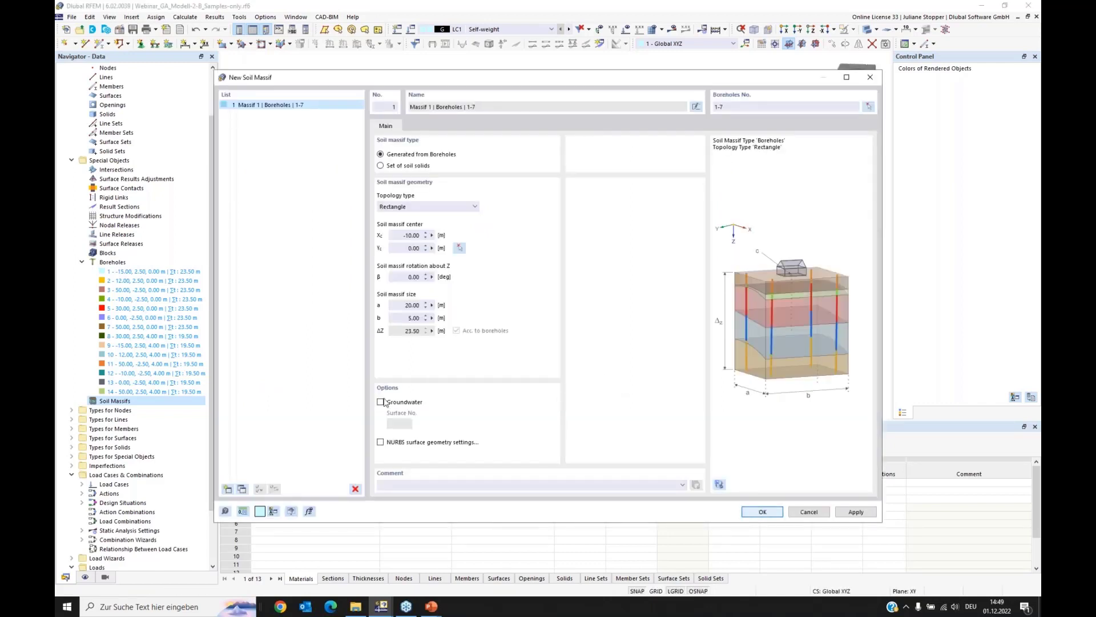
click(761, 511)
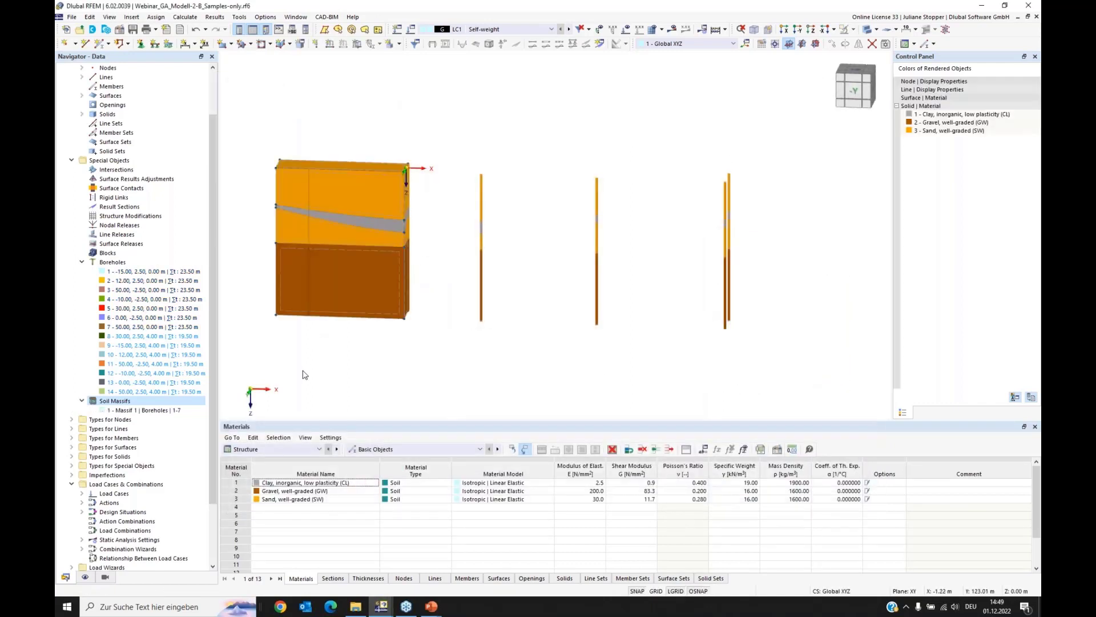
Step: Duplicate the 20 m by 5 m soil massif and shift the copy's center in positive X so it directly adjoins the first
mouse_move(340, 360)
ctrl+middle_down()
mouse_move(304, 370)
mouse_move(349, 351)
ctrl+middle_up()
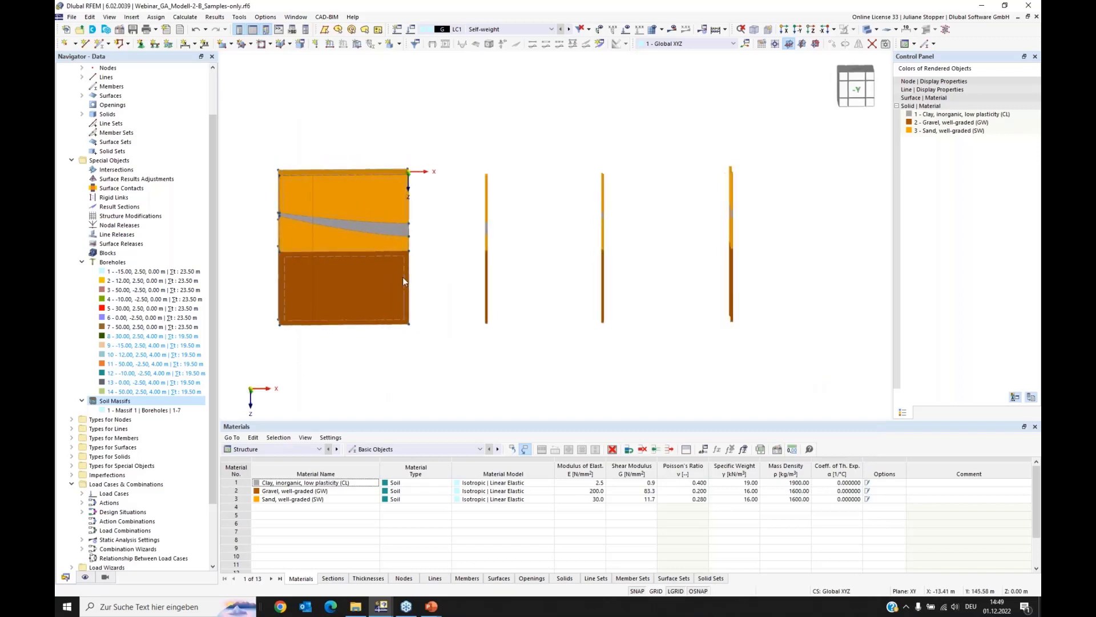
scroll(384, 298, down, 1)
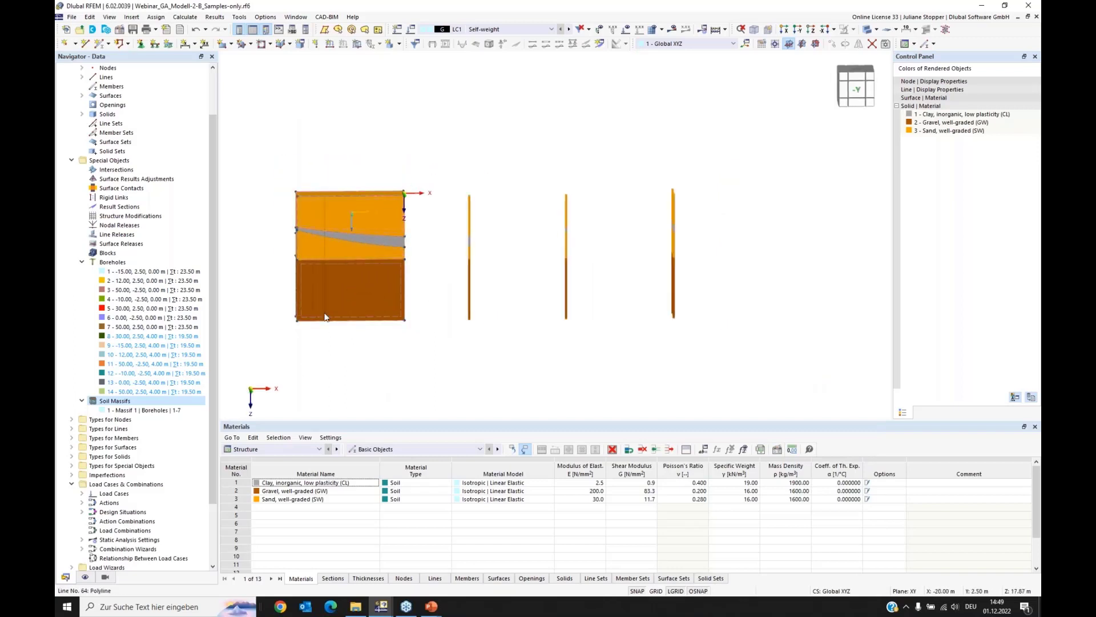
click(133, 411)
double_click(135, 411)
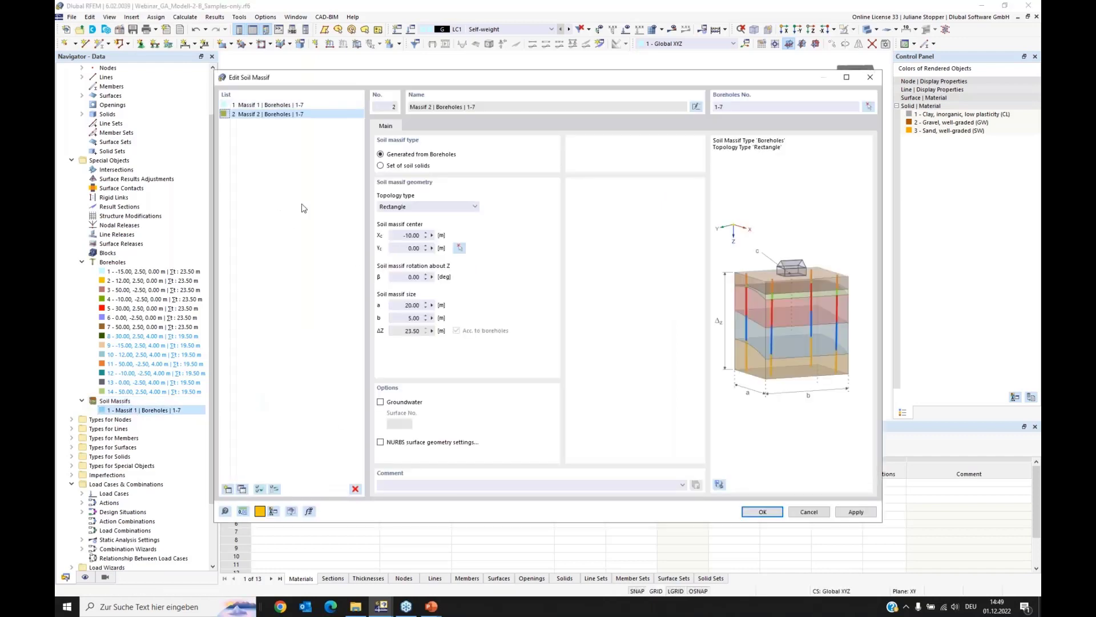
click(404, 234)
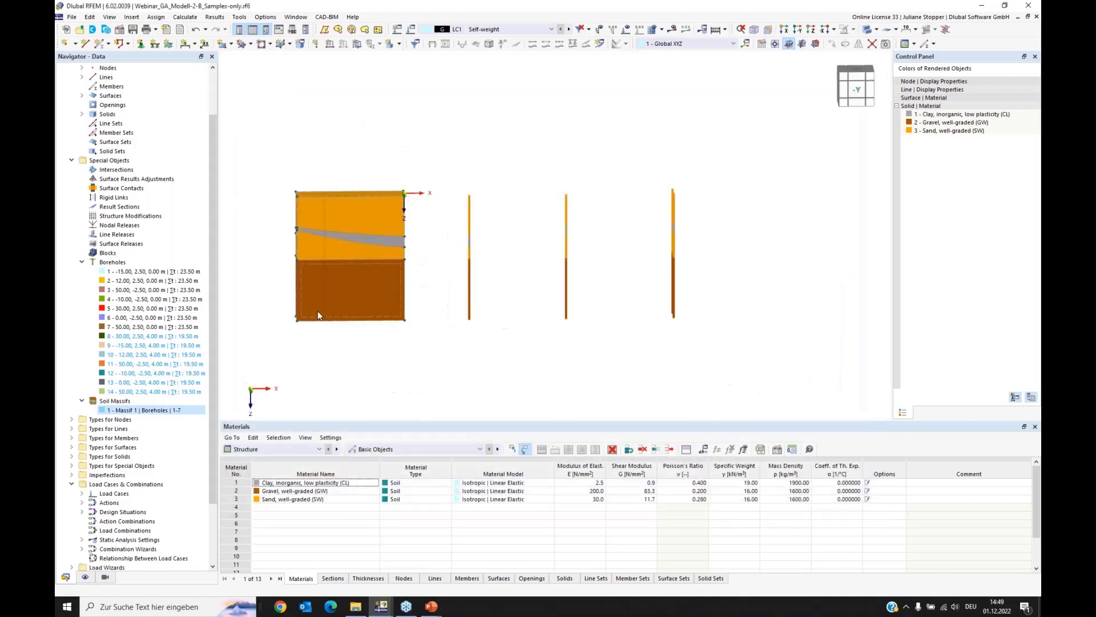
mouse_move(526, 389)
ctrl+middle_down()
mouse_move(489, 406)
mouse_move(514, 400)
ctrl+middle_up()
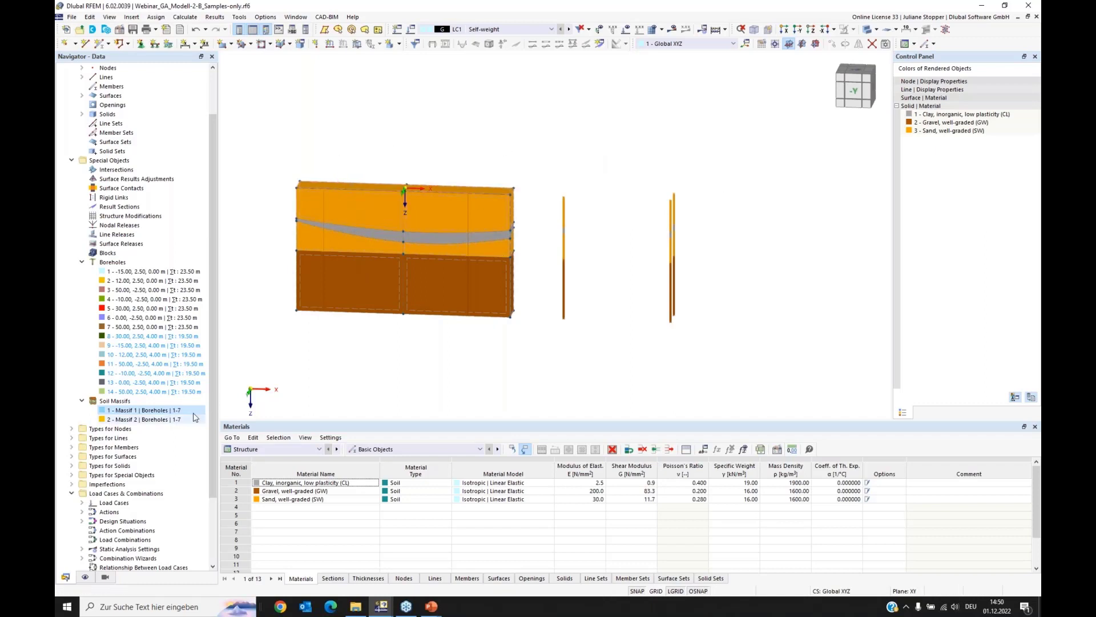
Step: Display the model as a wireframe with the types for surfaces shown, and view the supports where the two massifs meet
ctrl+middle_drag(668, 328, 642, 348)
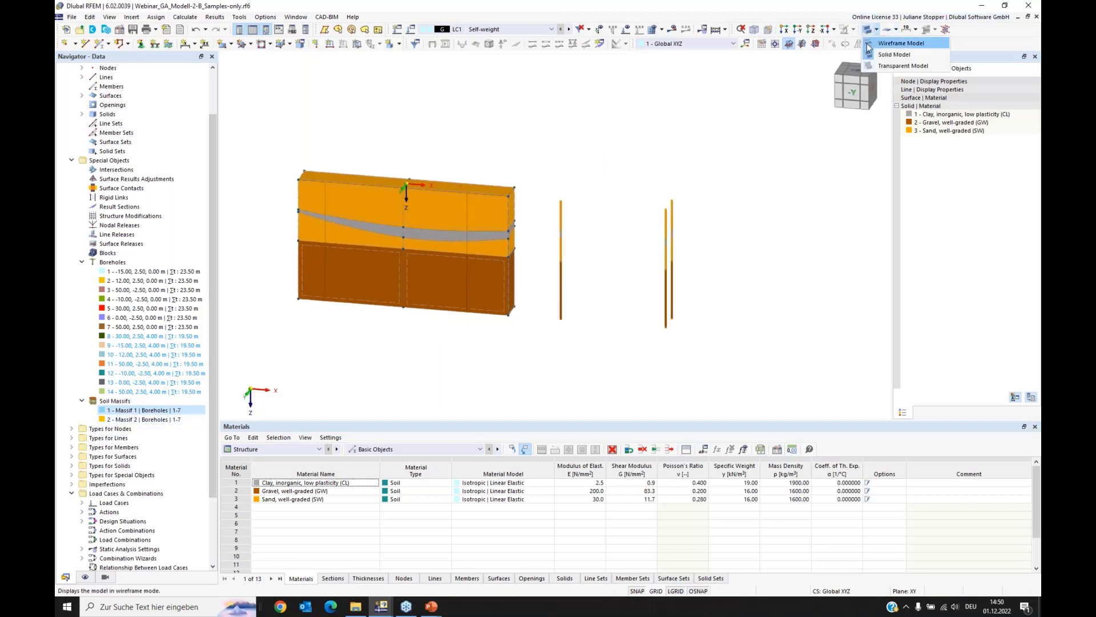
click(871, 44)
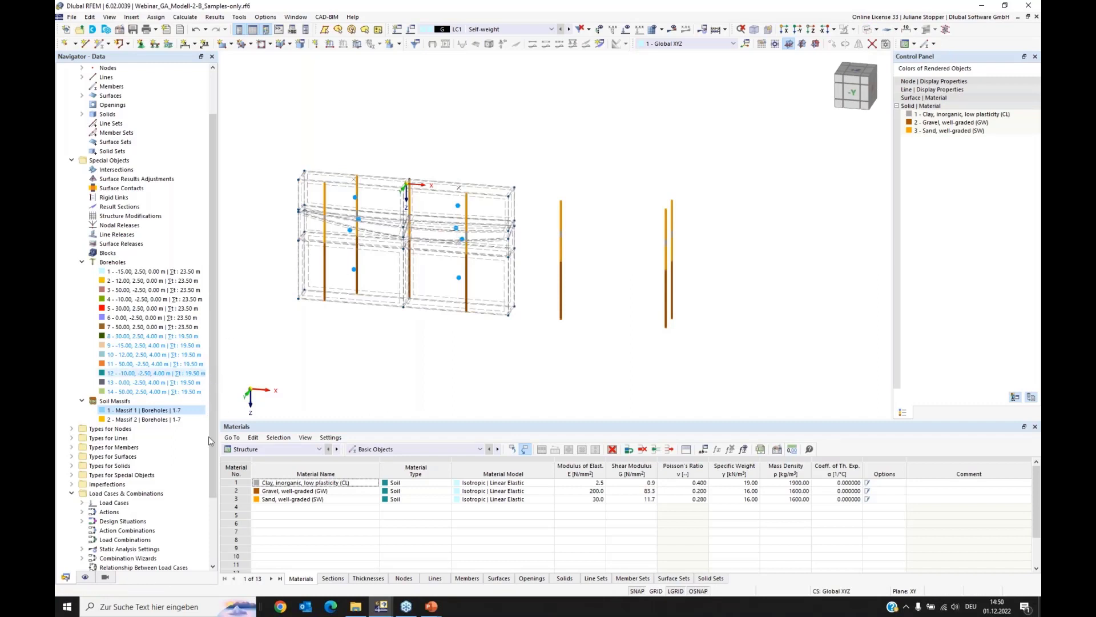
click(86, 577)
scroll(131, 275, up, 20)
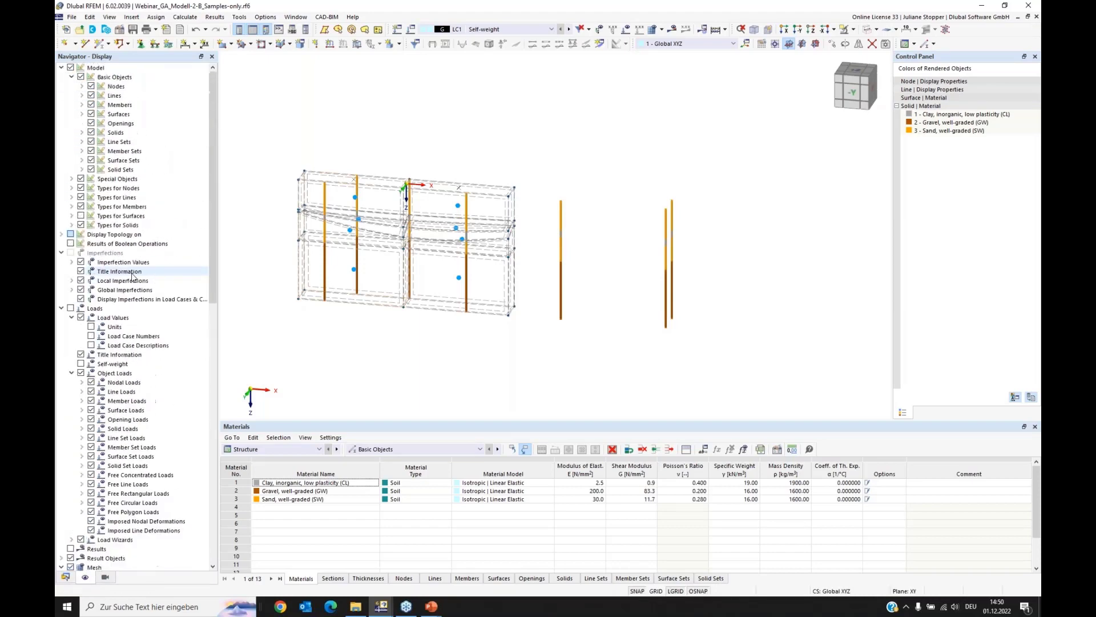
click(81, 216)
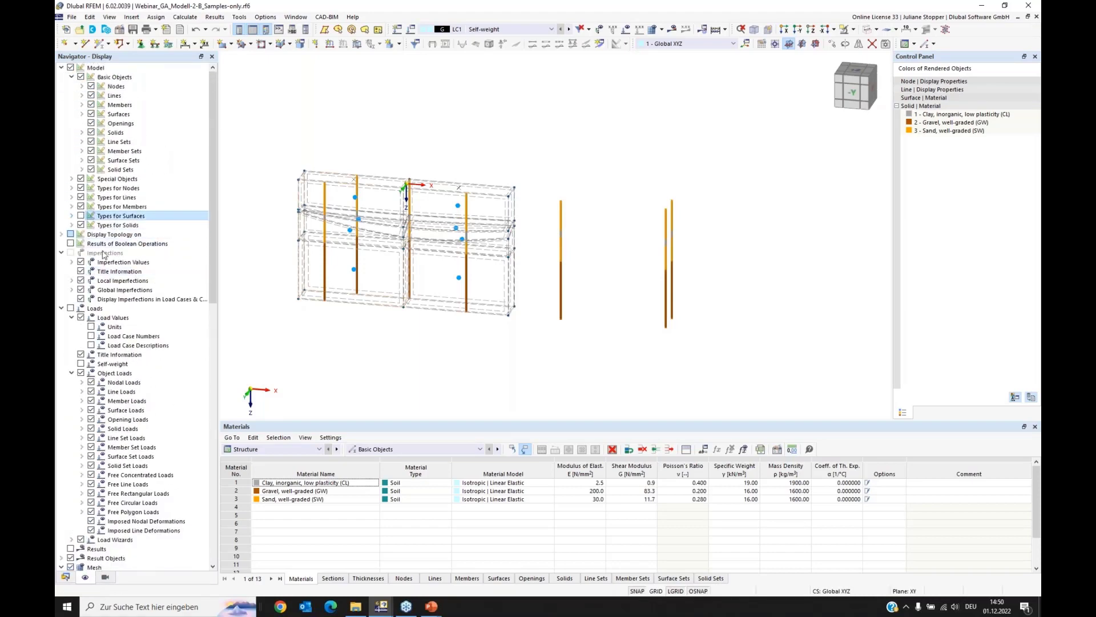
ctrl+middle_drag(587, 267, 521, 272)
scroll(648, 176, up, 2)
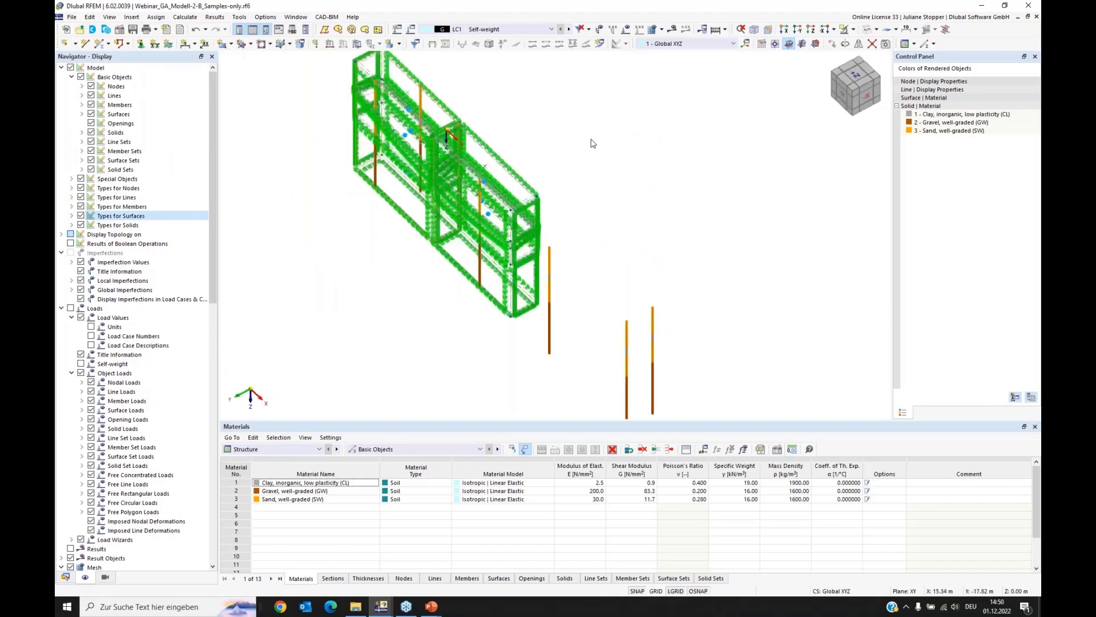
scroll(565, 144, up, 2)
middle_drag(565, 145, 650, 290)
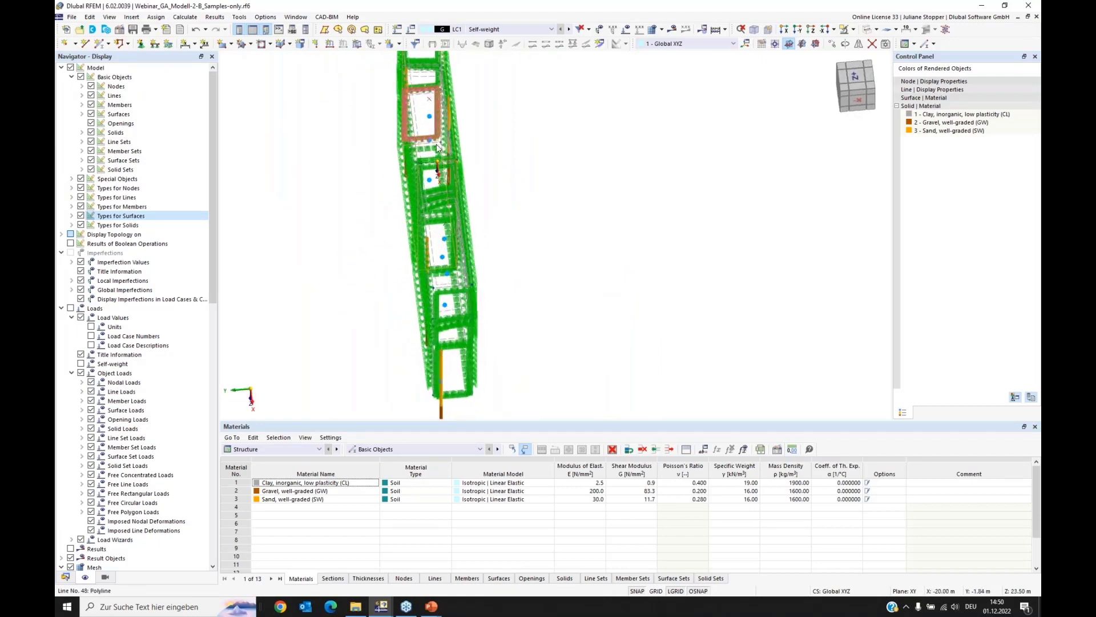
Step: Remove the surface support assignment from the selected surfaces at the interface between the two soil massifs
scroll(437, 143, up, 4)
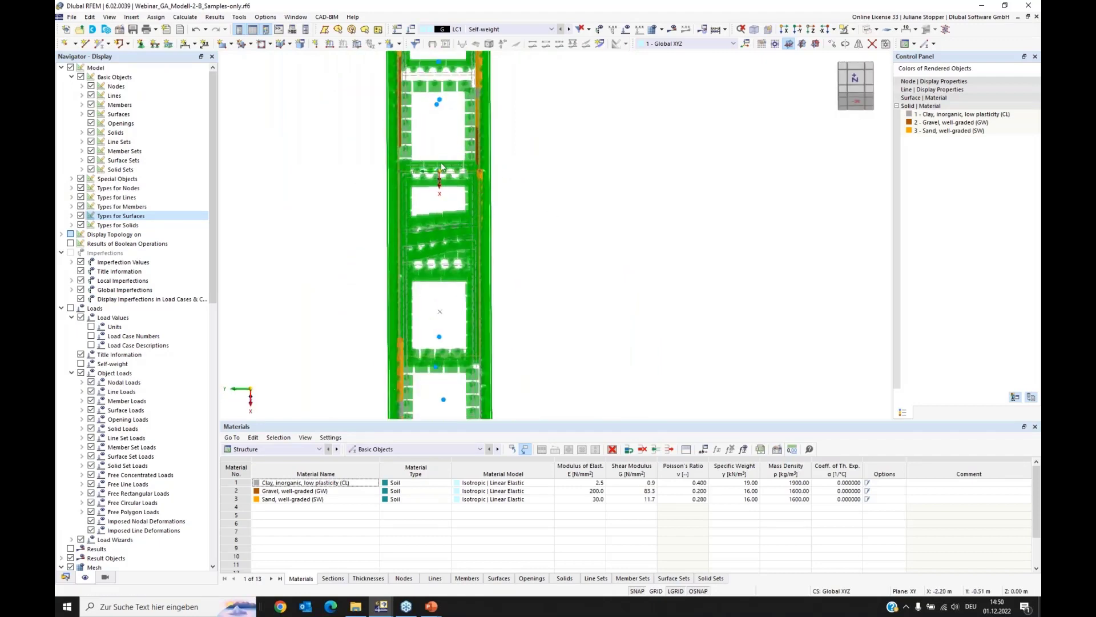
drag(447, 140, 429, 292)
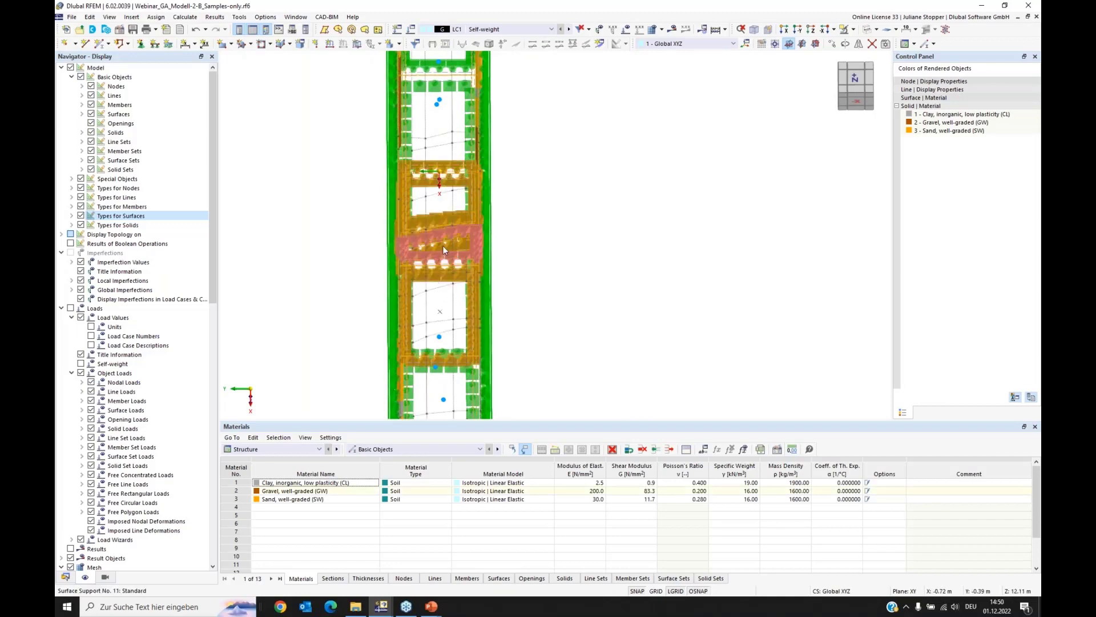
right_click(437, 215)
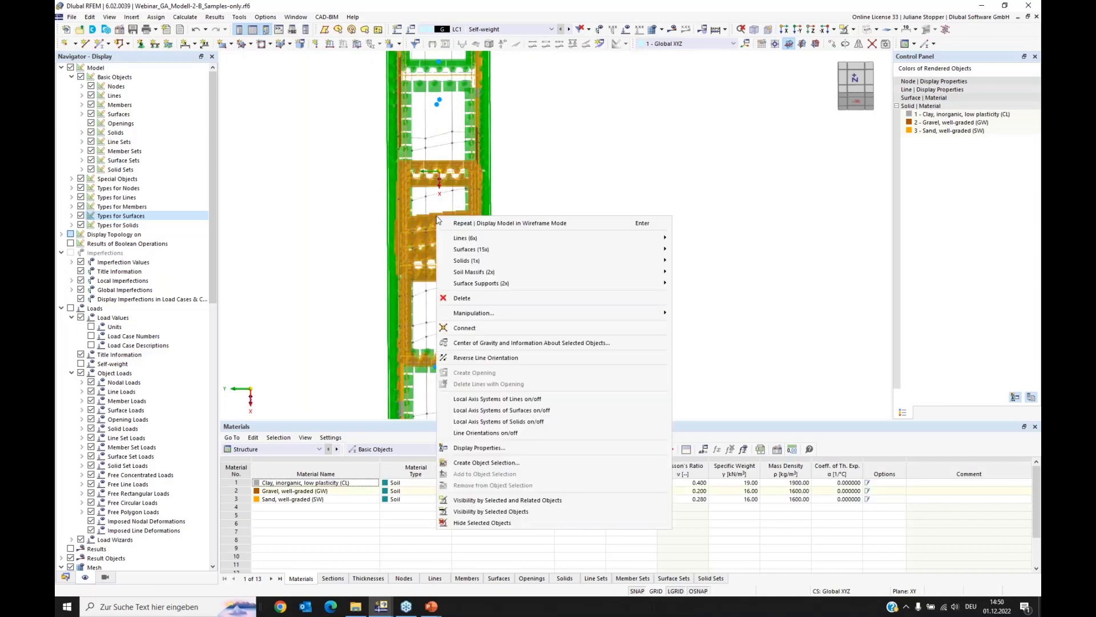
mouse_move(485, 283)
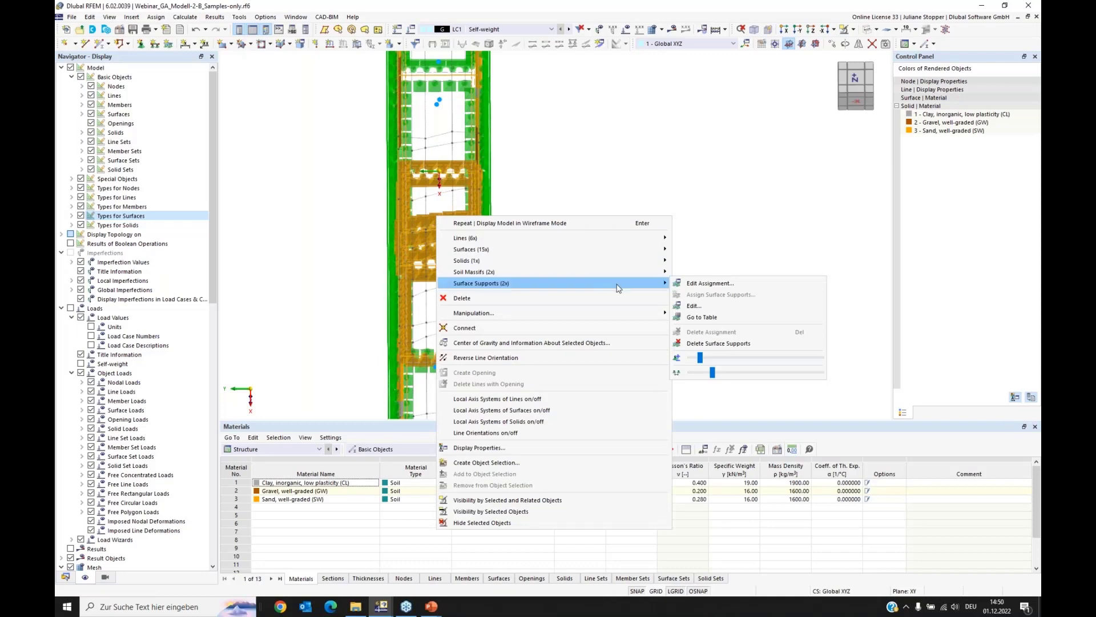
click(697, 284)
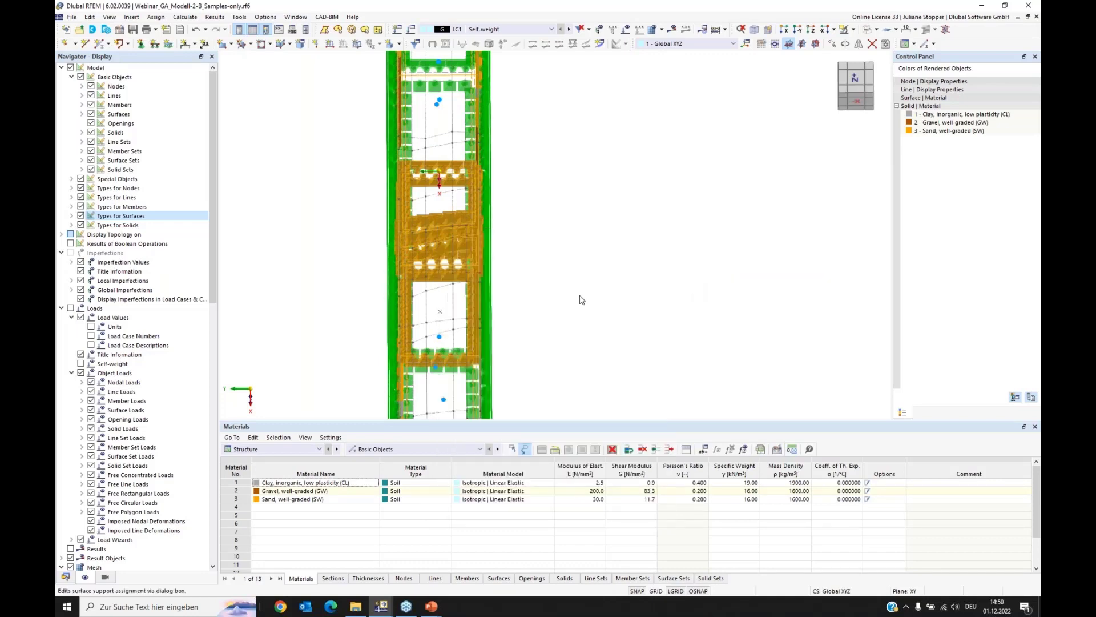
click(320, 174)
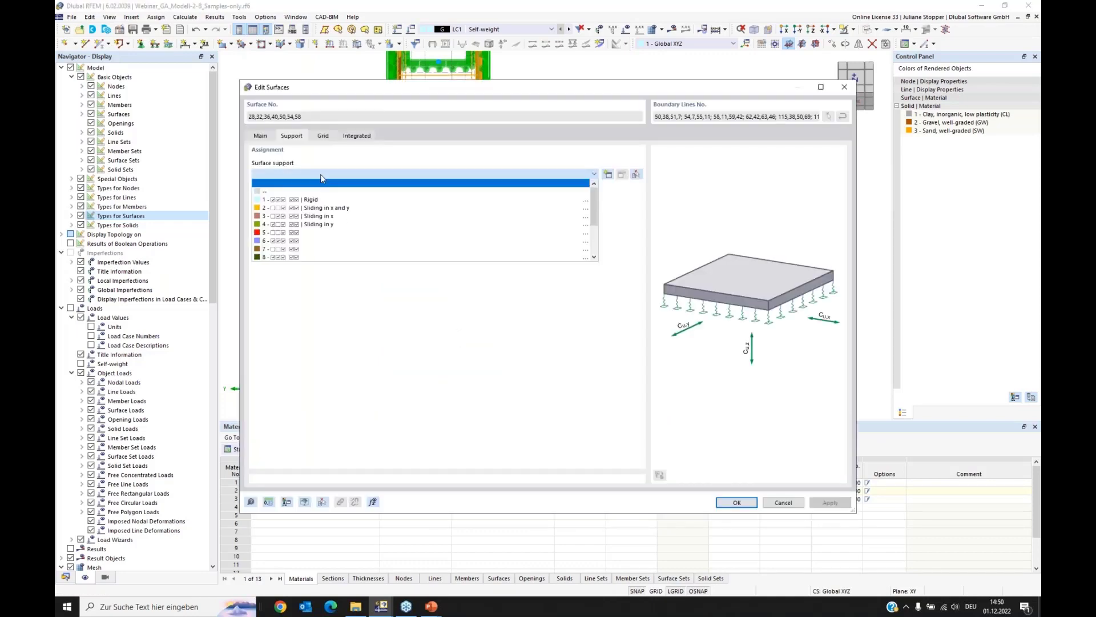
click(268, 193)
click(726, 503)
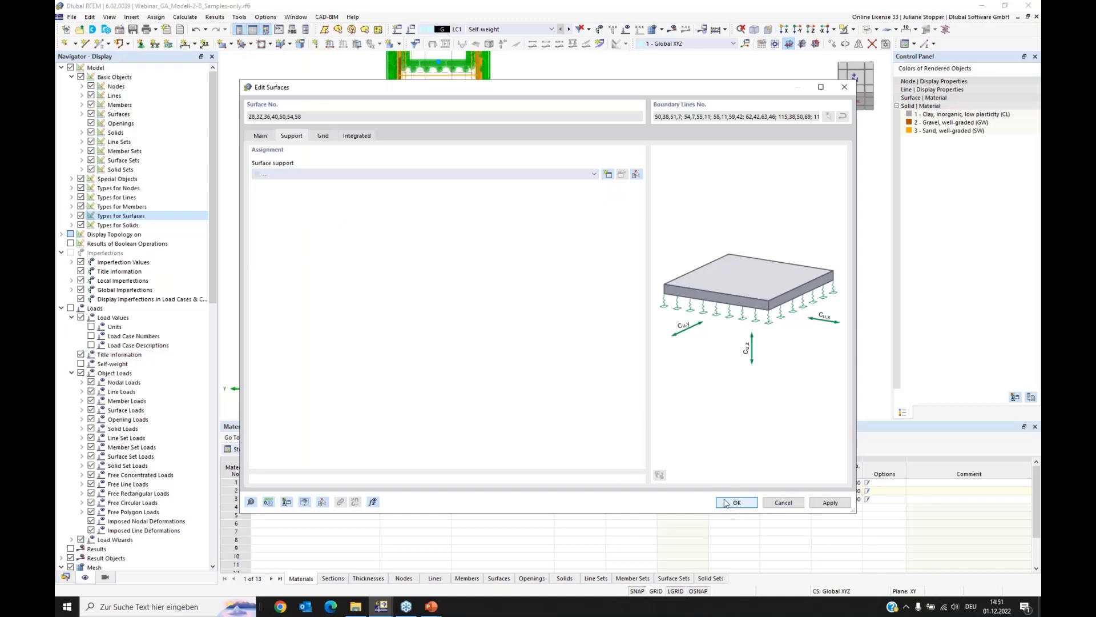
click(314, 339)
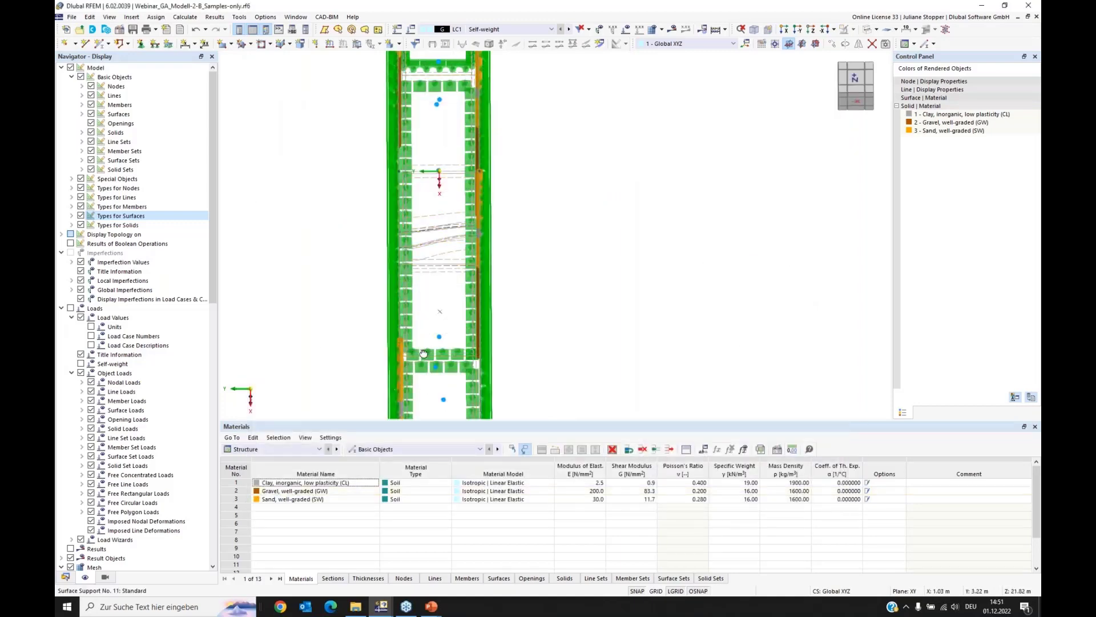
Step: Return to the solid model display and hide the types for surfaces
ctrl+middle_drag(400, 203, 489, 339)
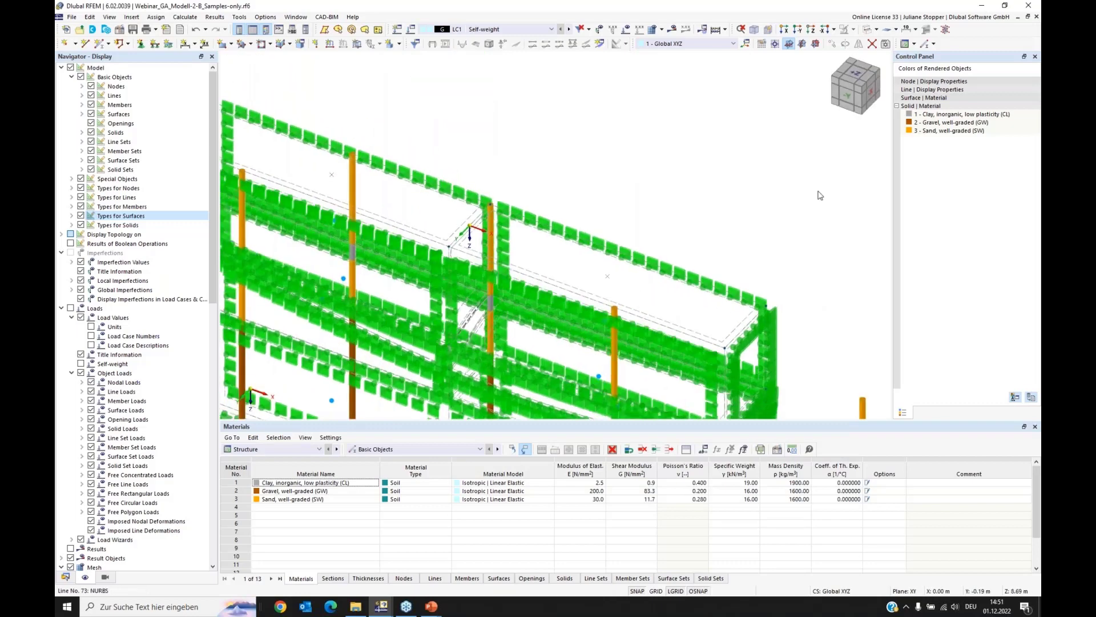
click(879, 30)
click(894, 55)
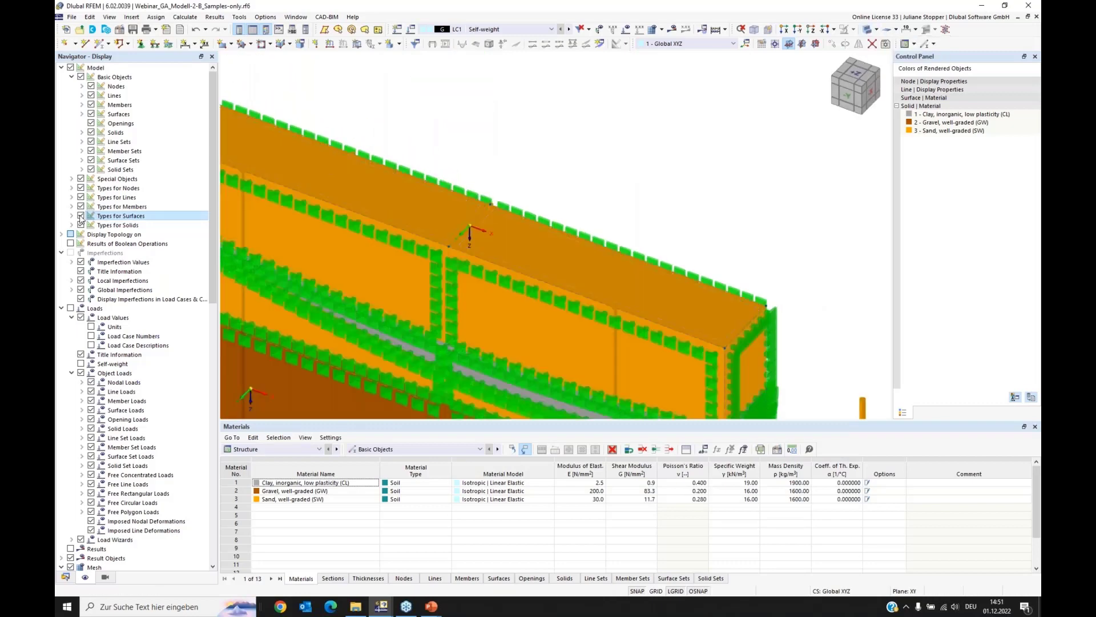
click(81, 215)
scroll(515, 239, down, 3)
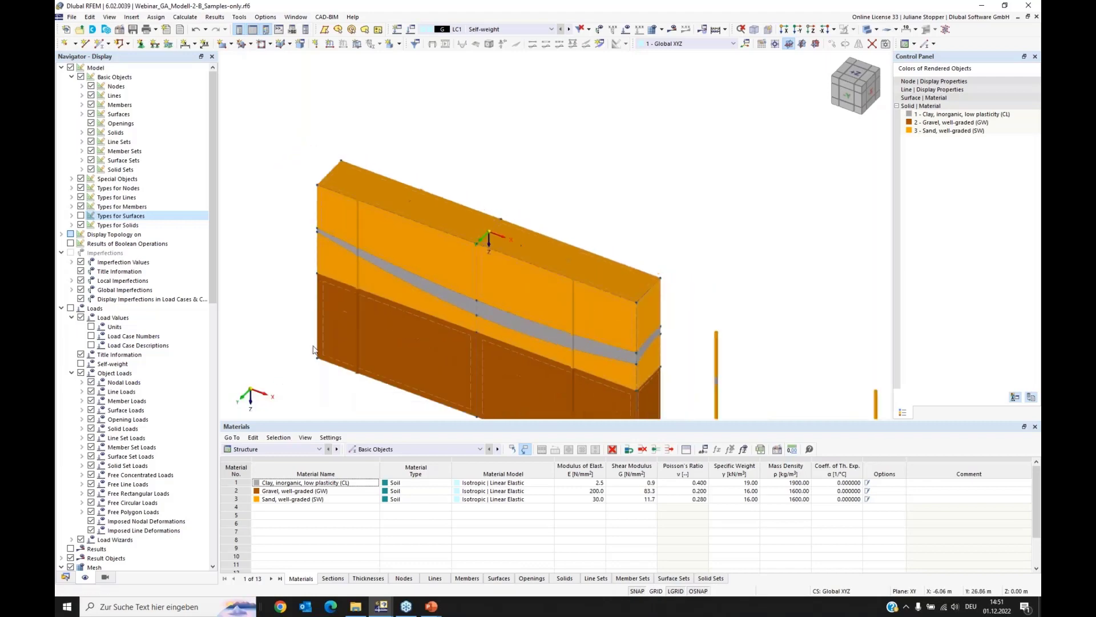
ctrl+middle_drag(337, 341, 354, 339)
Step: Replace the blank third massif entry with a copy of an existing 20 m by 5 m massif, centered at Xc = 30 m
click(65, 577)
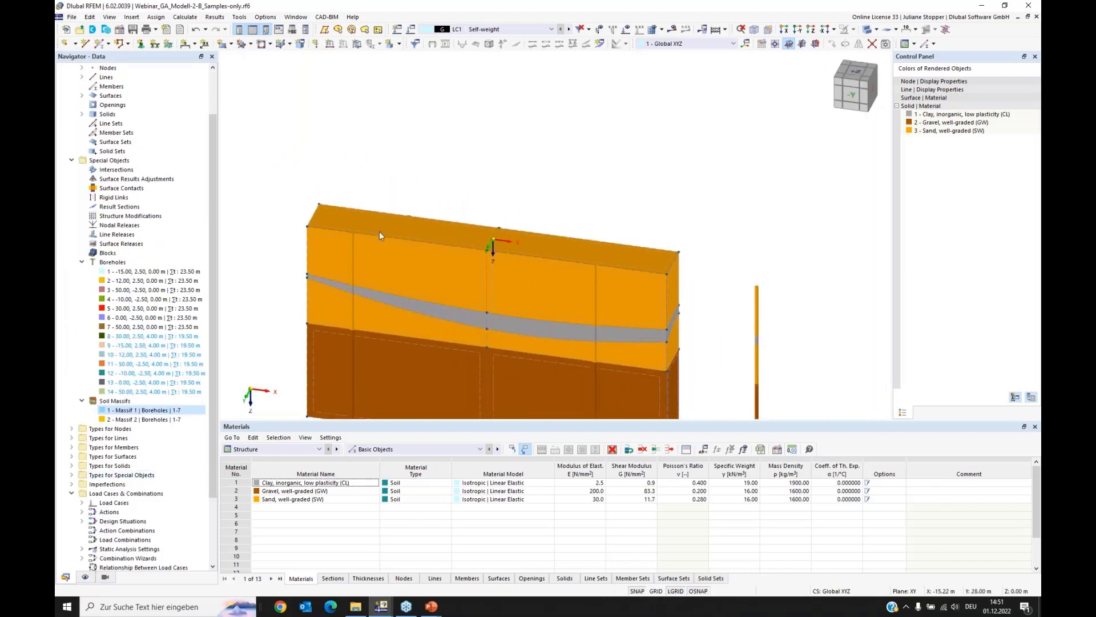
scroll(438, 196, down, 2)
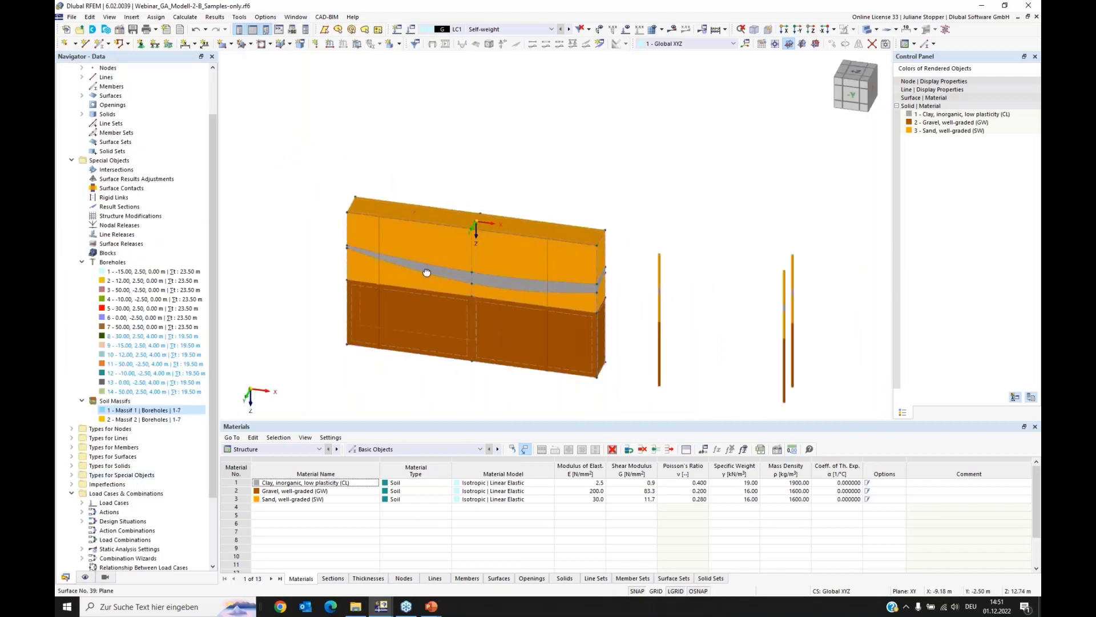
middle_drag(561, 316, 518, 312)
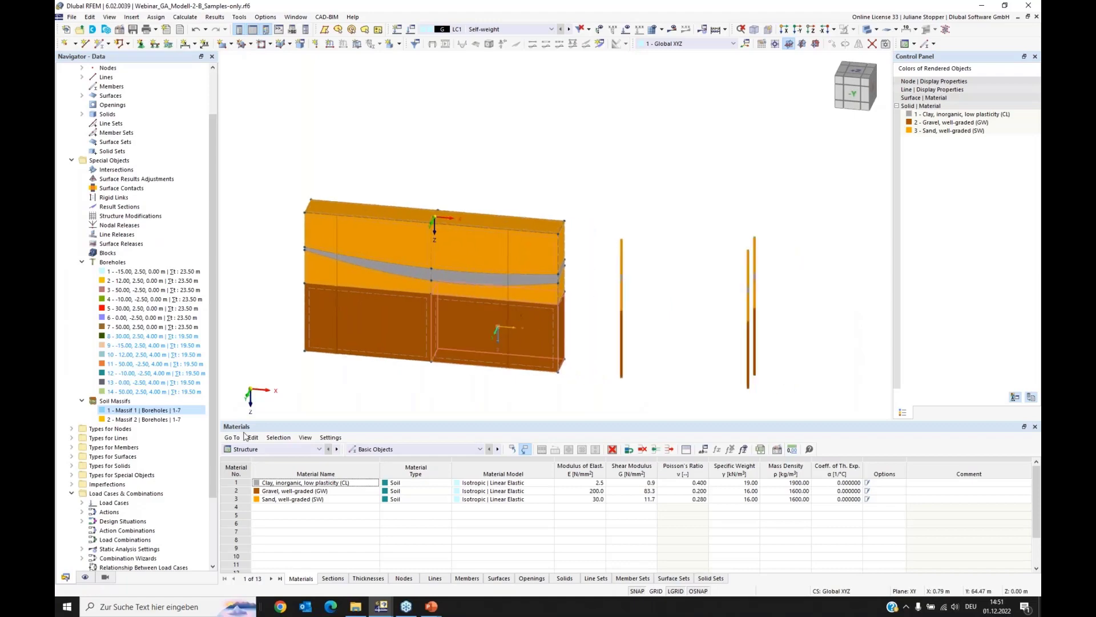
right_click(119, 411)
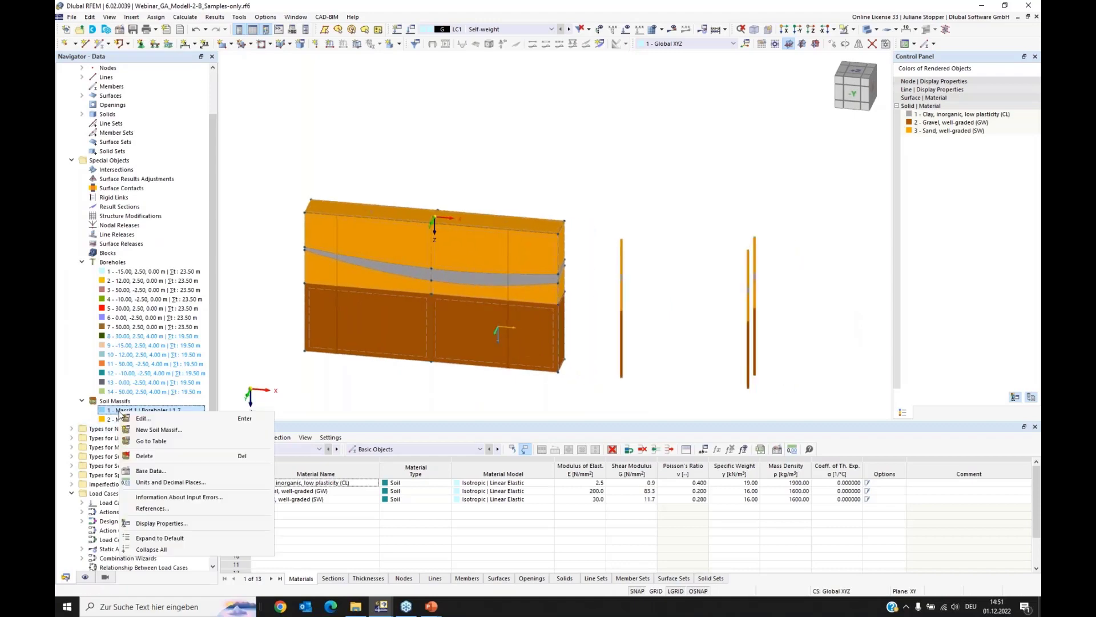
click(144, 431)
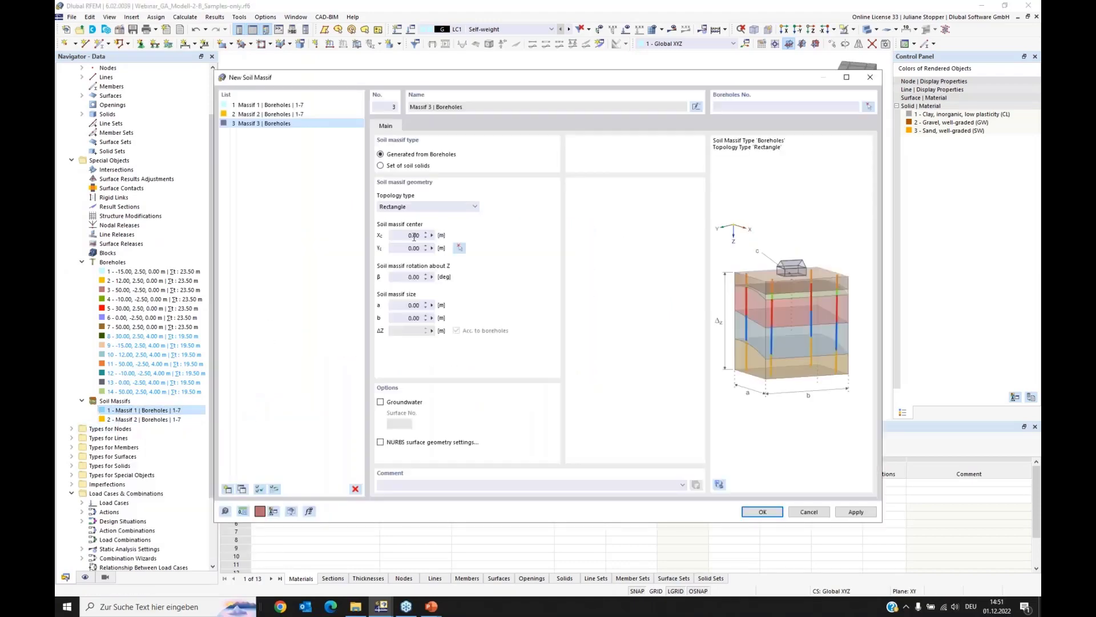
drag(565, 84, 563, 201)
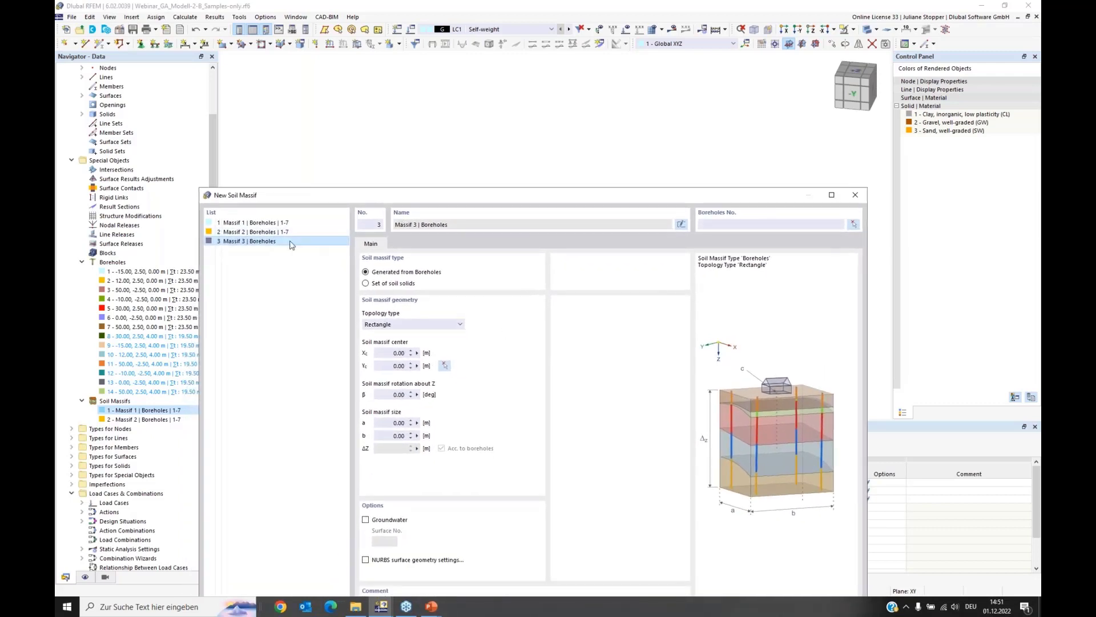
drag(474, 201, 487, 109)
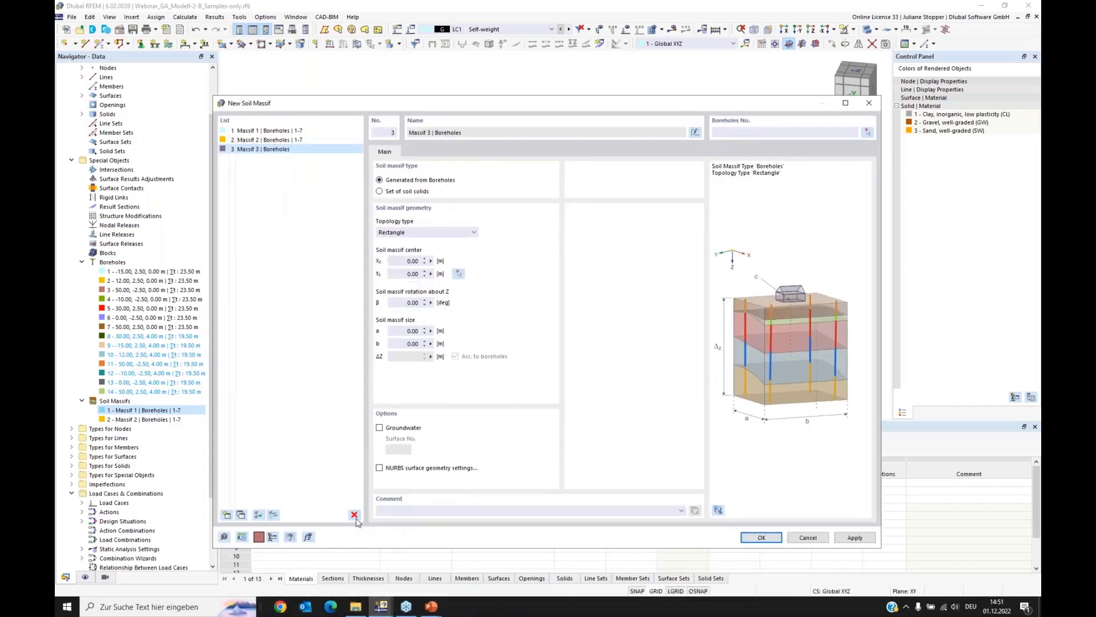
click(354, 515)
click(557, 338)
drag(404, 261, 412, 263)
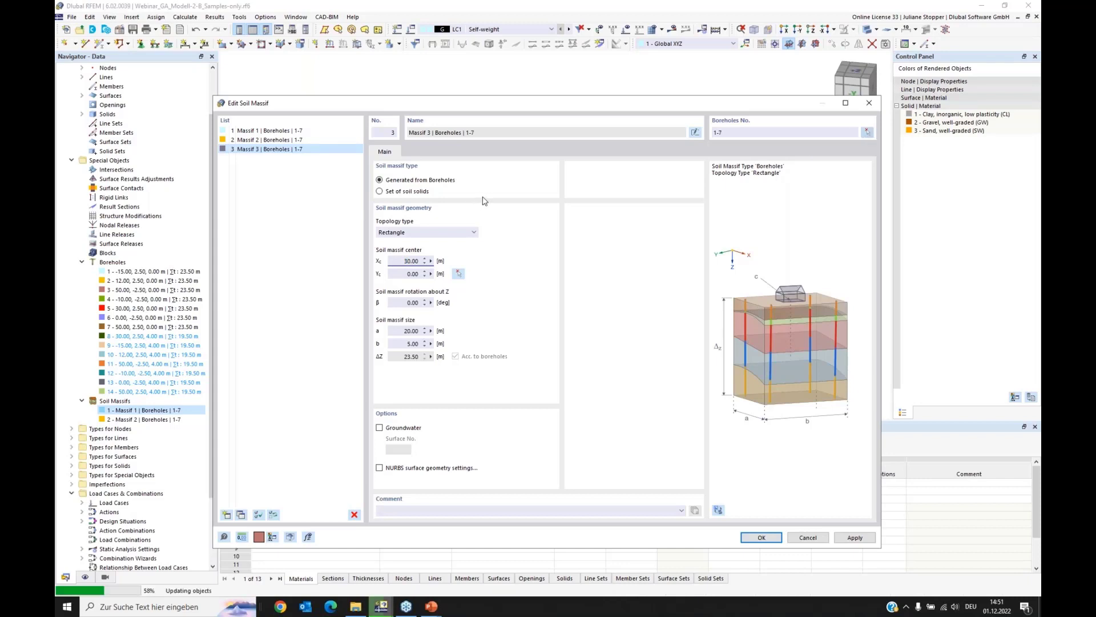
Step: Assign boreholes 8-14 to the third massif instead of 1-7, generate it, and inspect the stepped transition
click(266, 128)
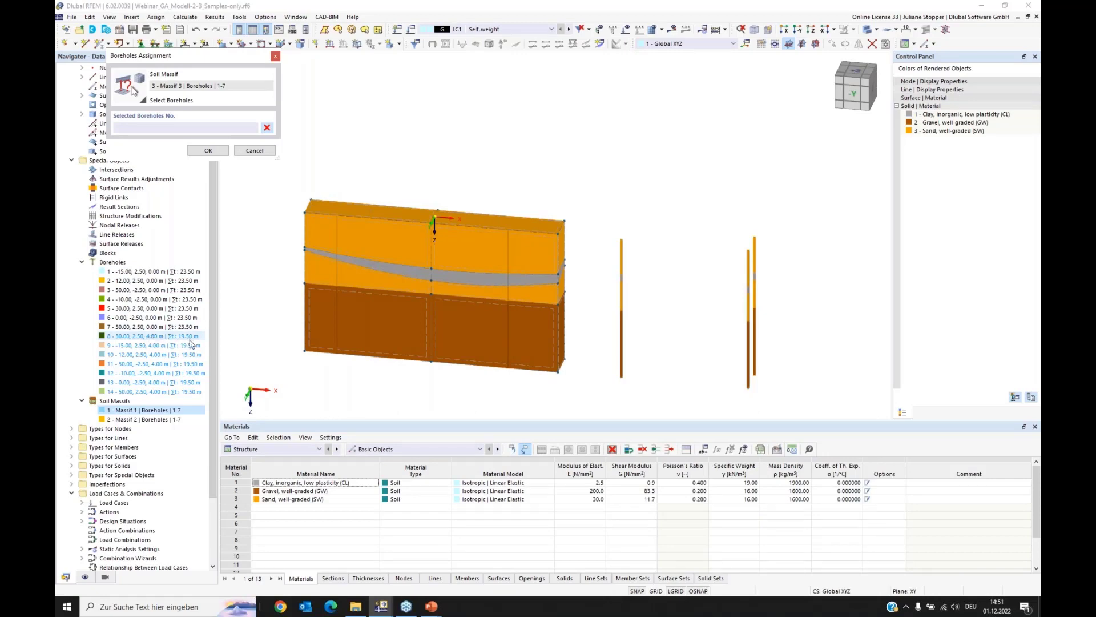
click(150, 337)
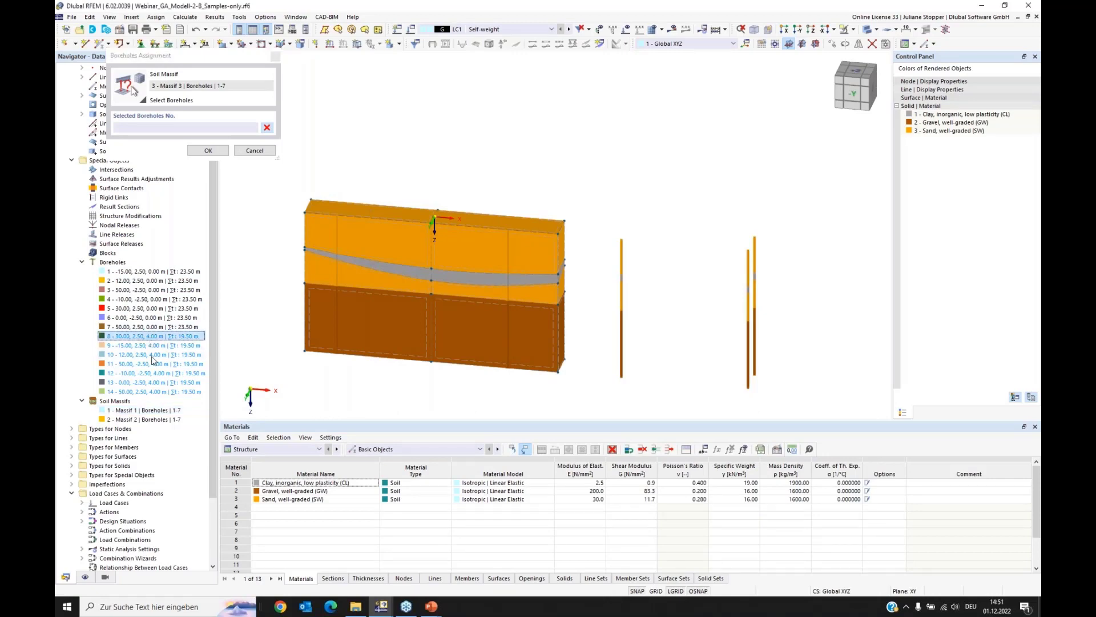
shift+click(154, 393)
click(207, 152)
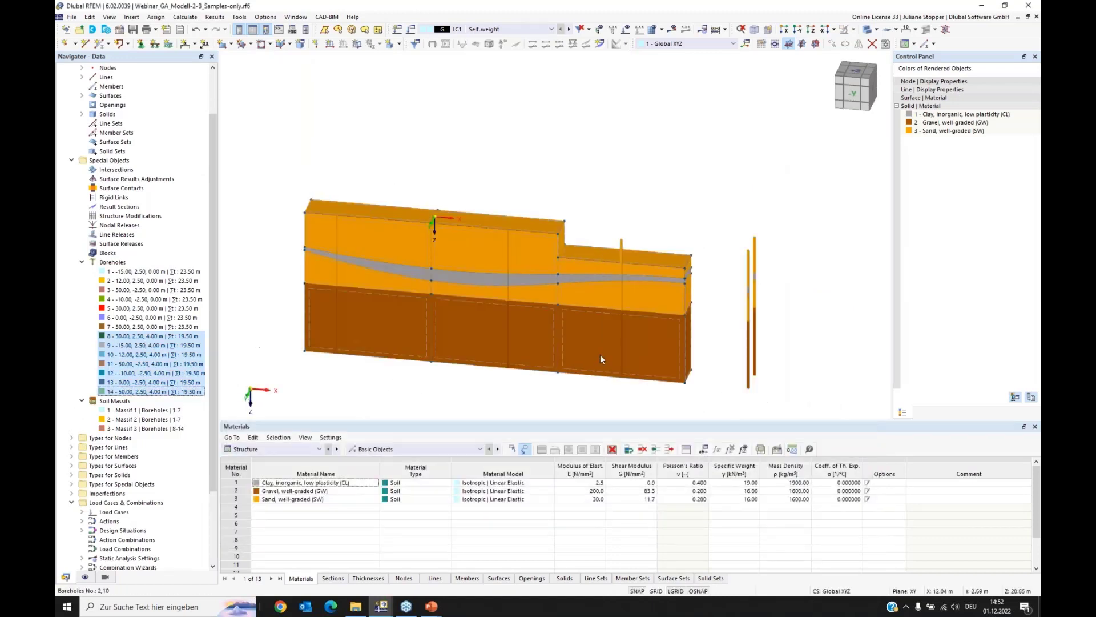
ctrl+middle_drag(559, 379, 563, 352)
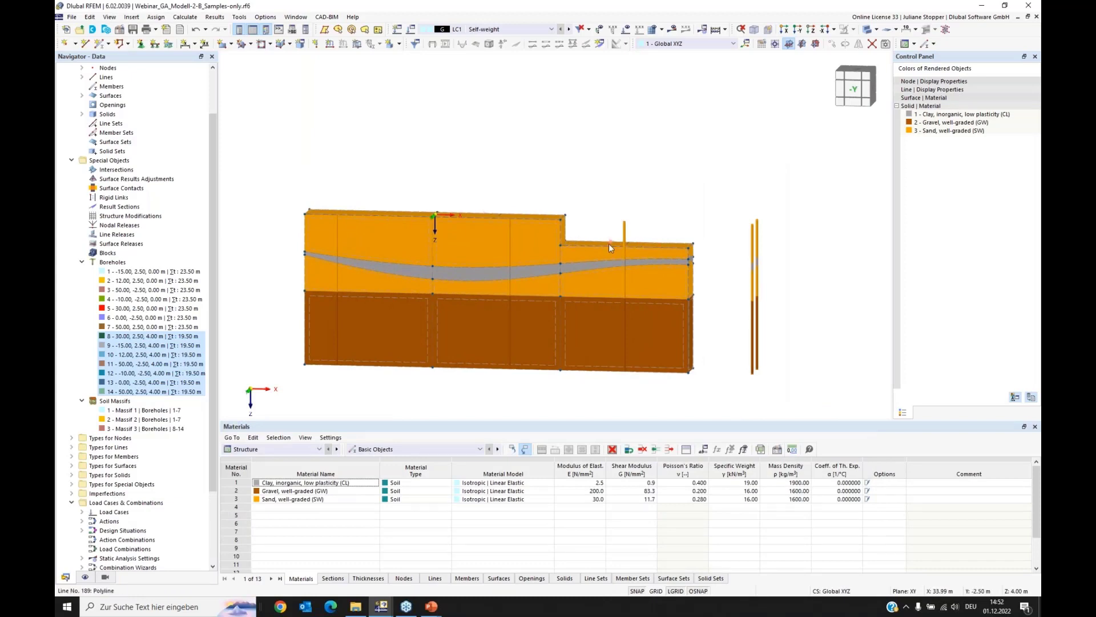
ctrl+middle_drag(594, 280, 581, 289)
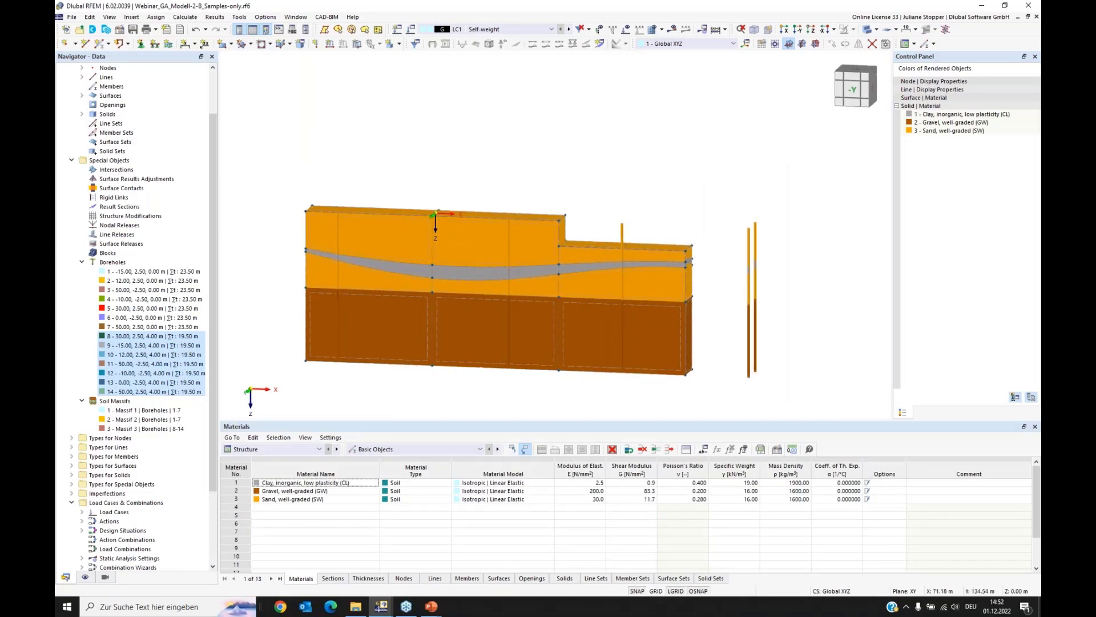
Step: Create a fourth soil massif as a copy of Massif 2, centered at Xc = 50 m, discarding the blank new entry
right_click(132, 434)
click(162, 448)
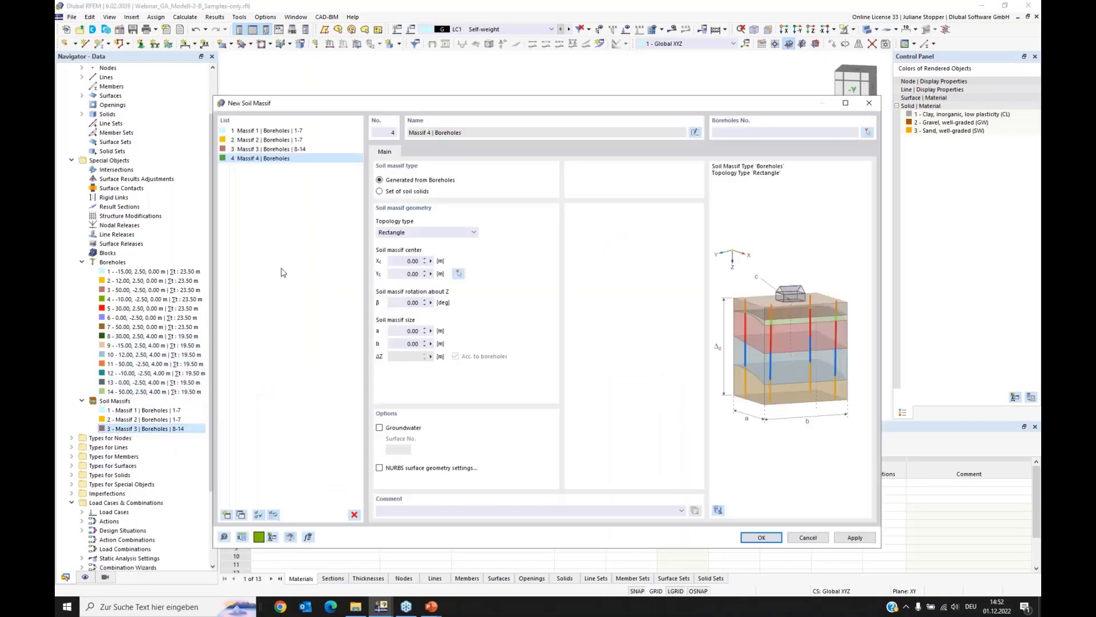
click(354, 515)
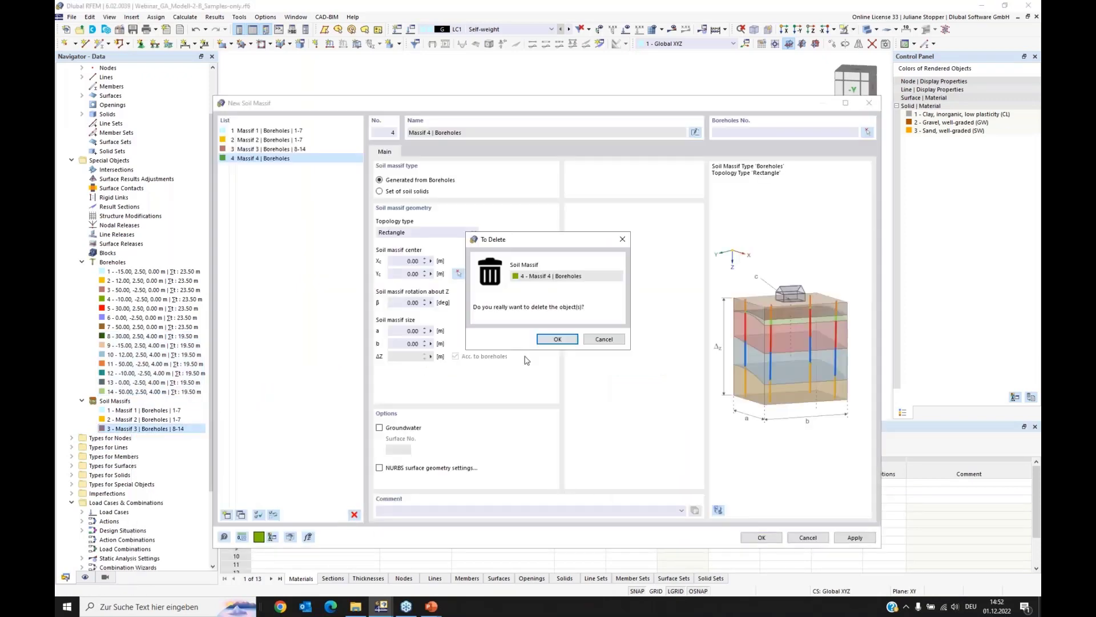
click(557, 341)
click(255, 139)
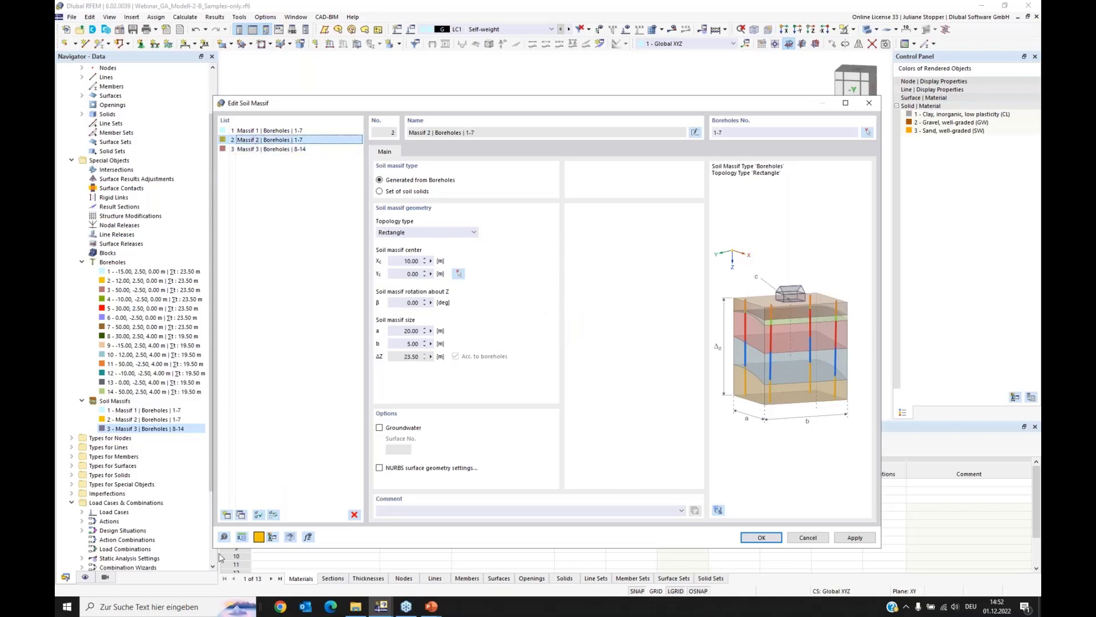
click(242, 515)
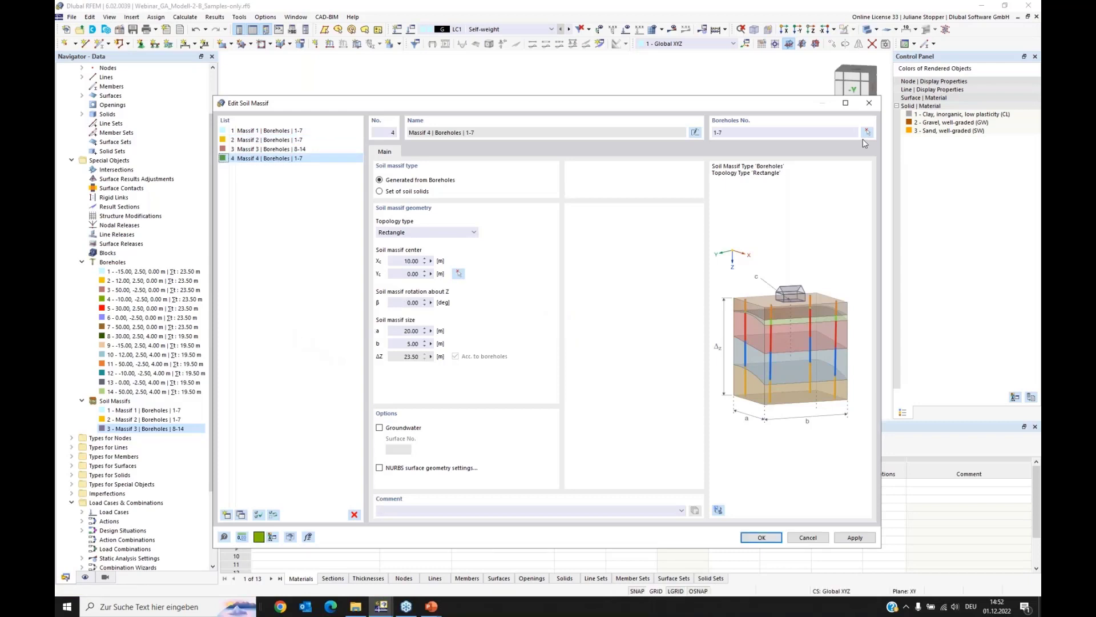
click(393, 261)
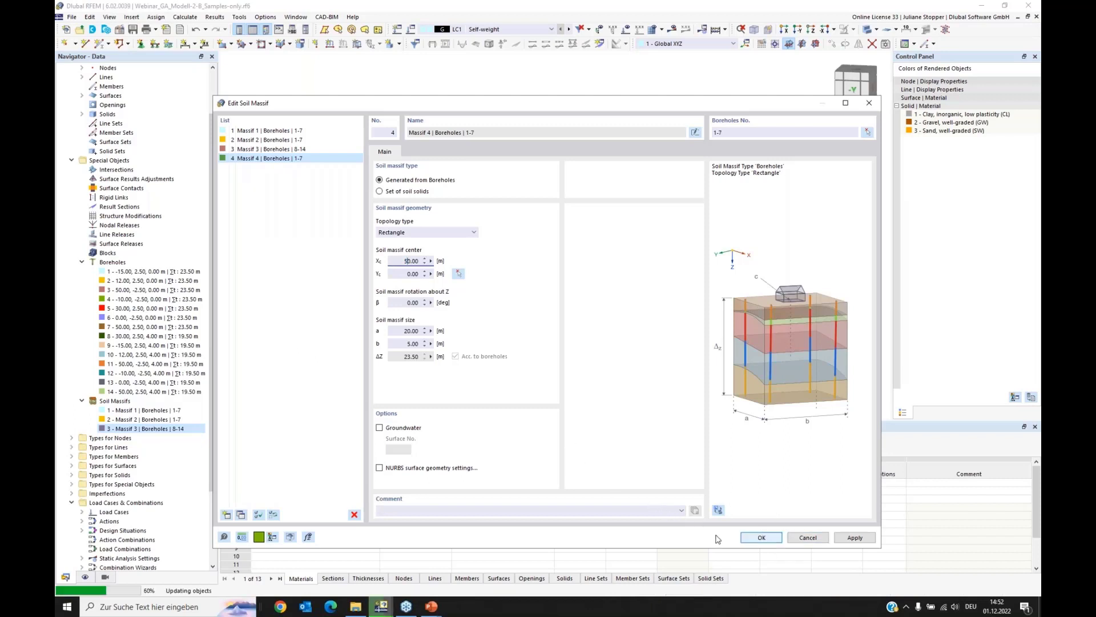
click(755, 539)
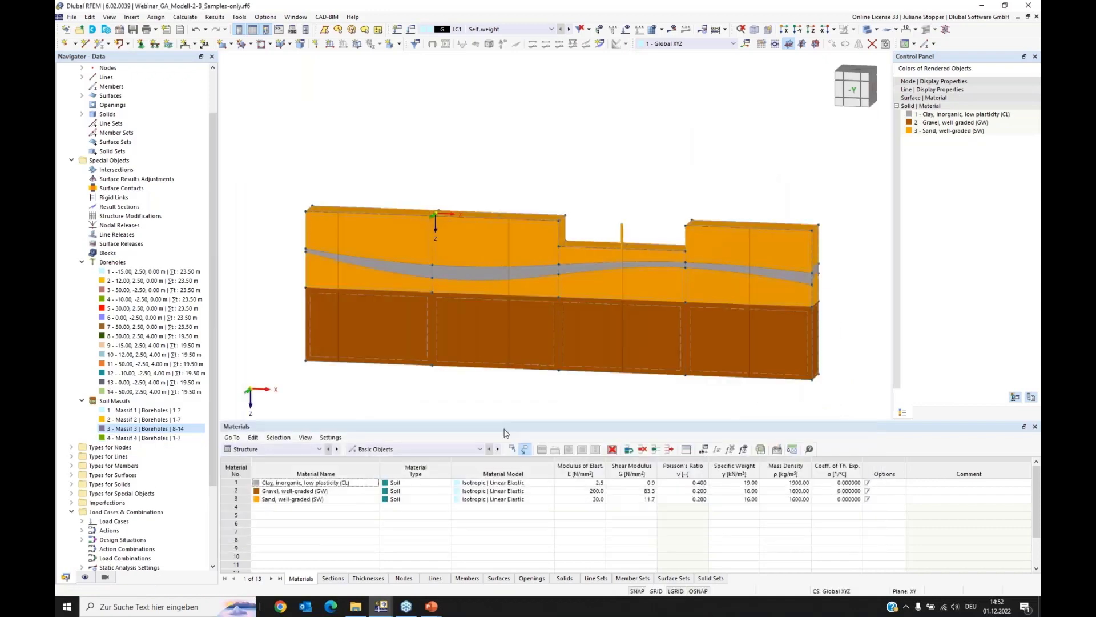
Step: Convert Massif 3 and Massif 4 together from borehole-generated massifs to the type Set of soil solids
mouse_move(366, 390)
ctrl+middle_down()
mouse_move(391, 377)
mouse_move(350, 384)
ctrl+middle_up()
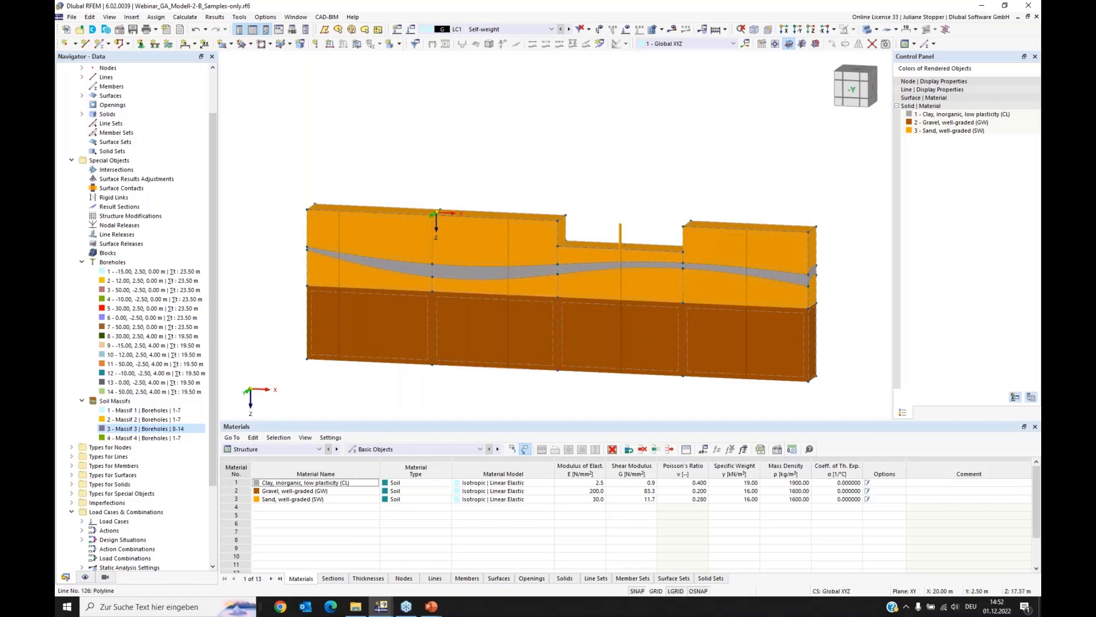
middle_drag(504, 355, 486, 343)
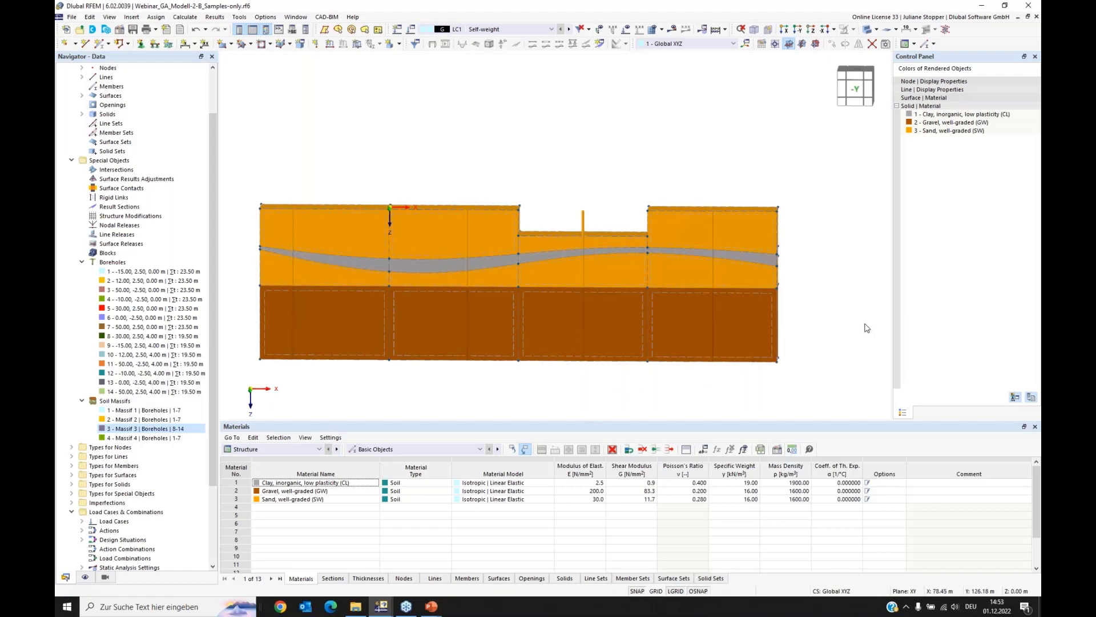
ctrl+middle_drag(865, 325, 854, 331)
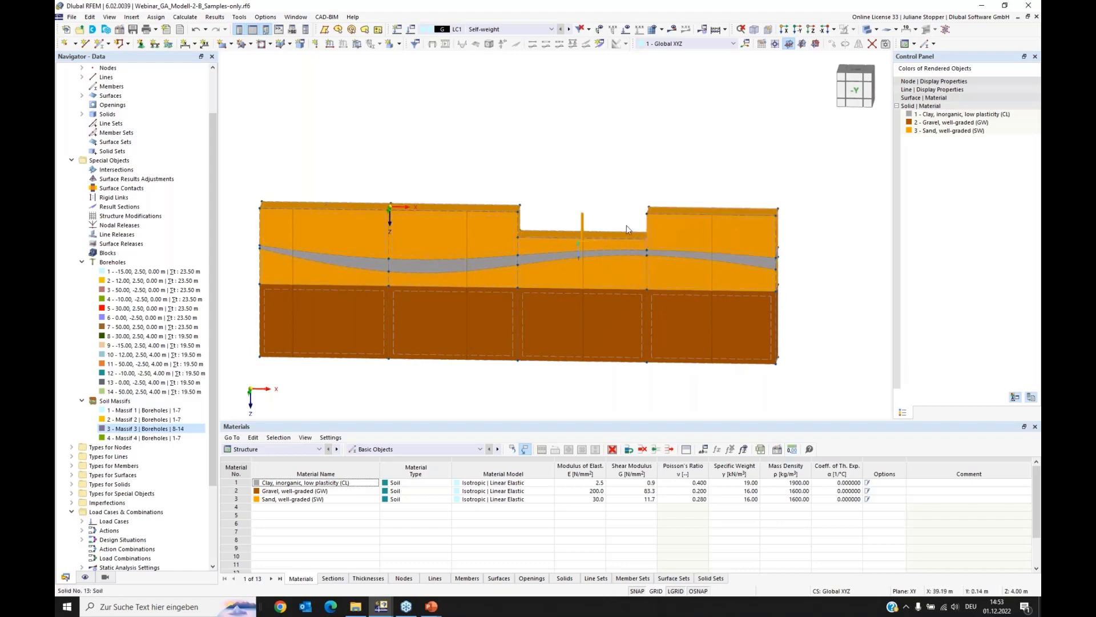
middle_drag(621, 216, 586, 241)
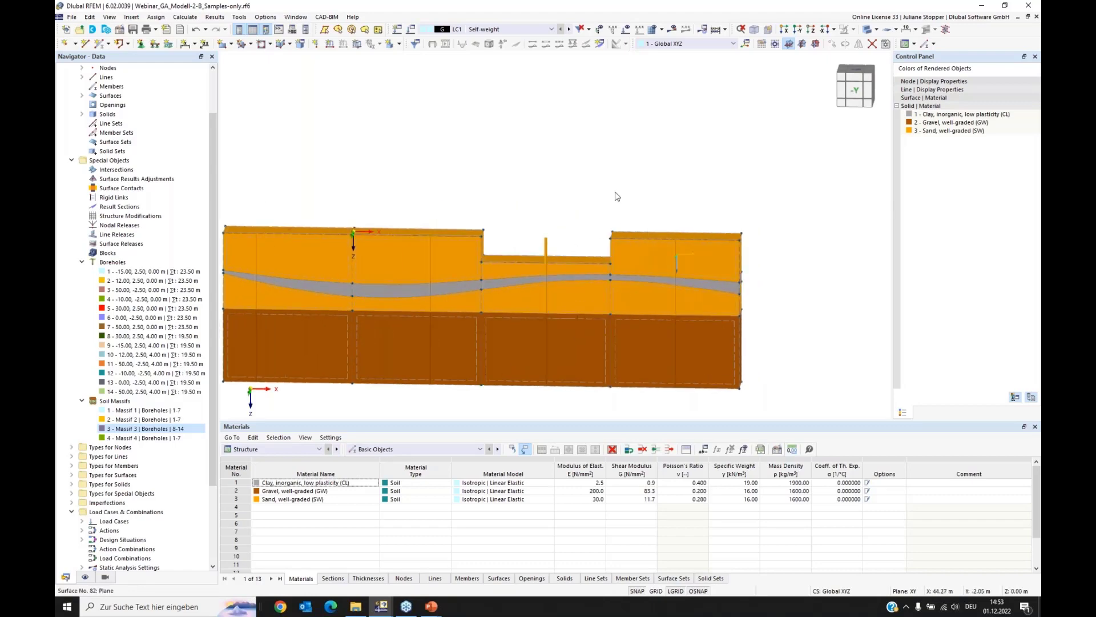
ctrl+middle_drag(475, 179, 484, 181)
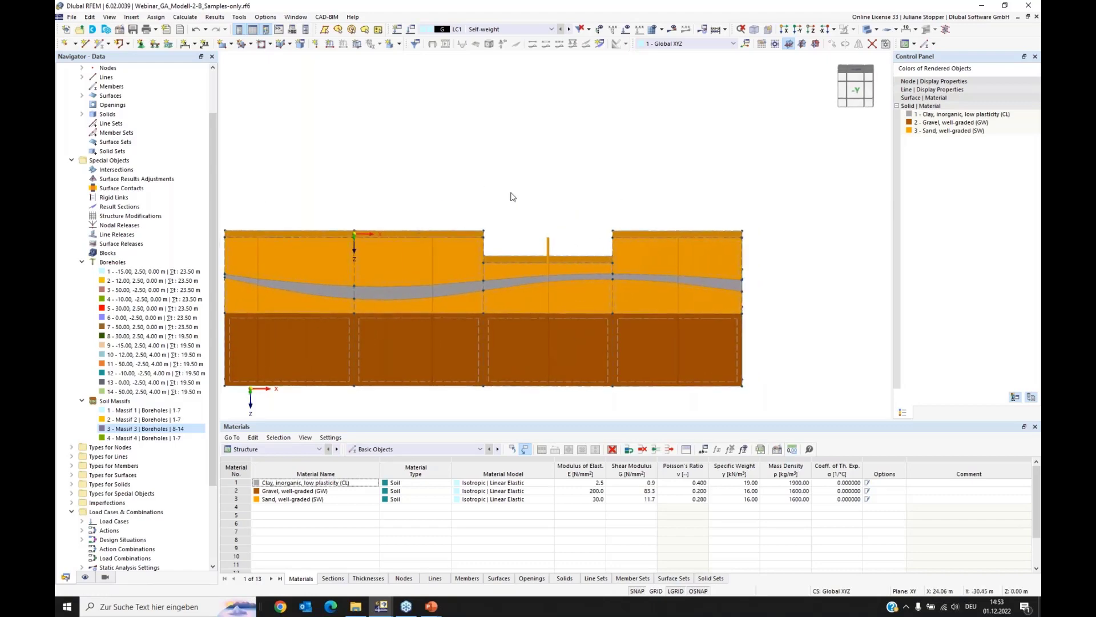
right_click(130, 439)
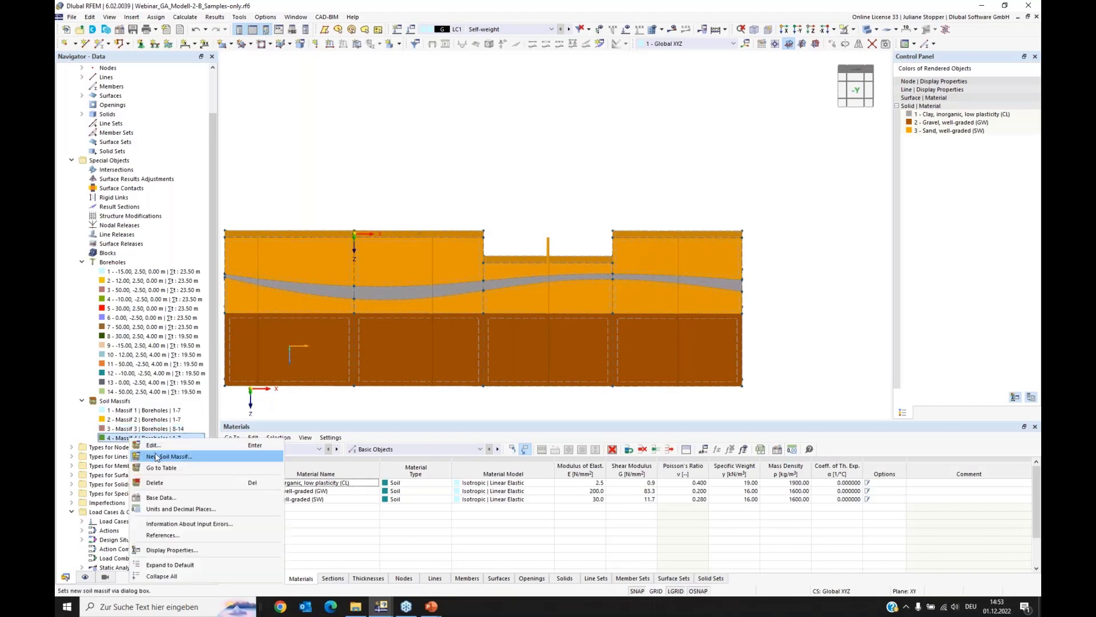
click(153, 445)
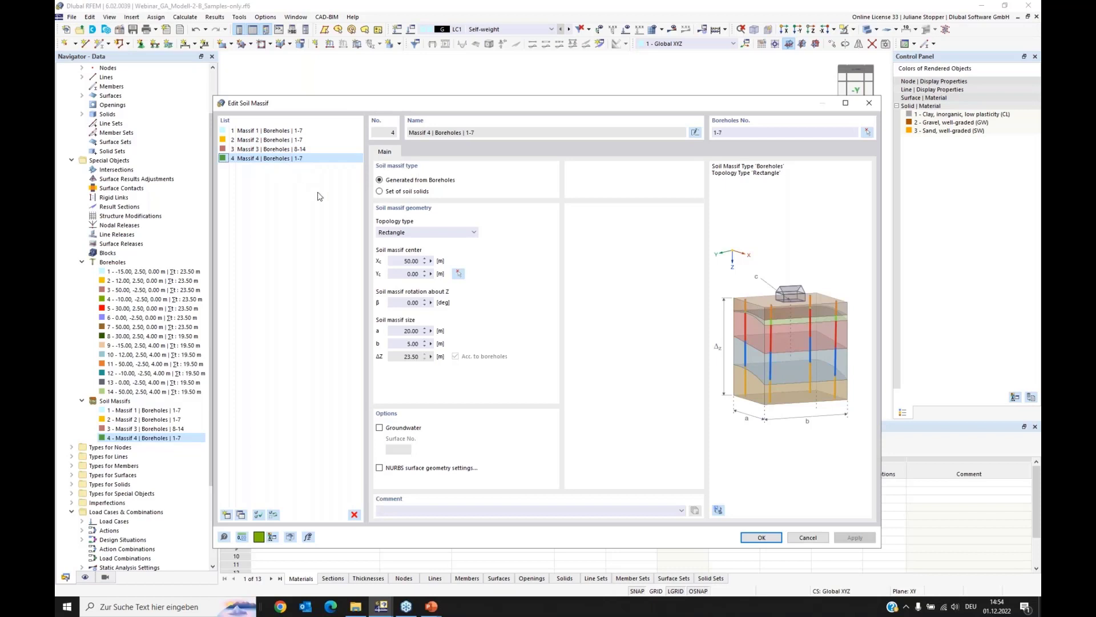
click(256, 149)
ctrl+click(264, 159)
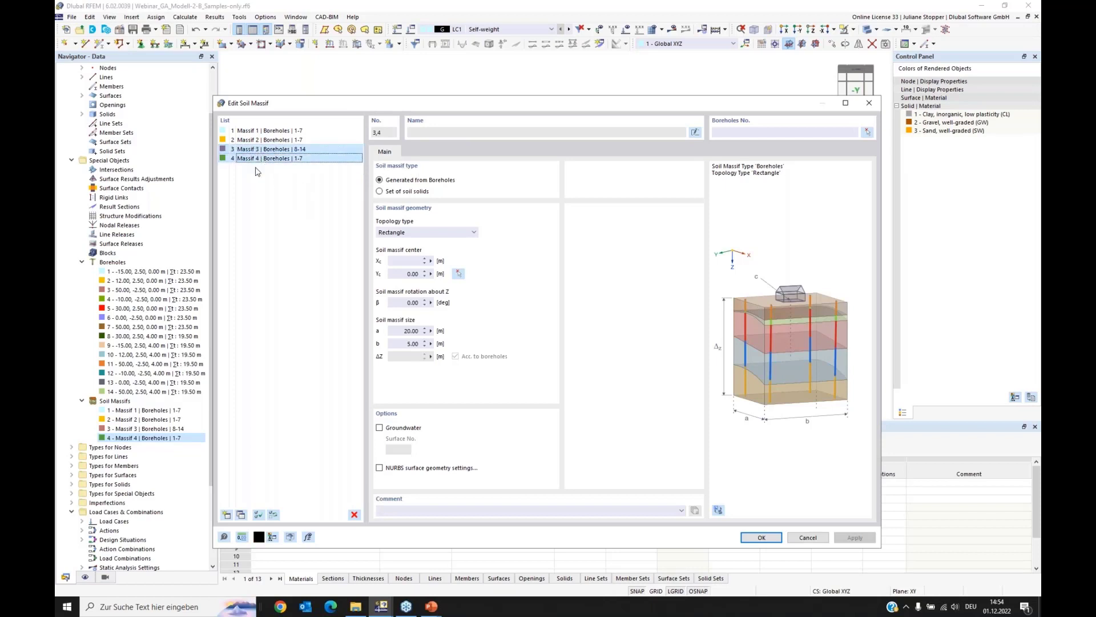
click(379, 192)
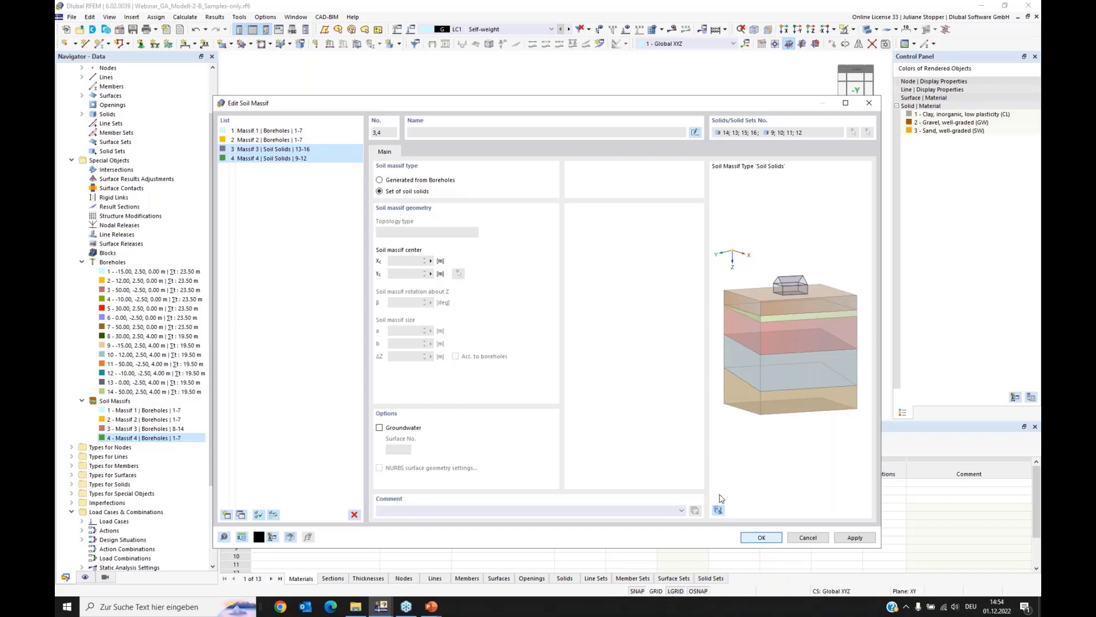
click(762, 538)
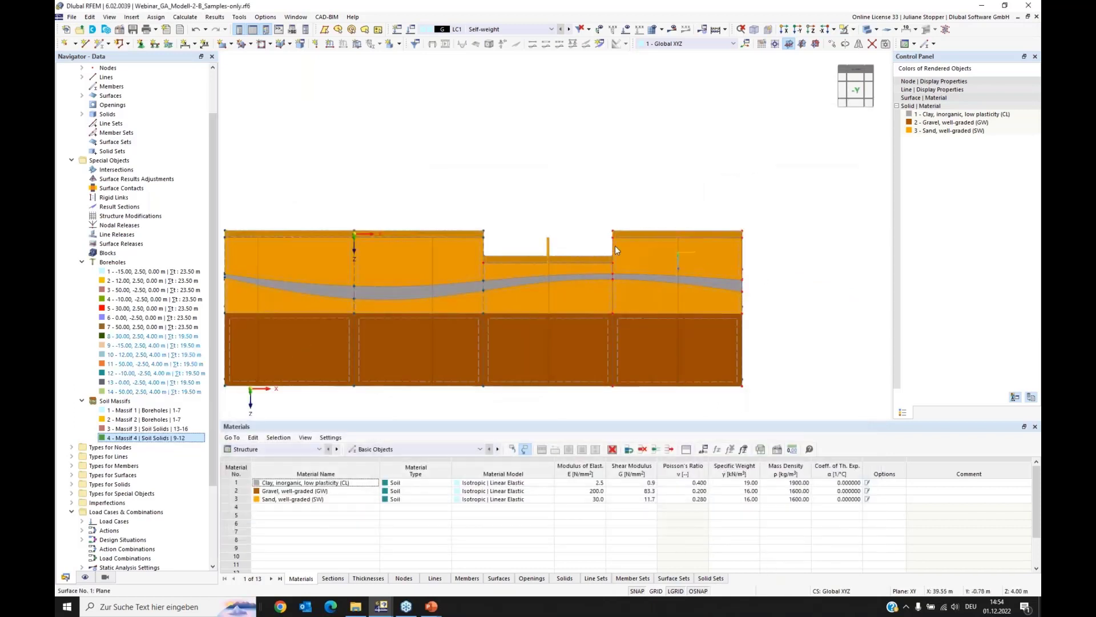
Step: Display the model as a wireframe, focused on the step between the third and fourth massifs
ctrl+middle_drag(577, 334, 625, 338)
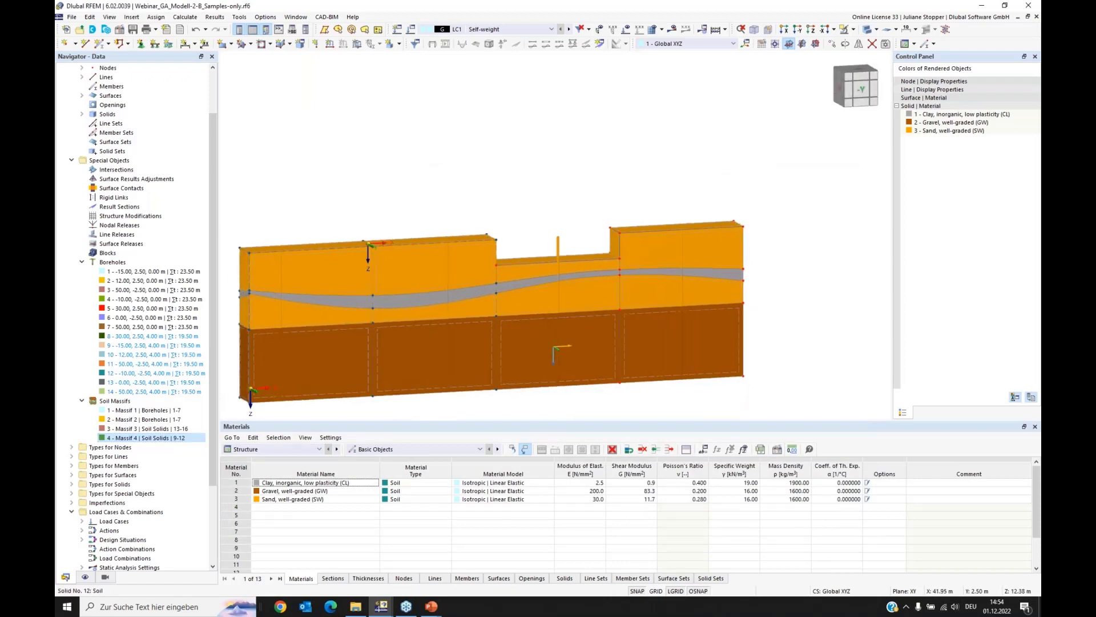
scroll(651, 237, up, 4)
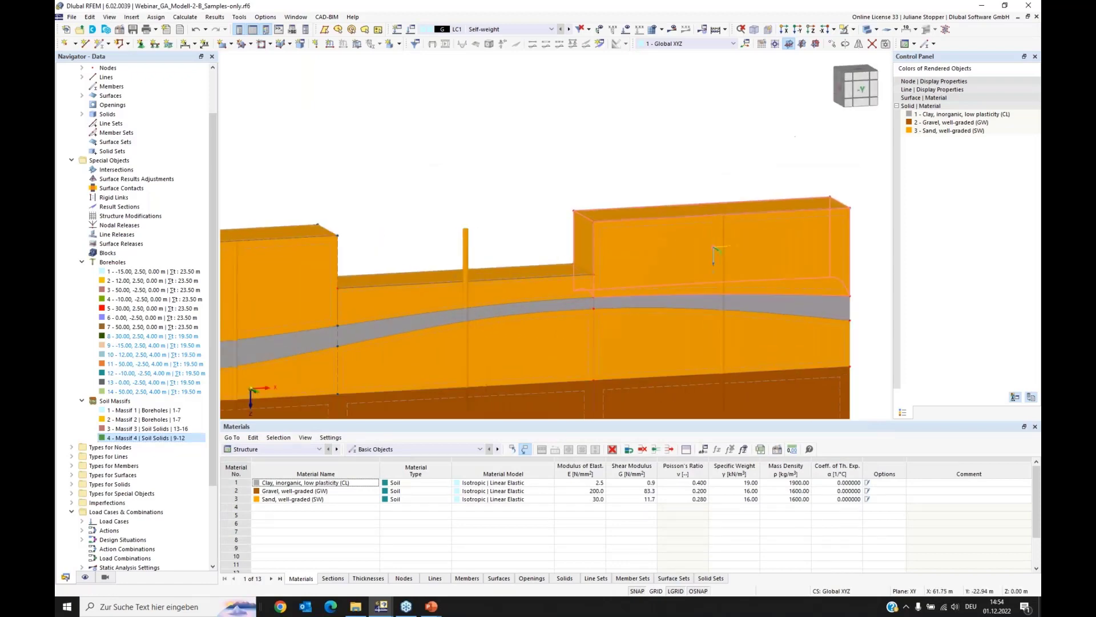
click(878, 33)
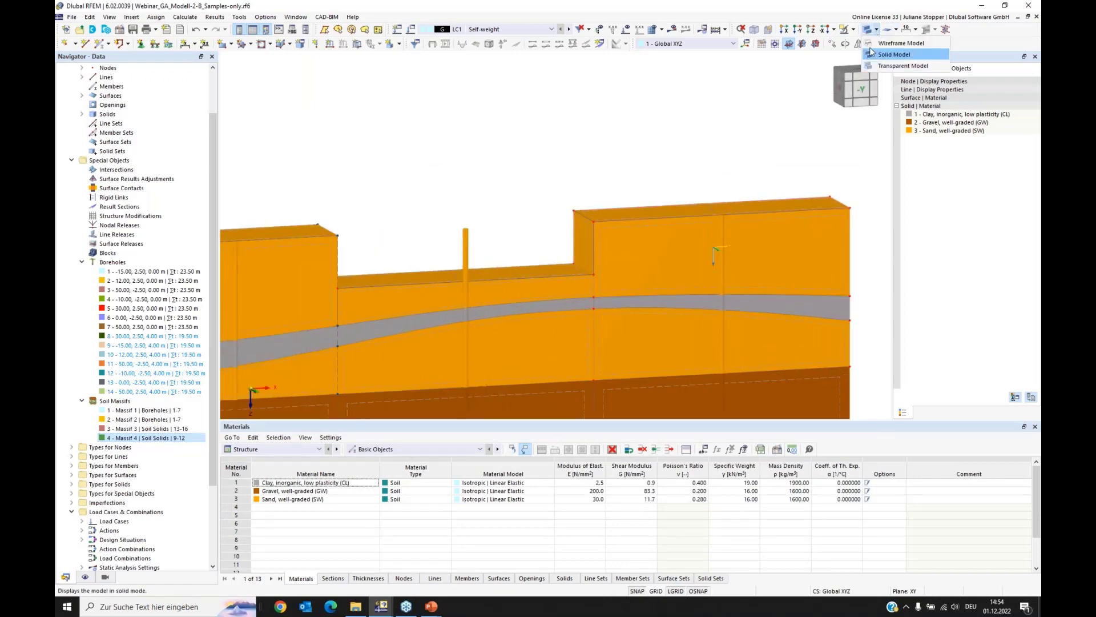
click(908, 57)
scroll(624, 270, up, 3)
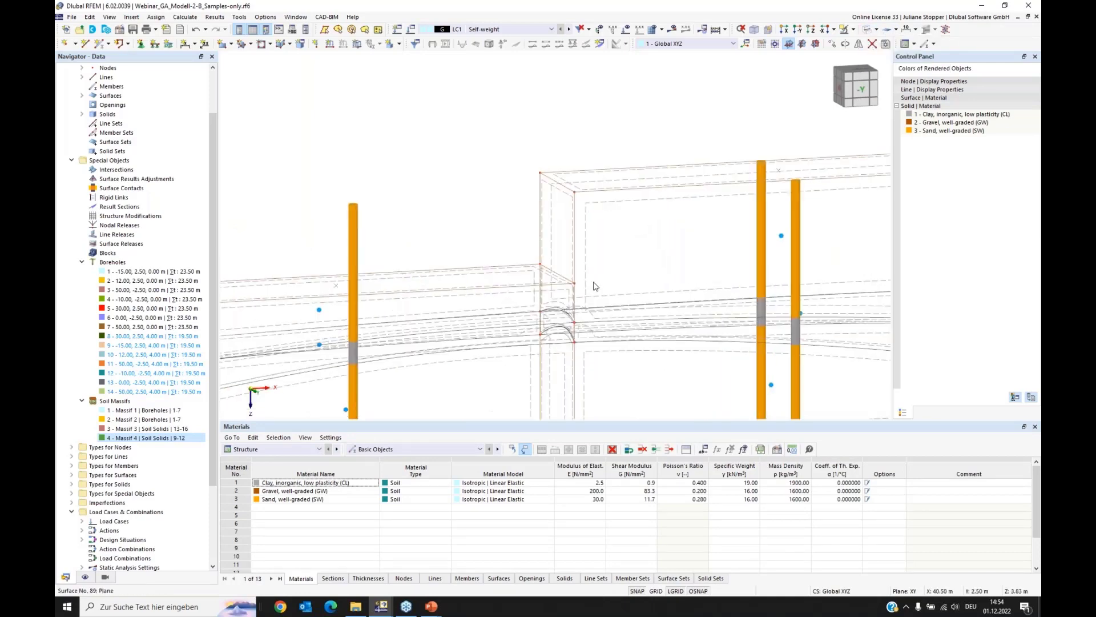
Step: Move the fourth massif's upper edge line at the step by 6 m in X to form a slope
ctrl+middle_drag(613, 277, 621, 252)
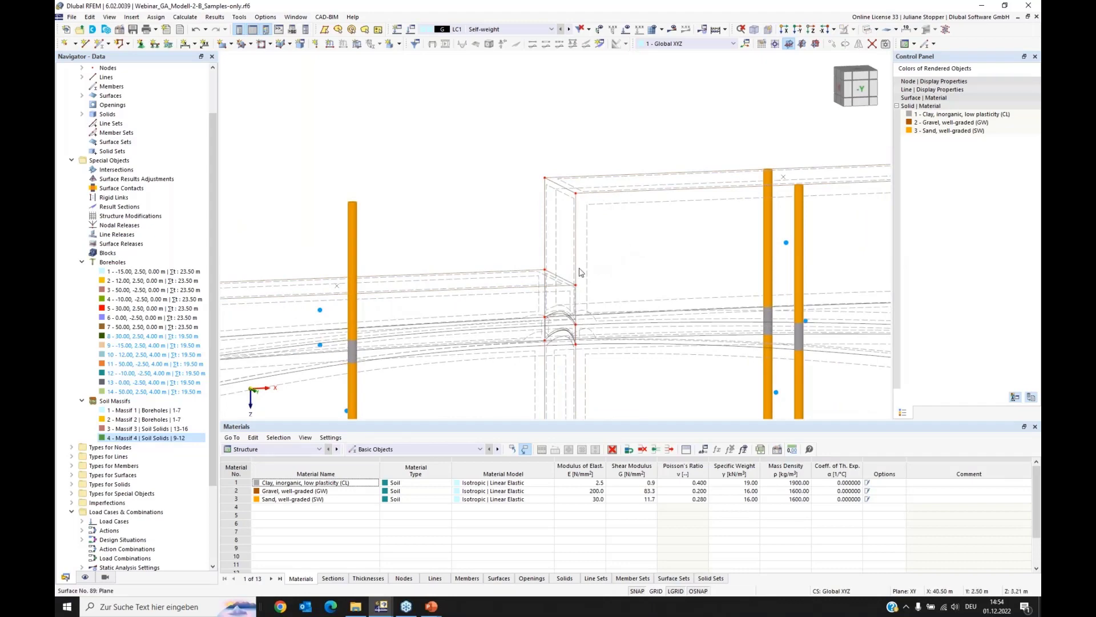
scroll(580, 273, up, 1)
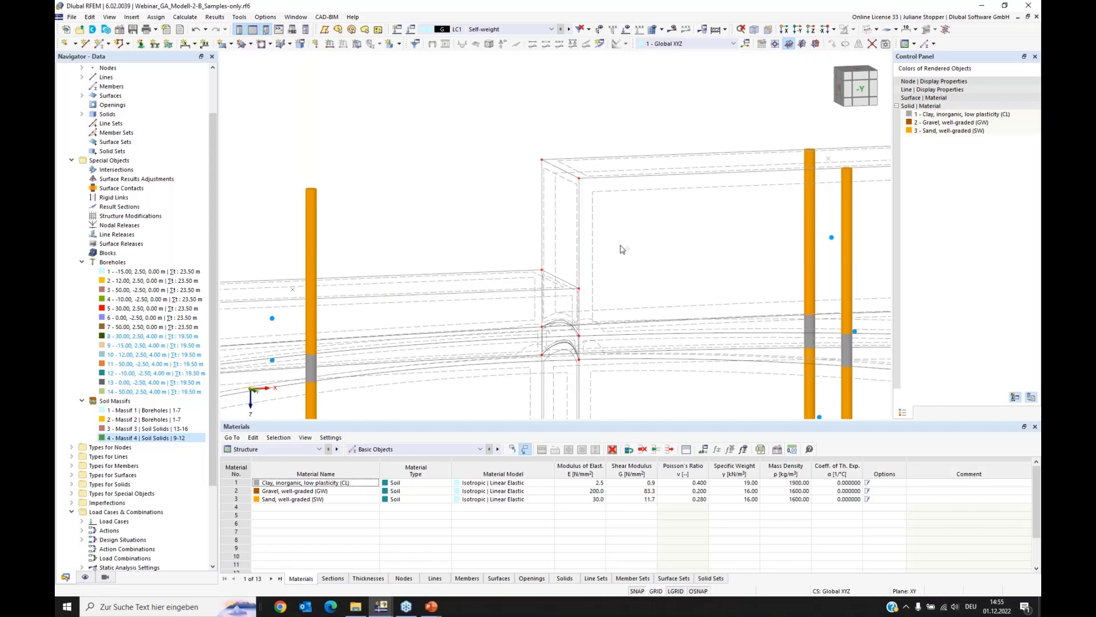
drag(624, 240, 522, 313)
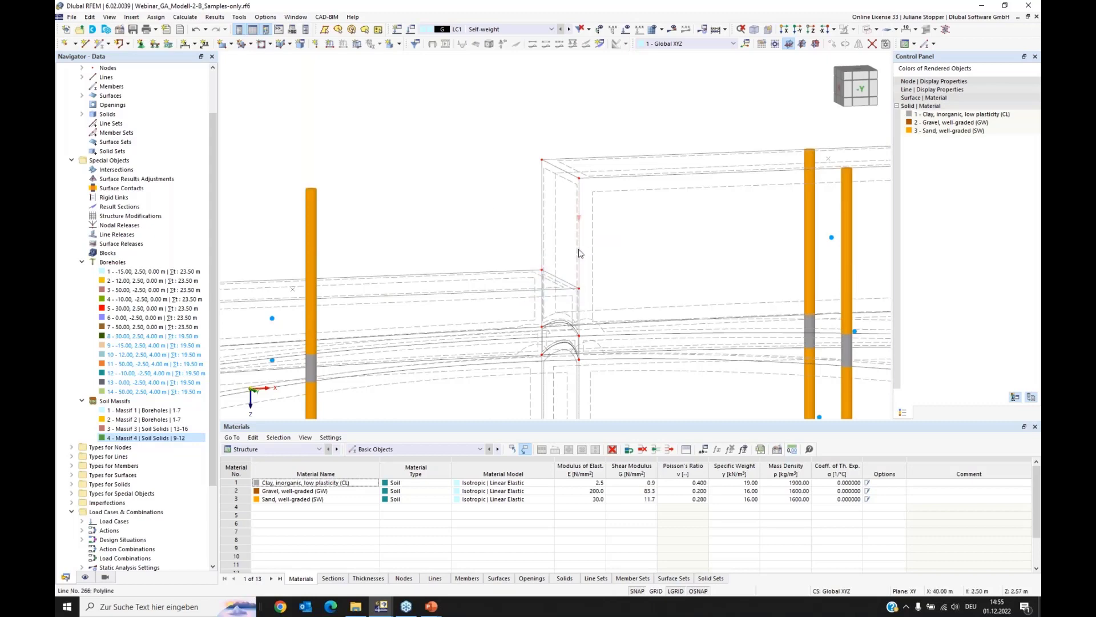
scroll(620, 234, up, 2)
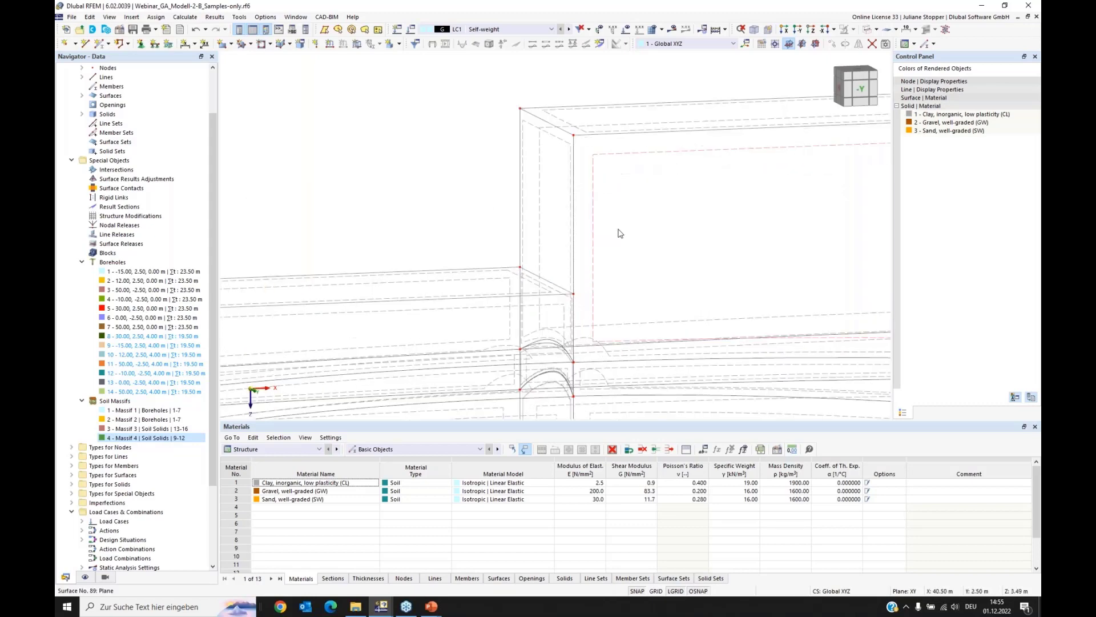
scroll(628, 229, up, 1)
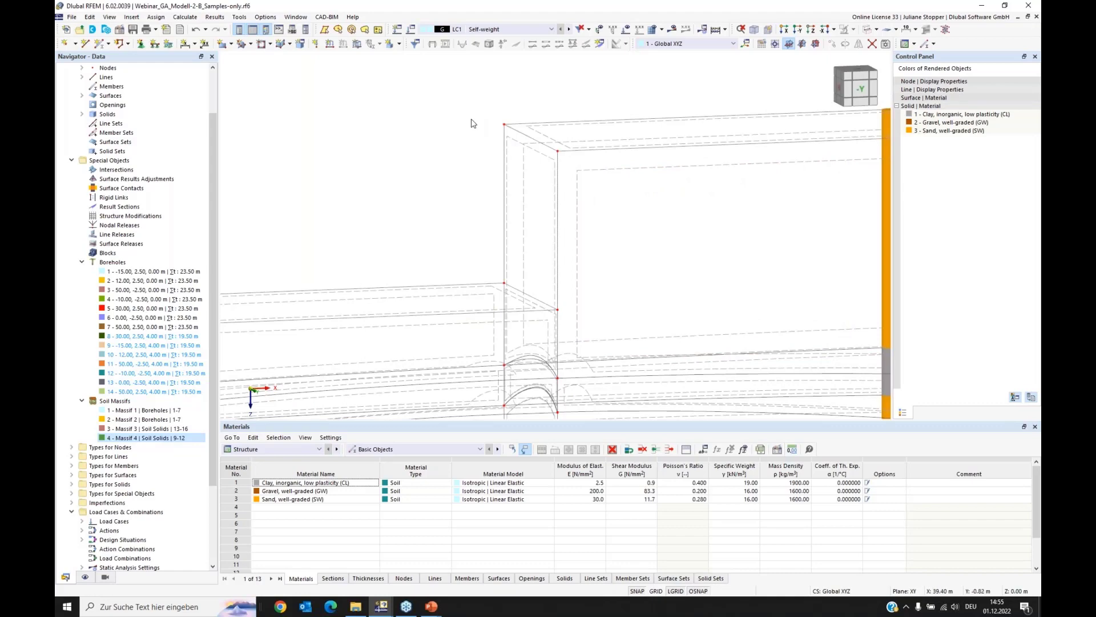
right_click(558, 152)
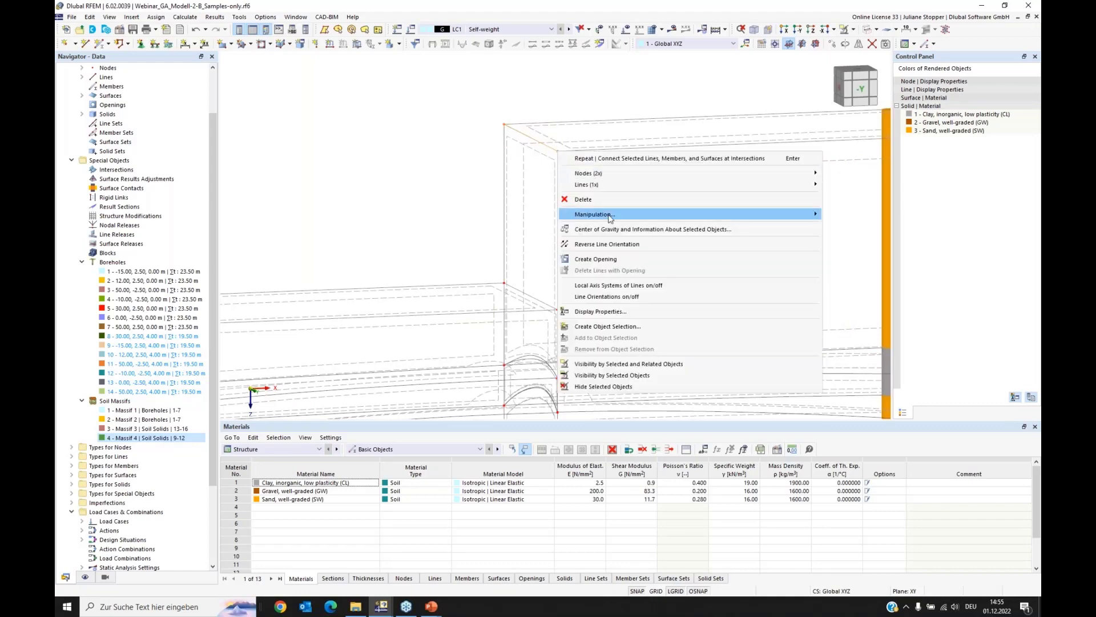
mouse_move(681, 218)
click(851, 214)
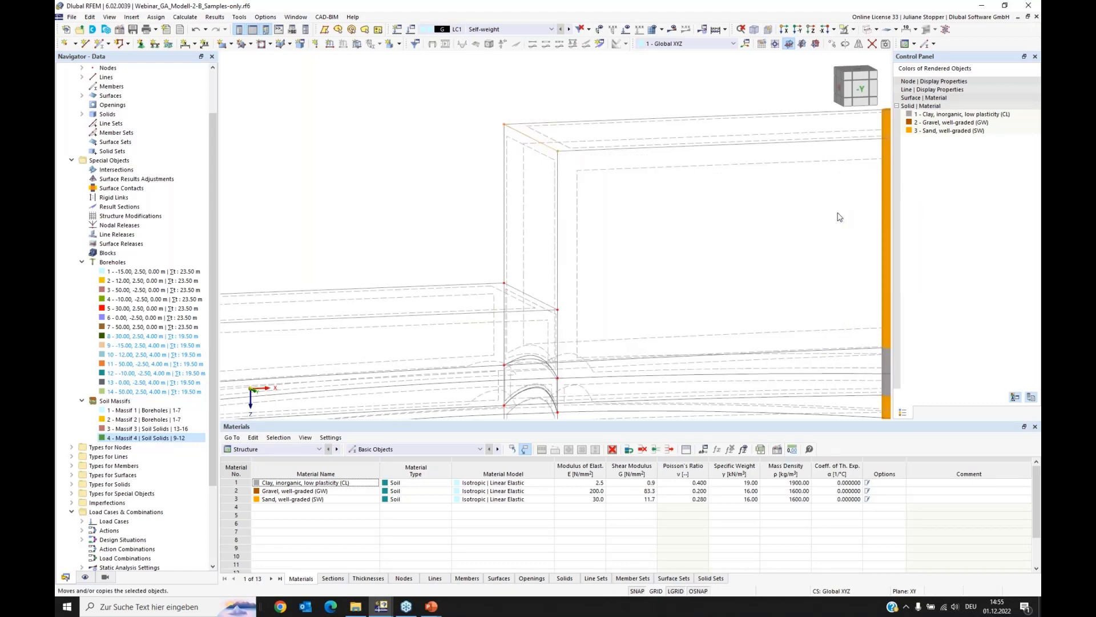
click(413, 333)
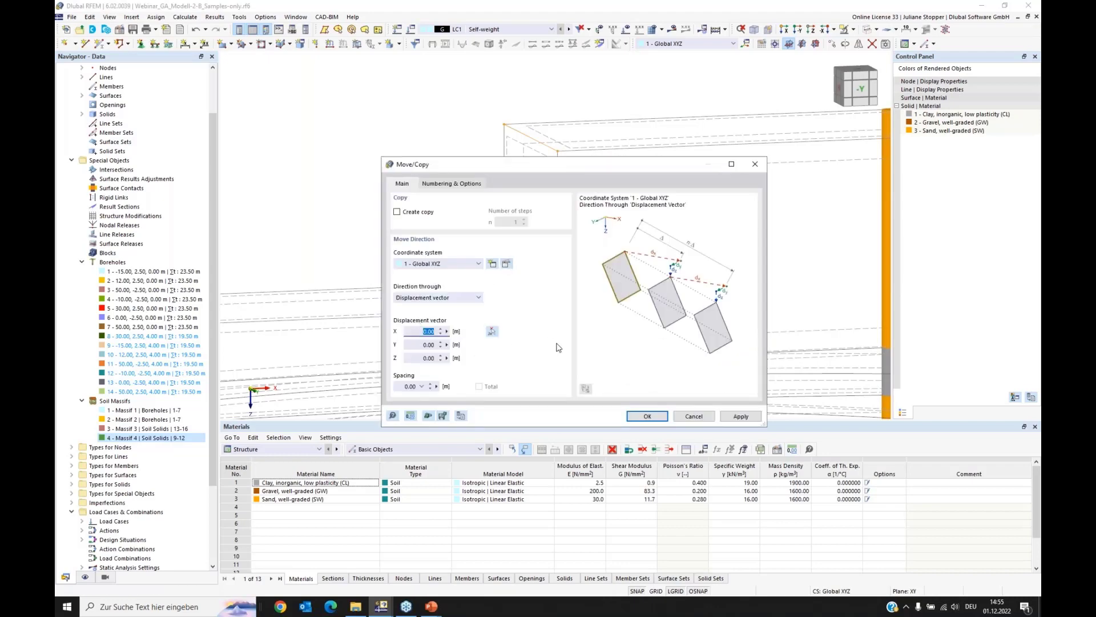
click(647, 416)
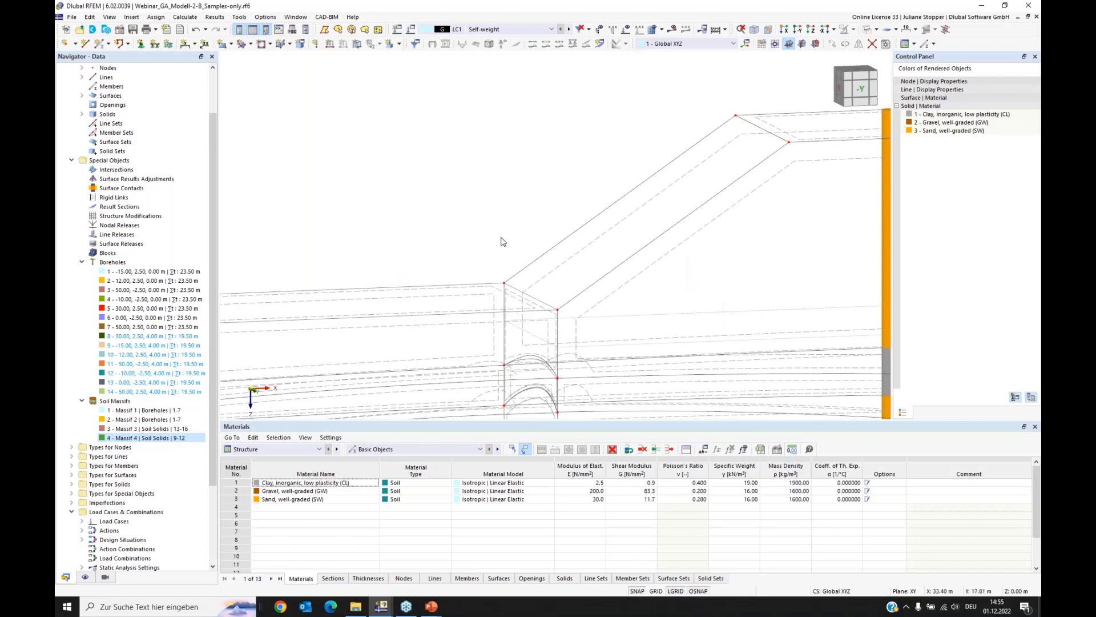
Step: Reassign the boundary lines of surface 90, replacing the slope outline with the existing lower edge line so they read 279,220,278,190
drag(214, 342, 233, 245)
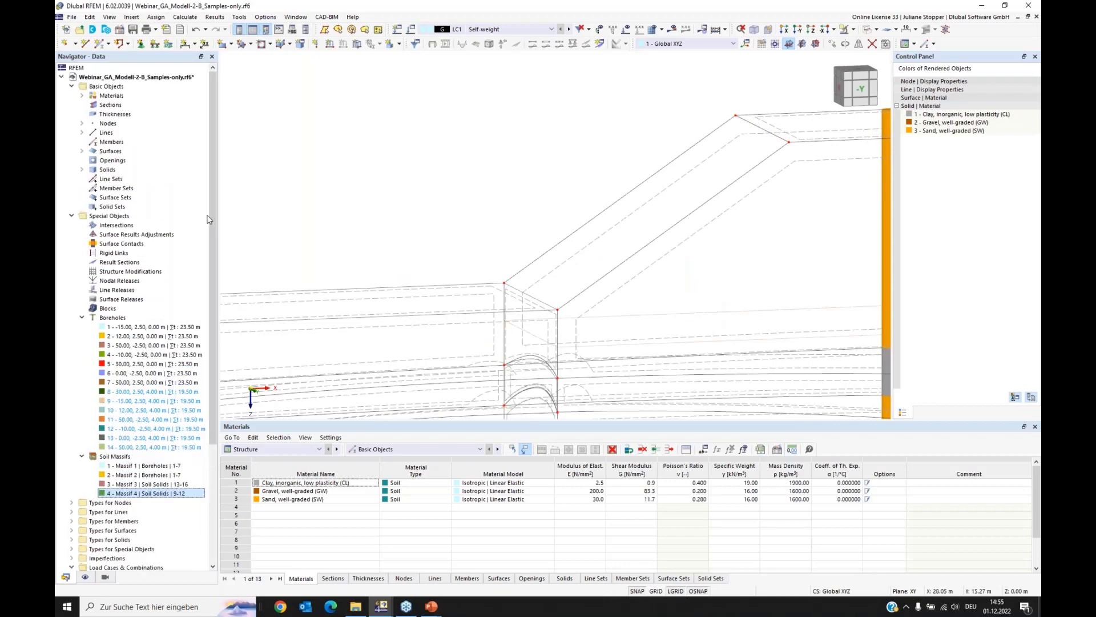
click(82, 151)
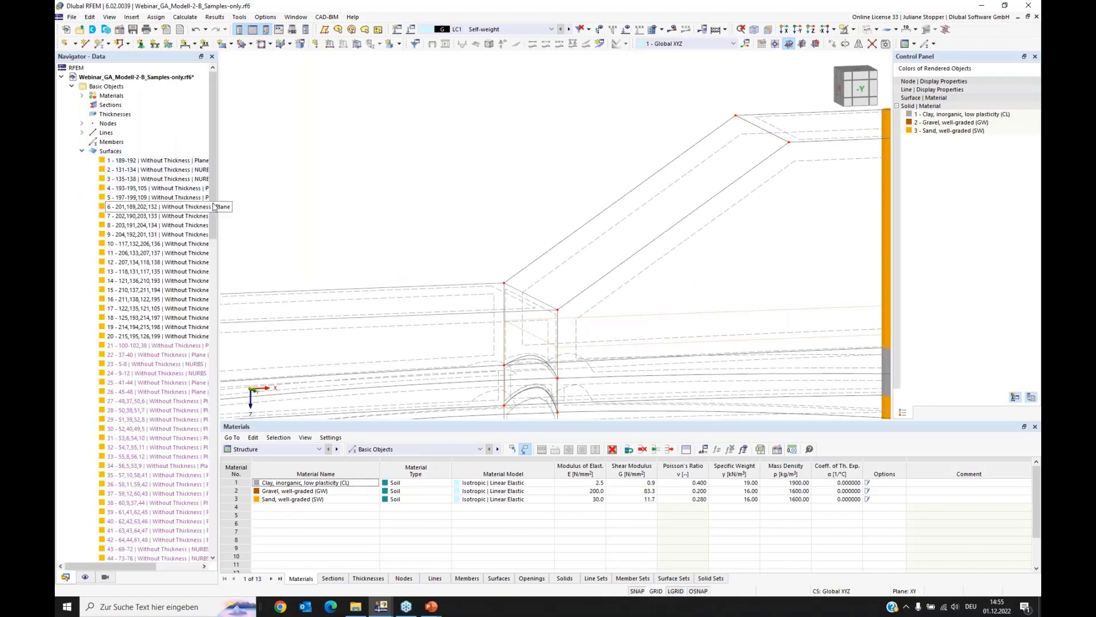
drag(211, 191, 215, 370)
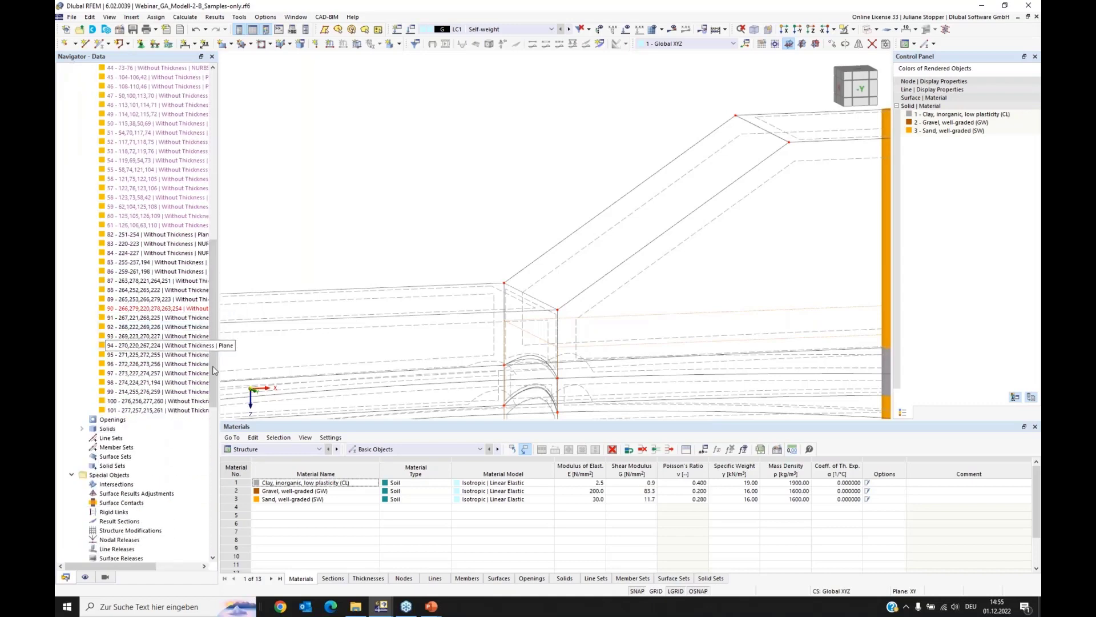
right_click(141, 310)
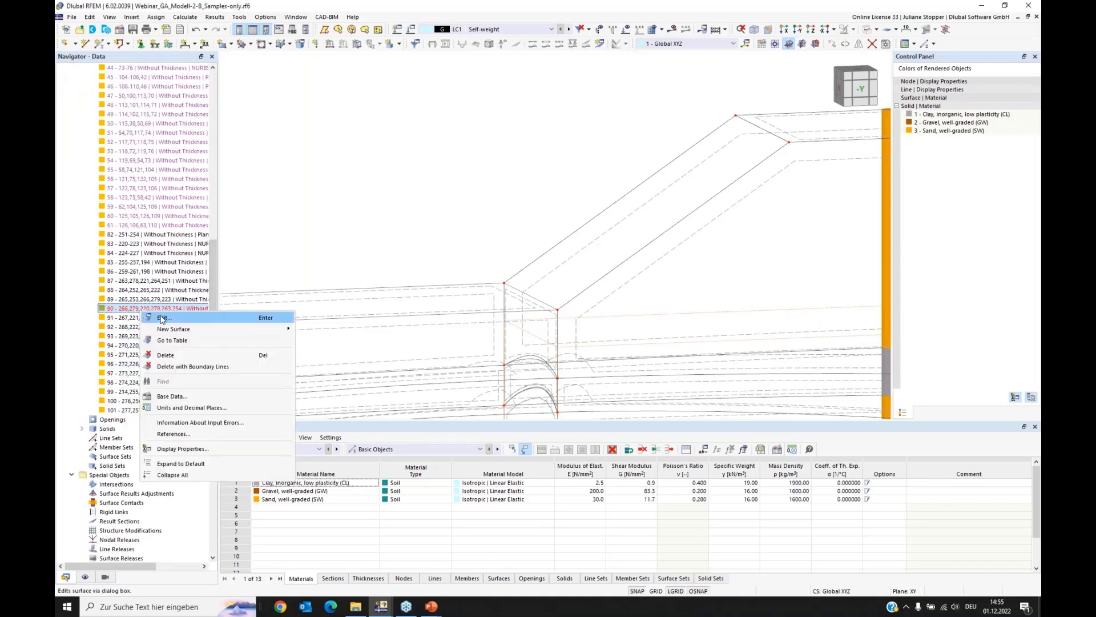
click(152, 317)
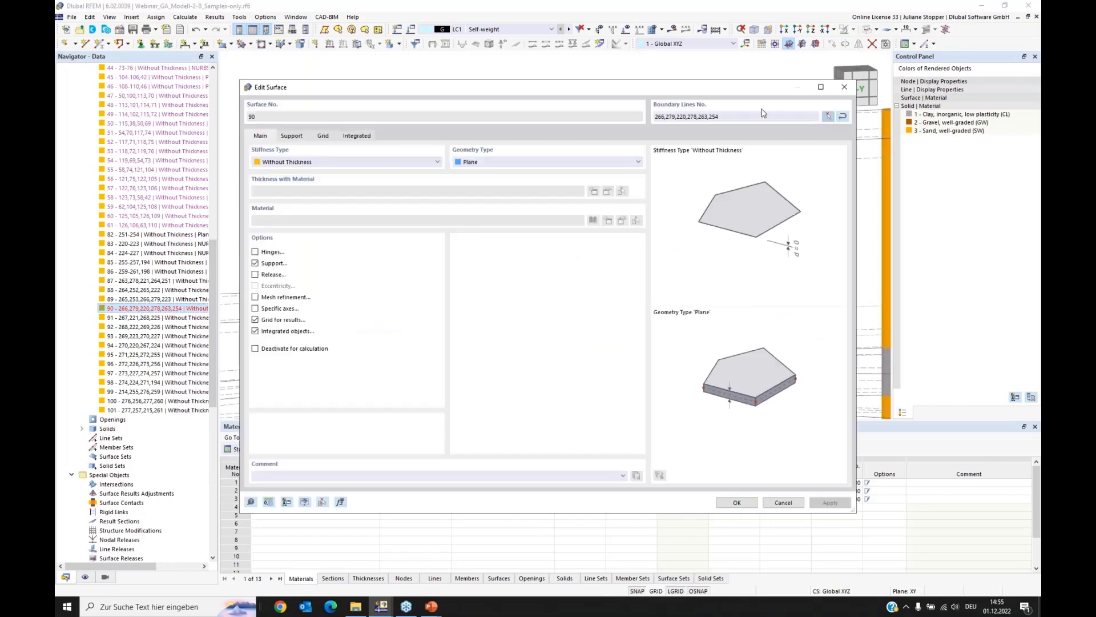
click(828, 116)
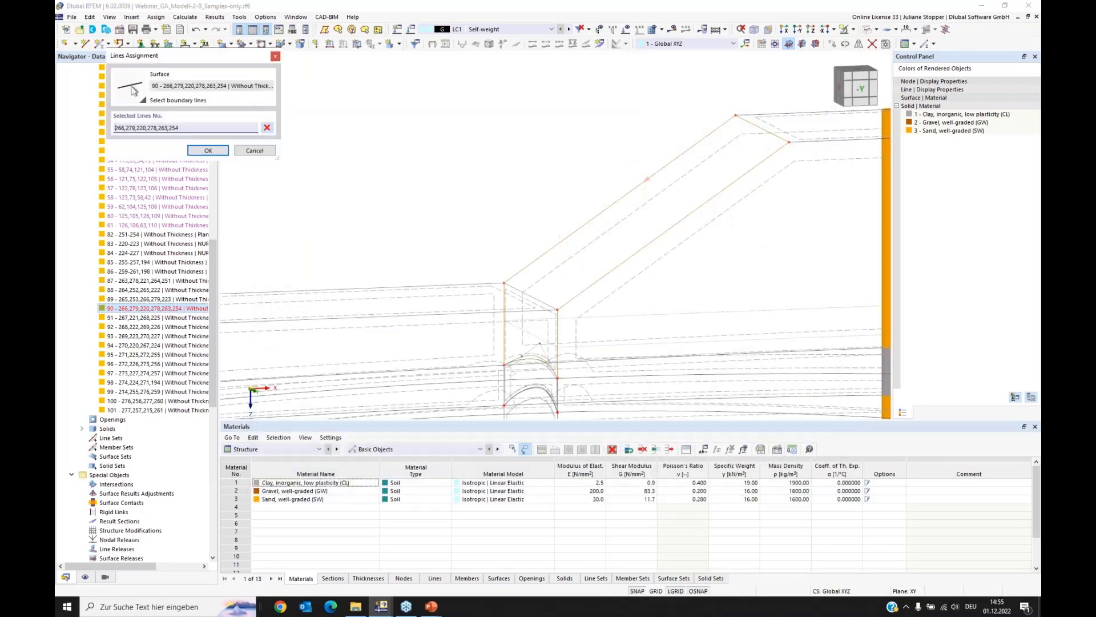
click(534, 259)
click(616, 267)
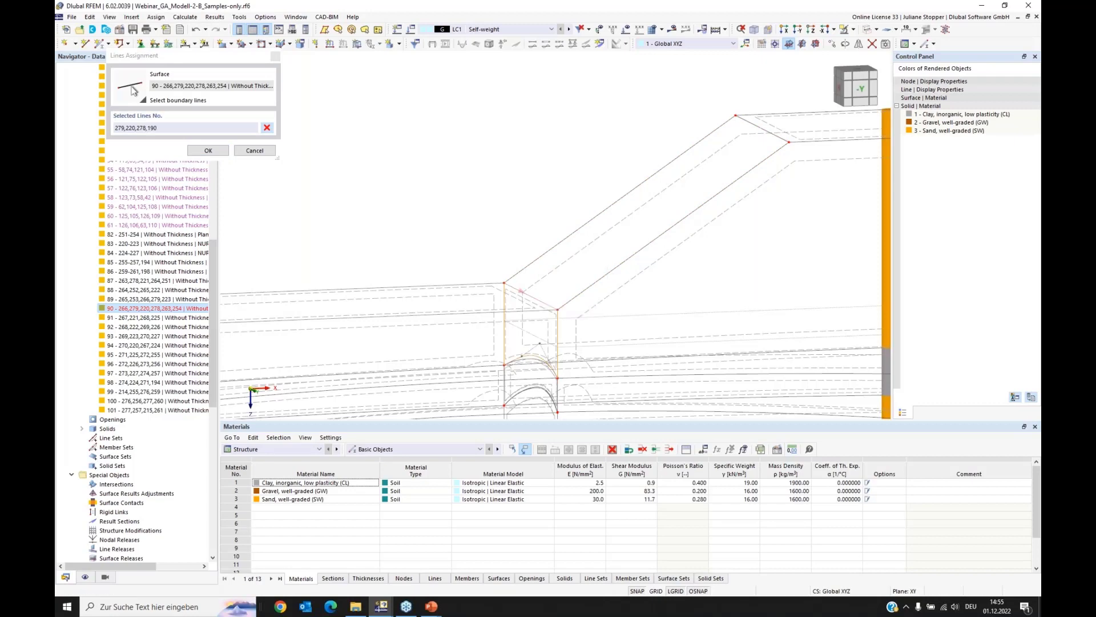
click(208, 150)
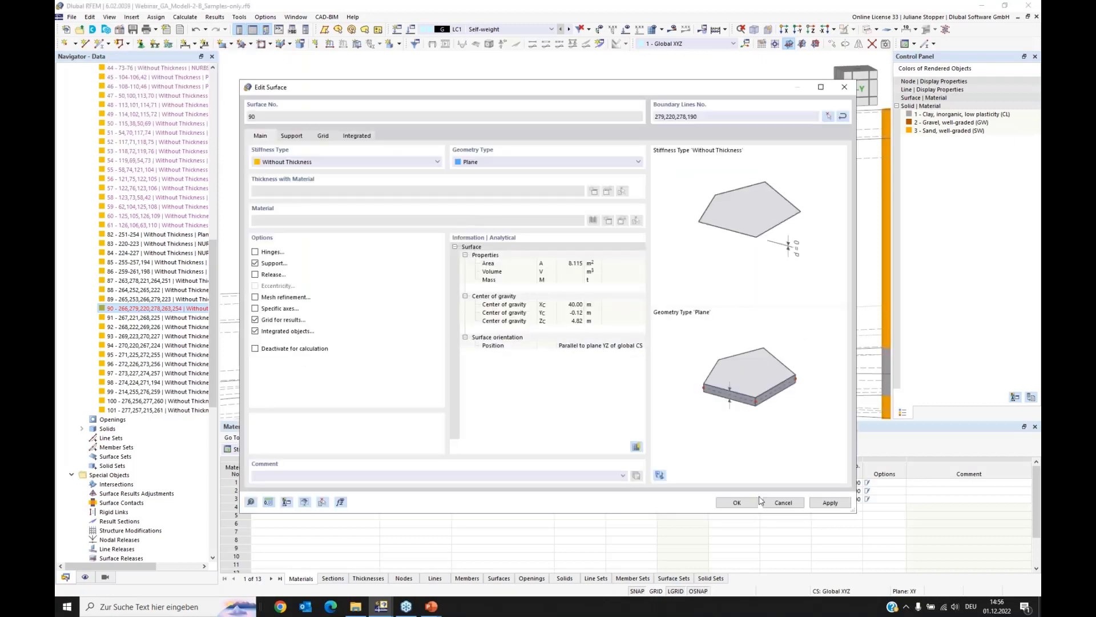
click(739, 503)
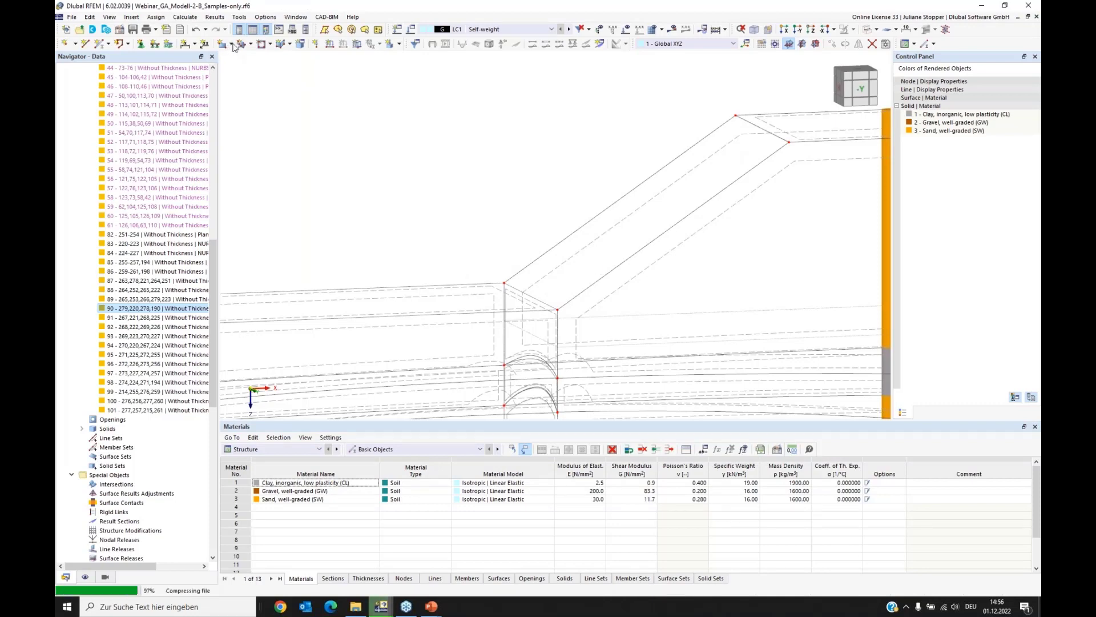
Step: Create a plane surface of stiffness type Without Thickness on the slope by selecting its boundary lines
click(231, 45)
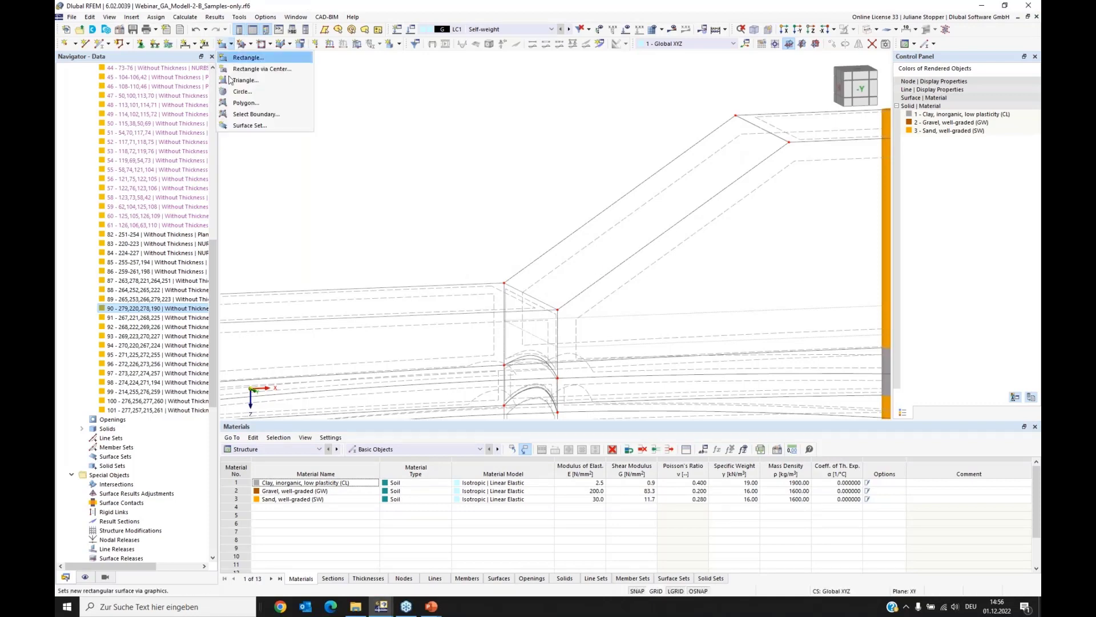
click(246, 114)
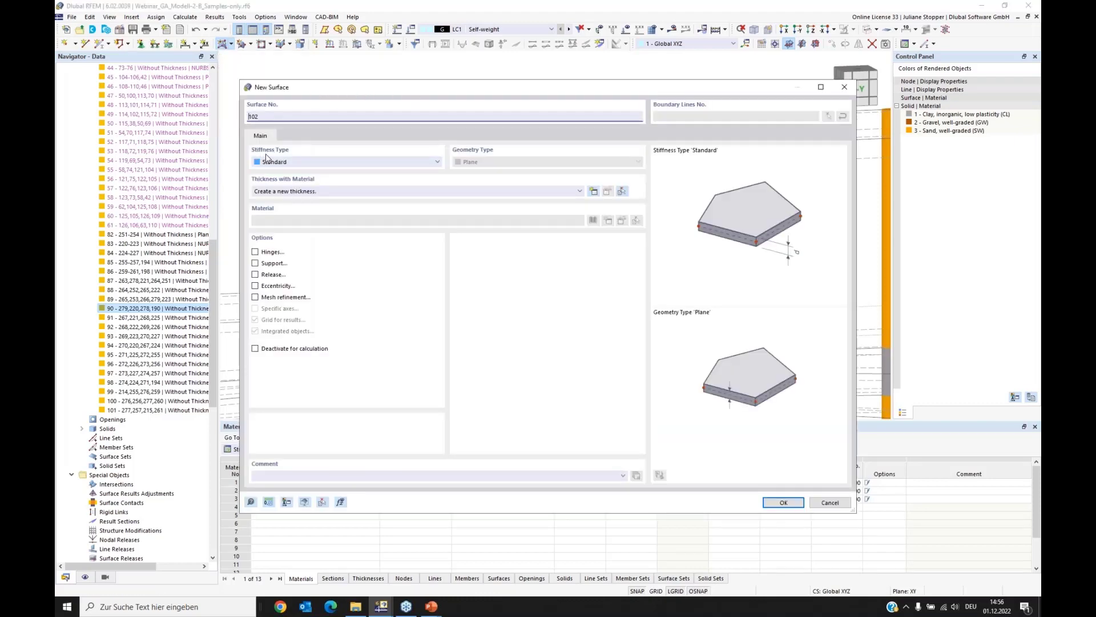
click(298, 164)
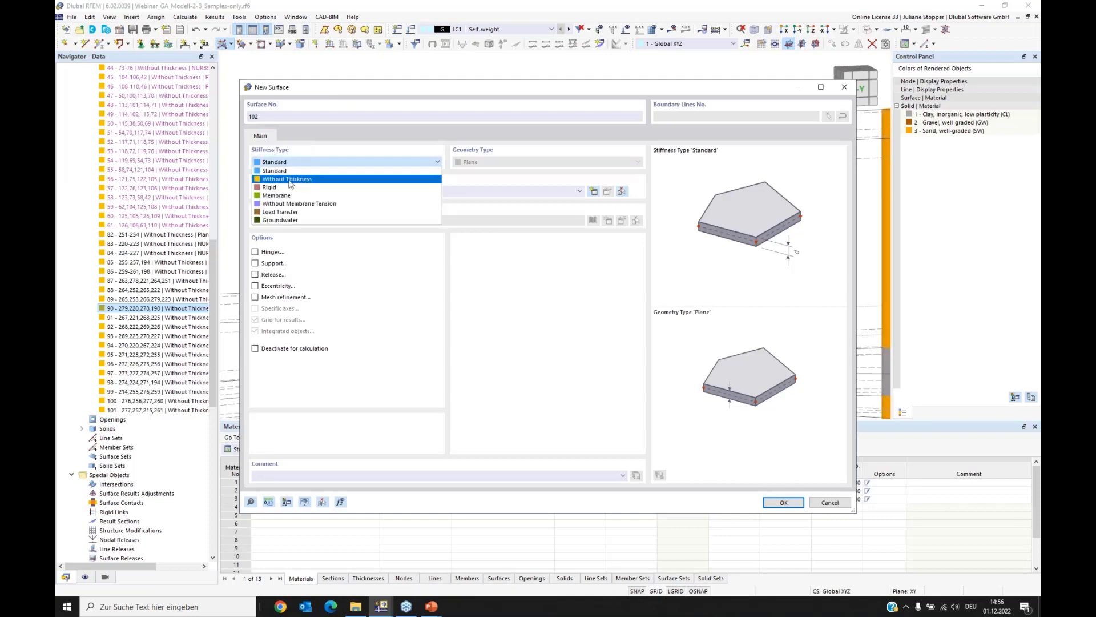
click(289, 179)
click(791, 504)
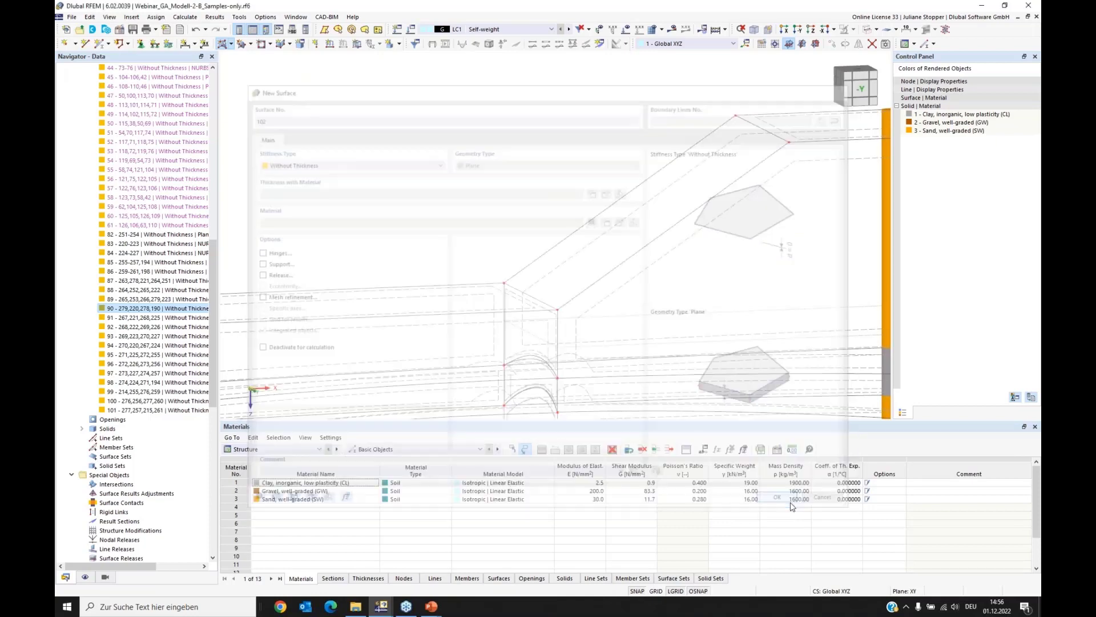
click(571, 300)
click(536, 258)
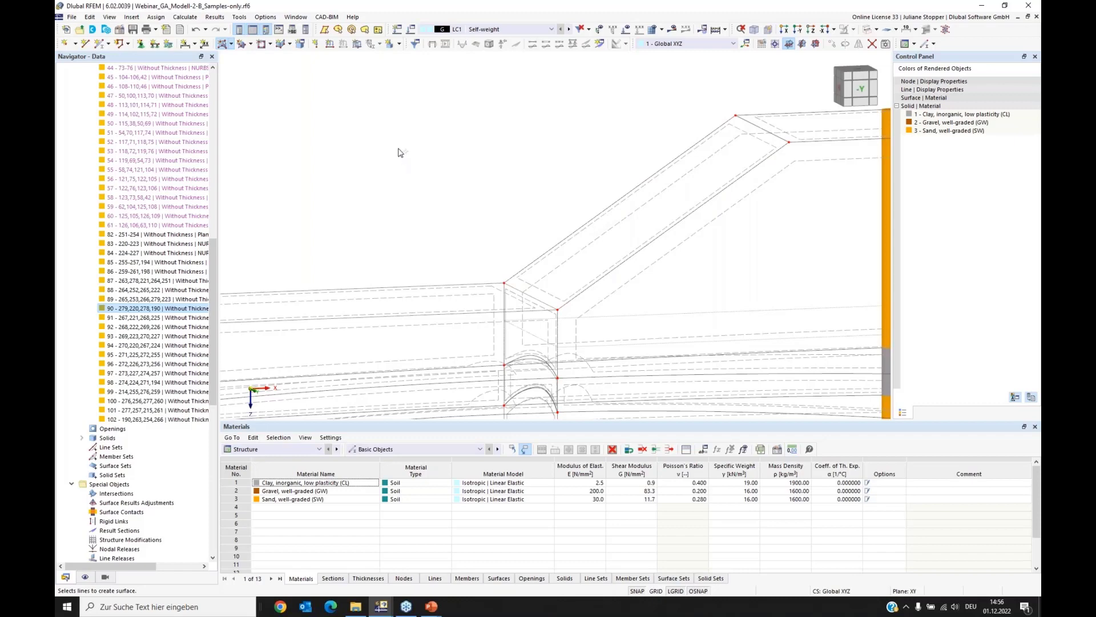
Step: Add slope surface 102 to the boundary surfaces of solid 9, with Autocomplete switched off
scroll(213, 259, up, 20)
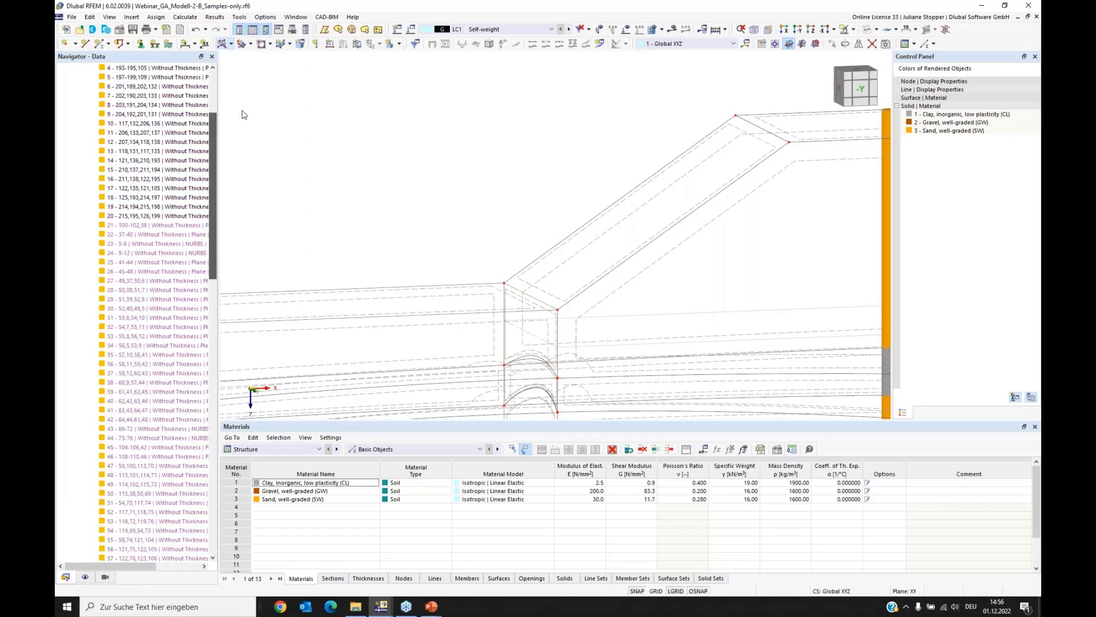
click(82, 141)
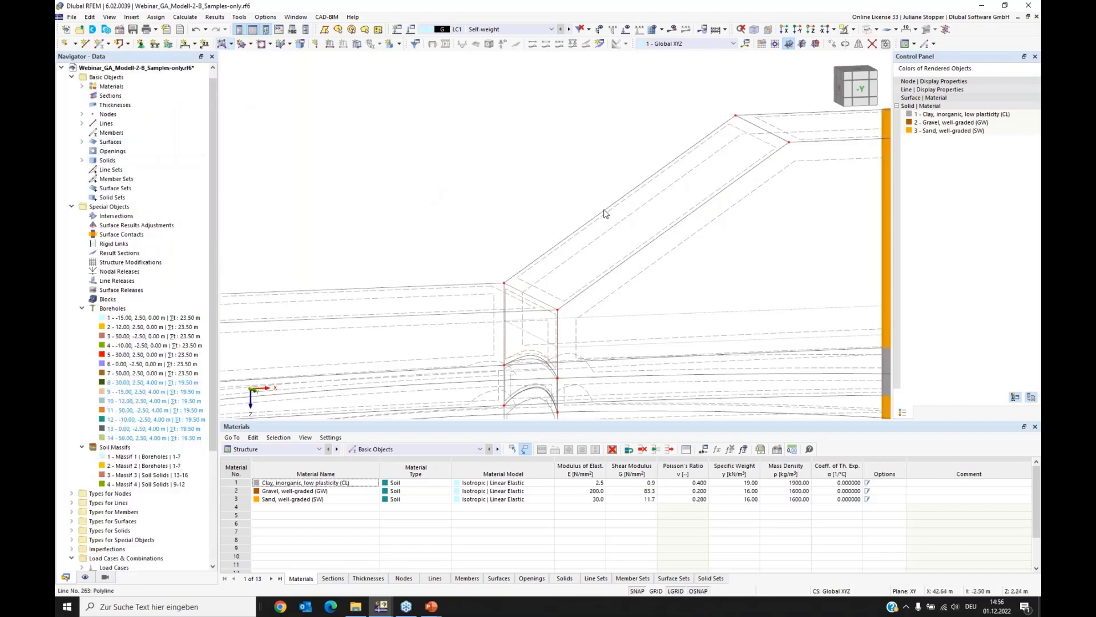
scroll(601, 213, down, 3)
scroll(598, 213, up, 1)
middle_drag(650, 237, 484, 249)
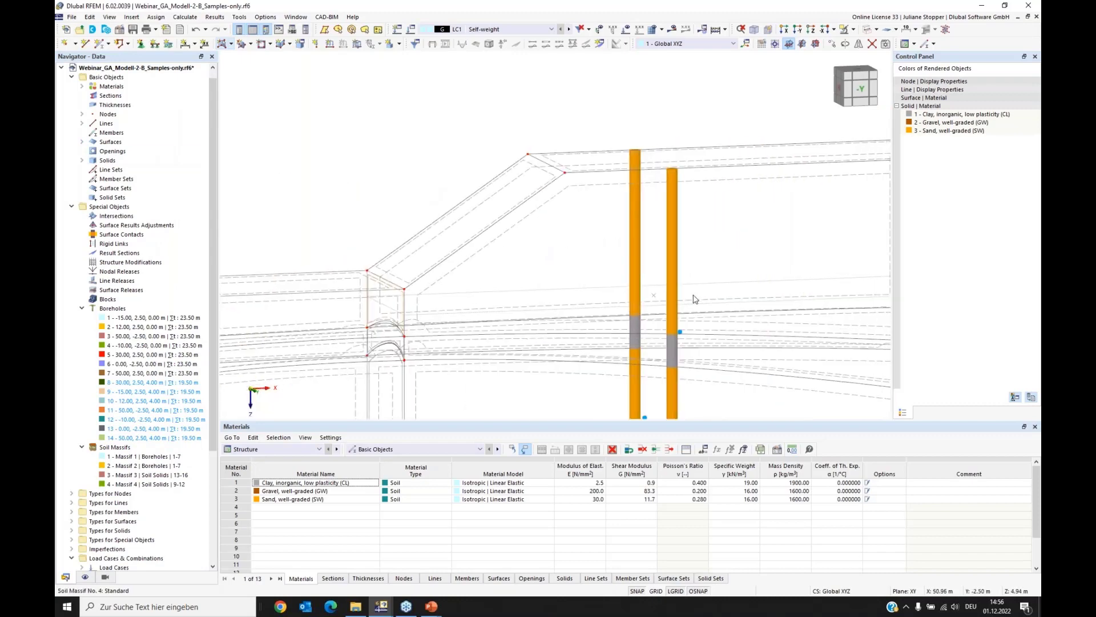
click(81, 161)
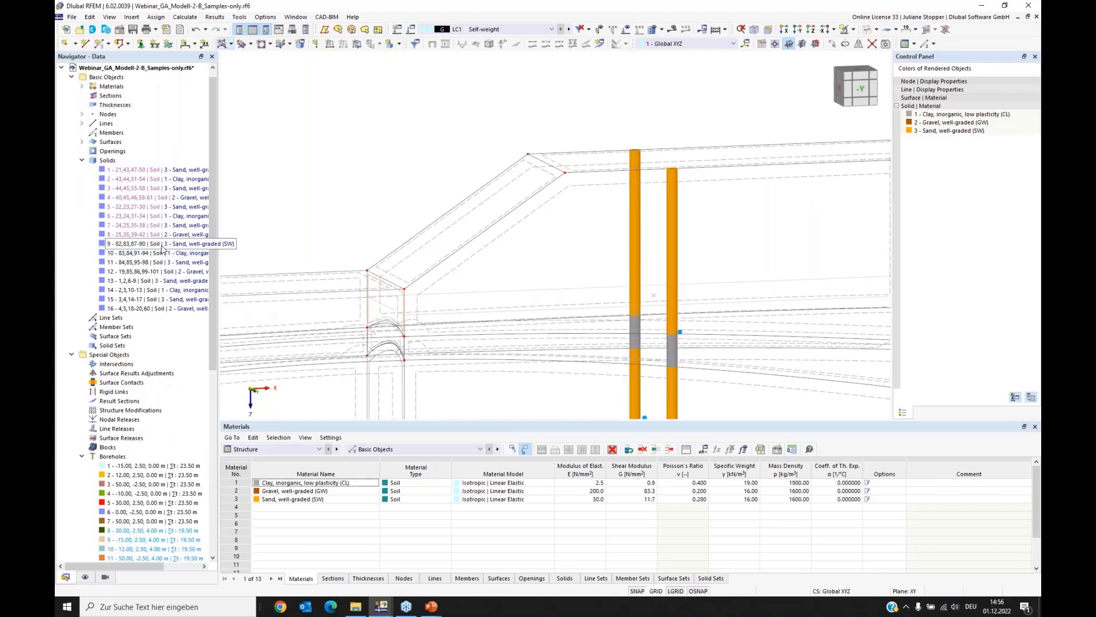
right_click(162, 247)
key(Escape)
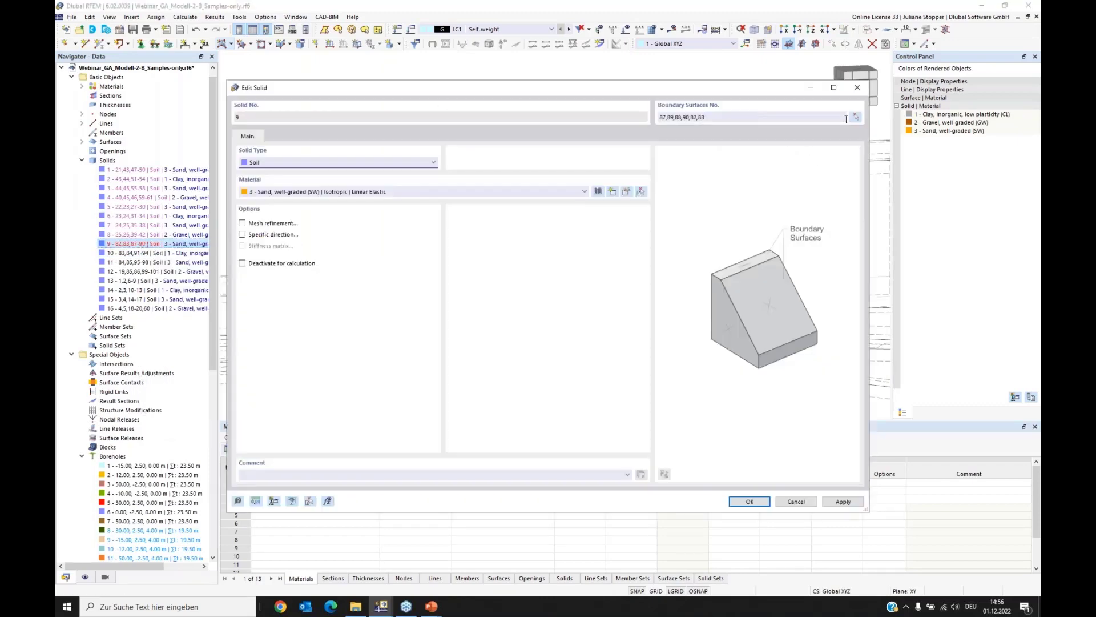
click(845, 115)
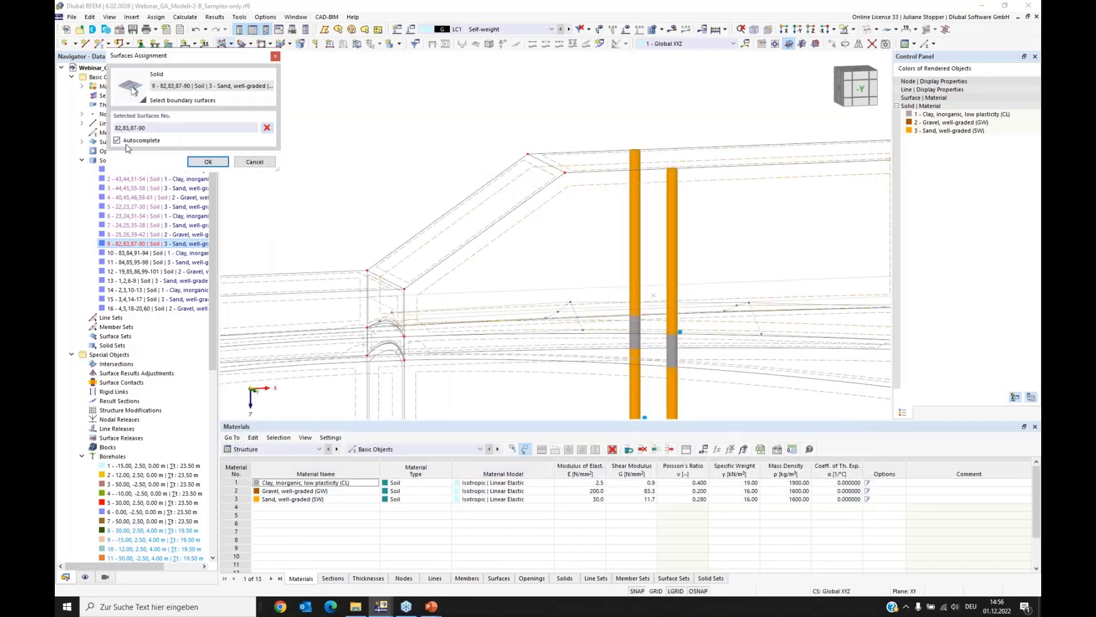
click(117, 141)
click(444, 216)
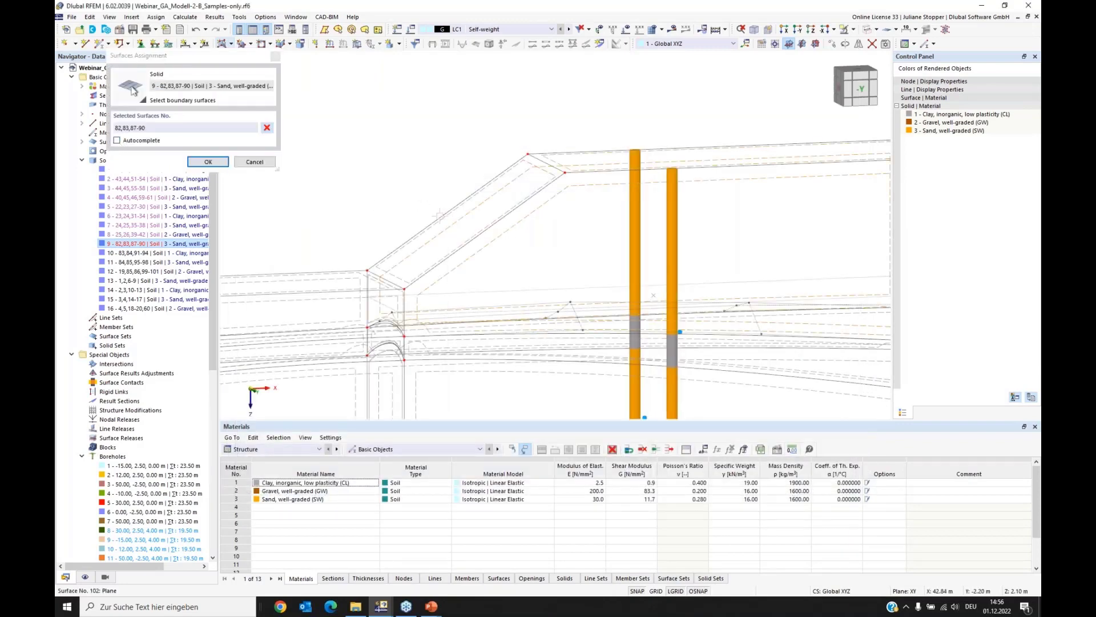
click(208, 161)
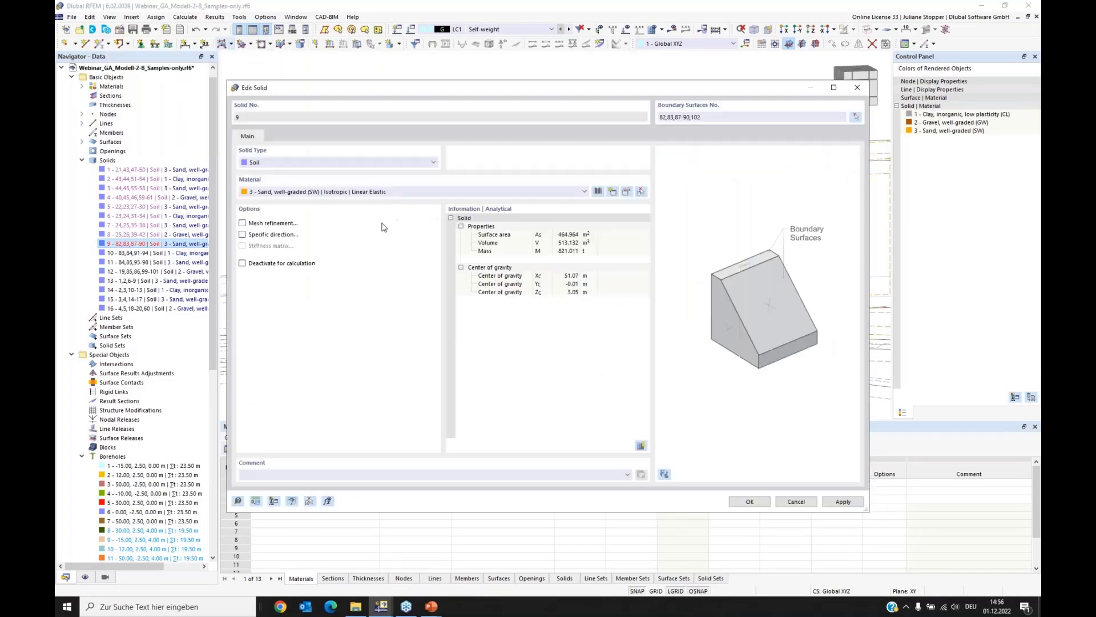
click(738, 503)
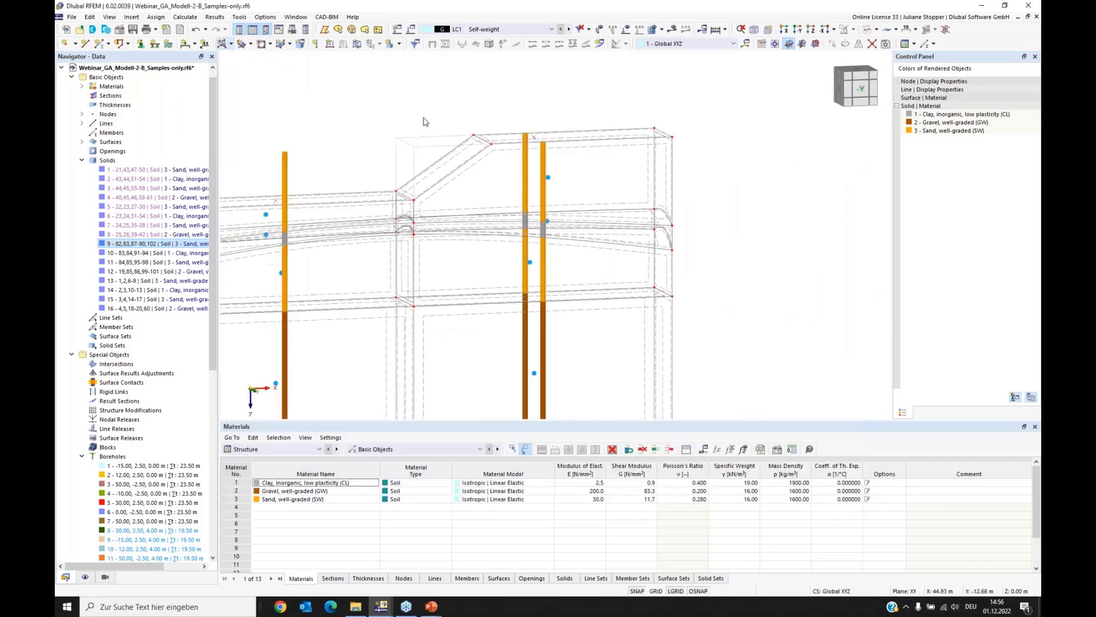
Step: Hide the soil massifs in the display and show the model in solid rendering to examine the slope
click(85, 577)
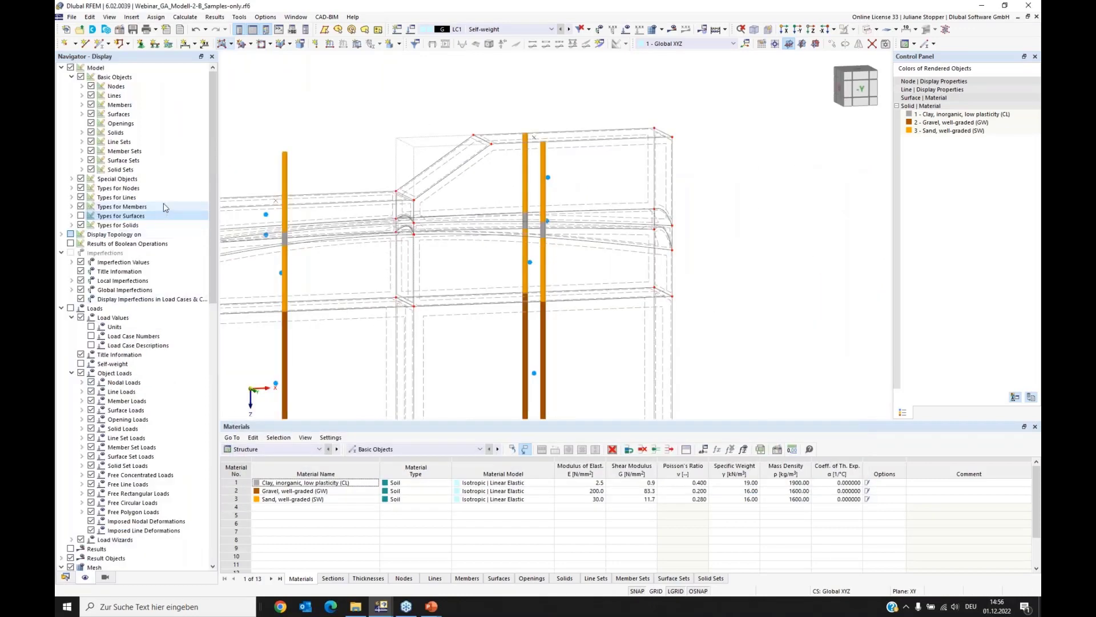
click(71, 180)
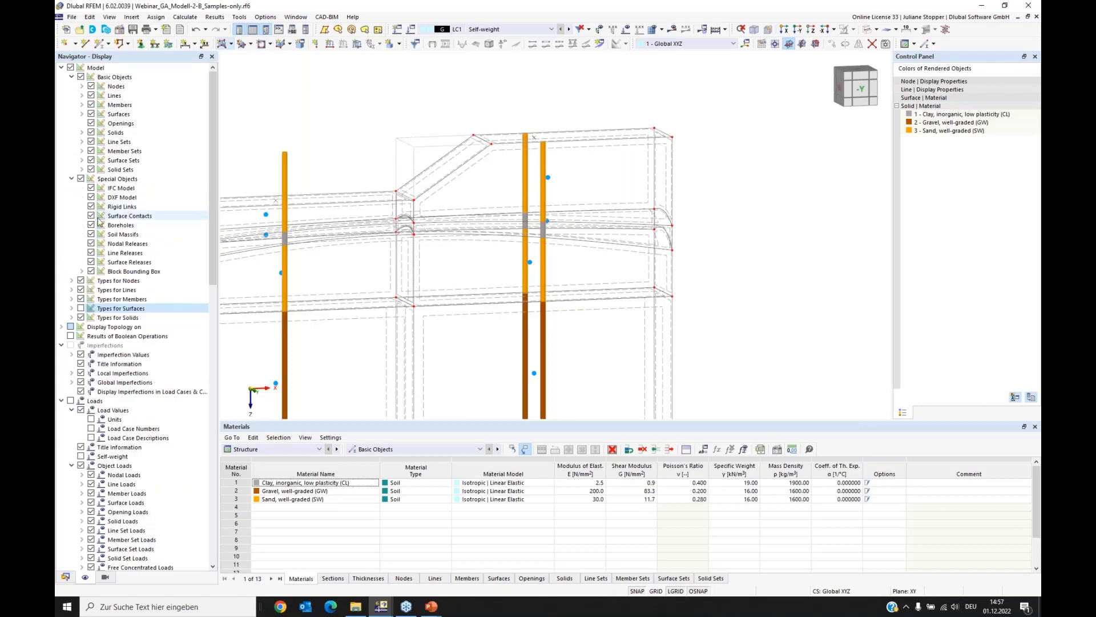
click(92, 235)
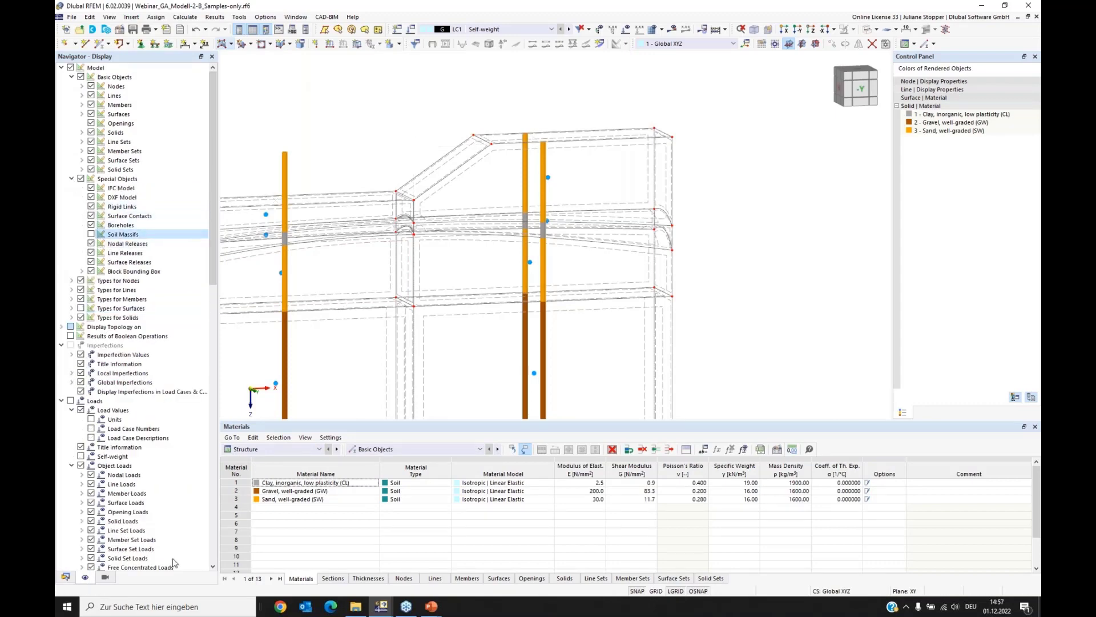
click(66, 577)
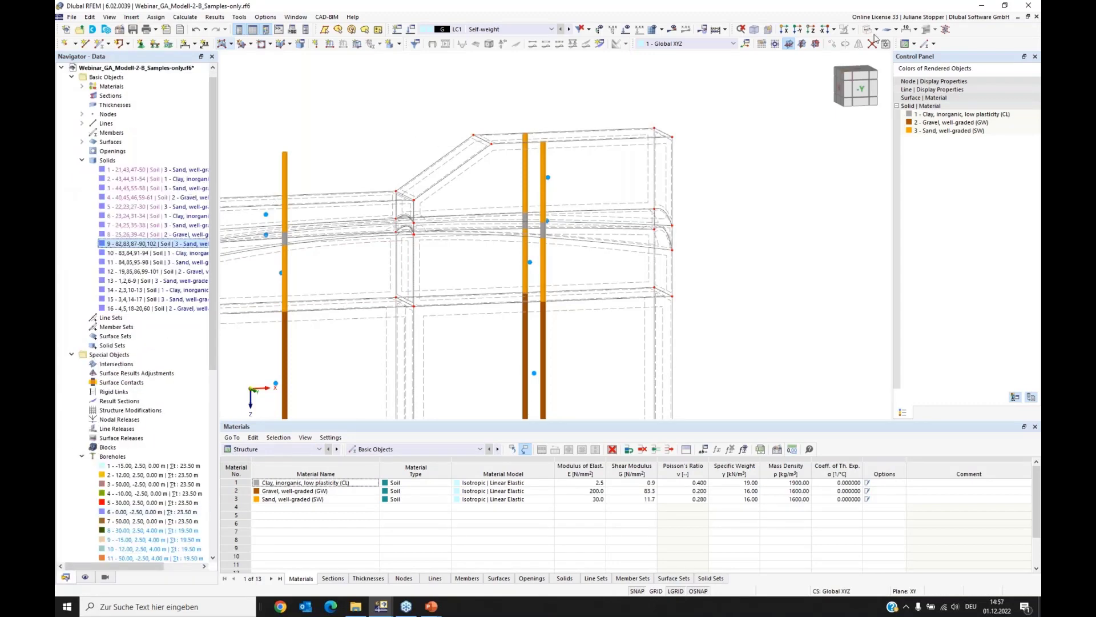
click(876, 29)
click(894, 55)
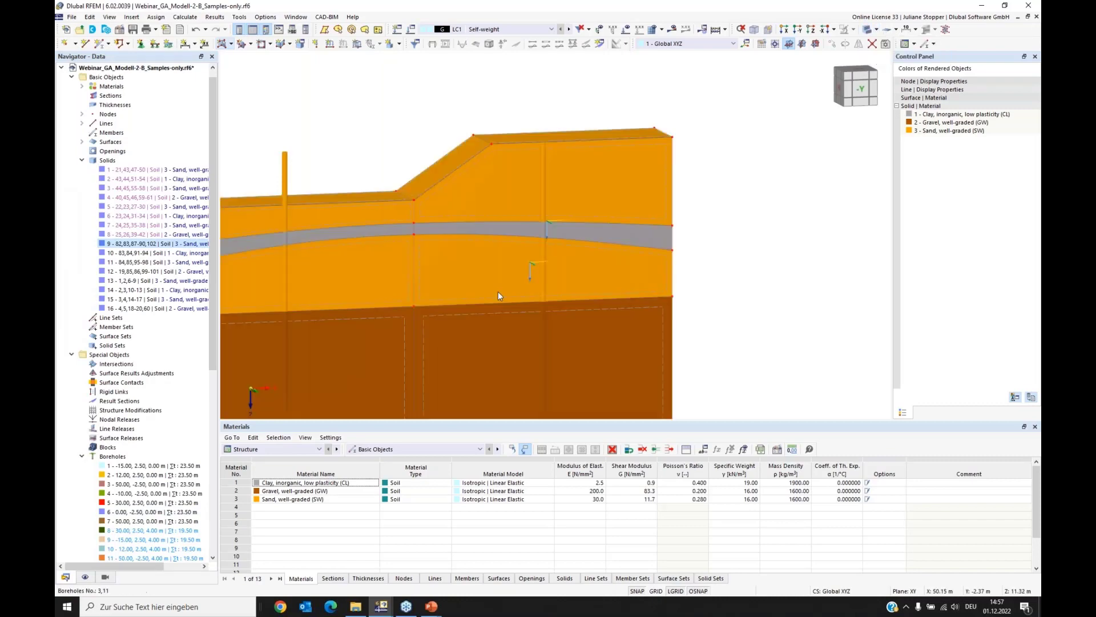
ctrl+middle_drag(481, 284, 337, 289)
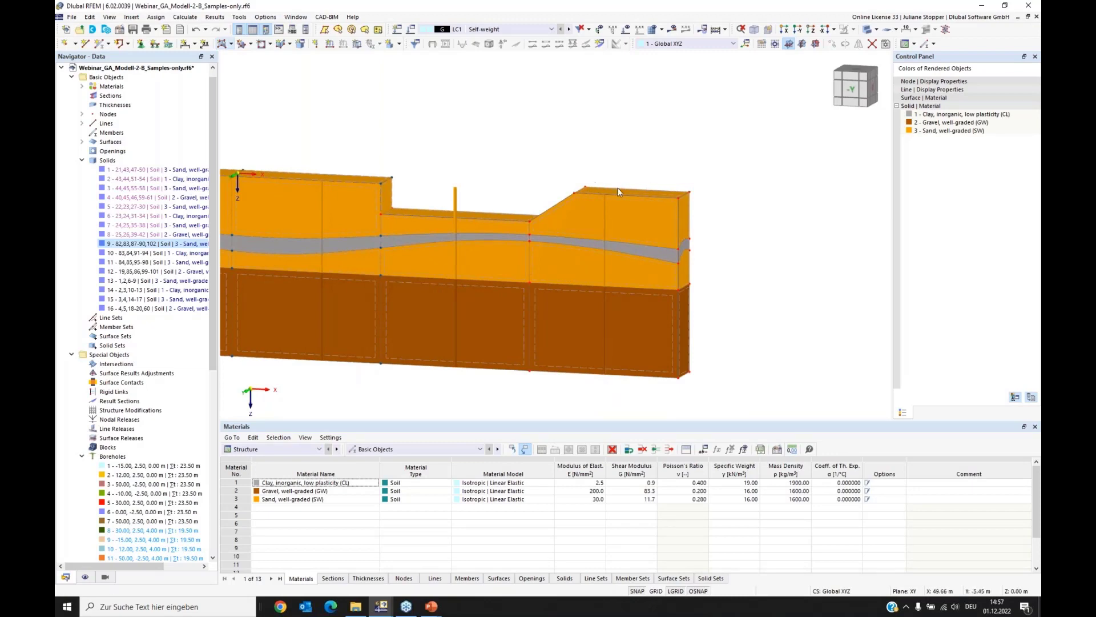
ctrl+middle_drag(591, 203, 651, 211)
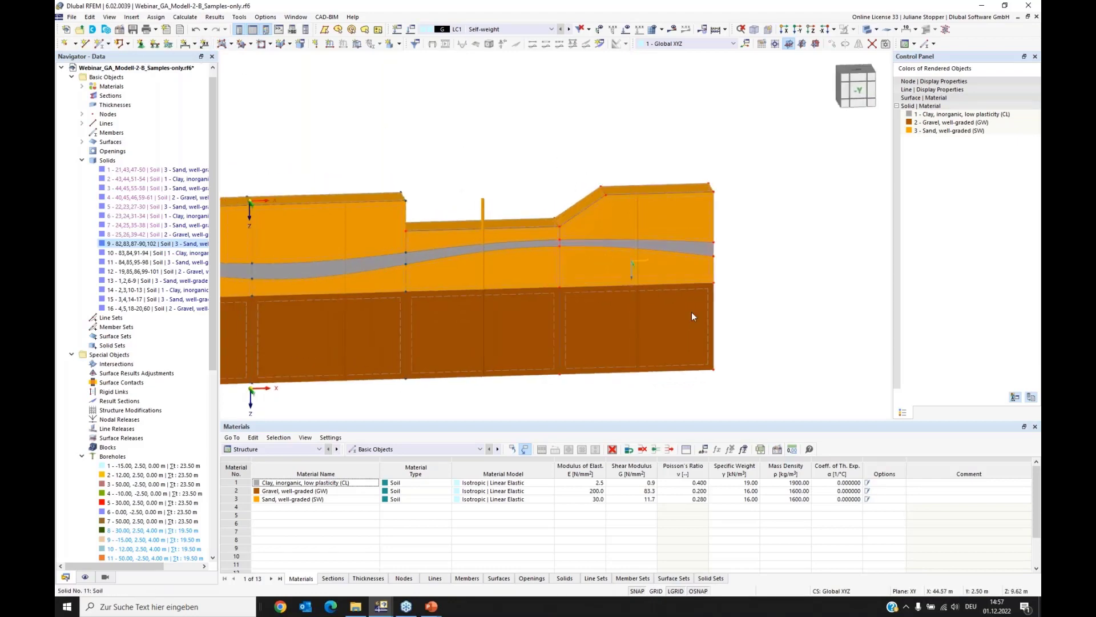
ctrl+middle_drag(799, 333, 755, 339)
middle_drag(580, 134, 602, 180)
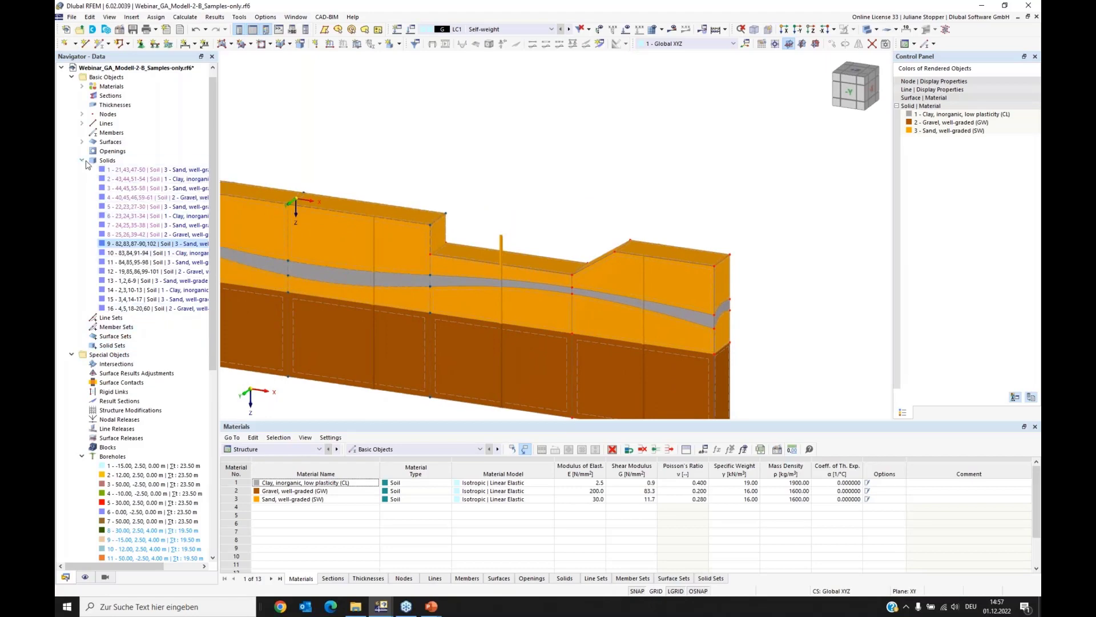
Step: Create a rectangular surface of stiffness type Without Thickness on the excavation floor, from X 20.00, Y -2.50, Z 4.00 m across the pit width to X 30.00 m
click(232, 45)
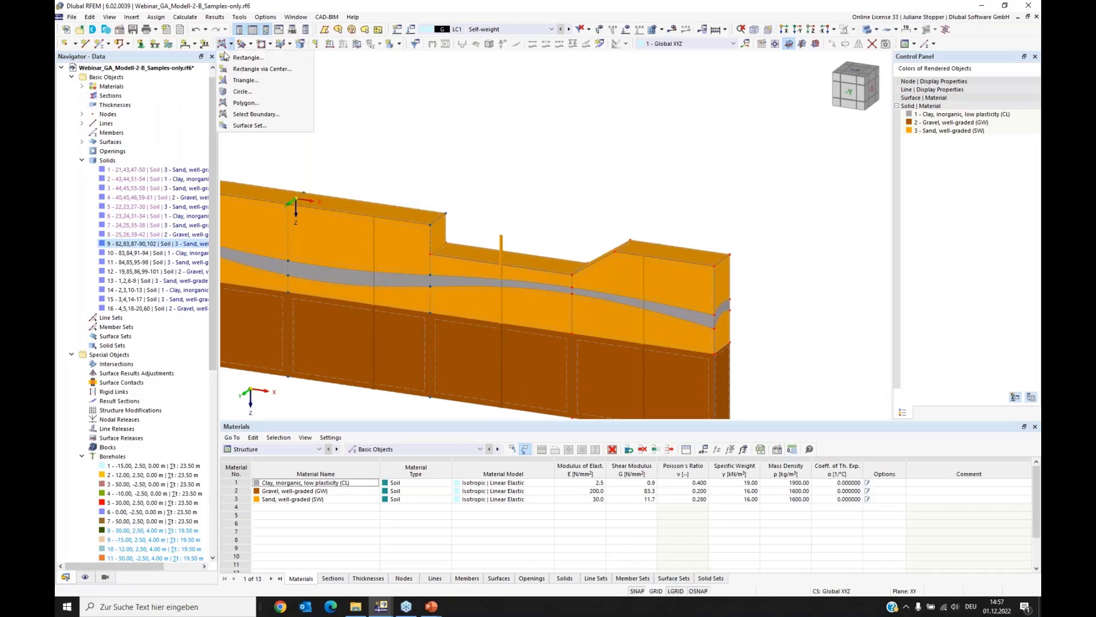
click(245, 69)
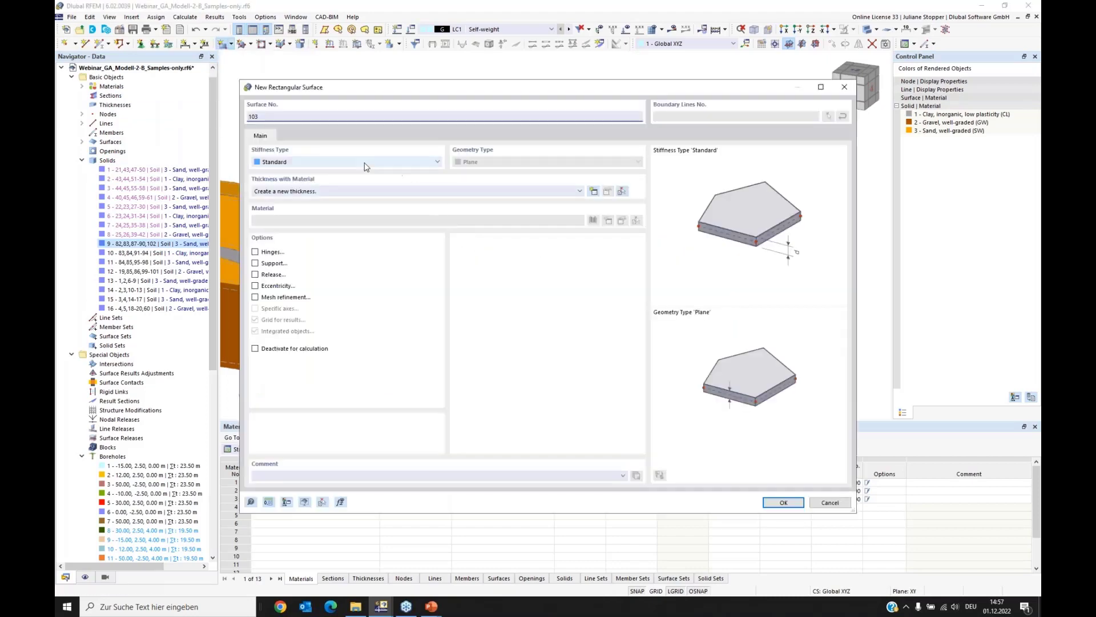
click(336, 162)
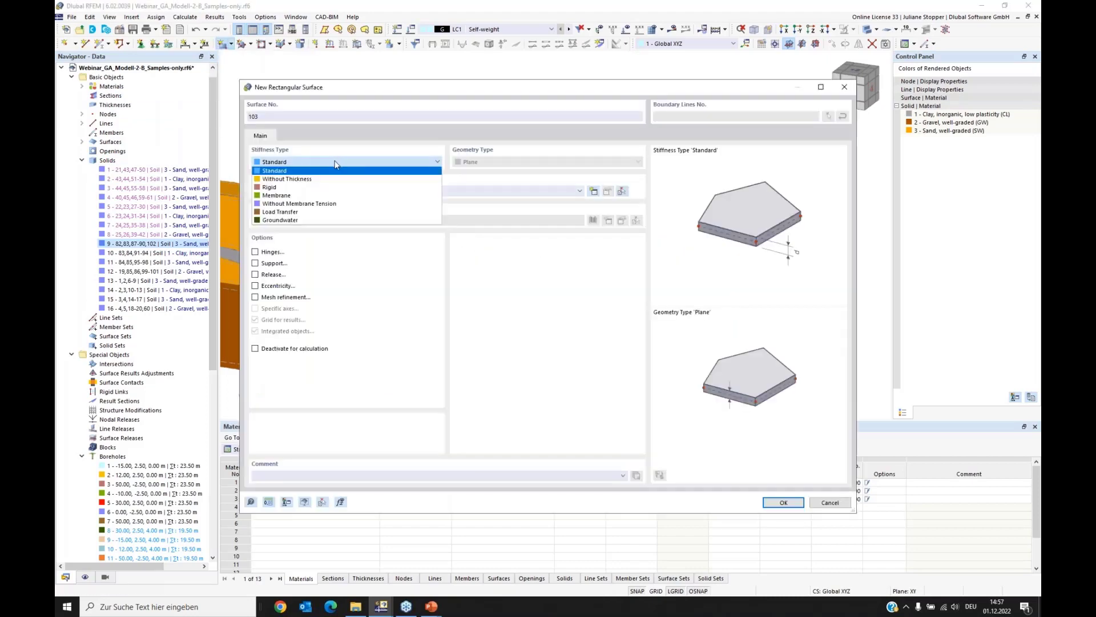
click(268, 179)
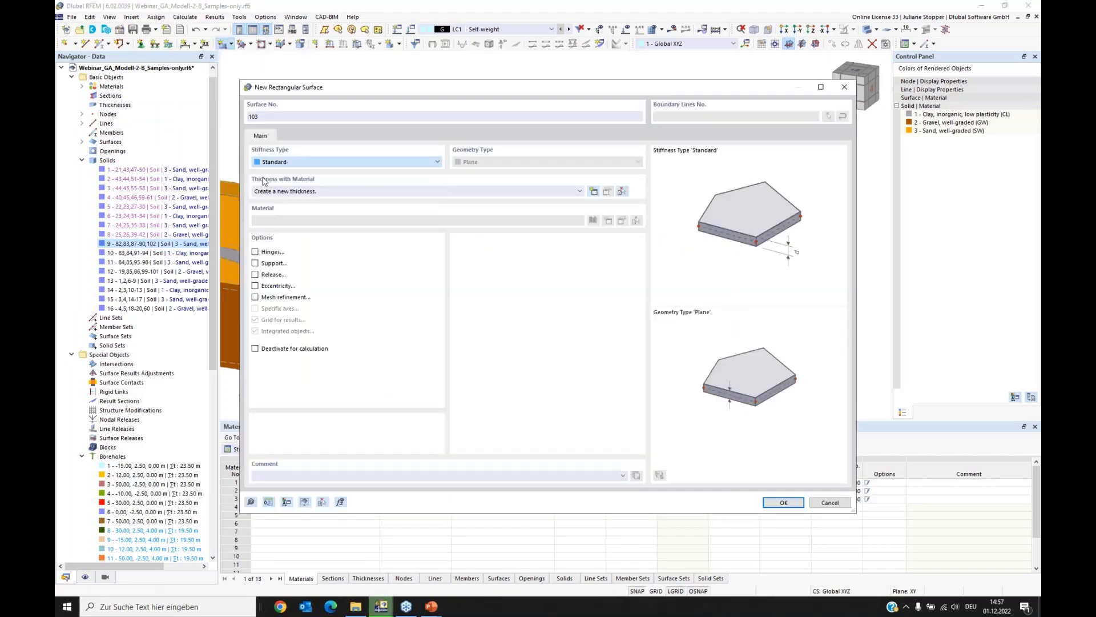
click(782, 502)
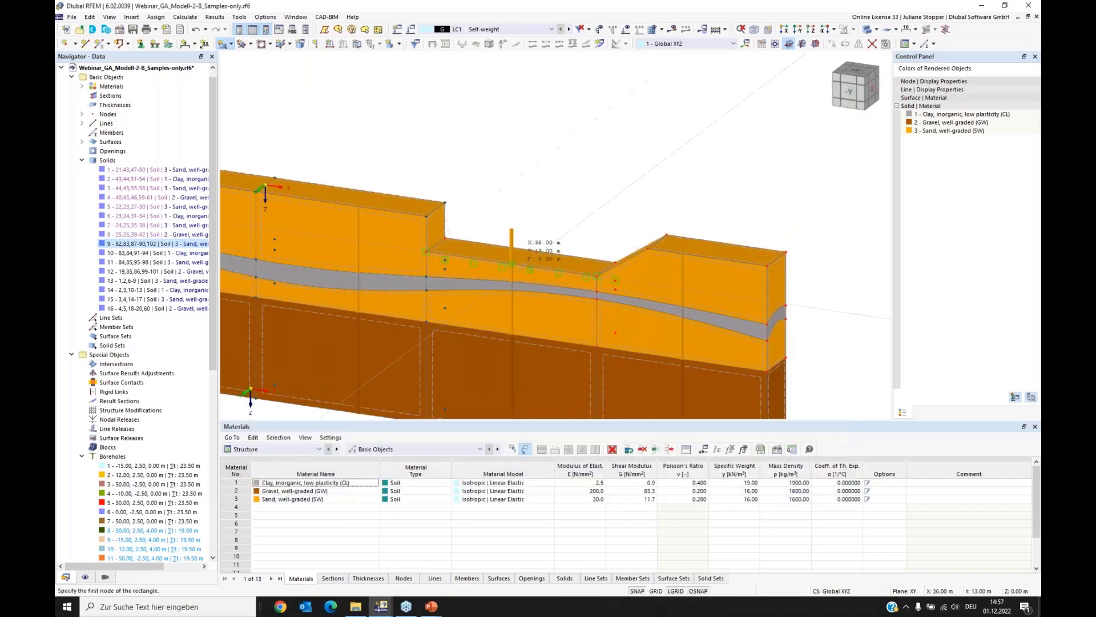
scroll(451, 220, up, 3)
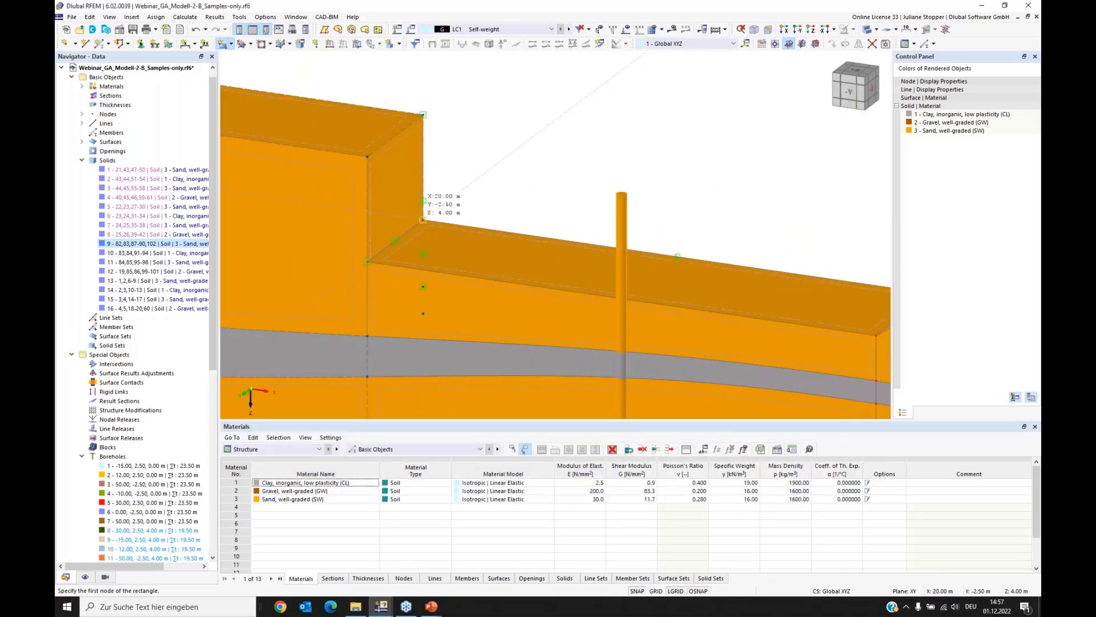
click(423, 219)
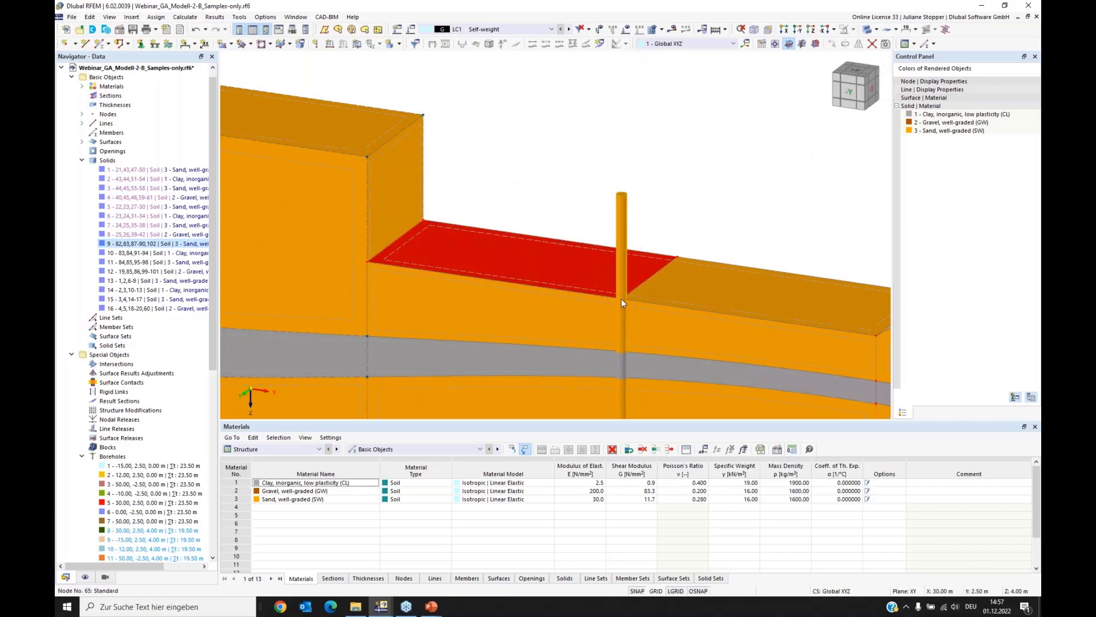
Step: Move the end line of the rectangular surface across the excavation floor by -6.00 m in X, without creating a copy
right_click(677, 257)
mouse_move(799, 321)
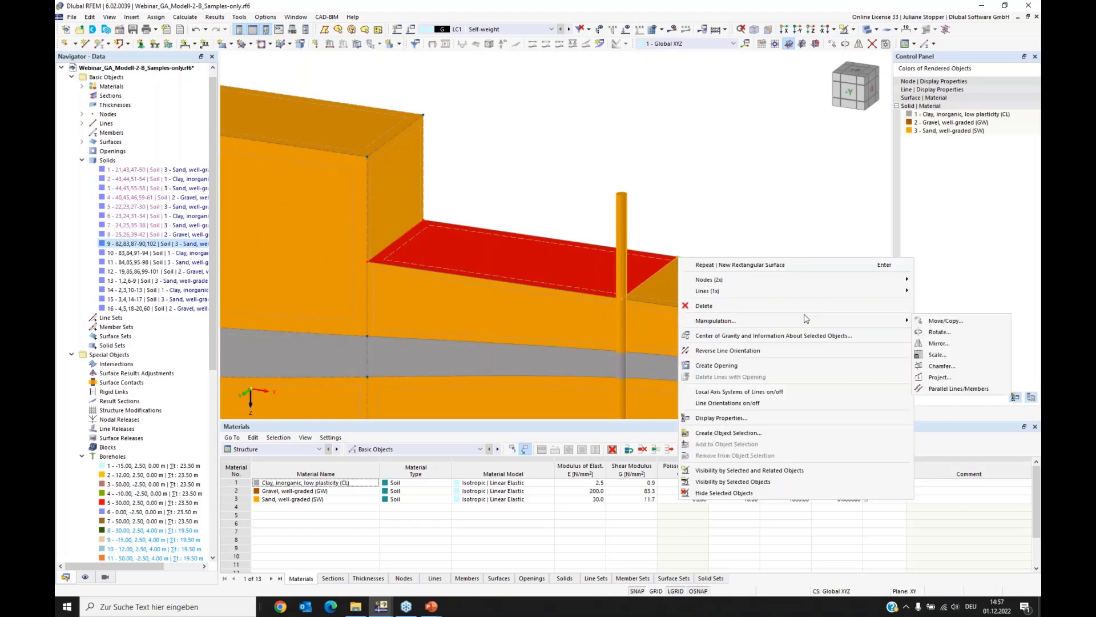
click(937, 322)
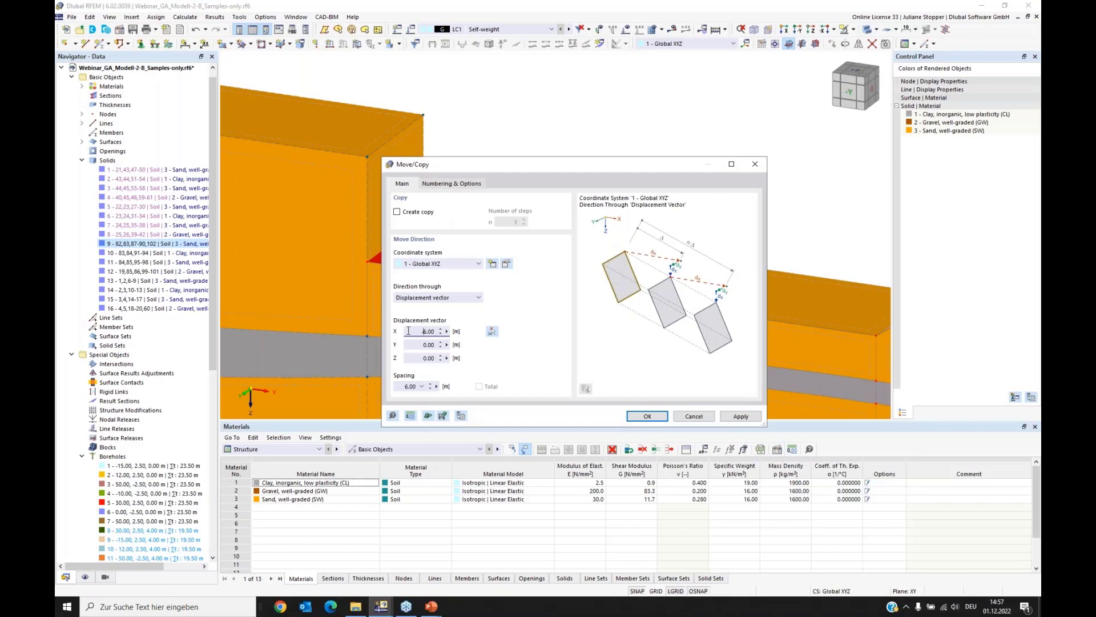
click(648, 415)
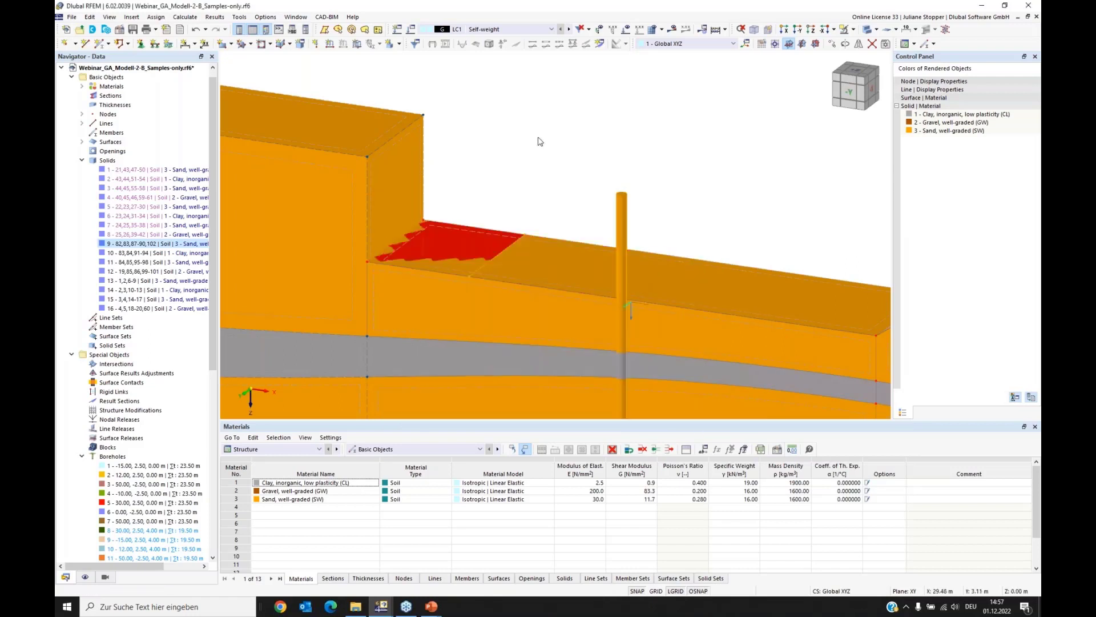
click(496, 248)
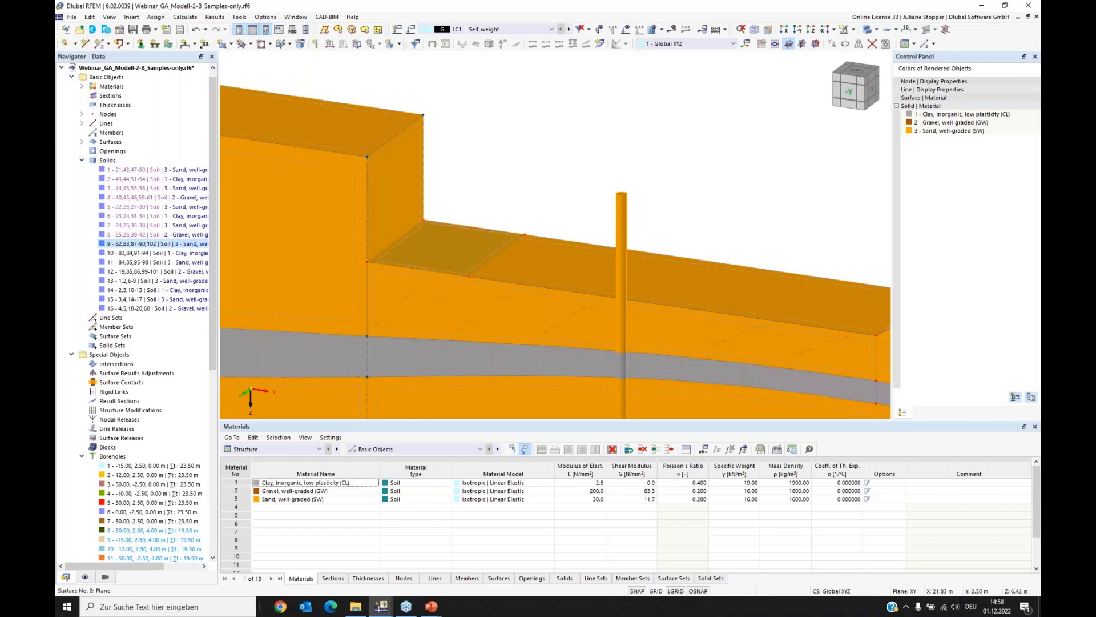
Step: Extrude the rectangular surface on the excavation floor downward into a solid with a height of 1.50 m
ctrl+middle_drag(406, 334, 433, 327)
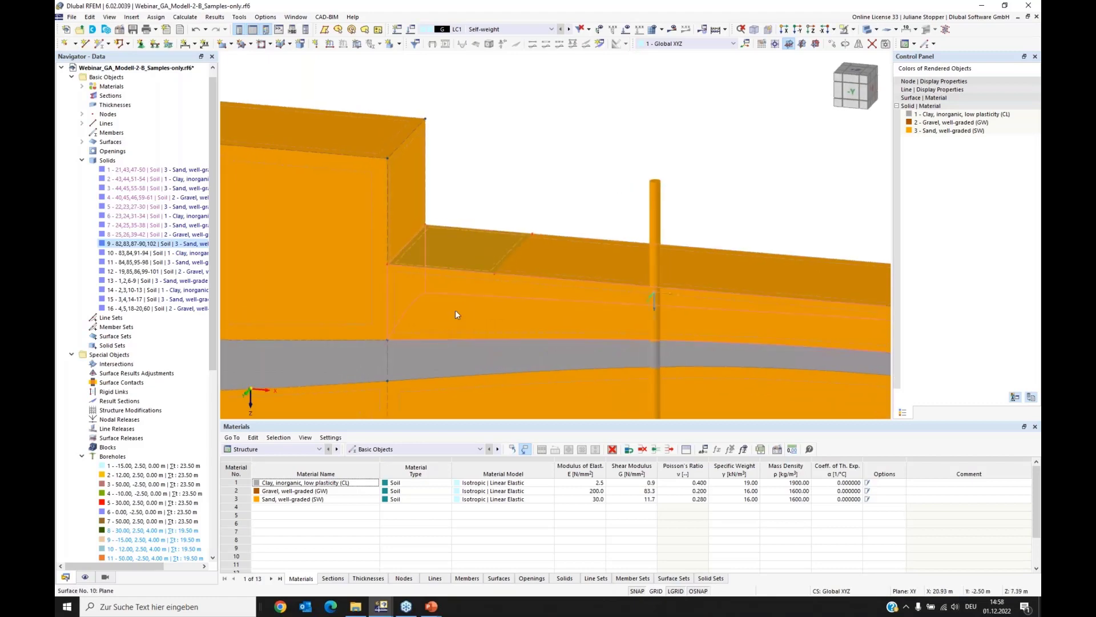
right_click(498, 266)
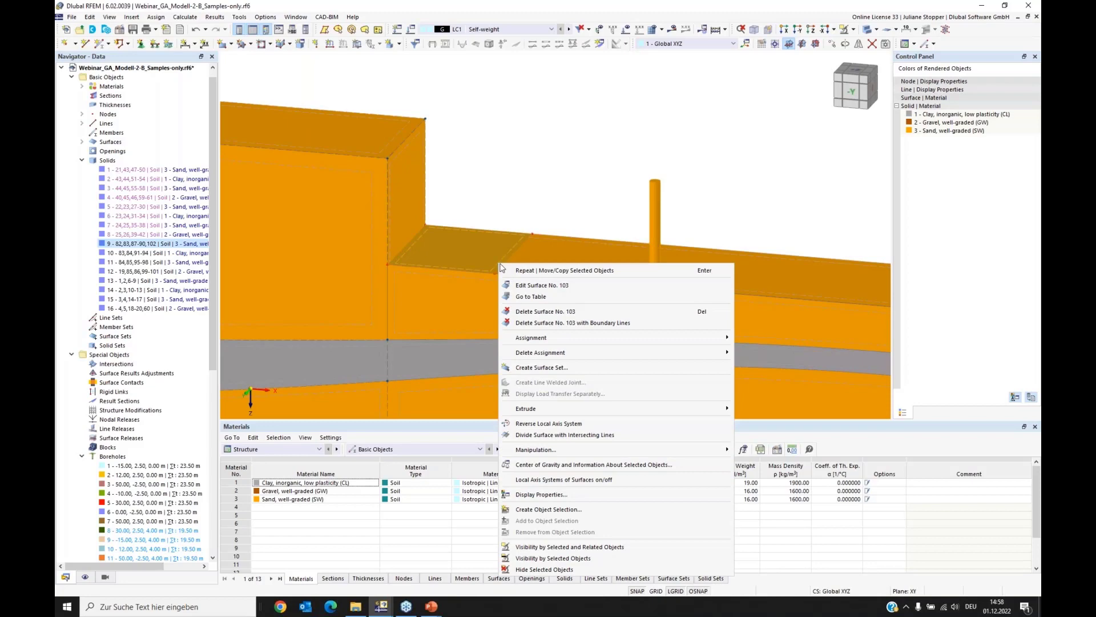
mouse_move(567, 412)
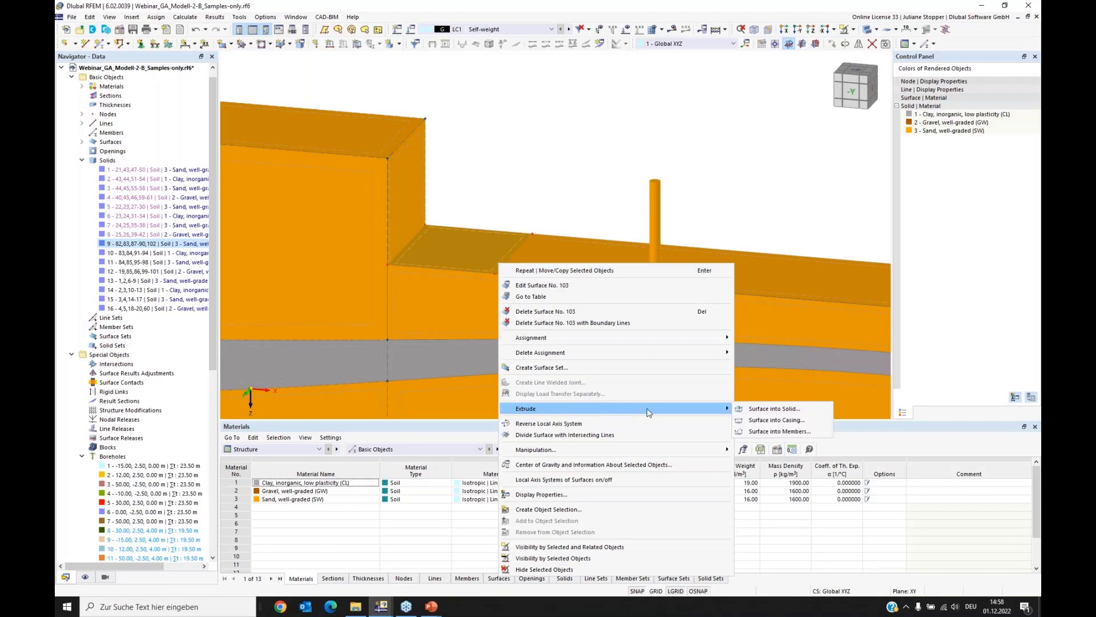
click(783, 409)
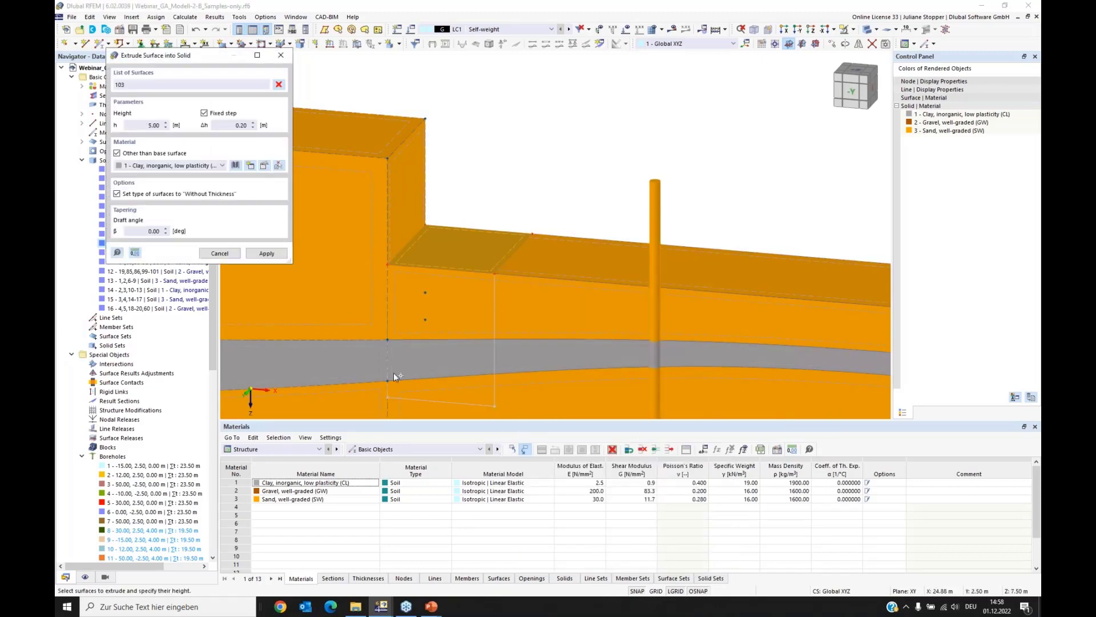
double_click(149, 125)
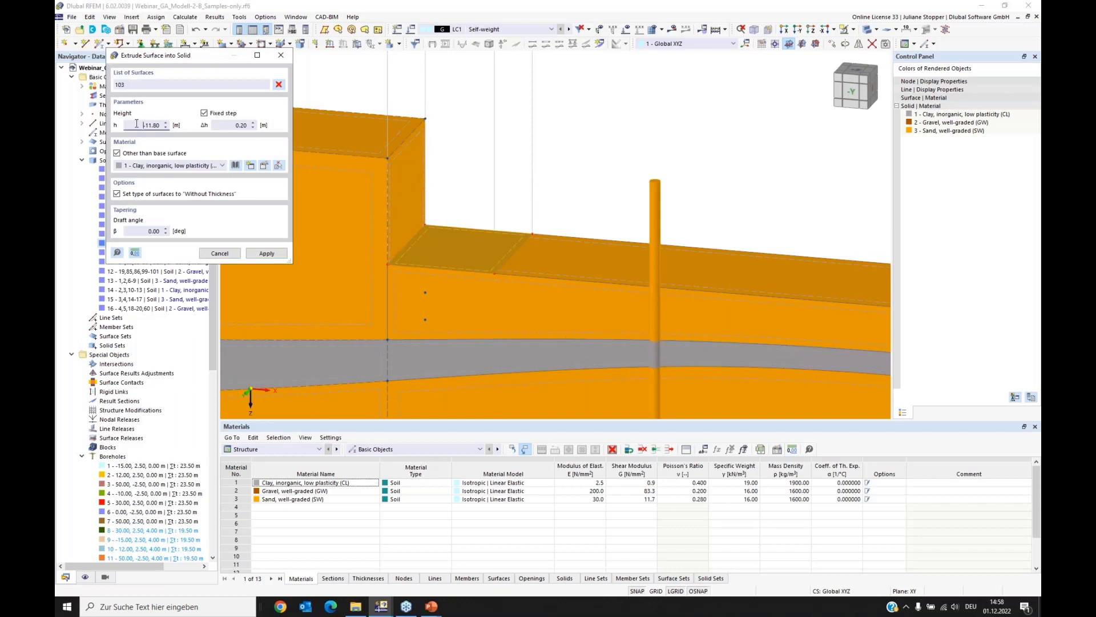
text(1,5)
click(249, 252)
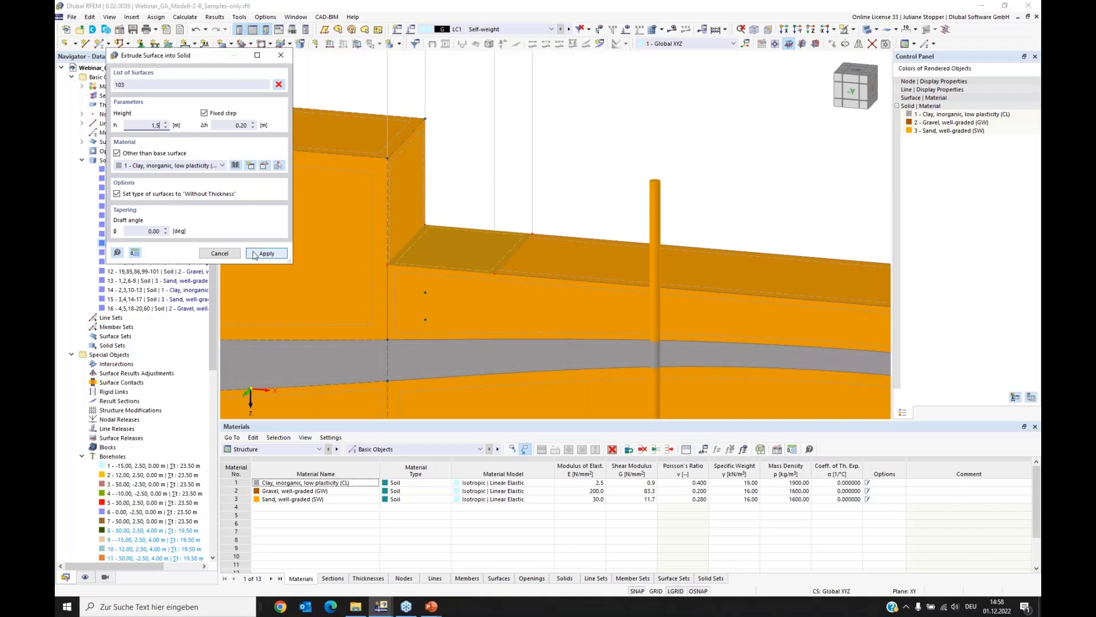
click(281, 54)
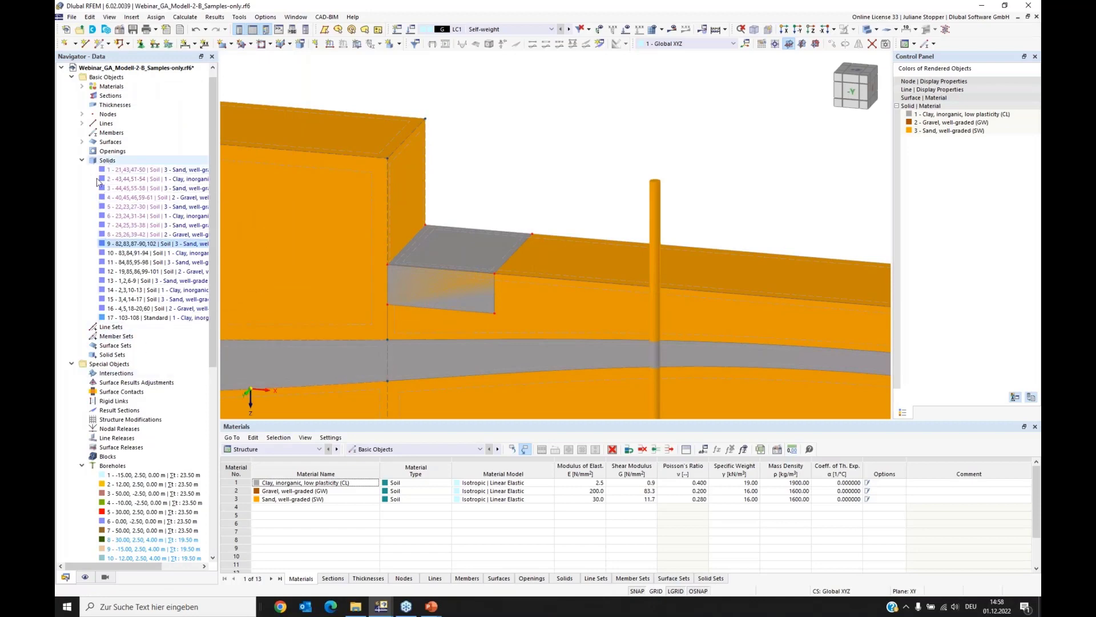
Step: Change the solid type of the extruded solid 17 from Standard to Intersection
click(111, 318)
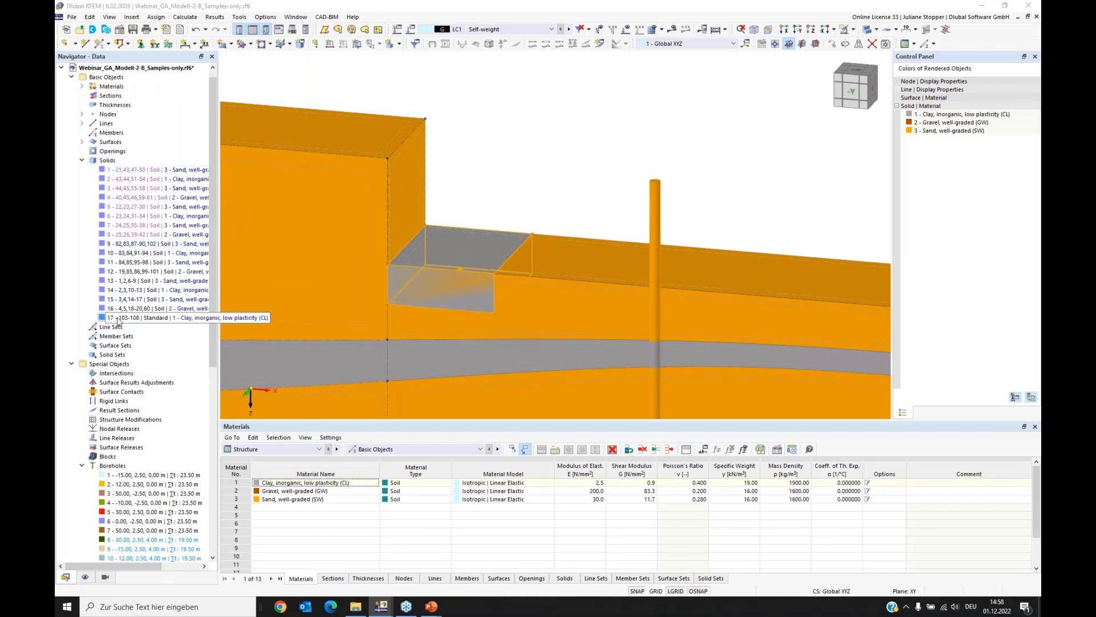
right_click(119, 319)
click(140, 321)
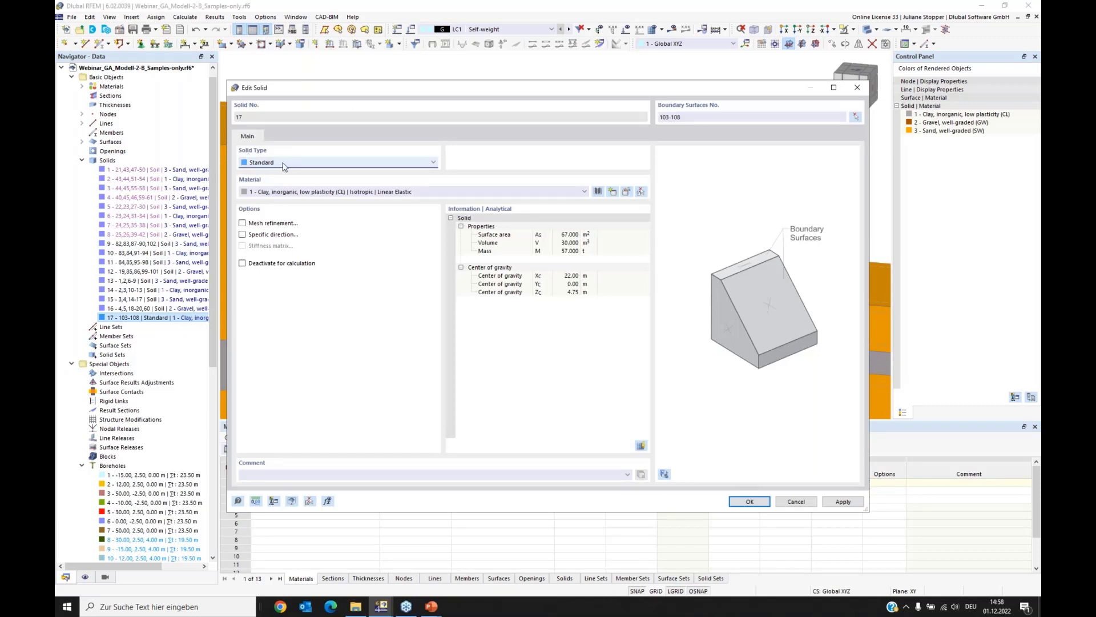
click(281, 165)
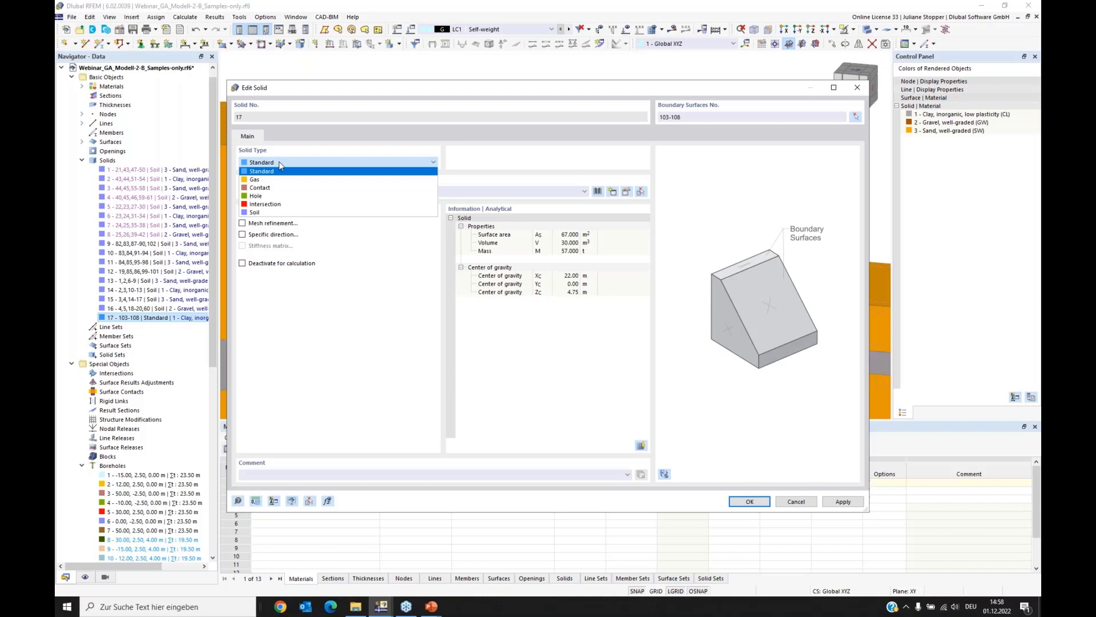
click(278, 205)
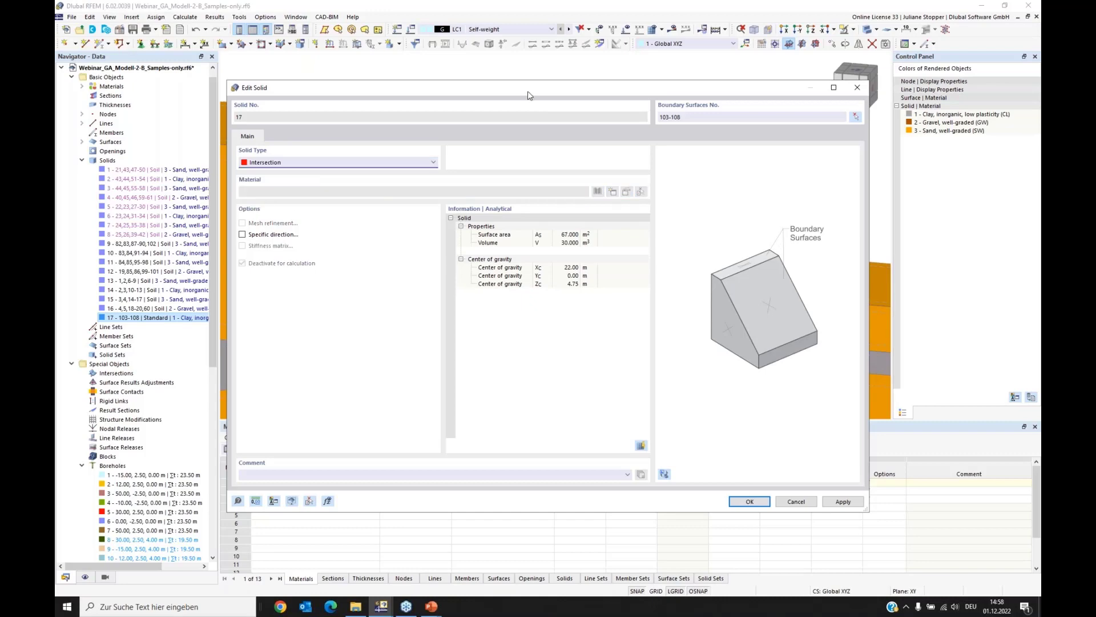
click(748, 502)
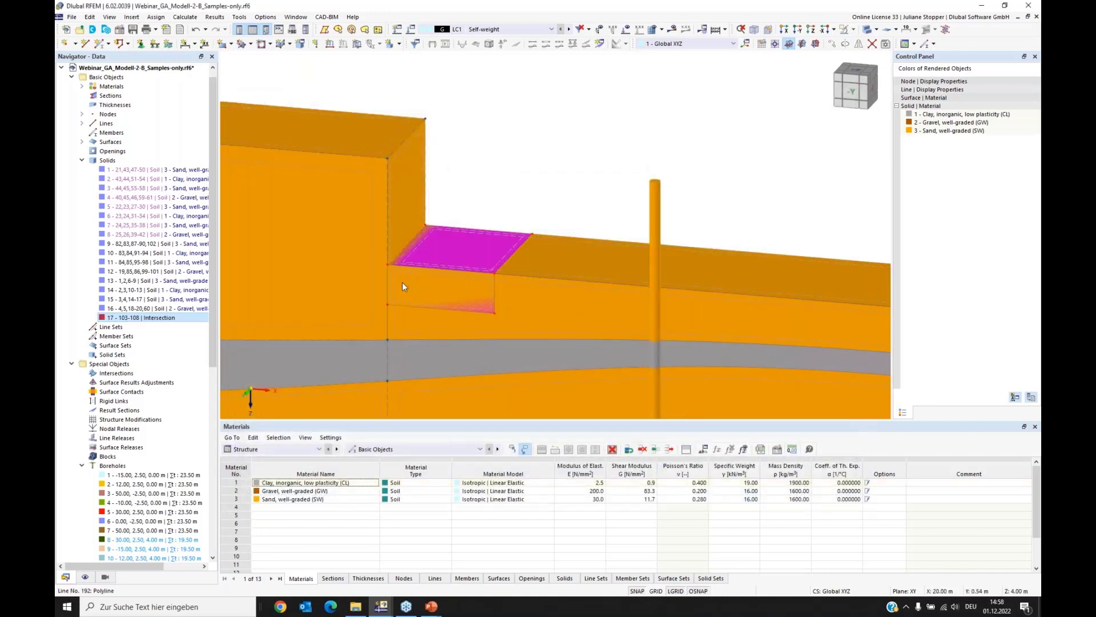
Step: Cut the upper soil solids beneath the excavation floor using the intersection solid, accepting the non-planar boundary surface warning
middle_drag(453, 347, 534, 357)
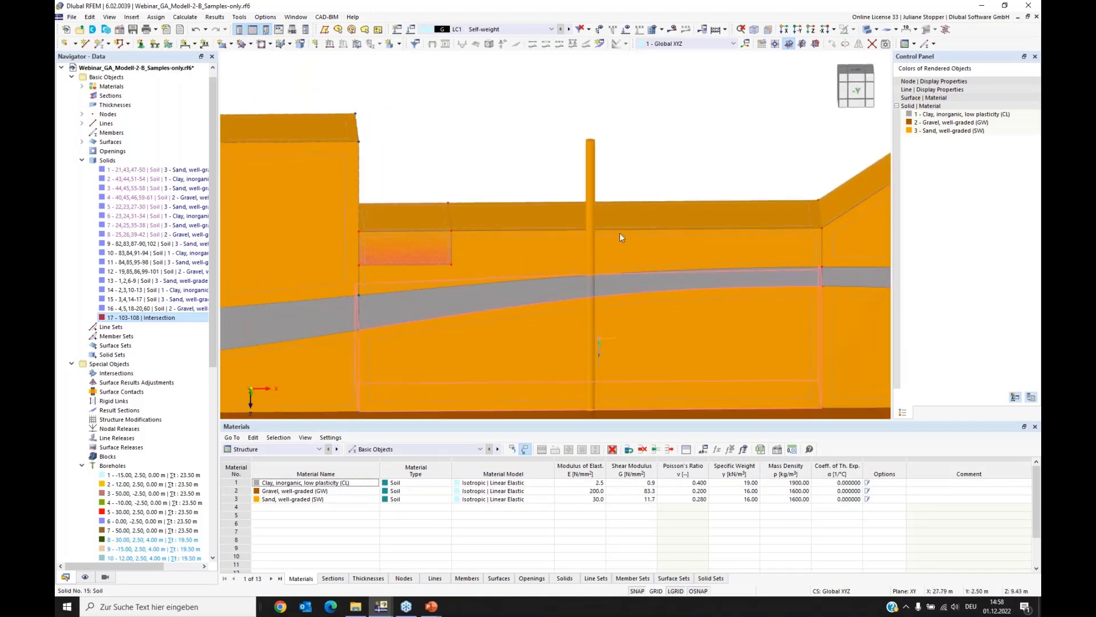
drag(629, 130, 411, 253)
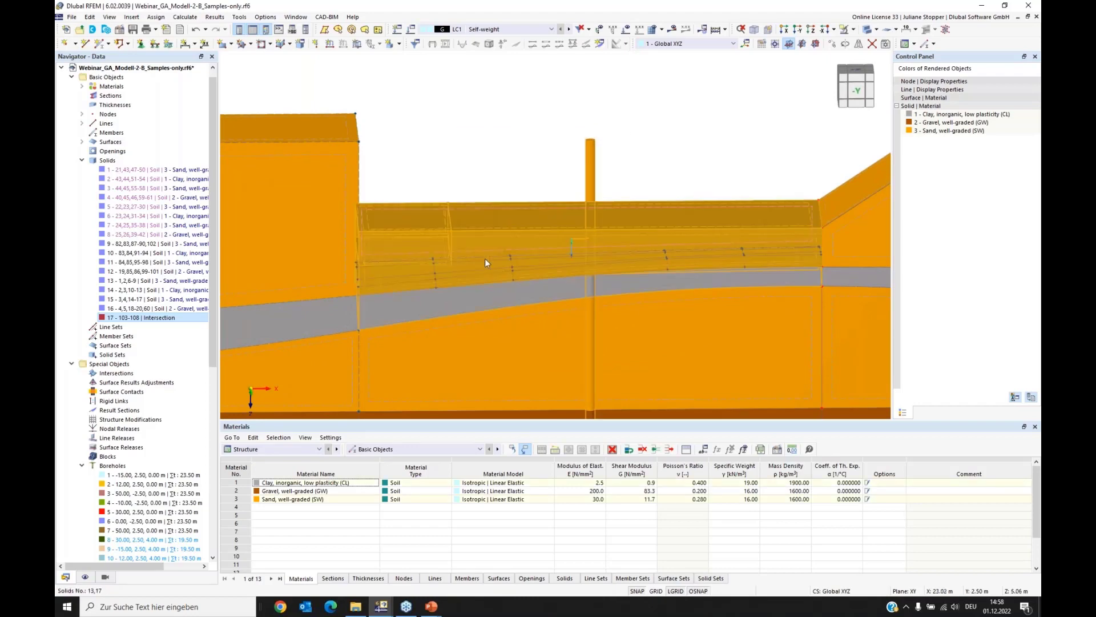
right_click(573, 237)
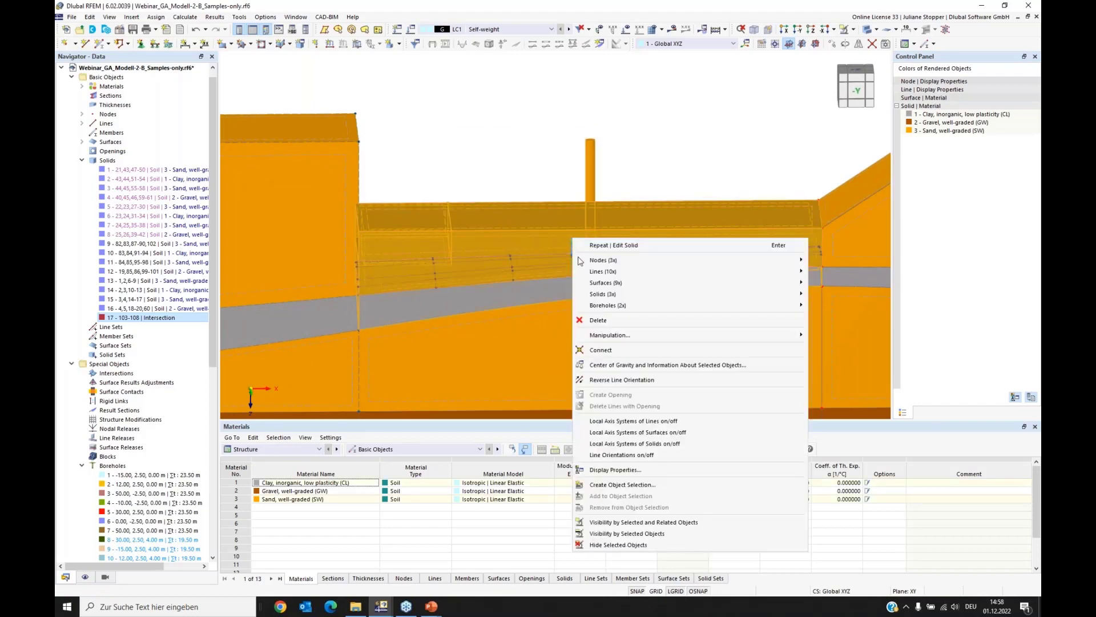
mouse_move(604, 298)
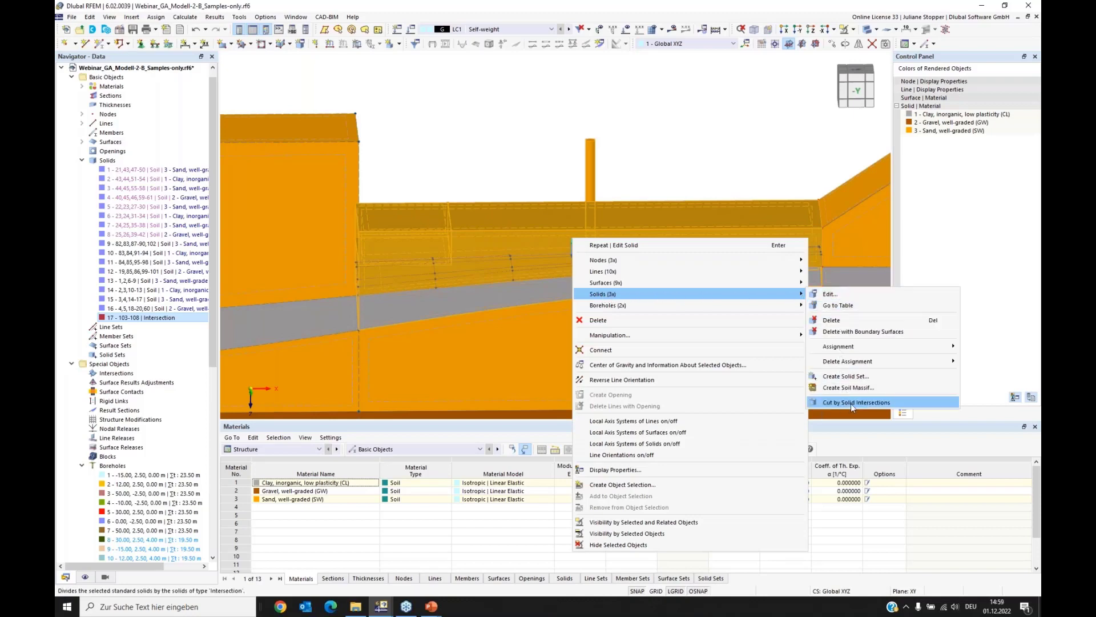
click(902, 407)
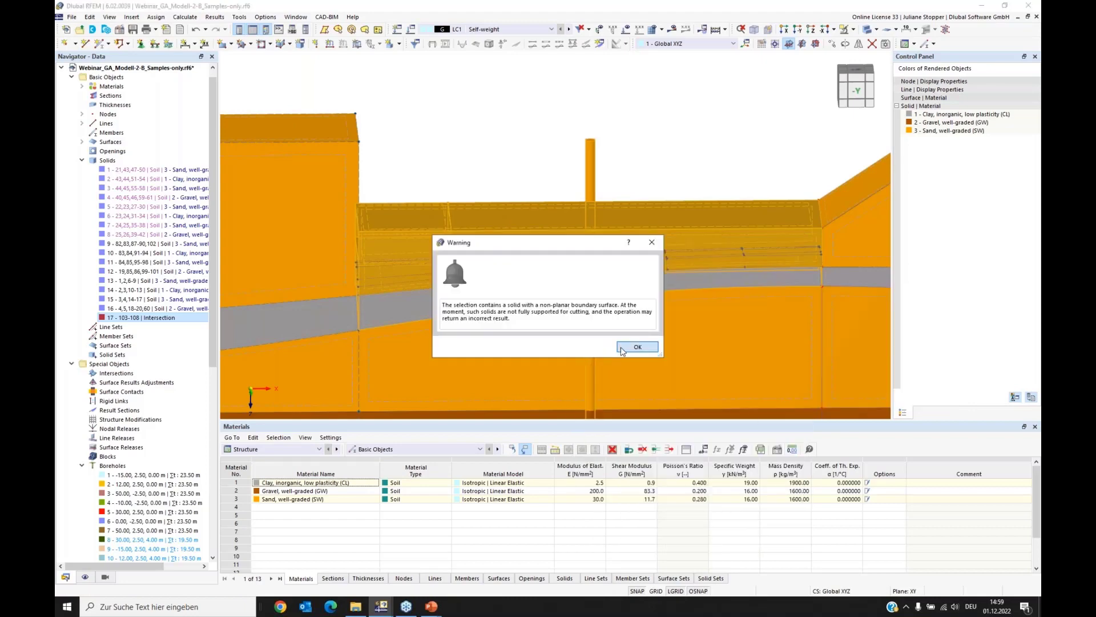
click(635, 346)
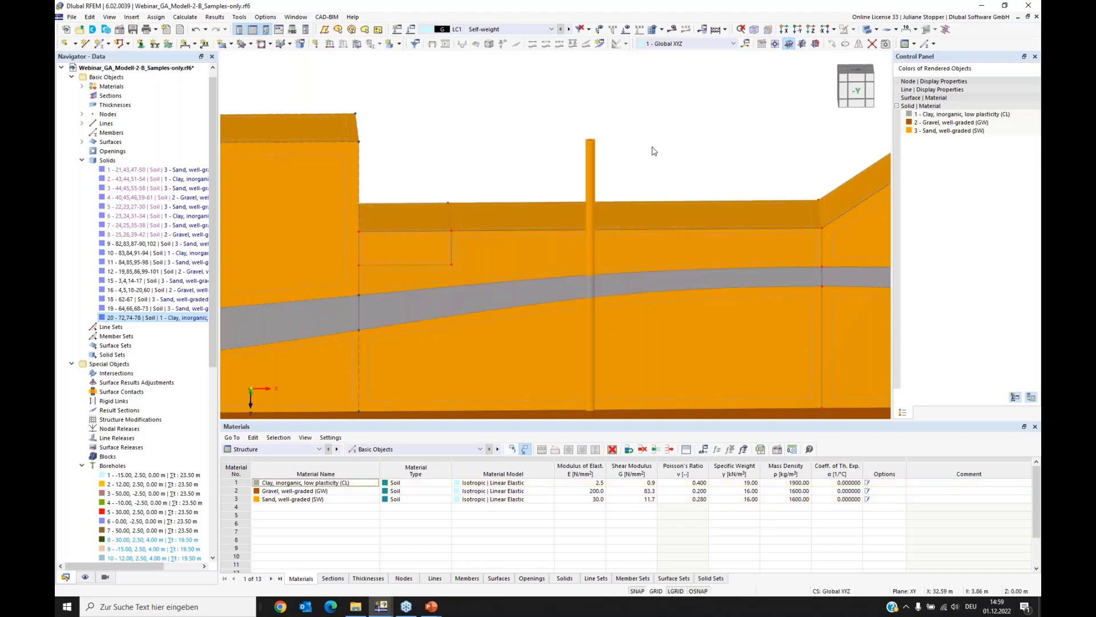
Step: Delete the small cut-out block beside the vertical excavation wall together with its boundary surfaces
ctrl+middle_drag(657, 149, 672, 133)
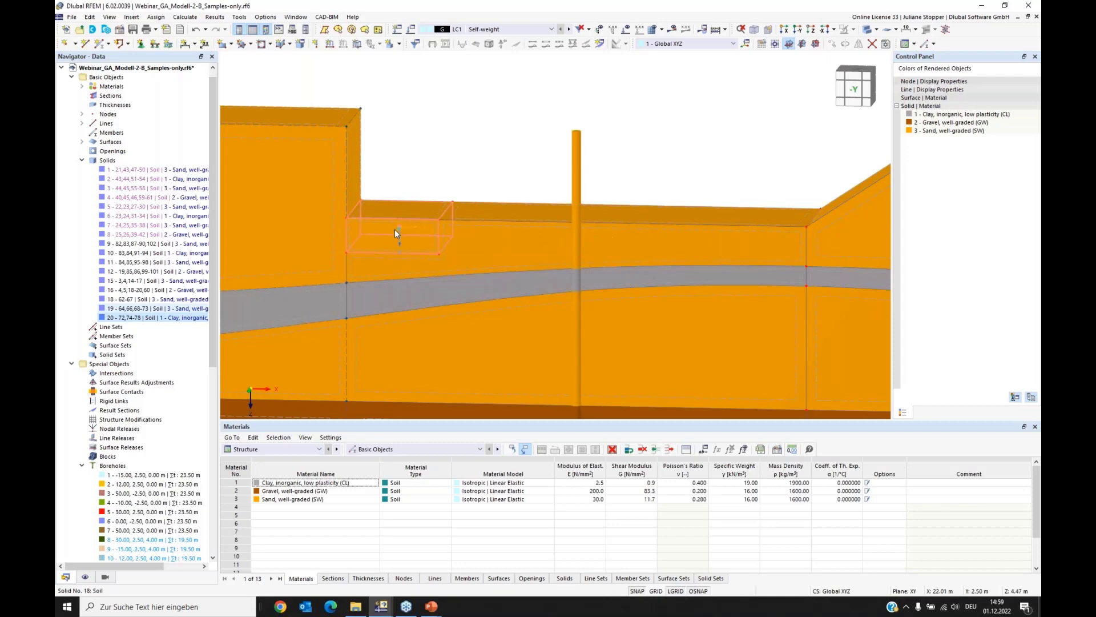
ctrl+middle_drag(389, 255, 424, 242)
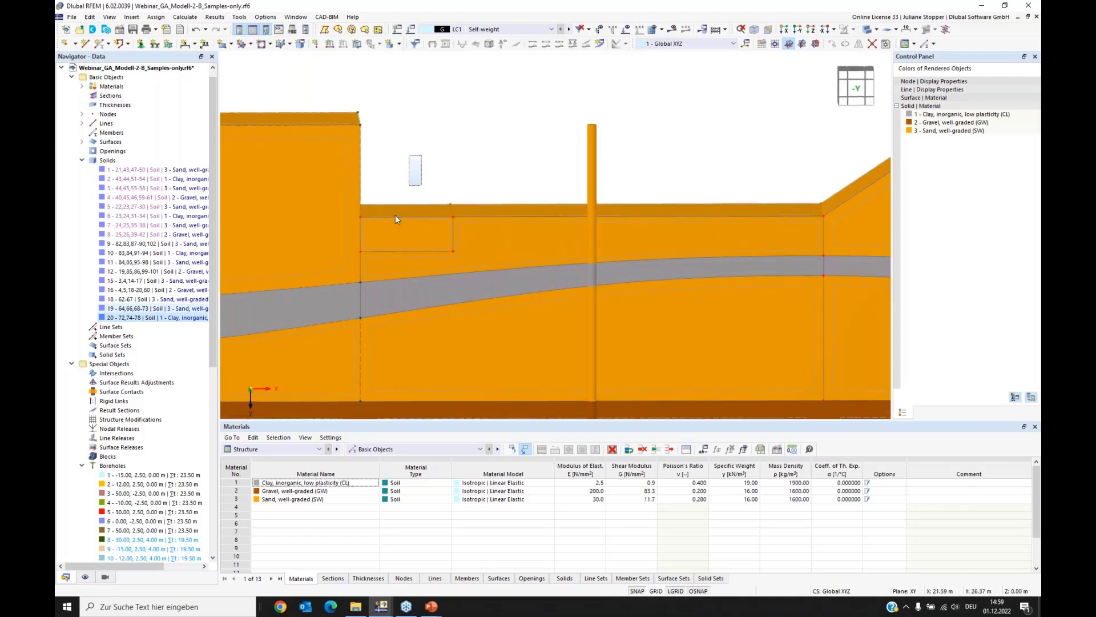
right_click(406, 229)
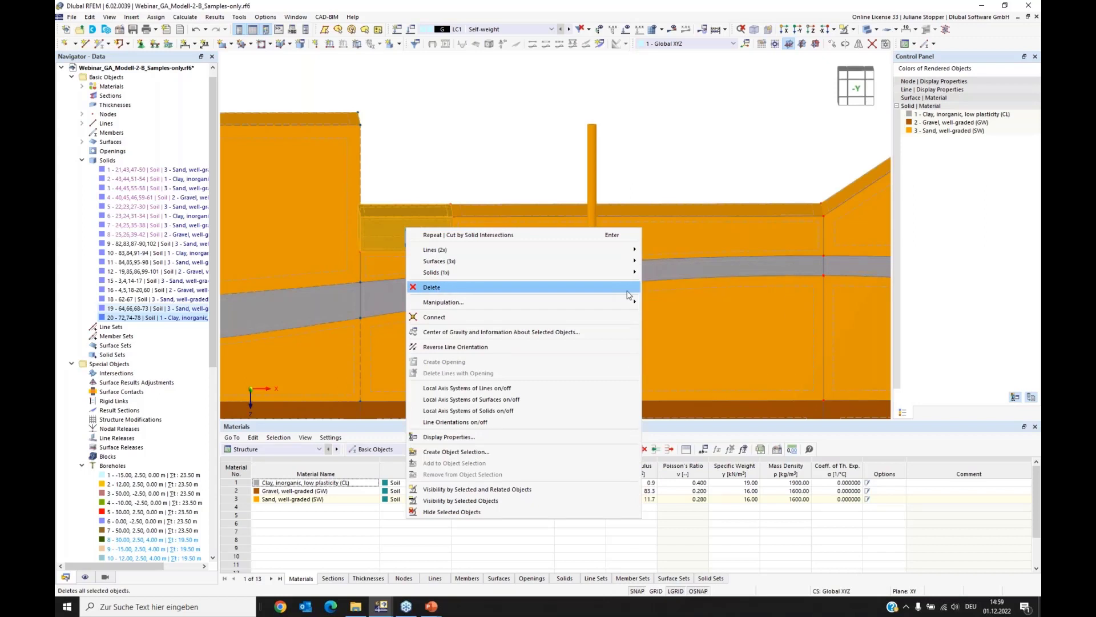
mouse_move(628, 273)
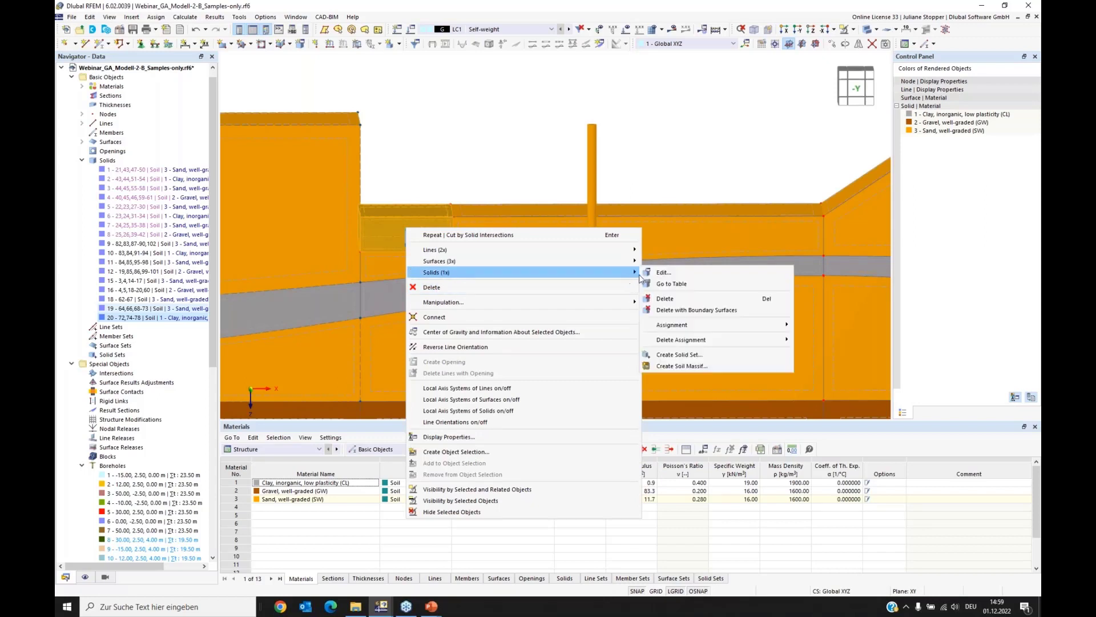
click(683, 312)
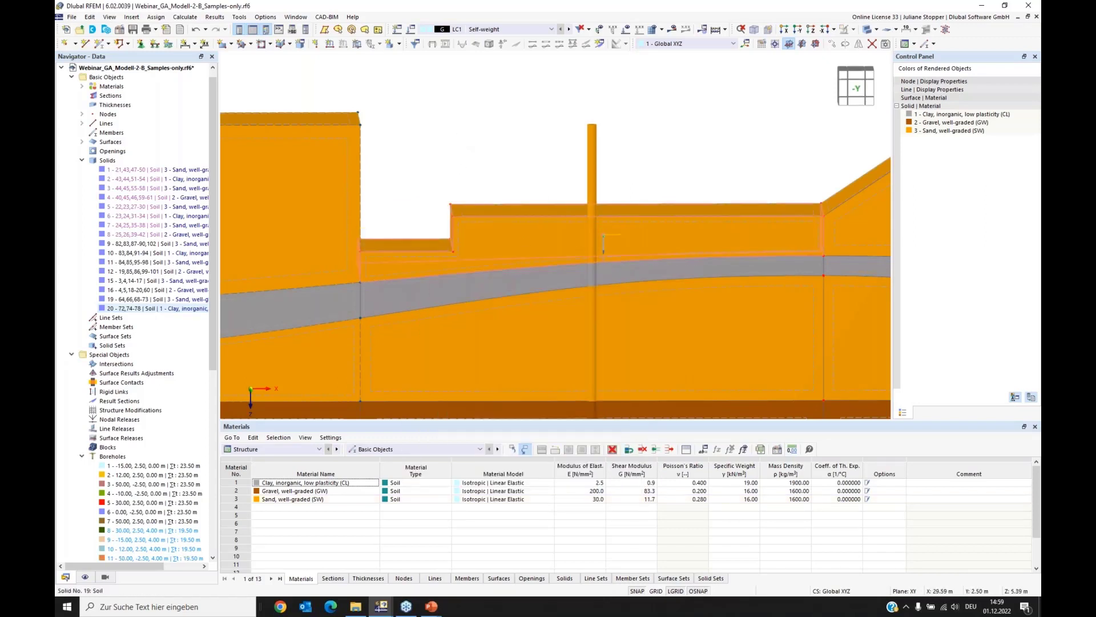
ctrl+middle_drag(579, 247, 472, 243)
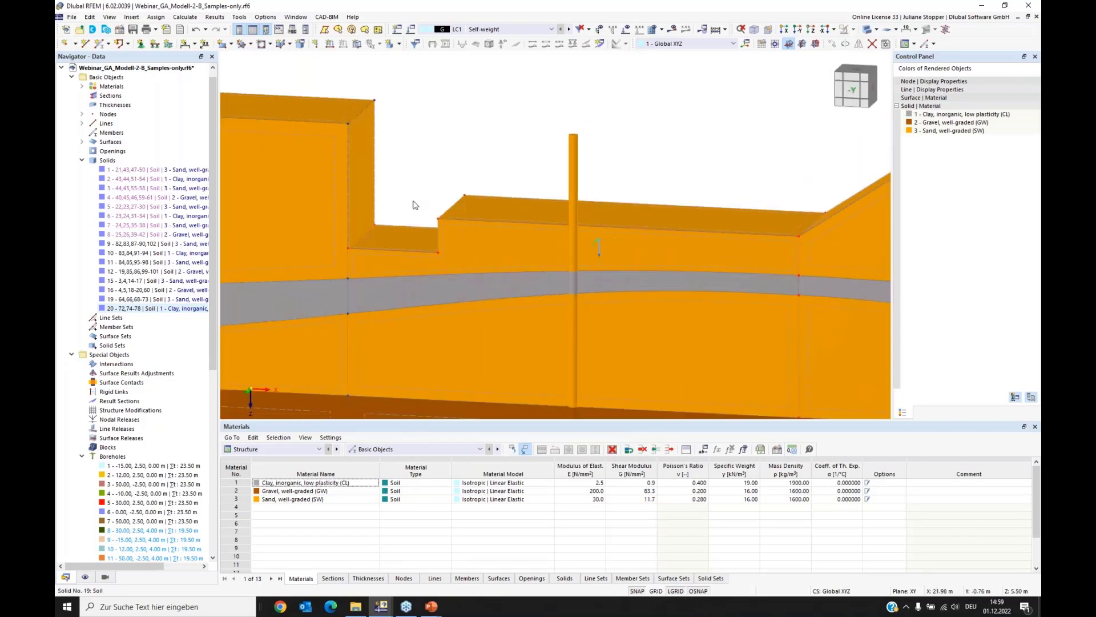
Step: Examine the excavation with its cut-out, vertical wall and slope in the soil model, from close up and as a whole
scroll(407, 218, down, 2)
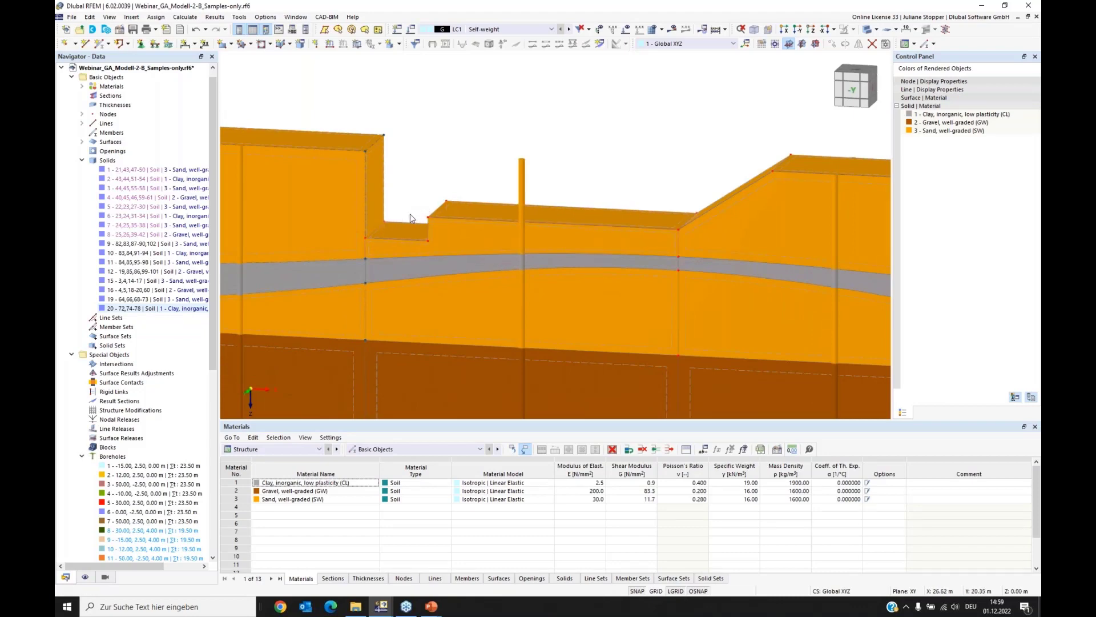
ctrl+middle_drag(394, 215, 438, 263)
scroll(499, 137, down, 3)
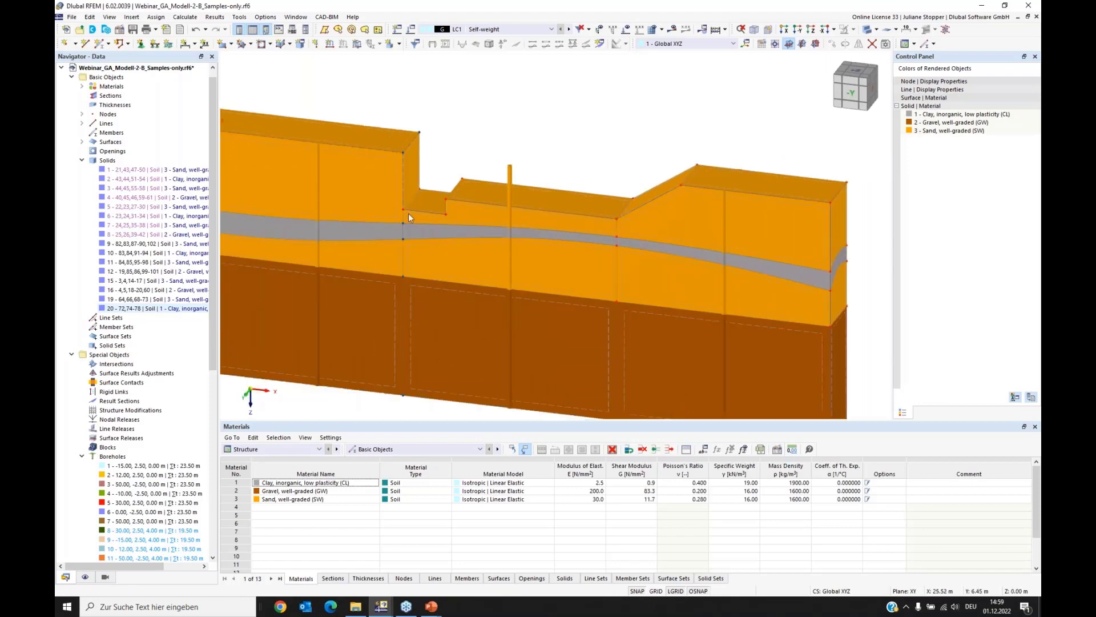
scroll(403, 220, up, 2)
scroll(399, 223, down, 4)
ctrl+middle_drag(383, 273, 438, 219)
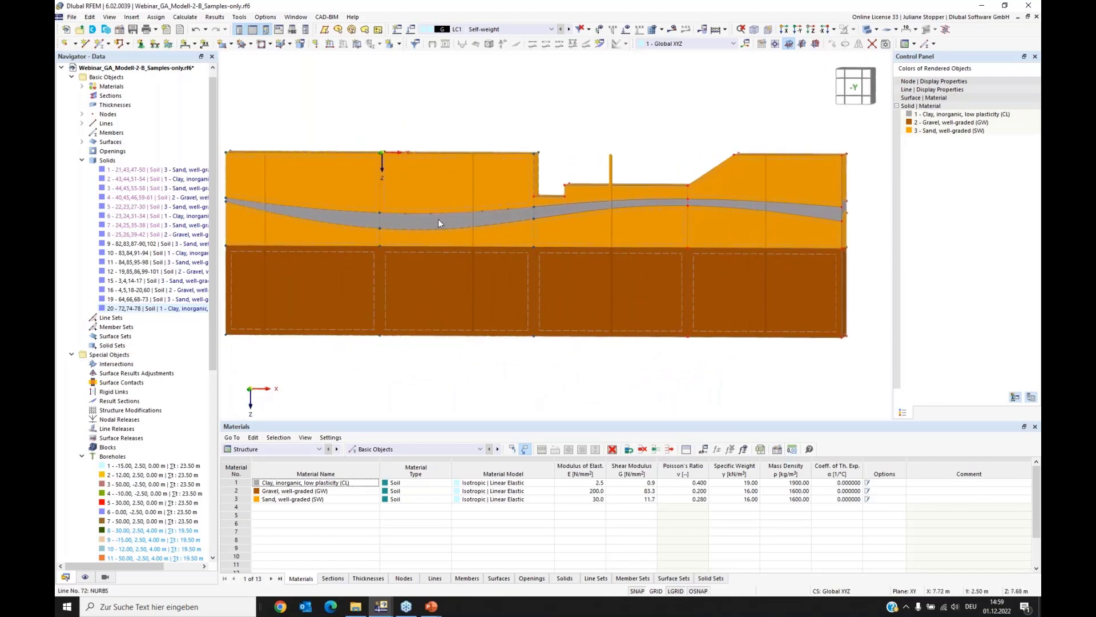
ctrl+middle_drag(697, 275, 660, 305)
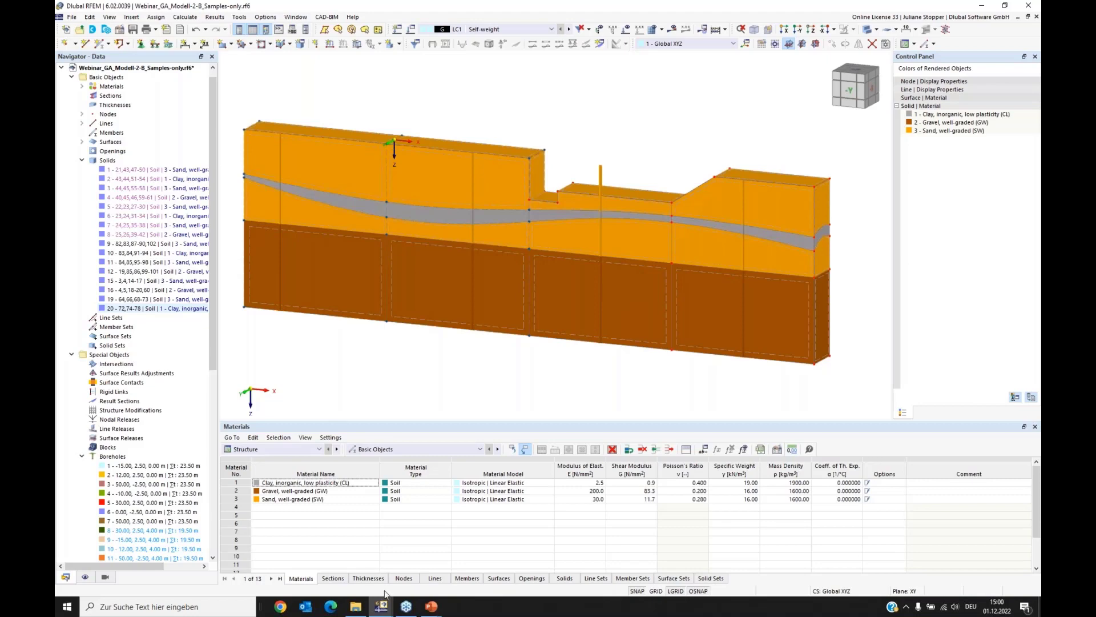
Step: Switch to the running PowerPoint slide show and advance past the Parameters slide for the nonlinear elastic model
mouse_move(432, 610)
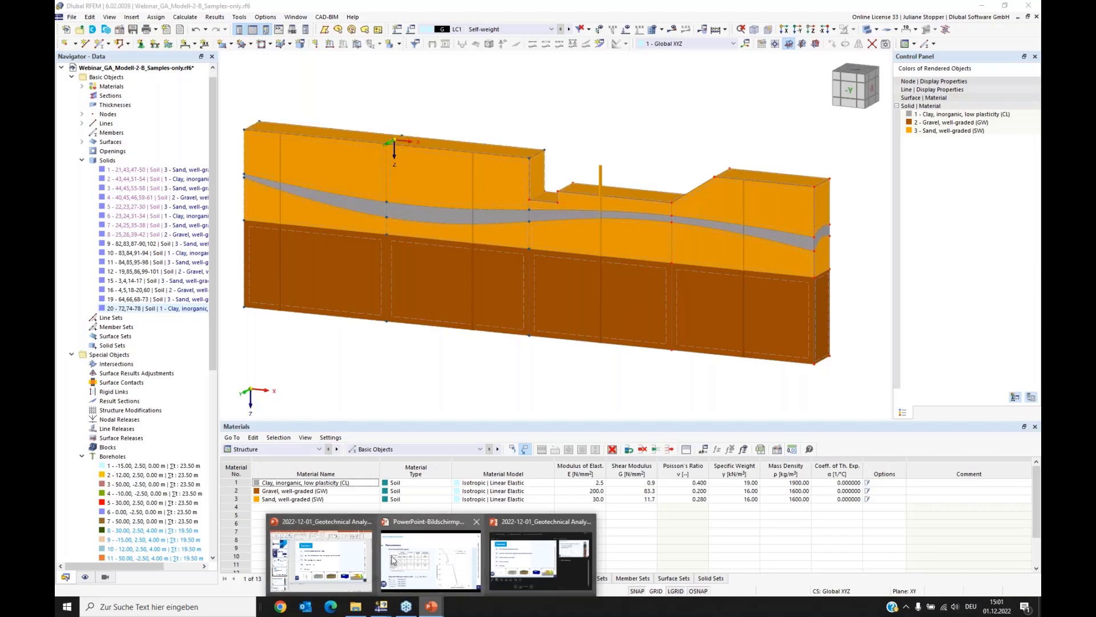
click(426, 565)
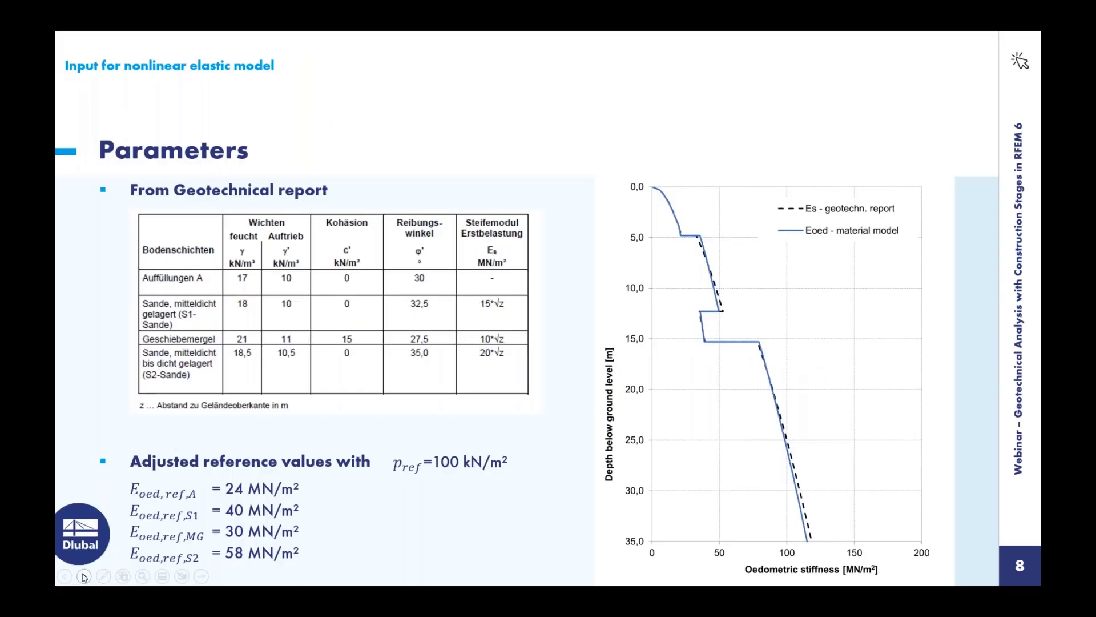
click(84, 576)
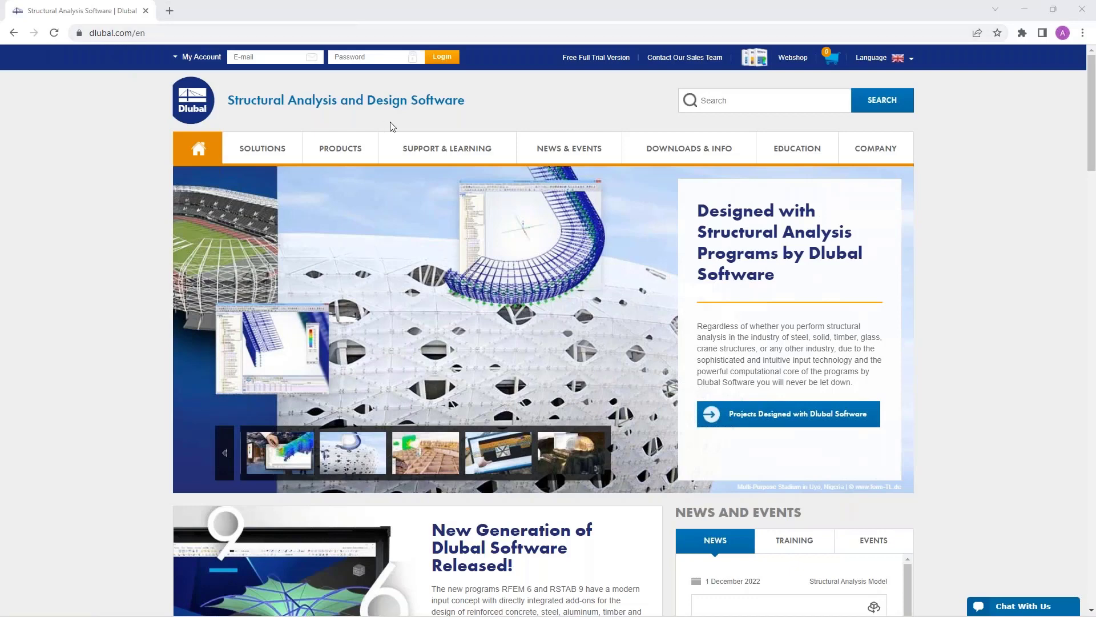
Step: On the Dlubal website, go to the webinars overview and open the webinar "Geotechnical Analysis with Construction Stages in RFEM 6"
mouse_move(555, 155)
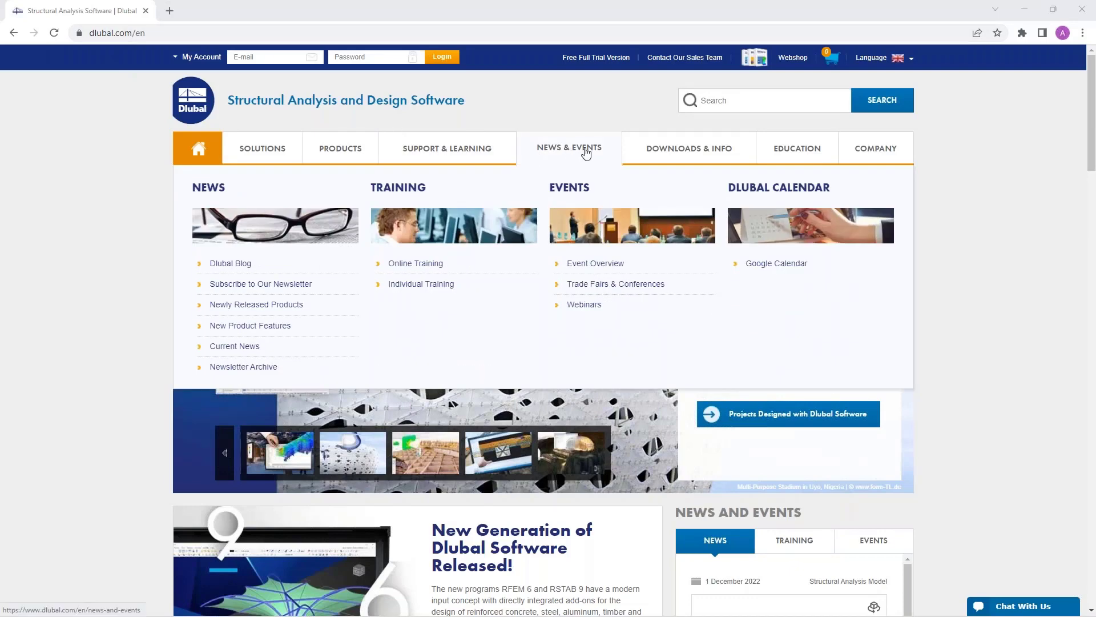
click(583, 309)
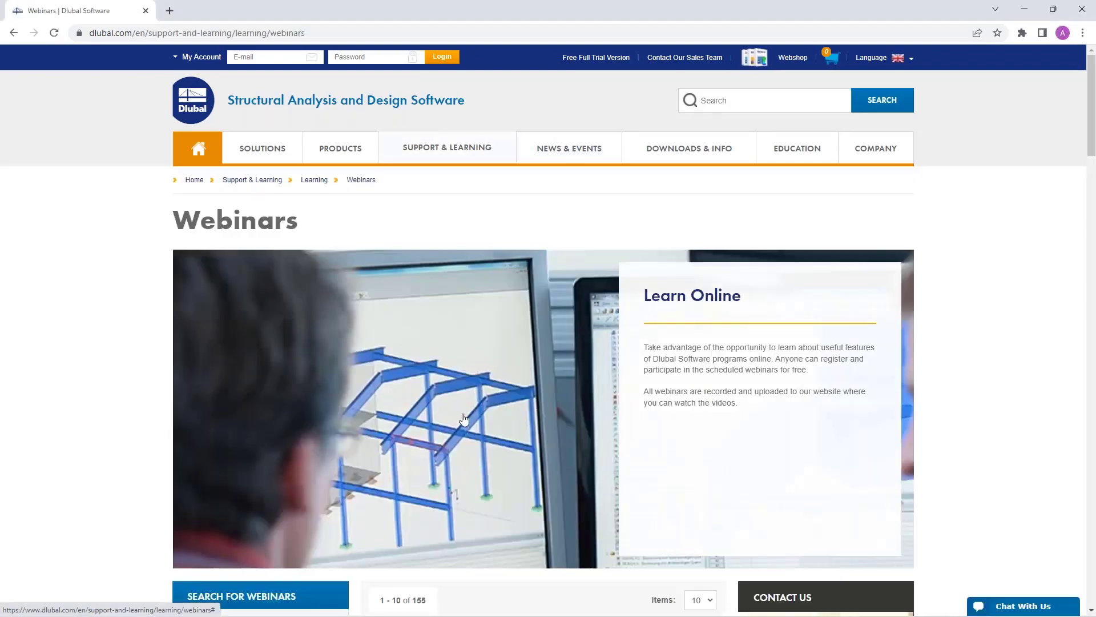
scroll(464, 420, down, 1)
scroll(464, 419, down, 6)
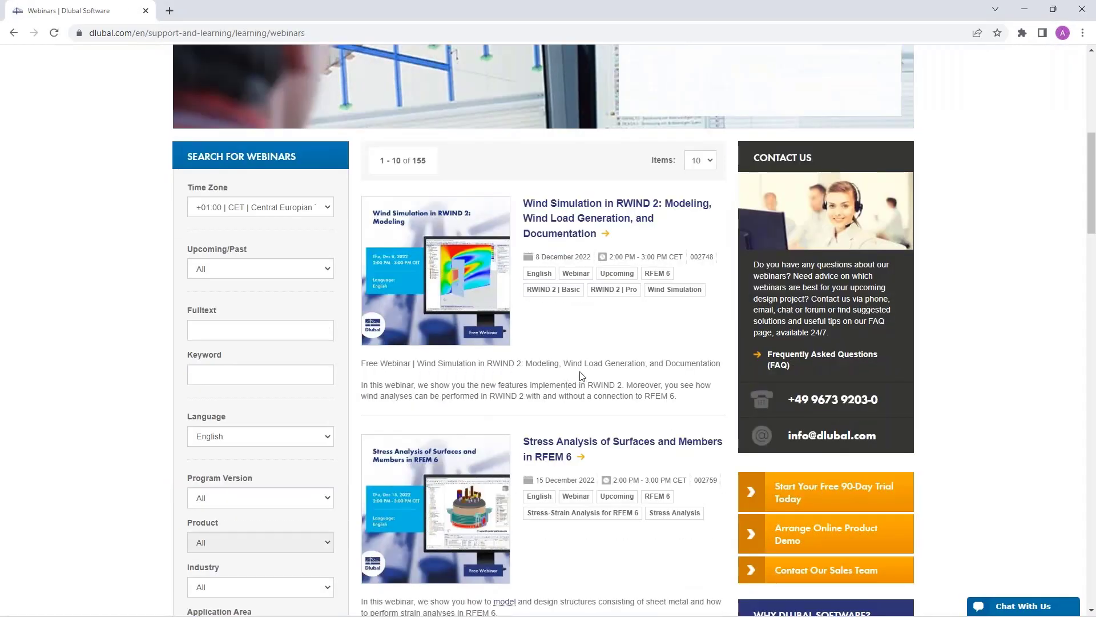
scroll(563, 335, down, 1)
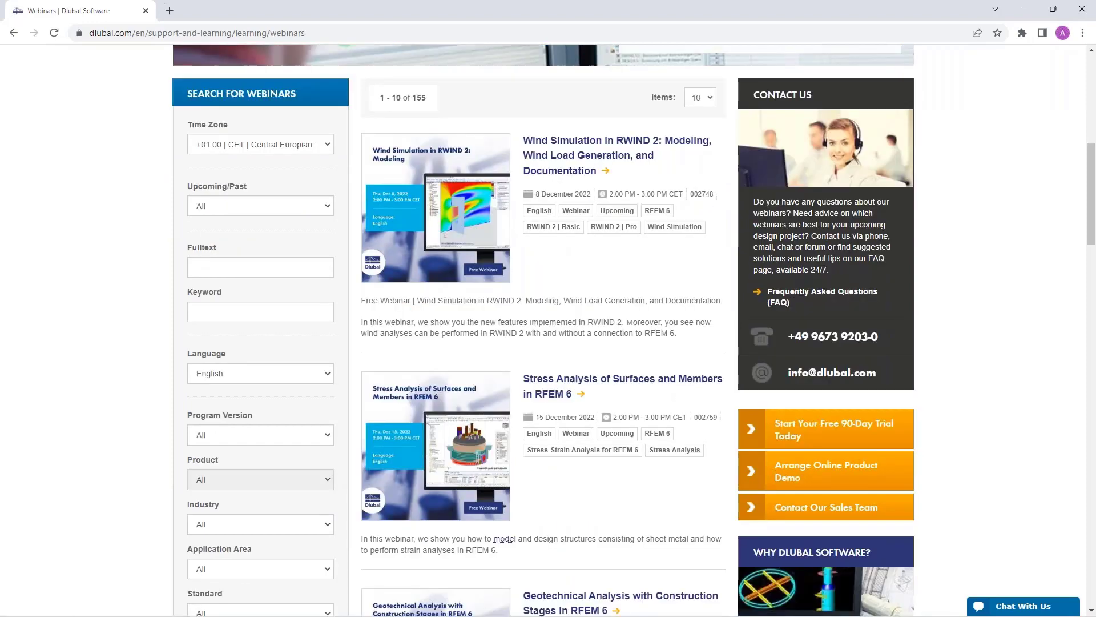
scroll(556, 387, down, 4)
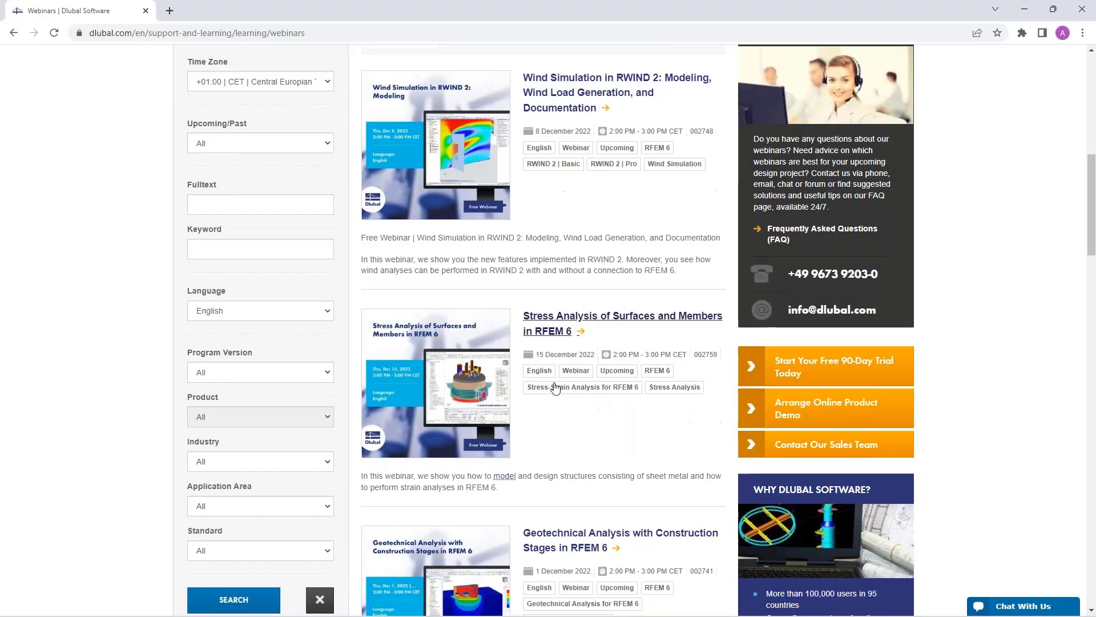
scroll(556, 387, up, 3)
scroll(563, 450, down, 3)
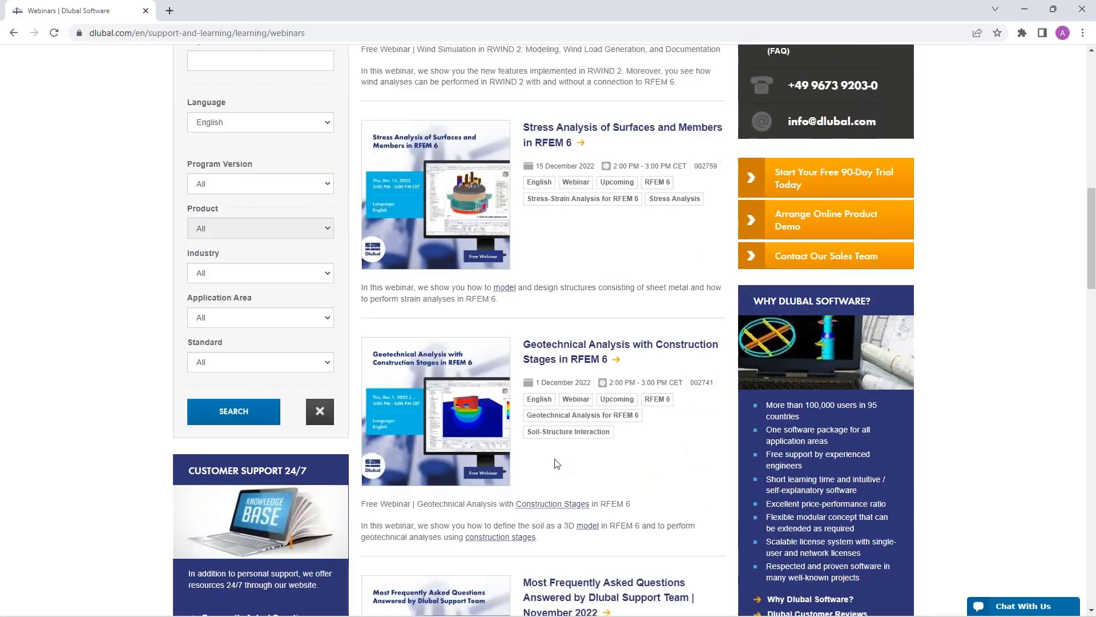
click(562, 350)
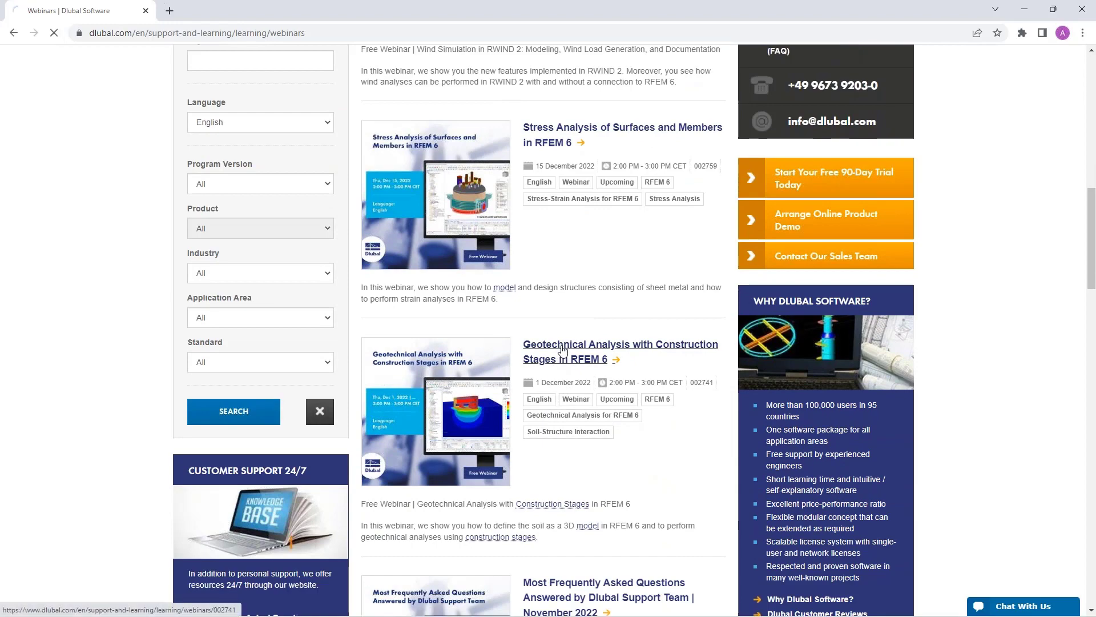
Step: Review the webinar page's content, time schedule, presentation slides download, recommended events and Models to Download
scroll(563, 349, down, 3)
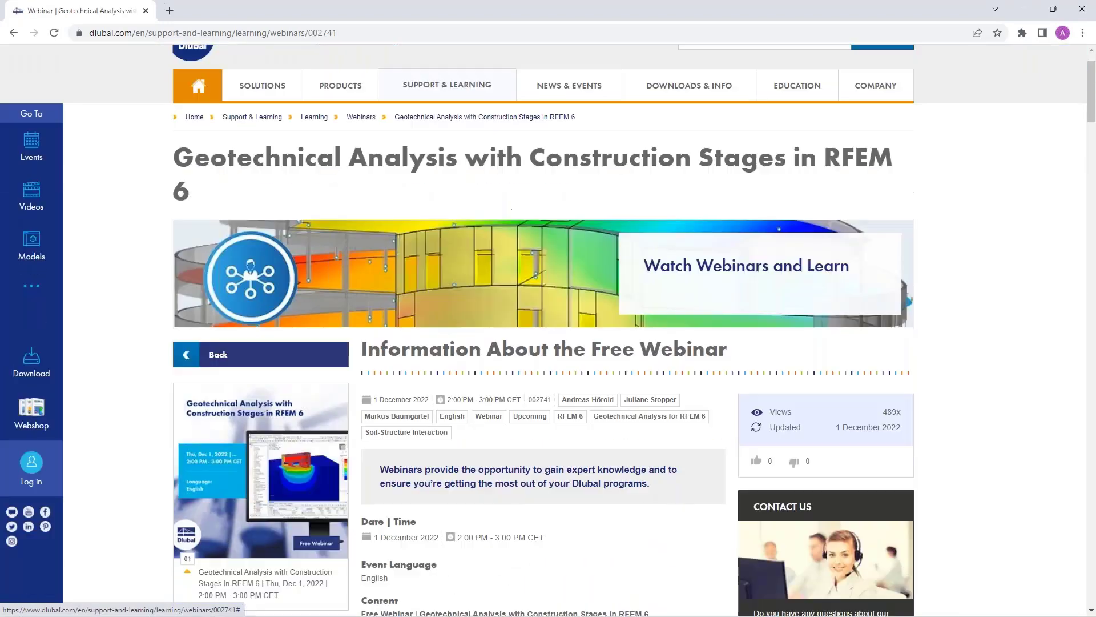
scroll(508, 388, down, 2)
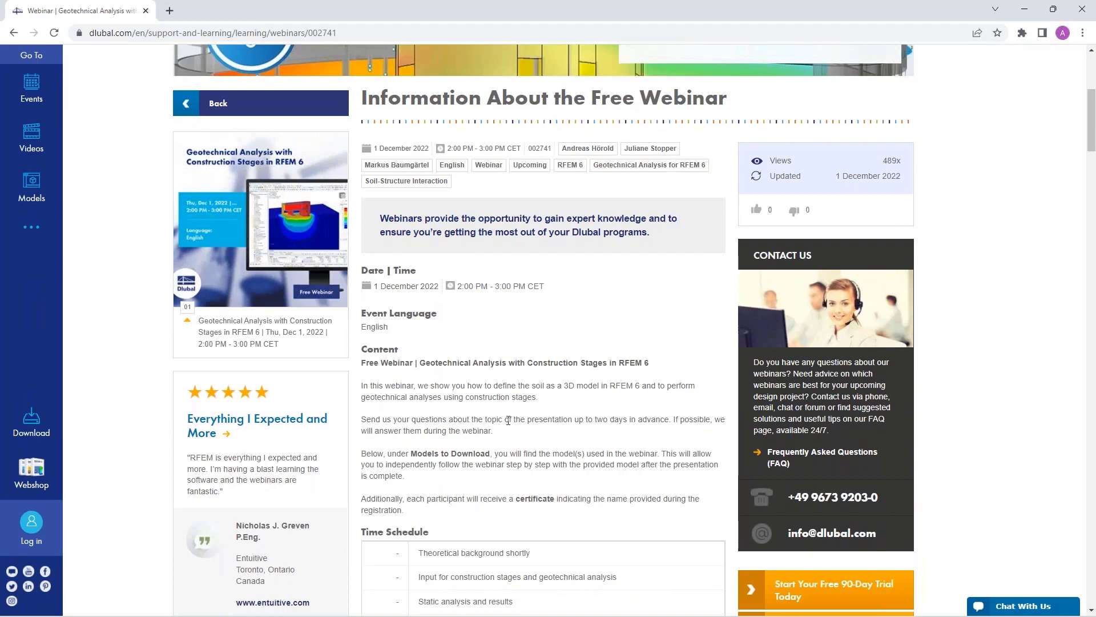
scroll(512, 433, down, 7)
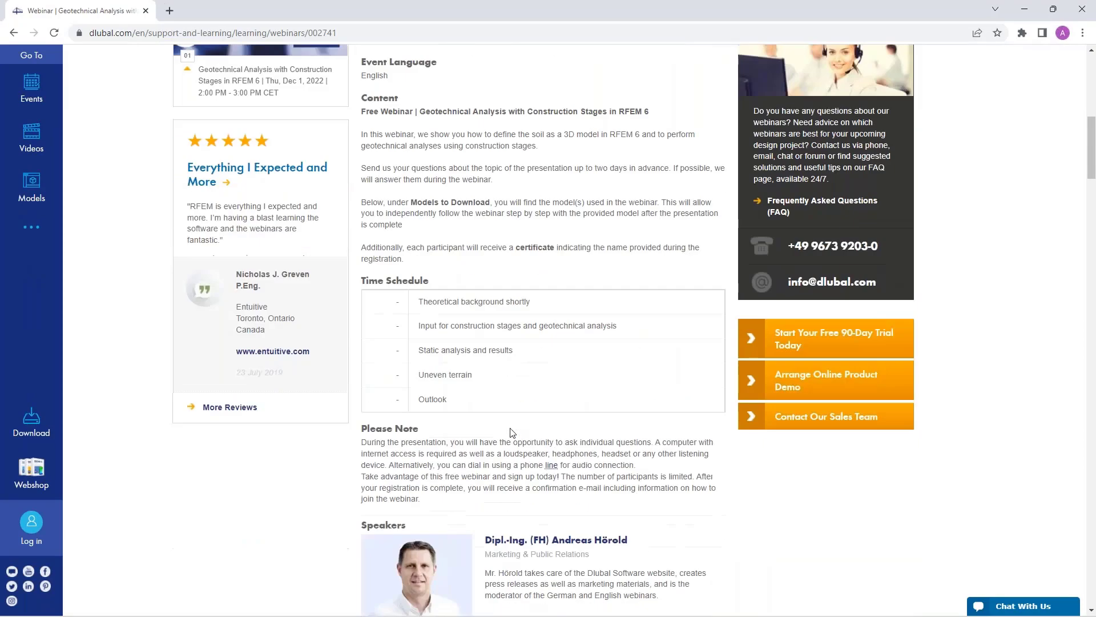
scroll(509, 432, down, 5)
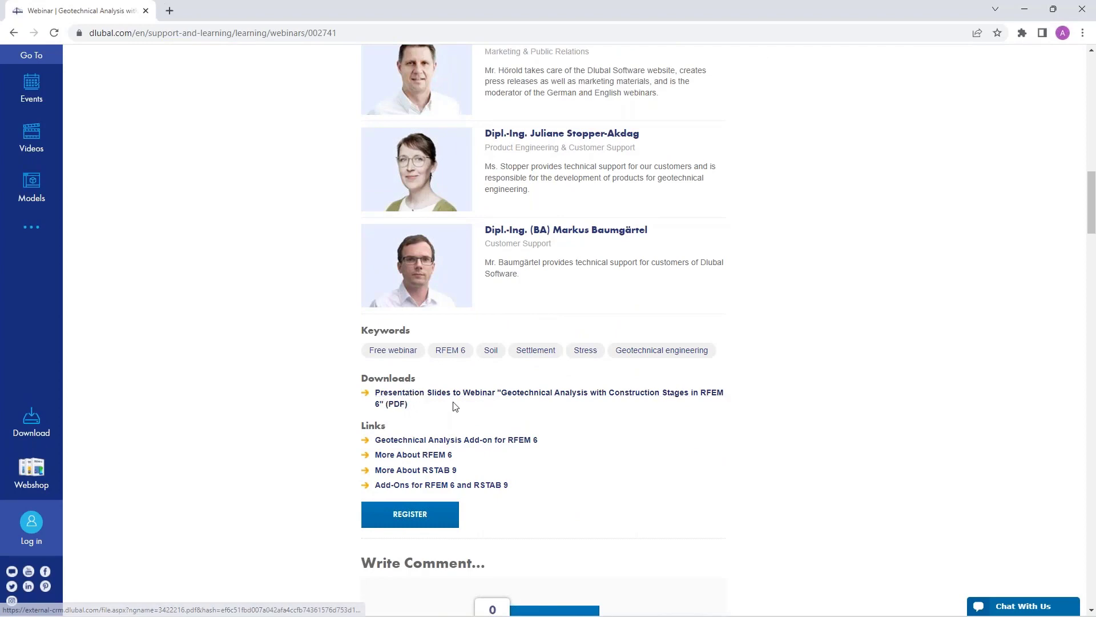
scroll(455, 407, down, 1)
scroll(455, 407, down, 15)
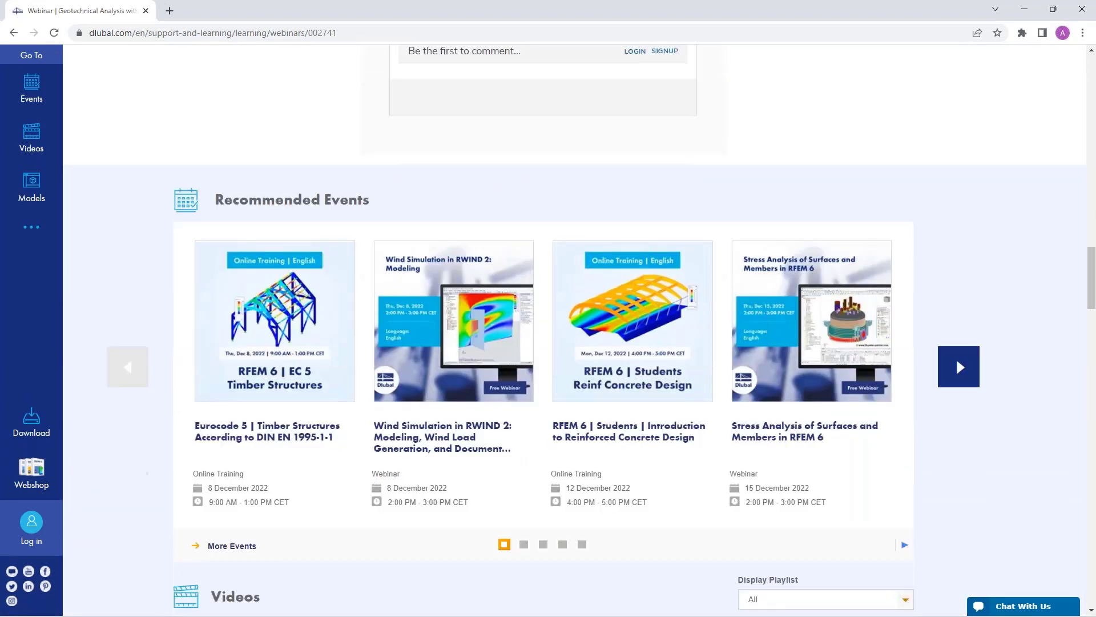
scroll(425, 366, down, 6)
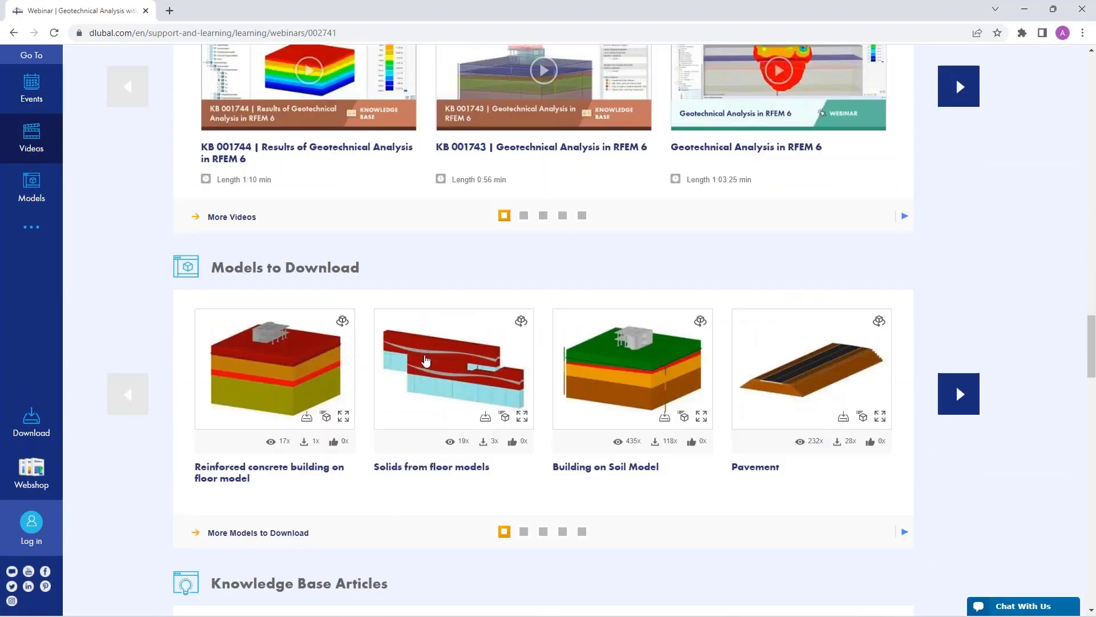
scroll(425, 360, up, 1)
scroll(426, 359, up, 20)
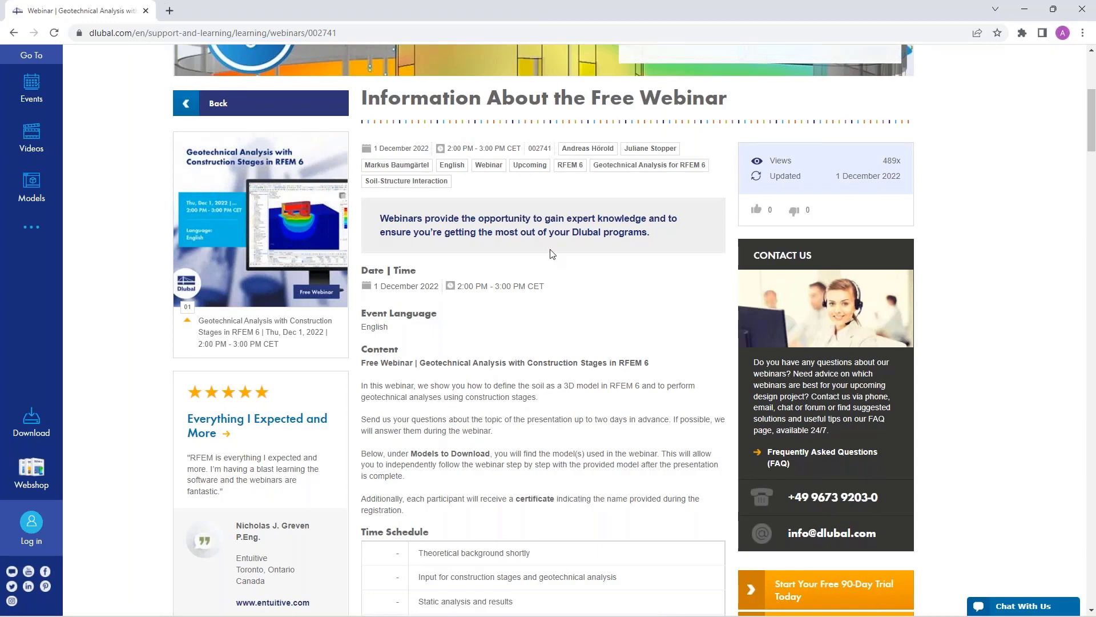
Step: Open the Free Full Trial Version page and look through the RFEM 6, RSTAB 9, RSECTION 1 and RWIND 2 downloads
scroll(537, 287, up, 5)
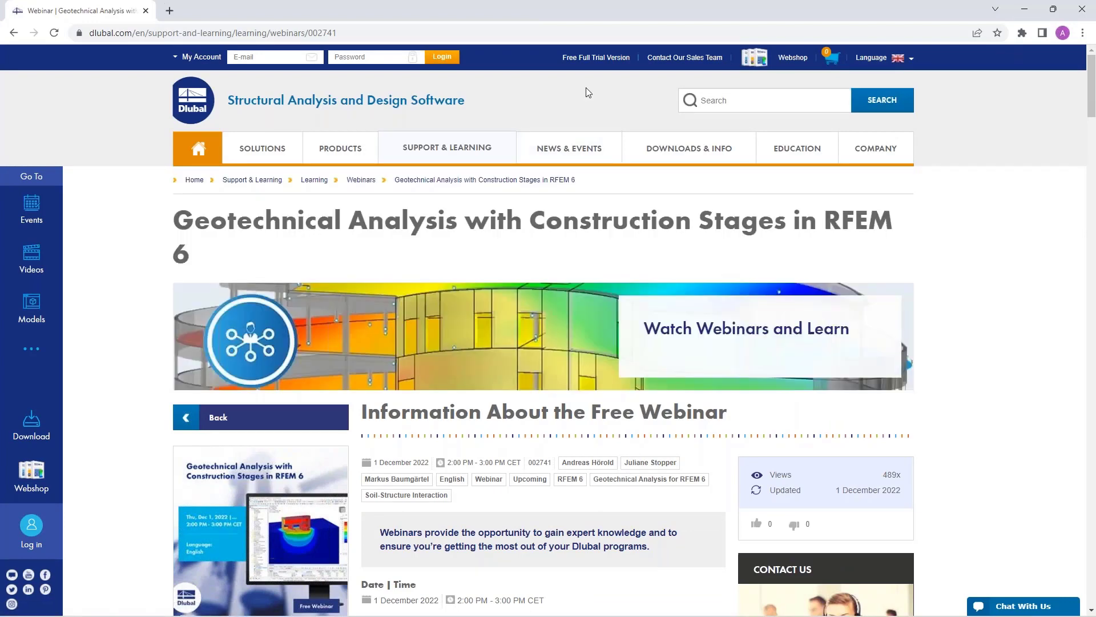
click(594, 57)
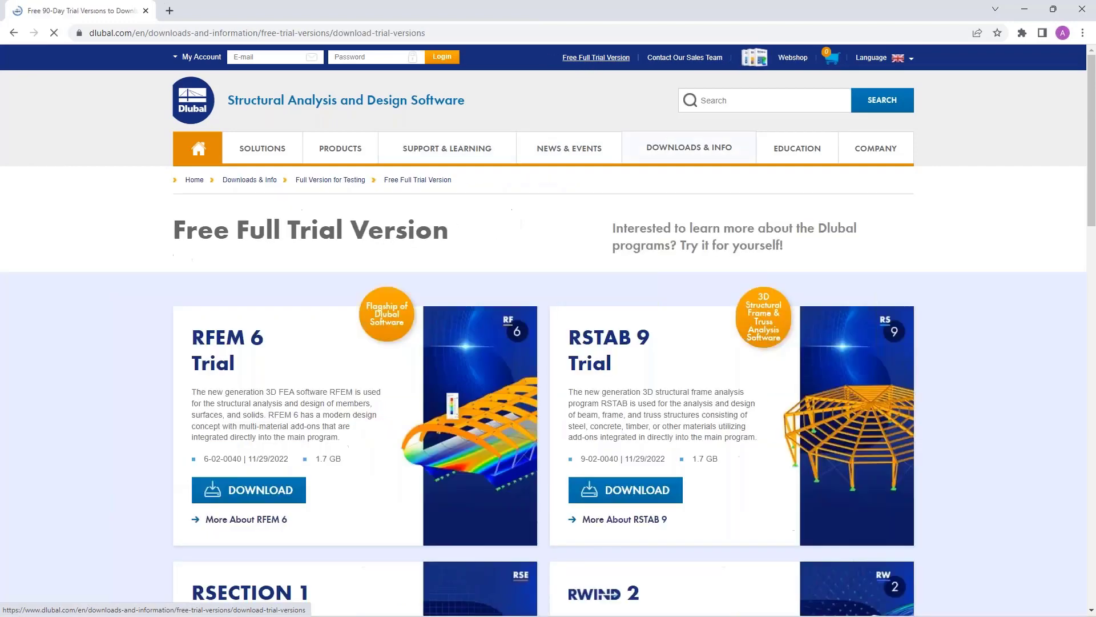
scroll(296, 394, down, 3)
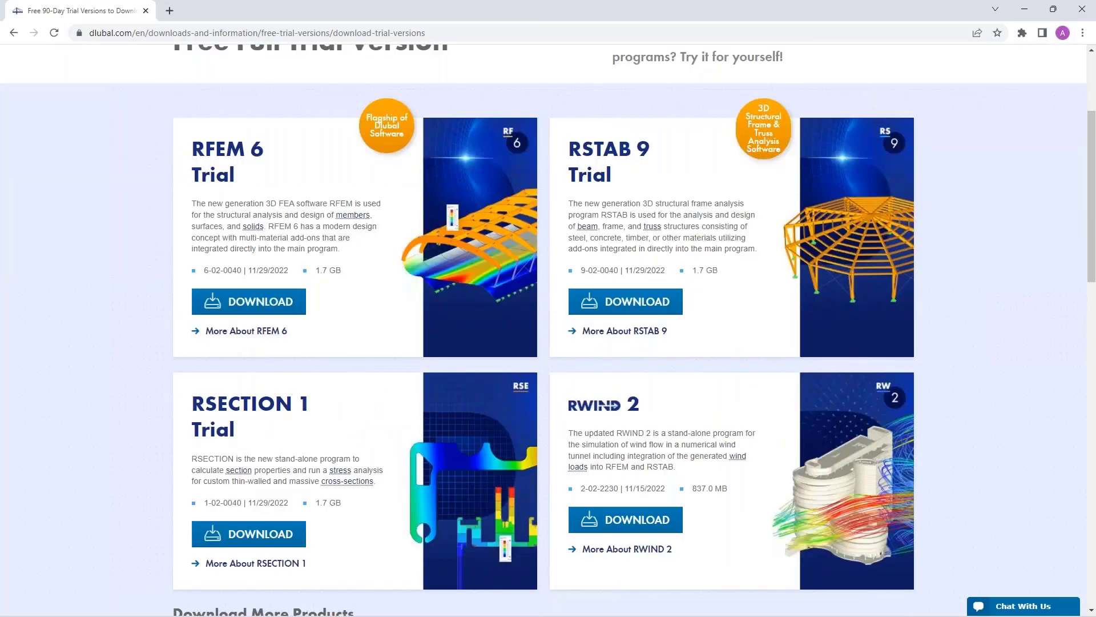